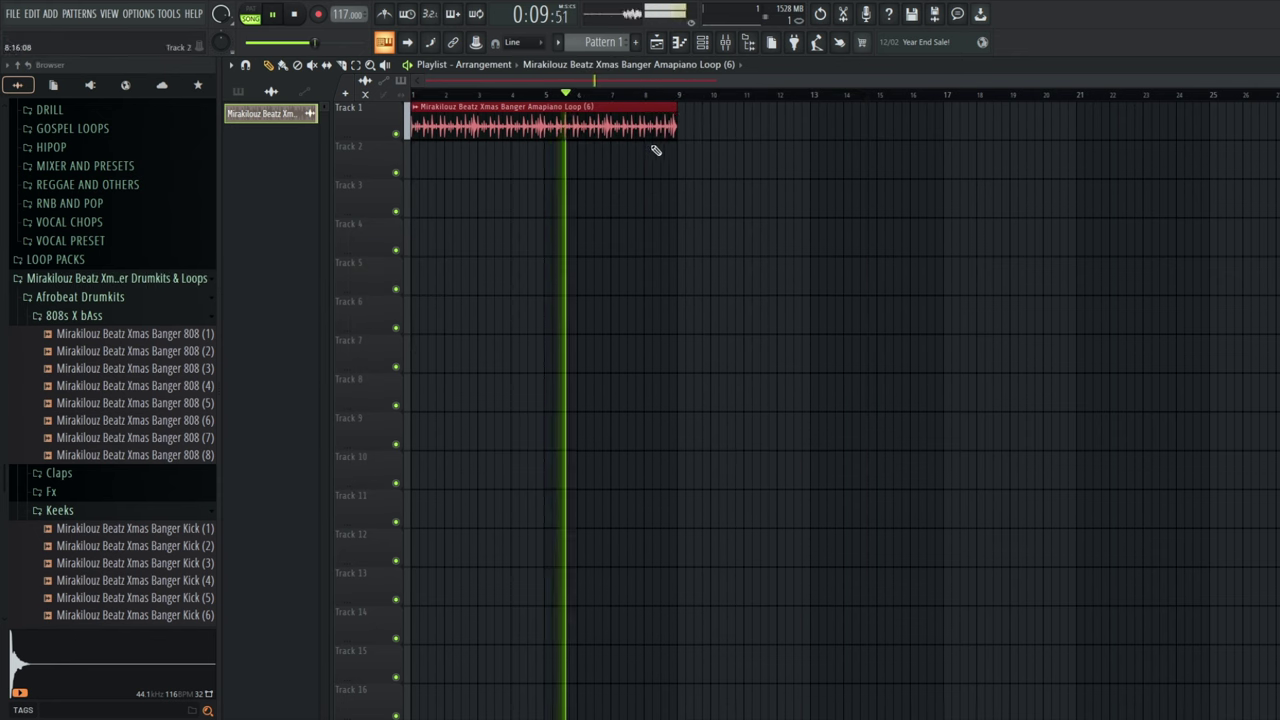
# Add the JSAX5 - Kick sample from the Jaga kit's One Shot Kicks folder to the channel rack as a new channel.
pyautogui.scroll(10, 29, 314)
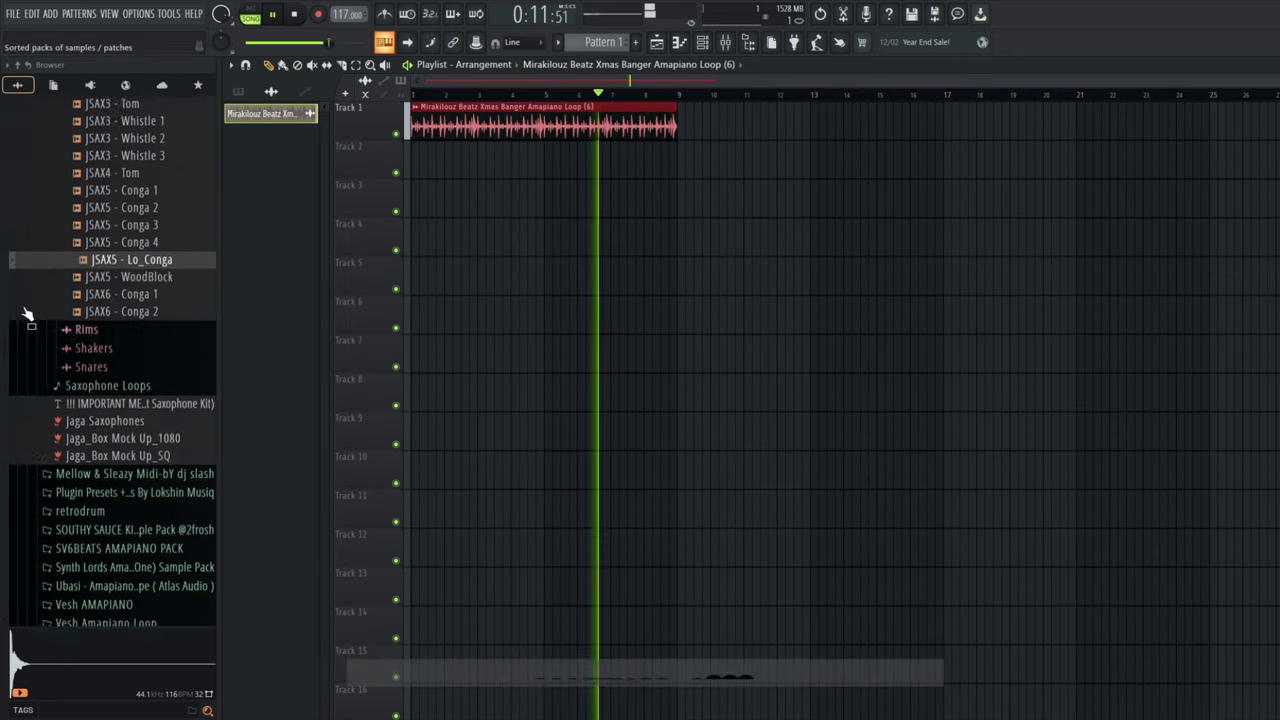
pyautogui.press('space')
pyautogui.click(86, 461)
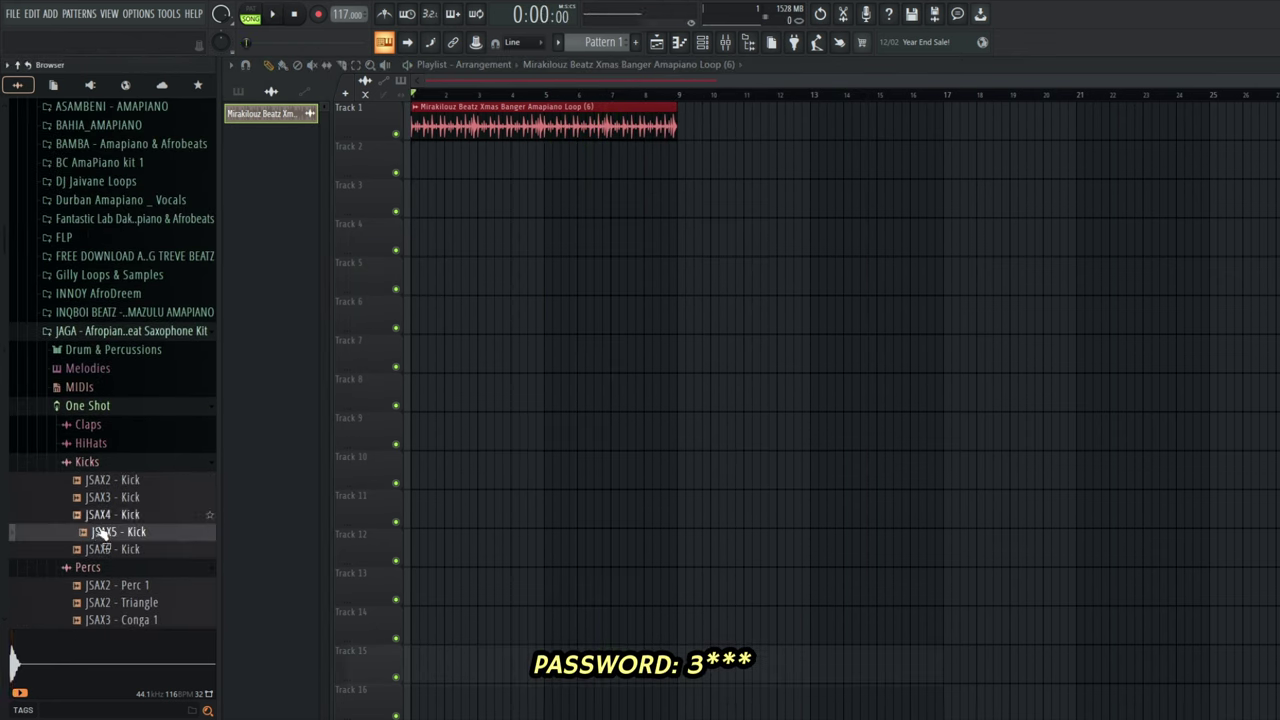
pyautogui.click(110, 515)
pyautogui.moveTo(105, 533); pyautogui.dragTo(391, 306)
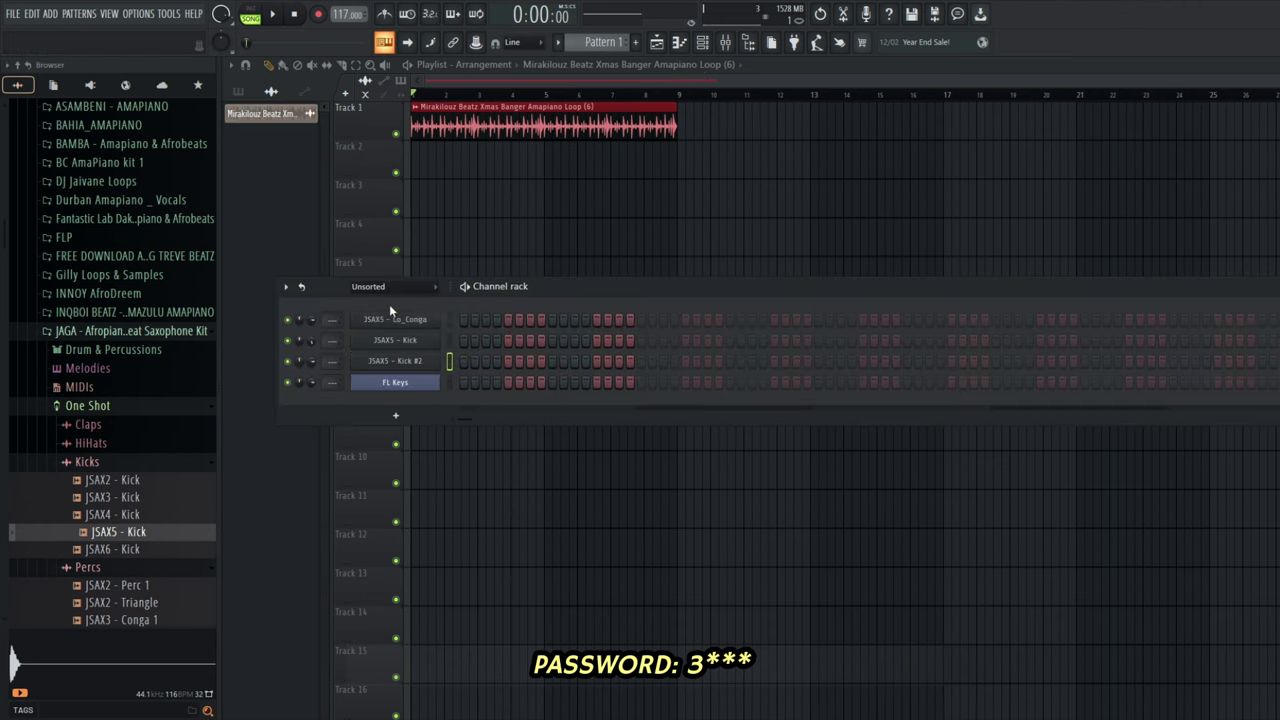
pyautogui.click(436, 362)
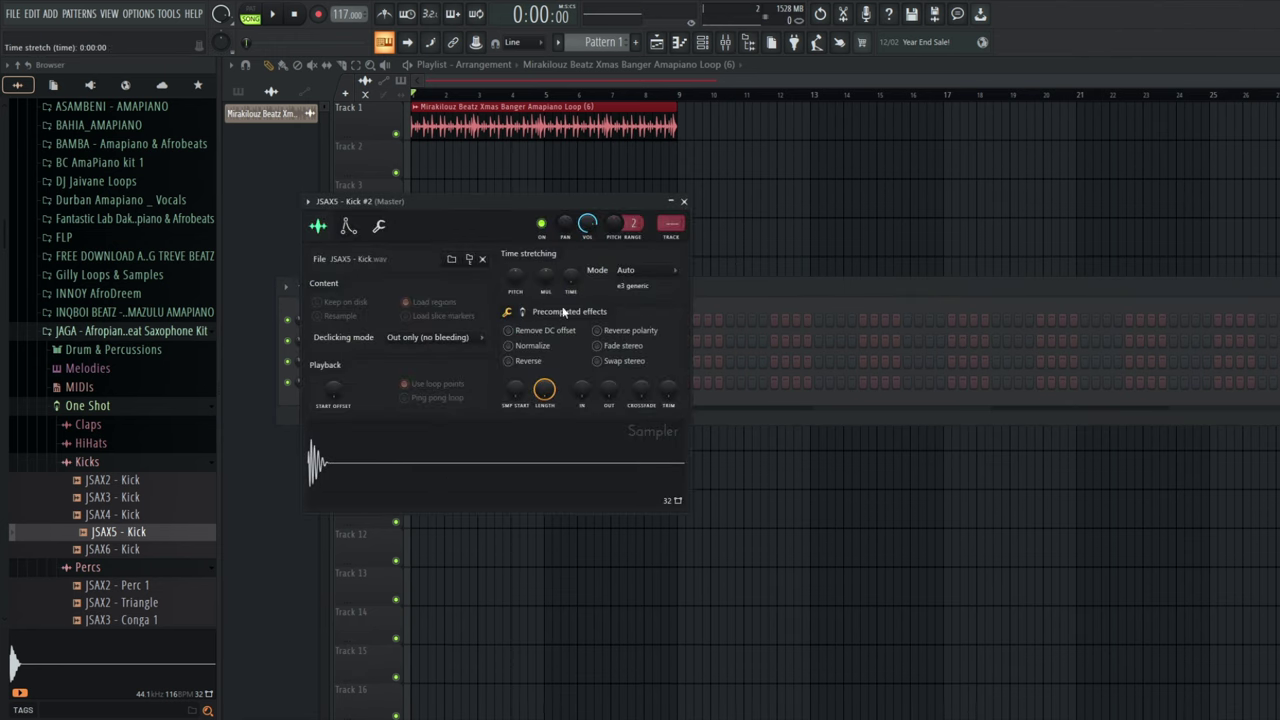
# Place a Pattern 1 clip at the start of Track 2 in the playlist, spanning four bars.
pyautogui.click(239, 92)
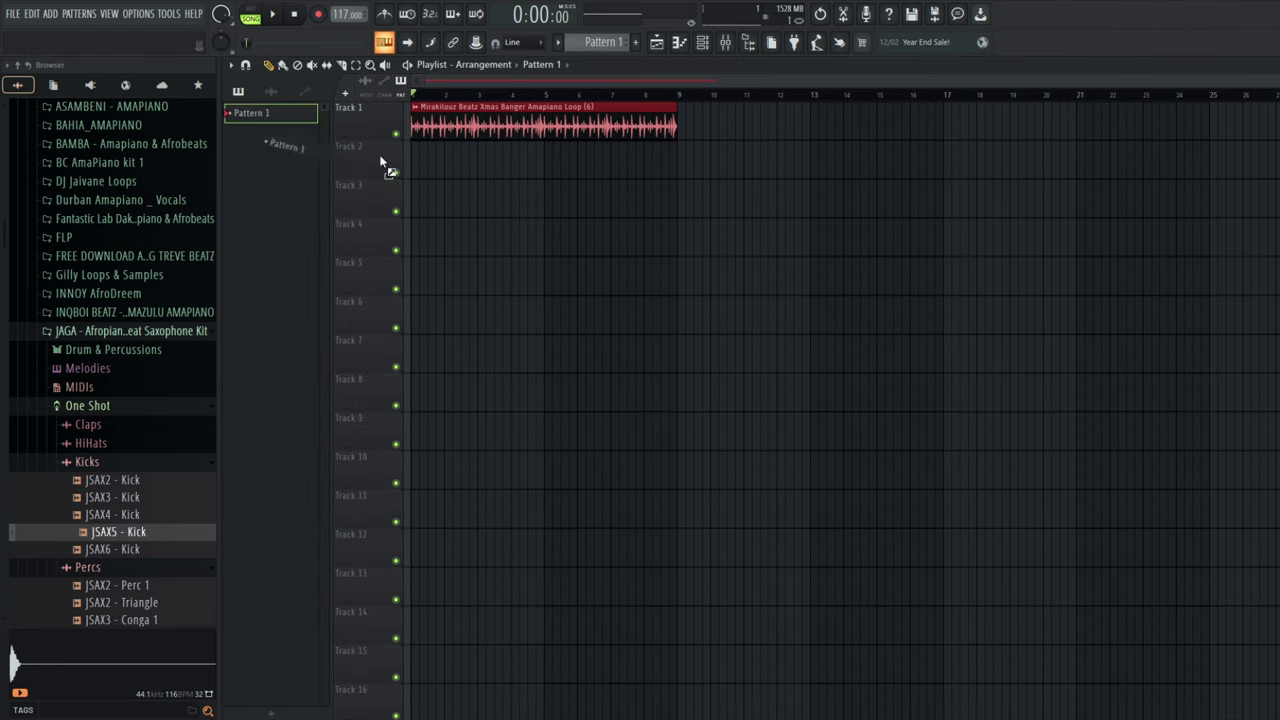
pyautogui.moveTo(383, 163); pyautogui.dragTo(448, 165)
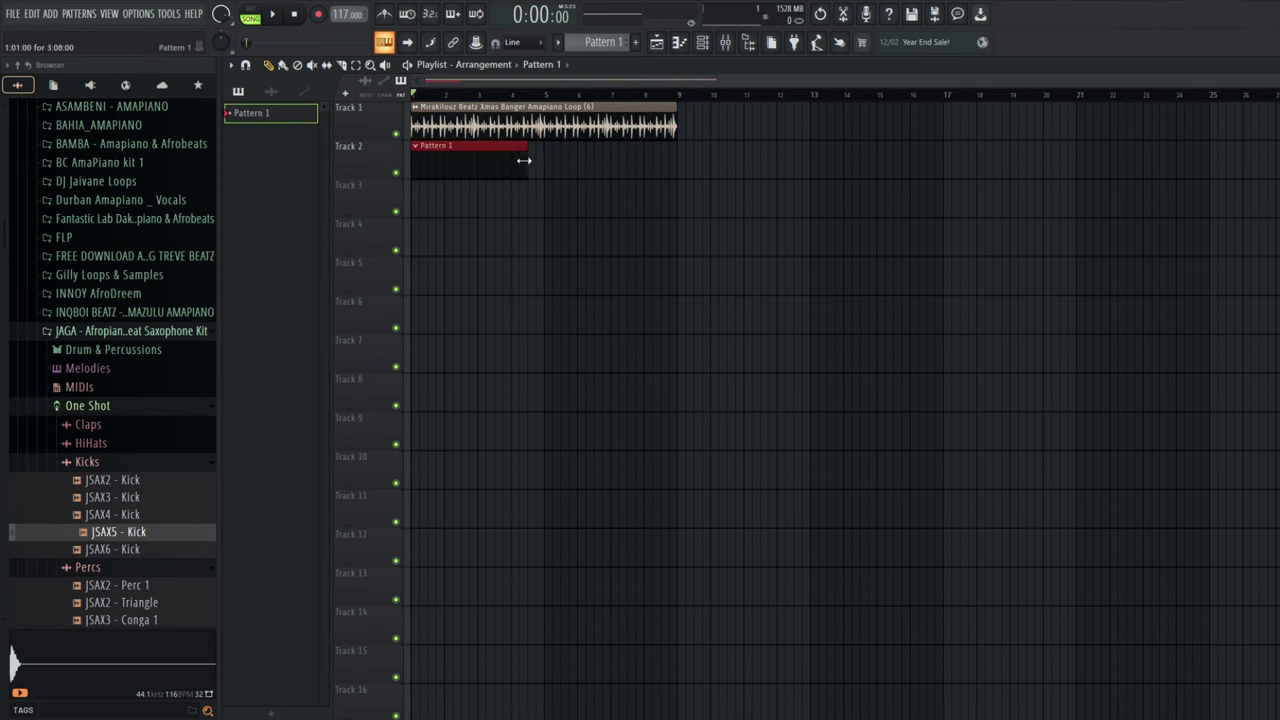
# Program hits for the JSAX5 - Kick #2 channel on steps 1, 11 and 17 while auditioning the song.
pyautogui.click(701, 44)
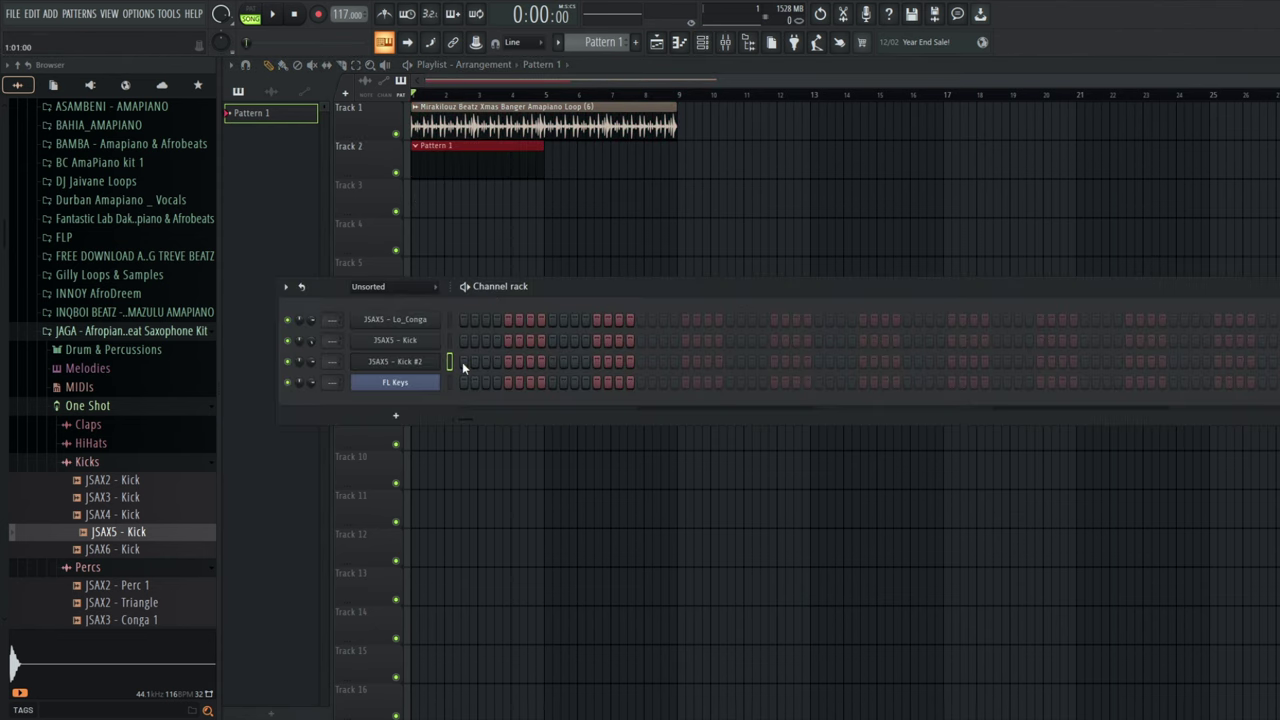
pyautogui.press('space')
pyautogui.press('space')
pyautogui.click(574, 361)
pyautogui.press('space')
pyautogui.press('space')
pyautogui.click(640, 362)
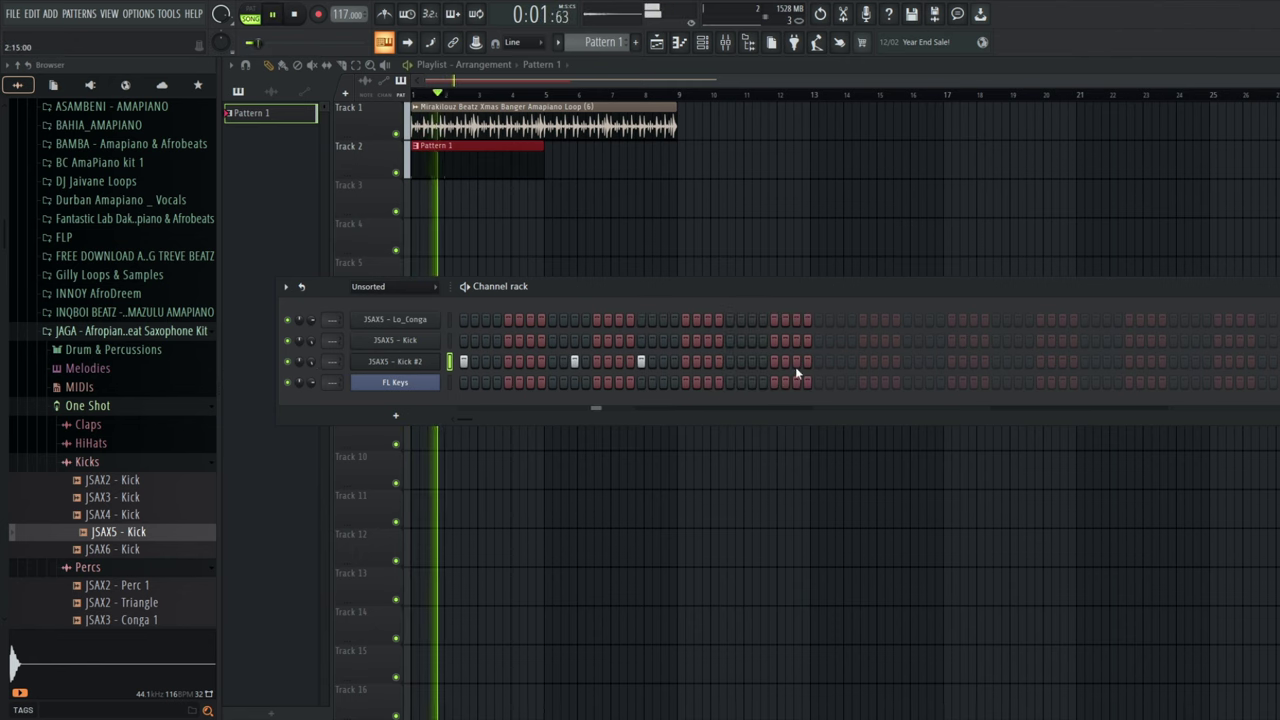
# Add JSAX5 - Kick #2 hits on steps 28, 31 and 33, checking them against playback.
pyautogui.click(762, 361)
pyautogui.press('space')
pyautogui.press('space')
pyautogui.click(796, 361)
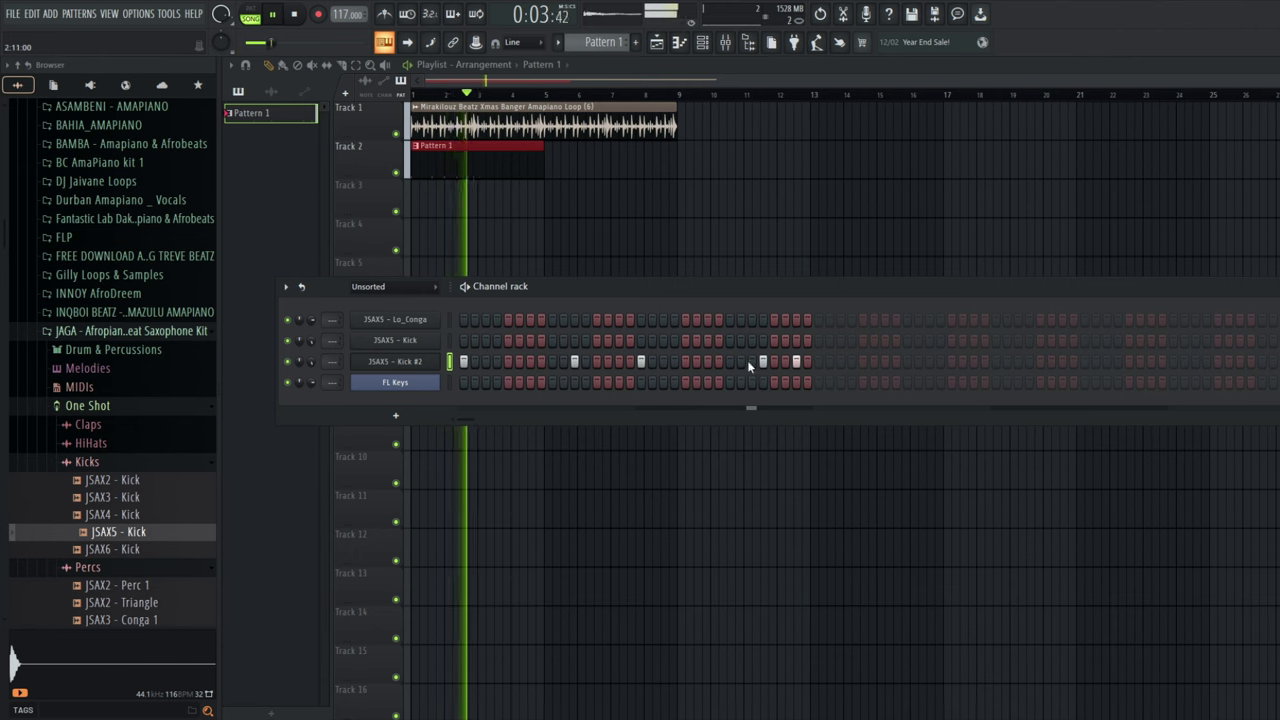
pyautogui.press('space')
pyautogui.click(819, 362)
pyautogui.press('space')
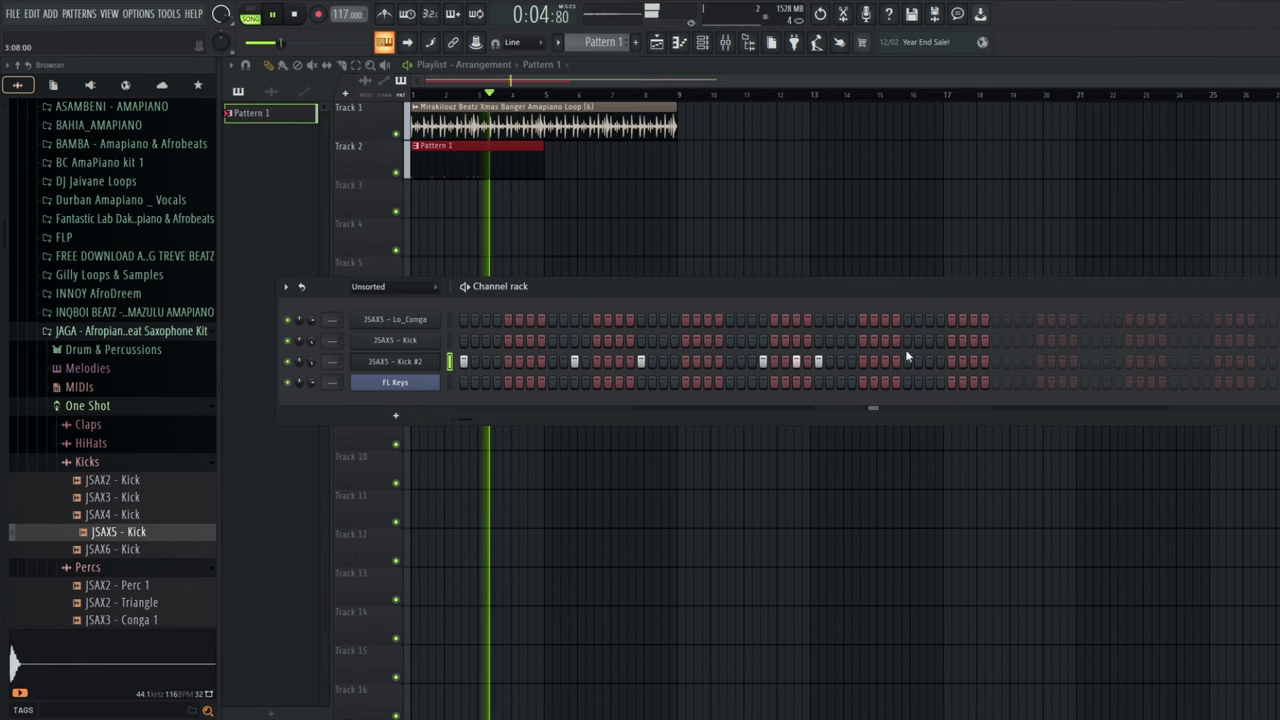
# Complete the JSAX5 - Kick #2 pattern with hits on steps 45, 49, 60 and 63.
pyautogui.click(952, 361)
pyautogui.press('space')
pyautogui.press('space')
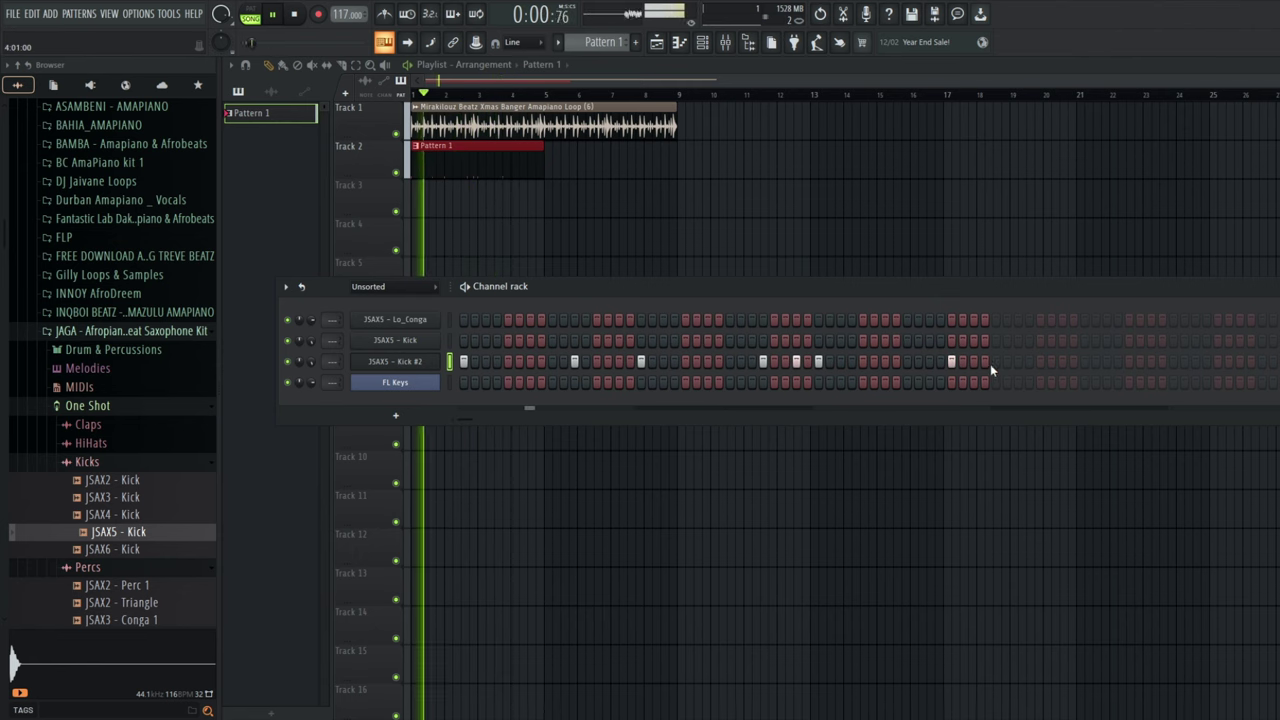
pyautogui.click(993, 362)
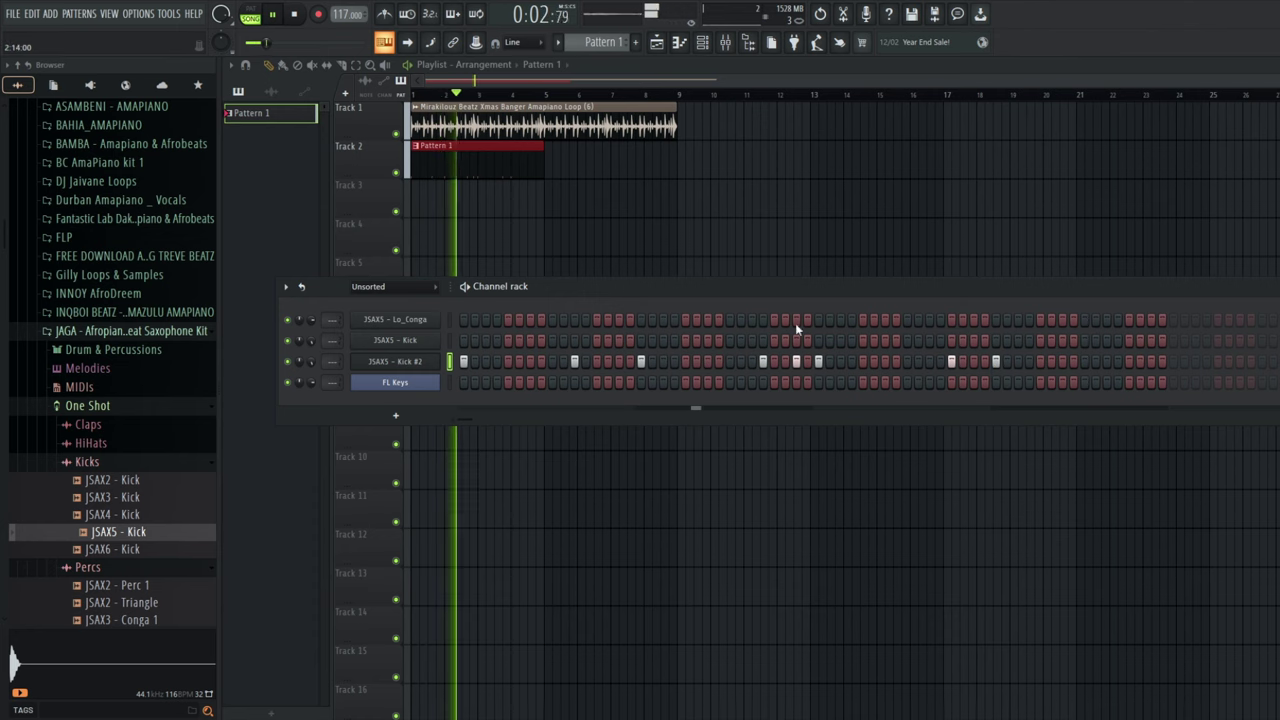
pyautogui.moveTo(1023, 291); pyautogui.dragTo(780, 295)
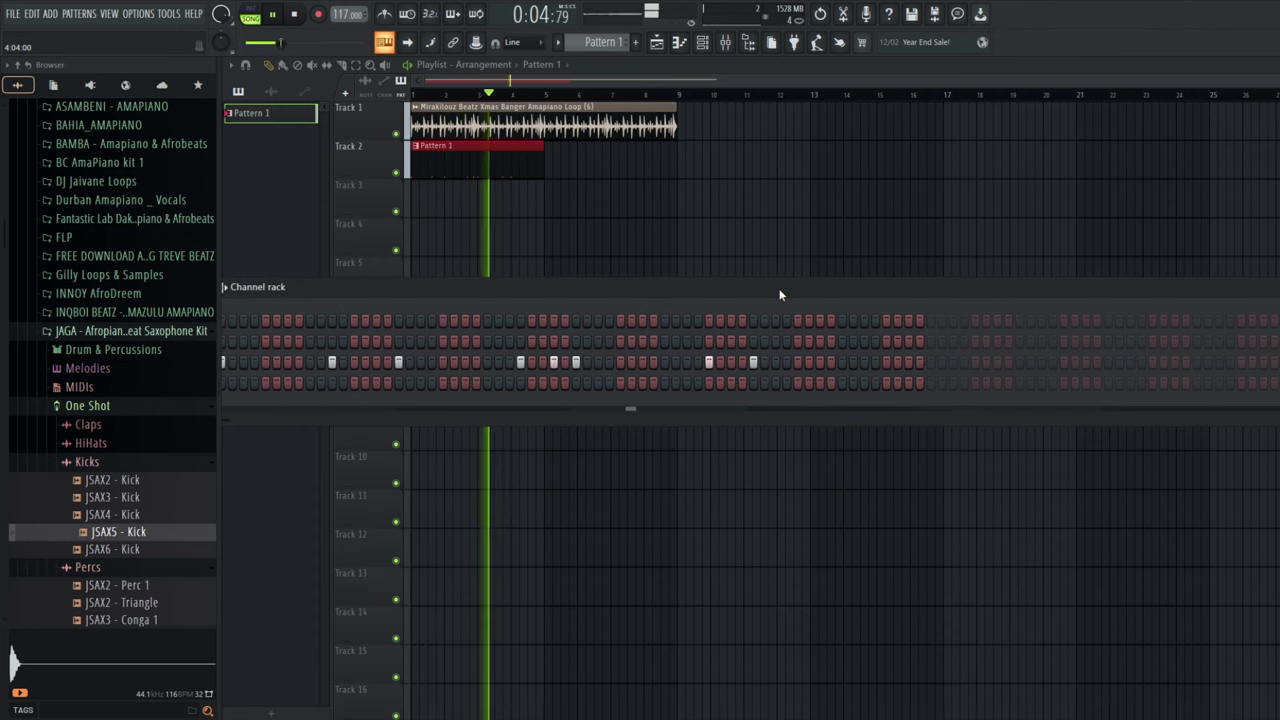
pyautogui.click(874, 362)
pyautogui.click(898, 362)
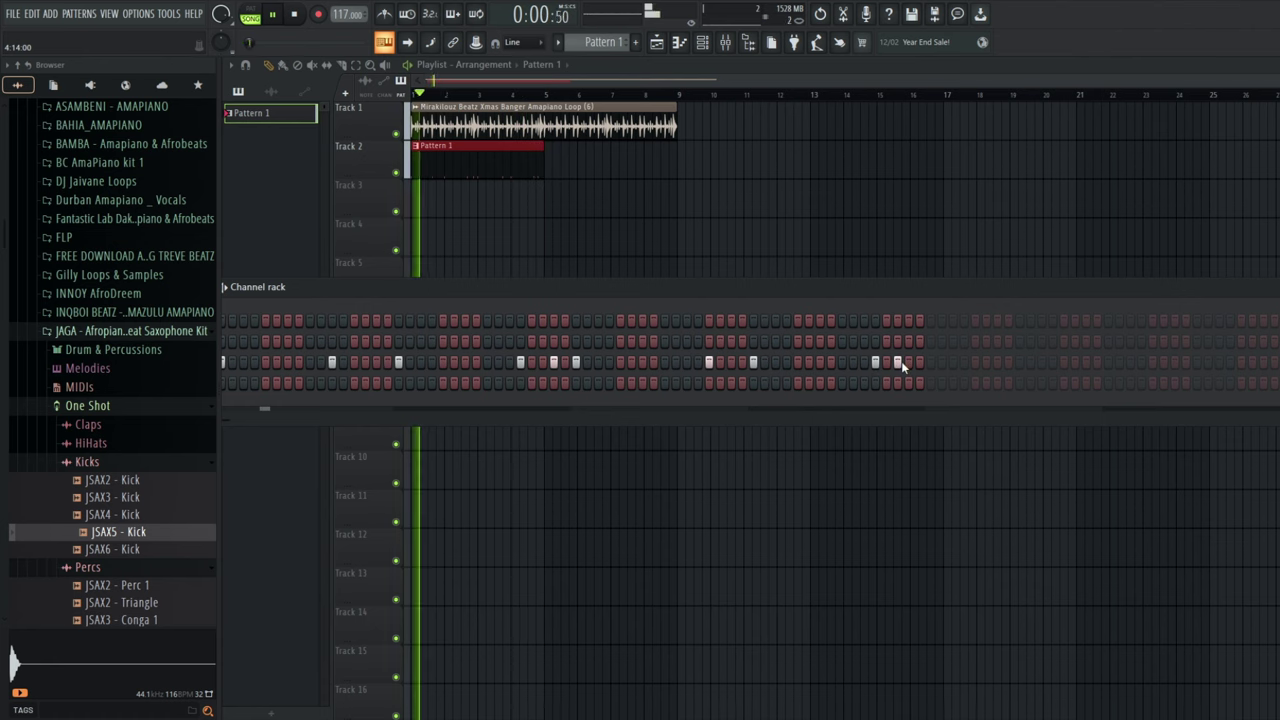
pyautogui.click(906, 362)
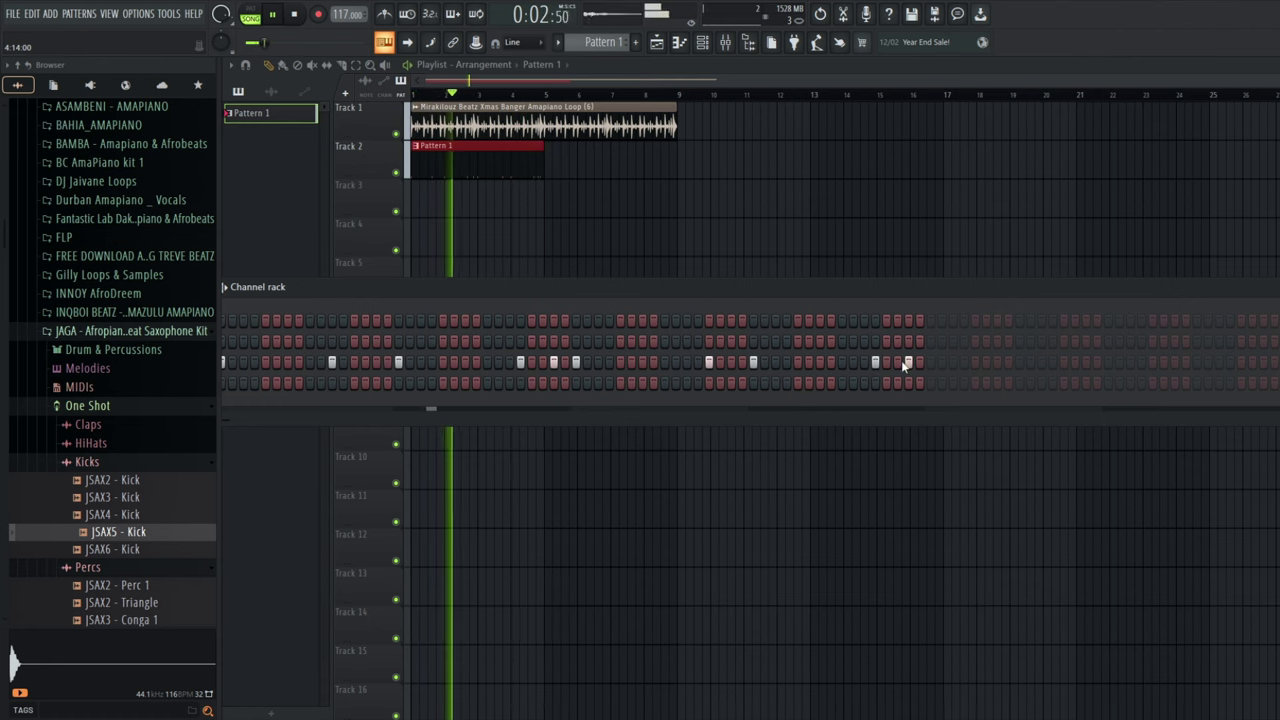
# Place a second Pattern 1 clip on Track 2 starting at bar 5.
pyautogui.click(576, 165)
pyautogui.moveTo(576, 165); pyautogui.dragTo(569, 164)
# Reposition the channel rack to show its channel names and program JSAX5 - Lo_Conga hits on steps 4 and 20.
pyautogui.click(702, 42)
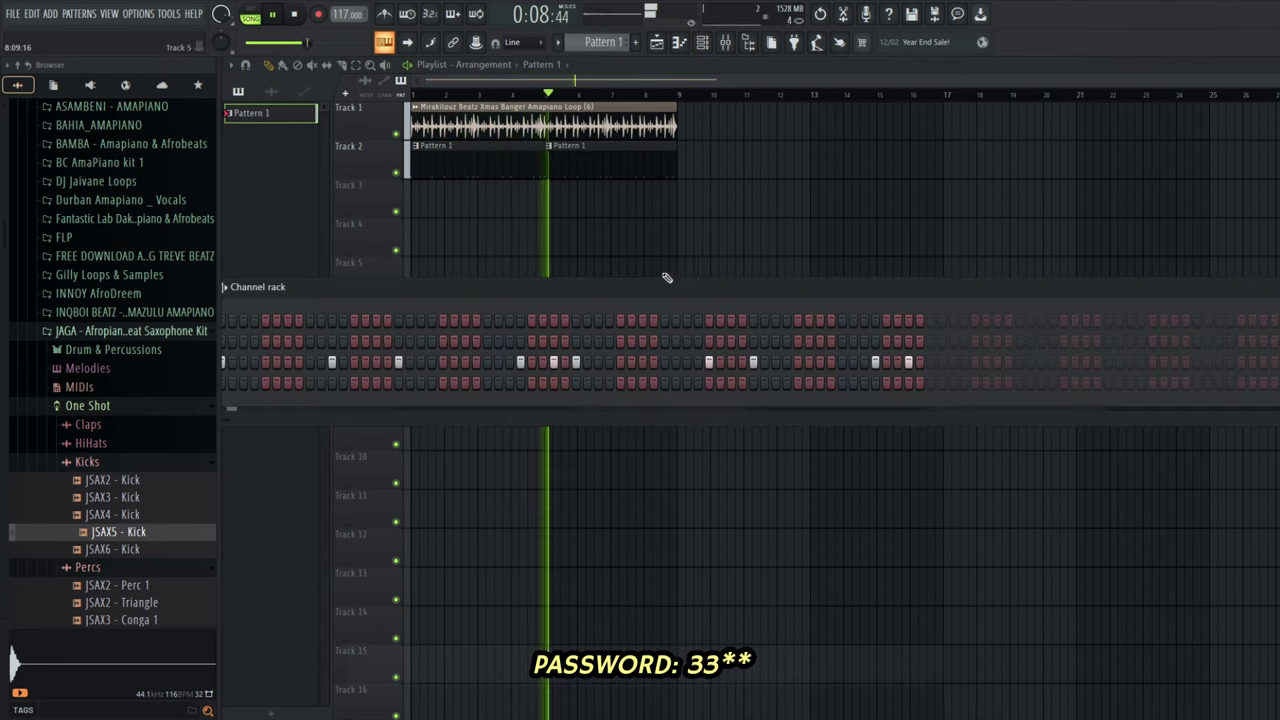
pyautogui.moveTo(619, 287); pyautogui.dragTo(1212, 337)
pyautogui.press('space')
pyautogui.moveTo(1110, 344); pyautogui.dragTo(483, 235)
pyautogui.press('space')
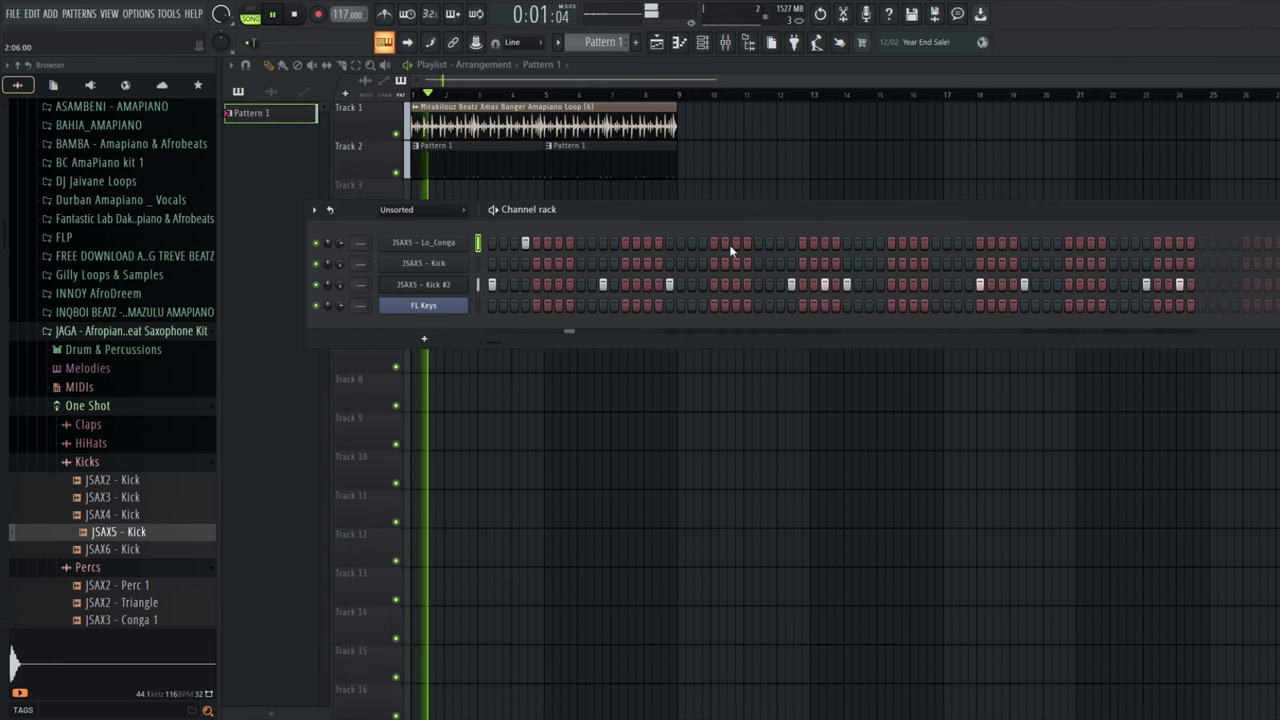
pyautogui.click(703, 242)
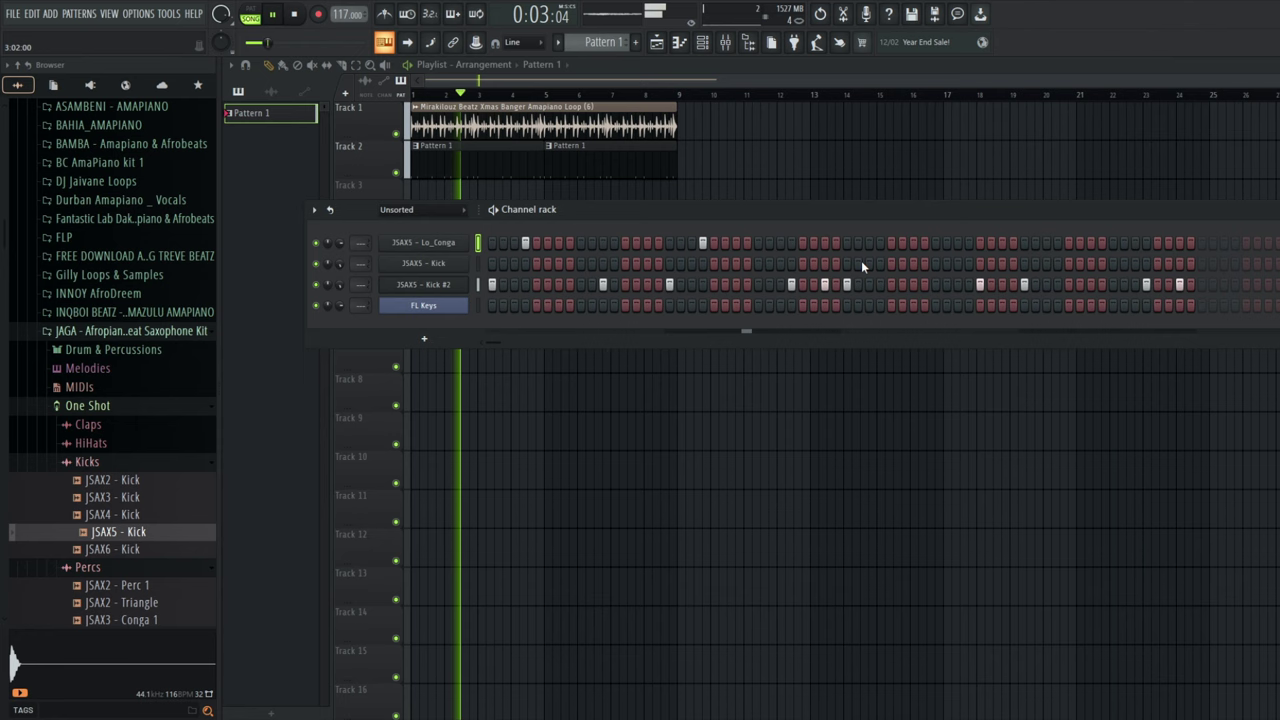
pyautogui.press('space')
# Audition the triangle, whistle and conga one-shots in the Jaga kit's Percs folder.
pyautogui.click(135, 602)
pyautogui.scroll(-3, 138, 575)
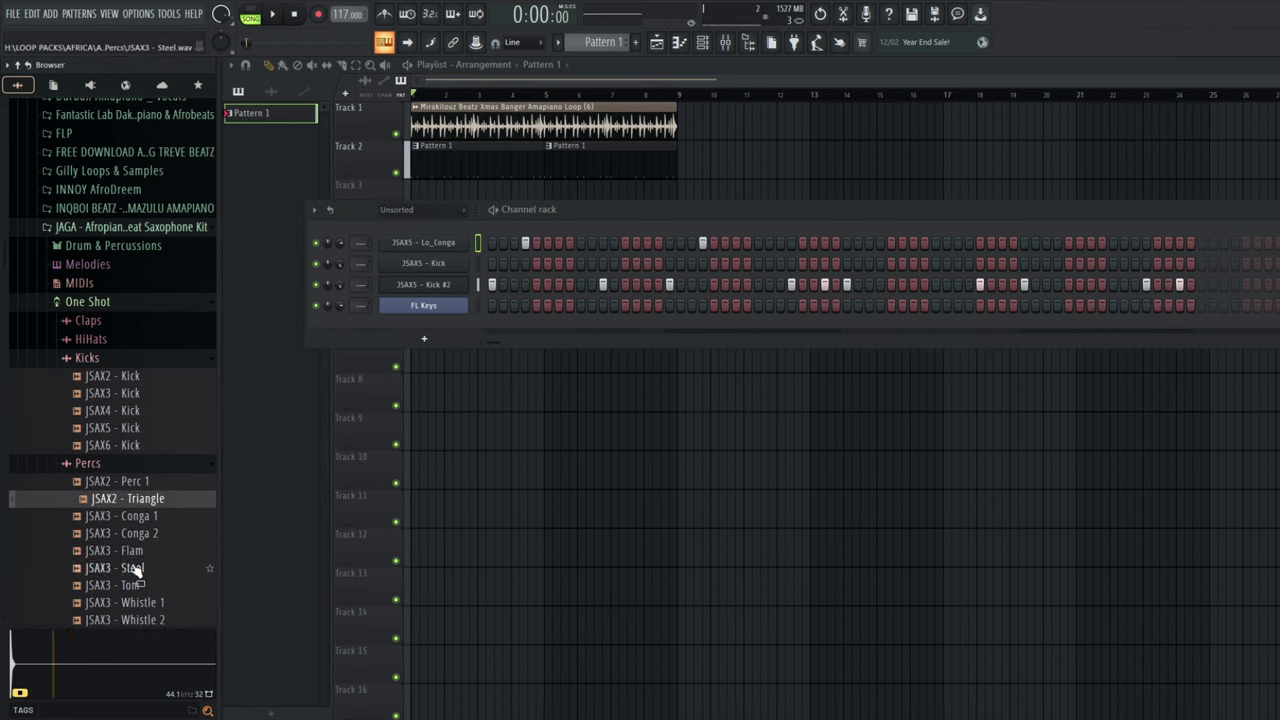
pyautogui.scroll(-2, 135, 555)
pyautogui.click(136, 500)
pyautogui.click(137, 531)
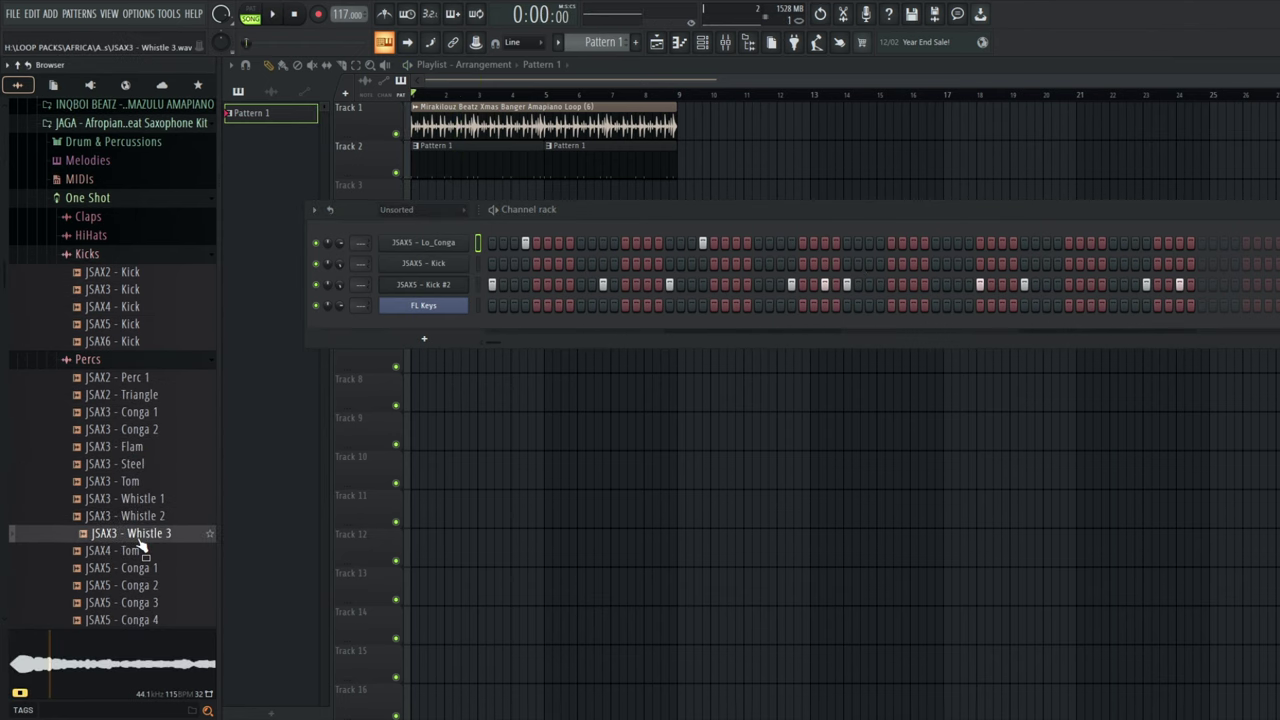
pyautogui.scroll(-6, 140, 520)
pyautogui.click(135, 360)
pyautogui.click(148, 326)
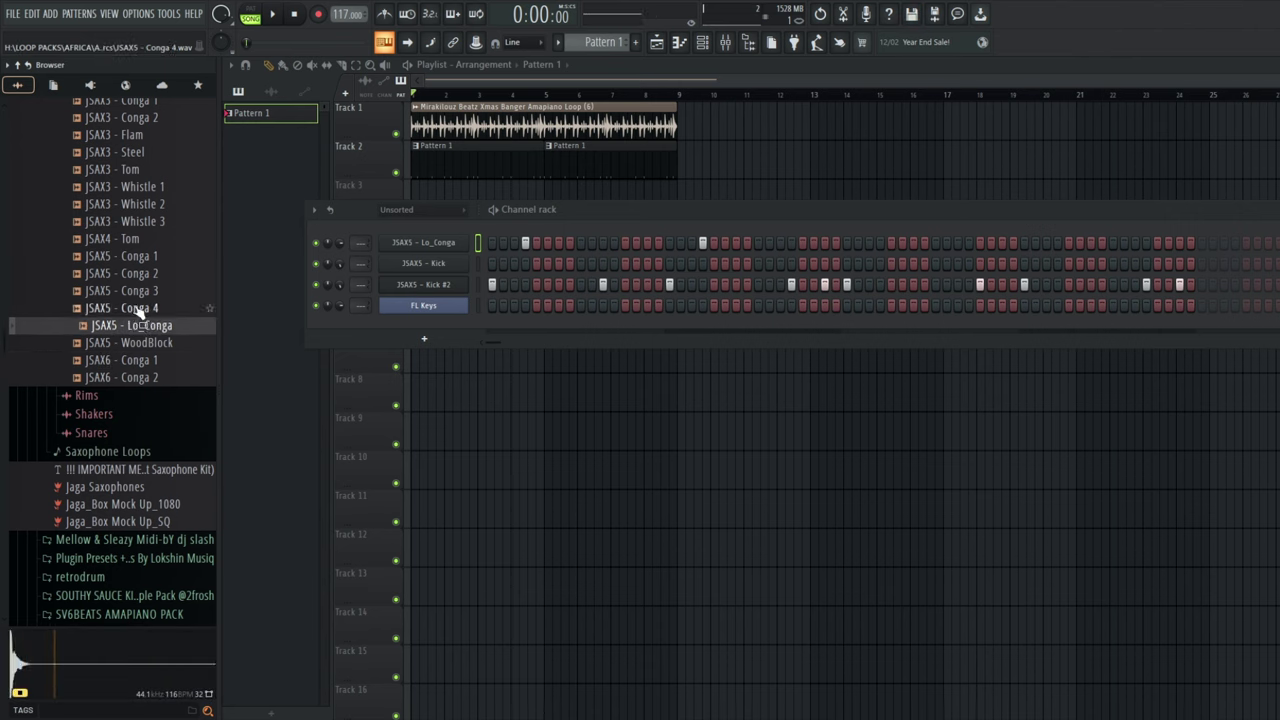
pyautogui.click(138, 308)
pyautogui.click(137, 290)
pyautogui.click(135, 257)
pyautogui.scroll(3, 132, 265)
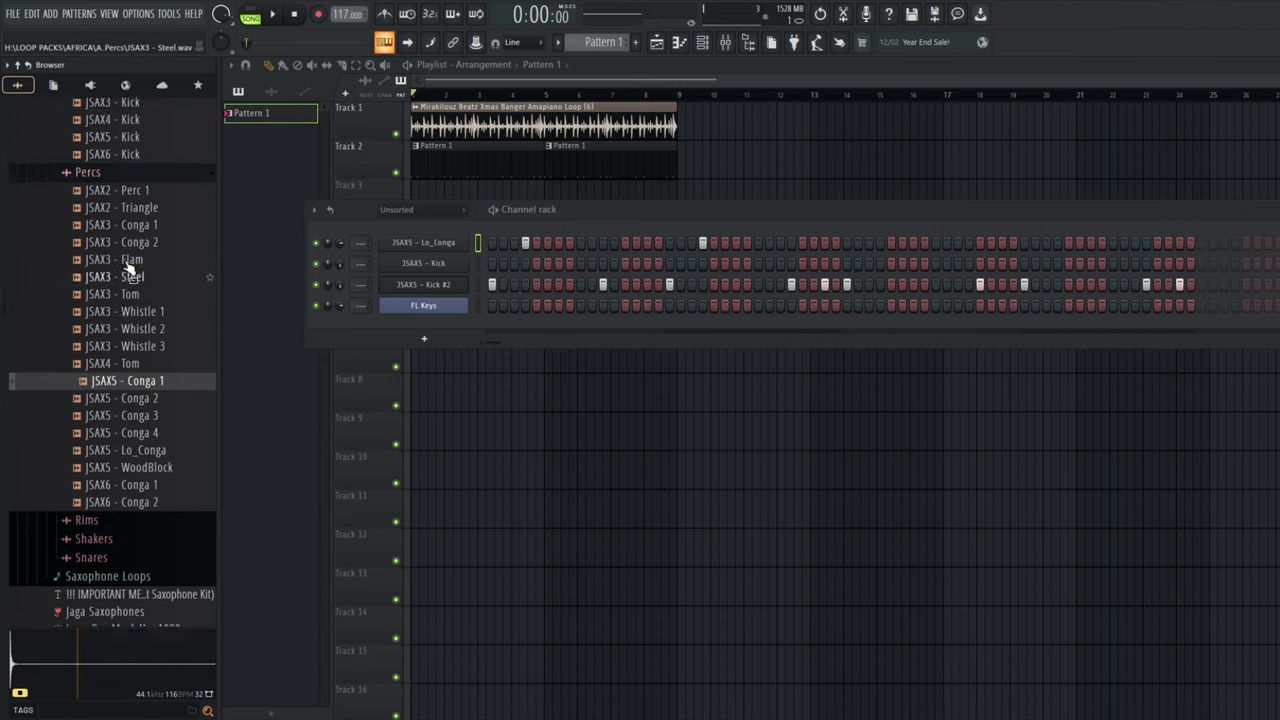
# Add the JSAX2 - Open HiHat sample from the HiHats folder to the channel rack and lower its channel volume to 41%.
pyautogui.scroll(4, 130, 270)
pyautogui.click(106, 240)
pyautogui.click(110, 254)
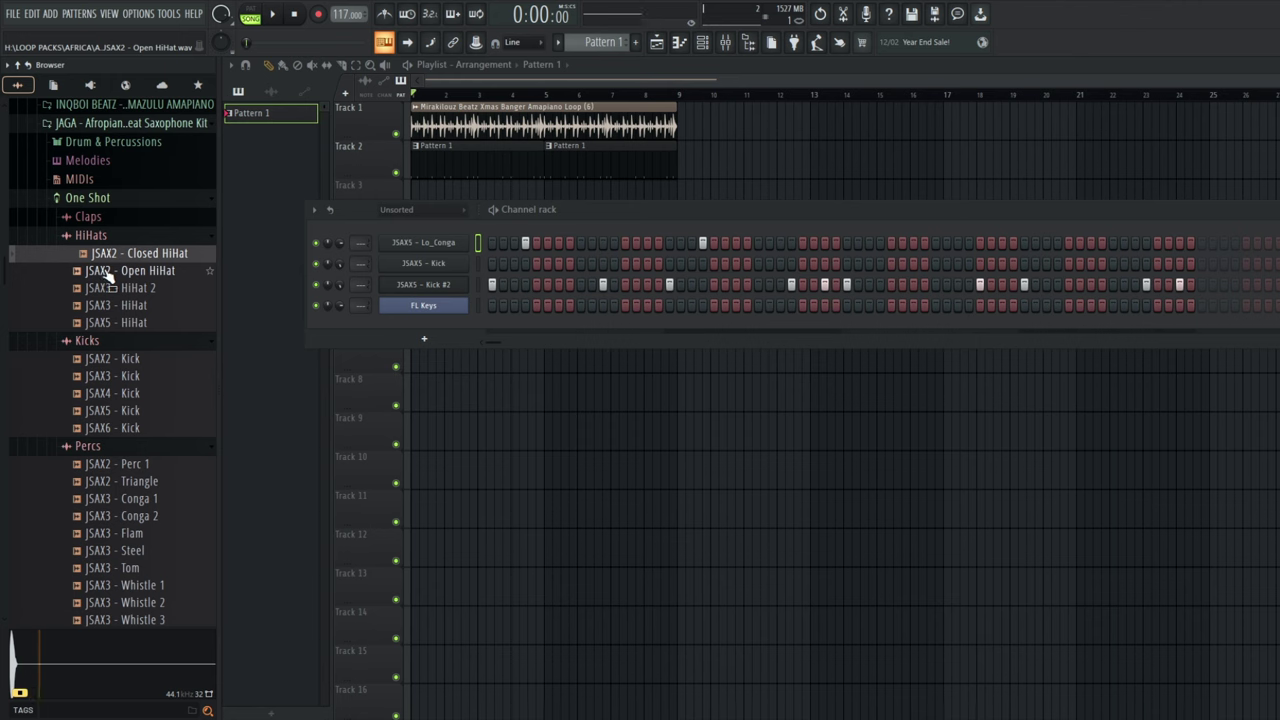
pyautogui.click(112, 271)
pyautogui.moveTo(121, 271); pyautogui.dragTo(400, 337)
pyautogui.click(122, 290)
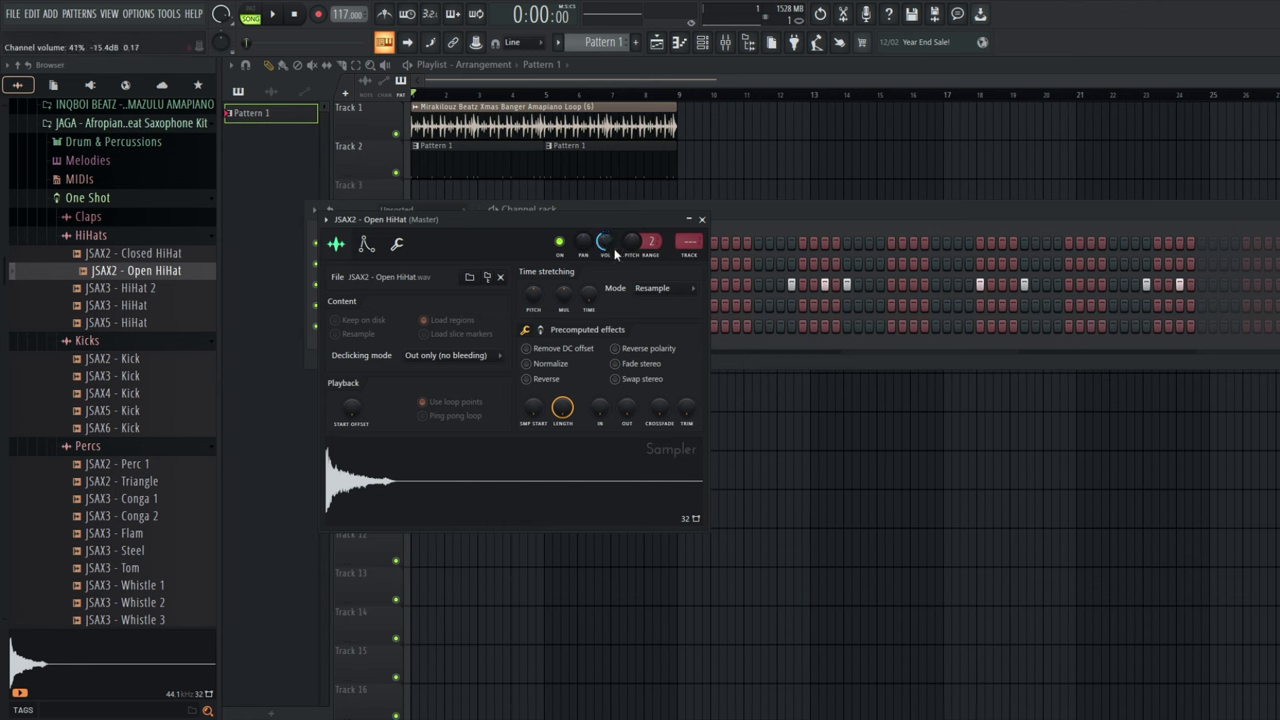
pyautogui.click(775, 217)
# Program JSAX2 - Open HiHat hits on steps 3 and 11, trying out positions during playback.
pyautogui.press('space')
pyautogui.click(514, 326)
pyautogui.click(559, 326)
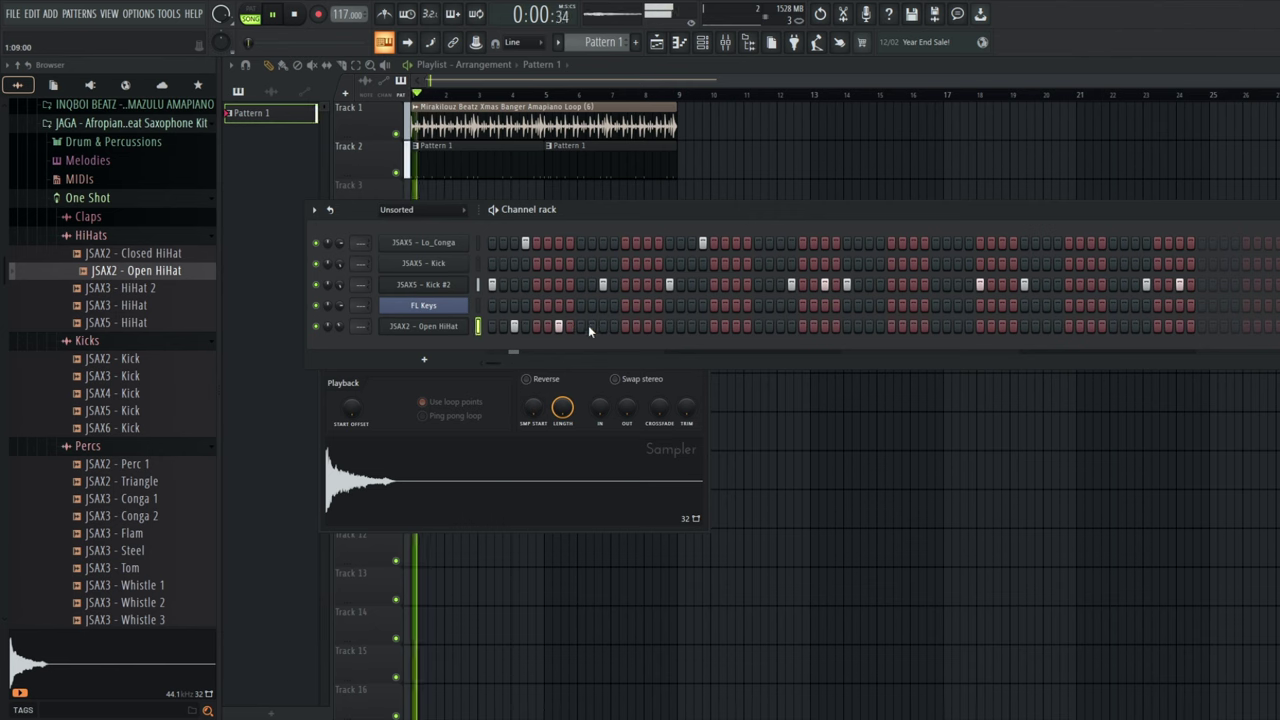
pyautogui.click(602, 326)
pyautogui.press('space')
pyautogui.press('space')
pyautogui.rightClick(559, 326)
pyautogui.rightClick(602, 326)
pyautogui.press('space')
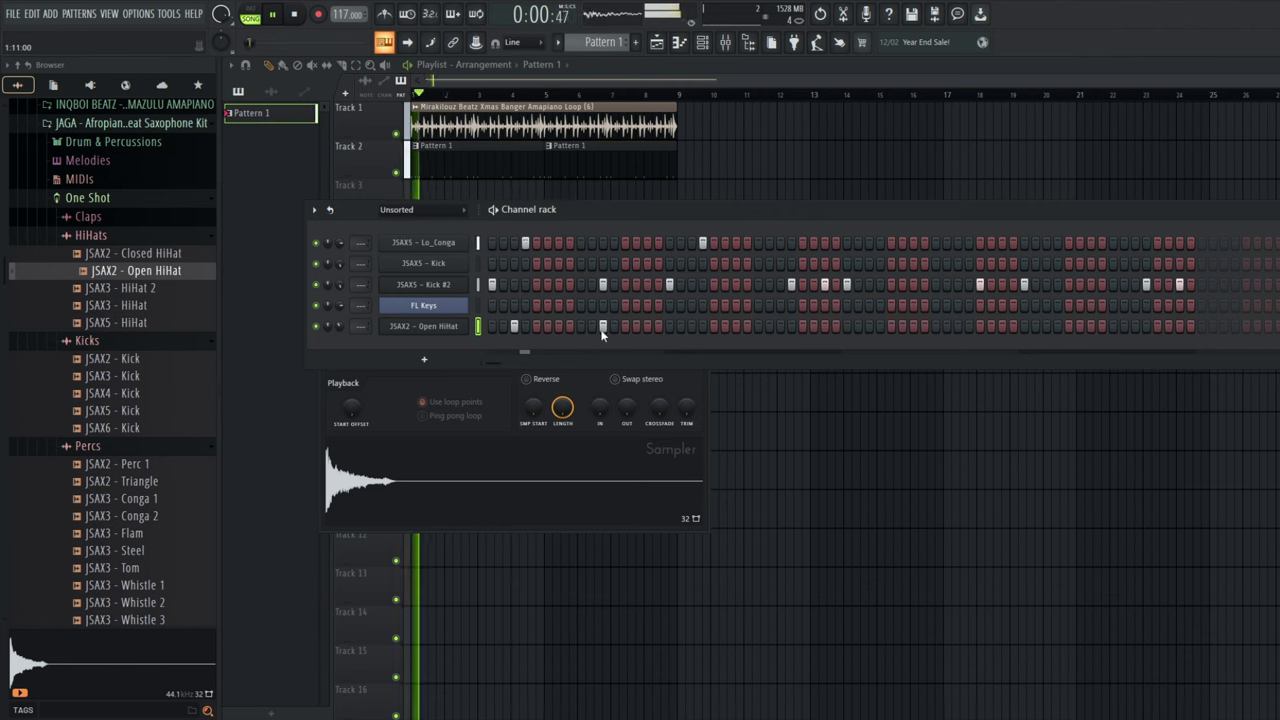
# Continue the JSAX2 - Open HiHat every eight steps, on steps 19, 27, 35, 43, 51 and 59.
pyautogui.click(691, 326)
pyautogui.click(779, 326)
pyautogui.click(869, 326)
pyautogui.click(957, 326)
pyautogui.click(1046, 326)
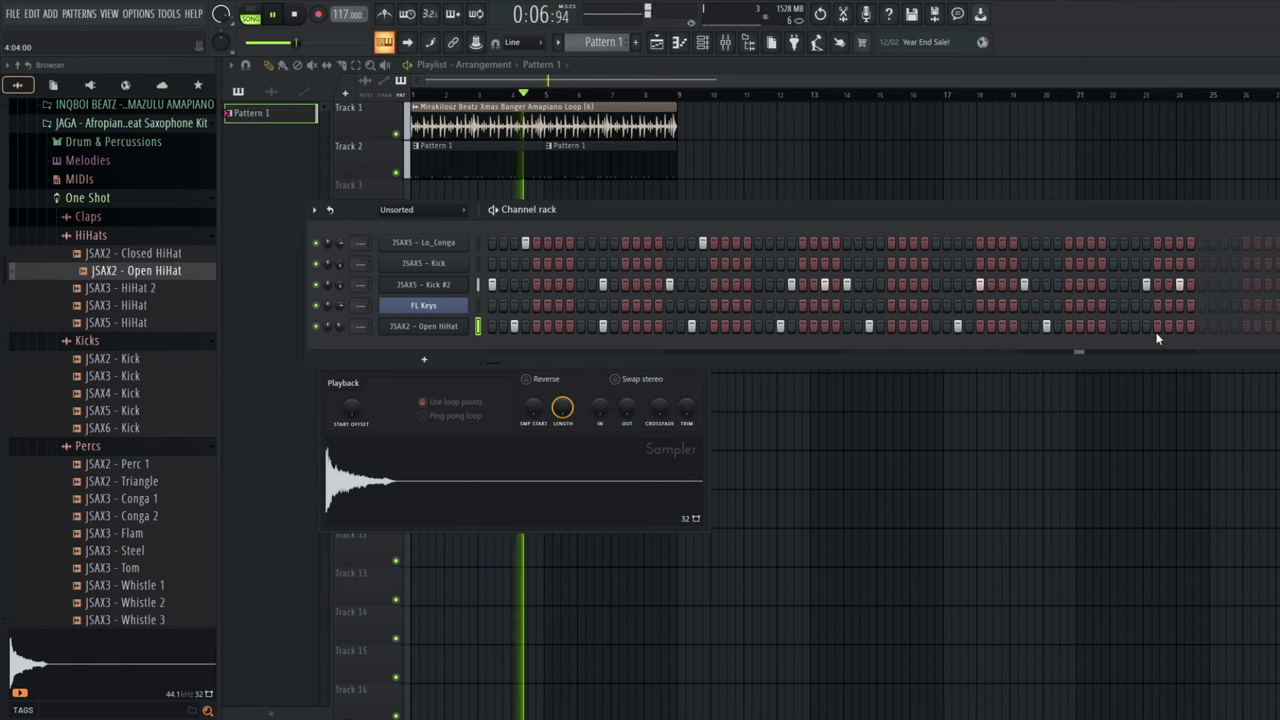
pyautogui.click(1135, 326)
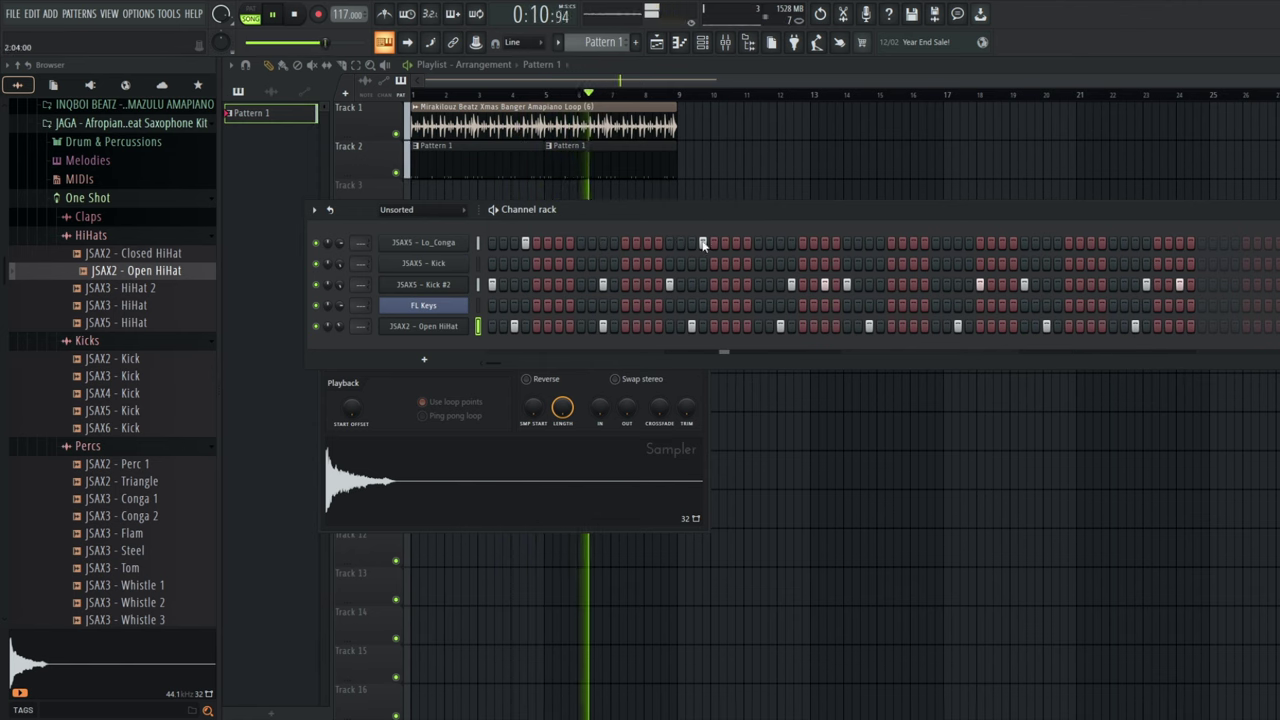
# Add JSAX5 - Lo_Conga hits on steps 36 and 52, and stop playback.
pyautogui.click(880, 243)
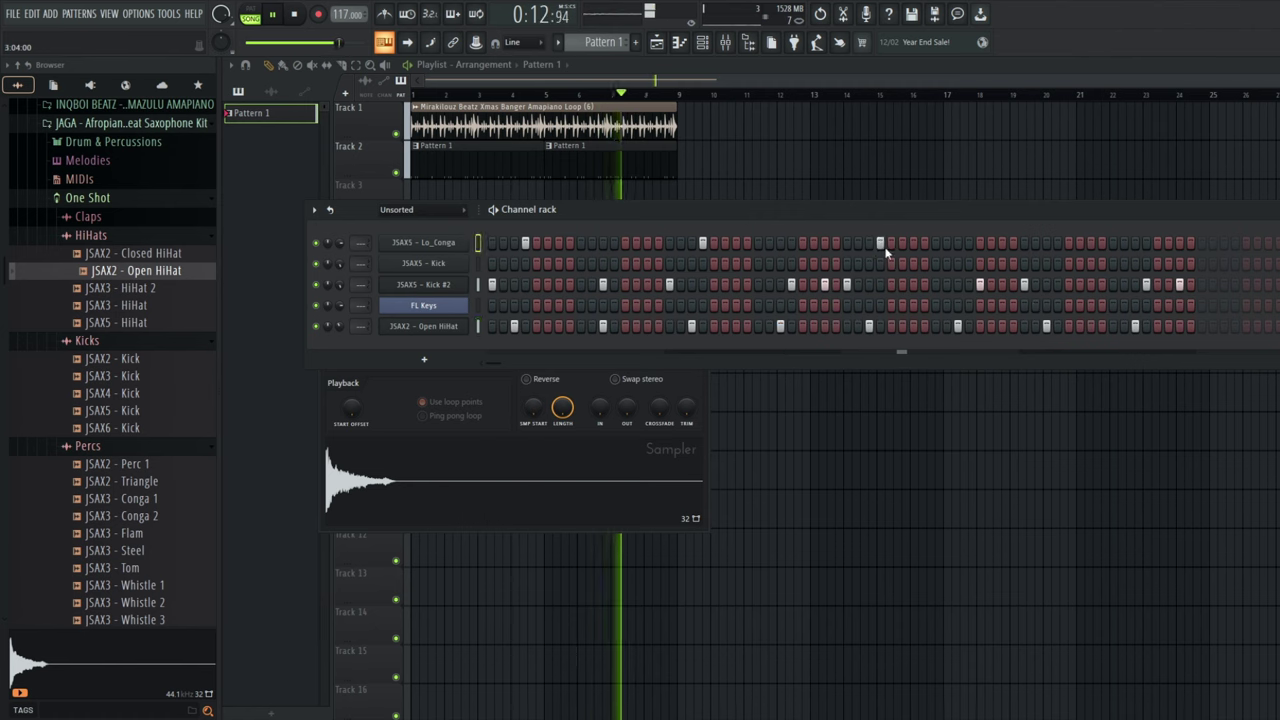
pyautogui.click(1058, 243)
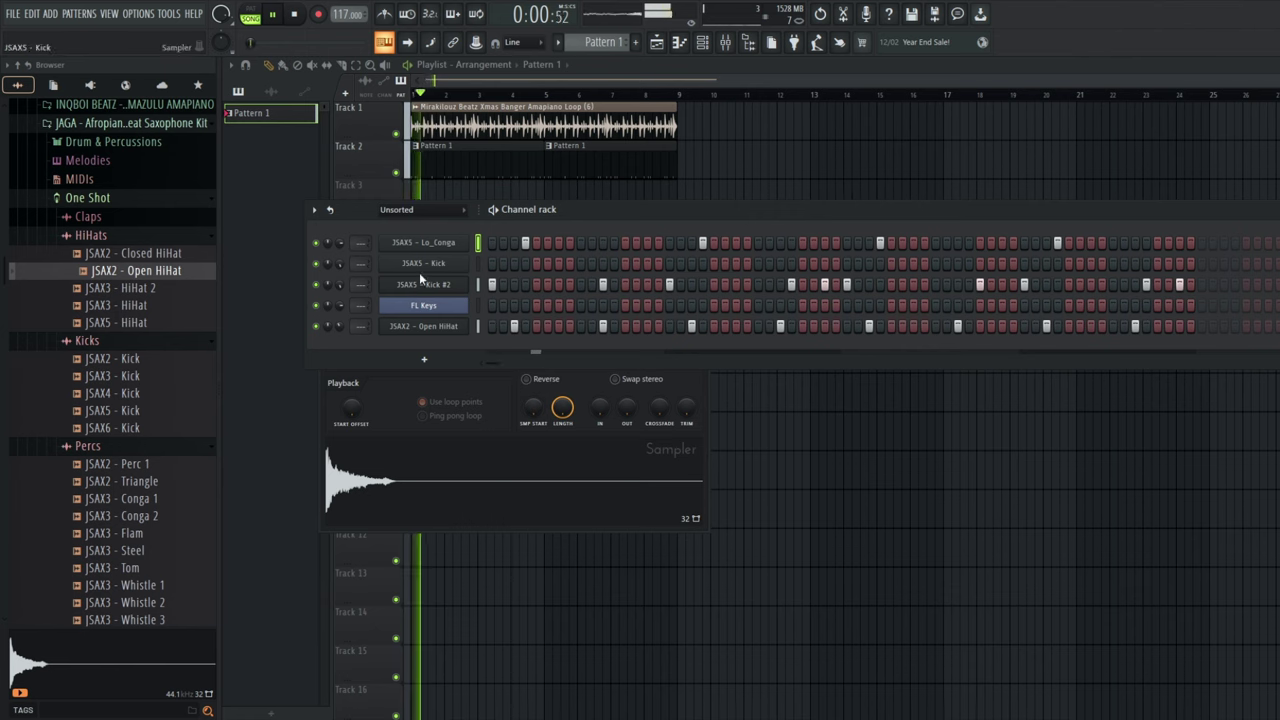
pyautogui.press('space')
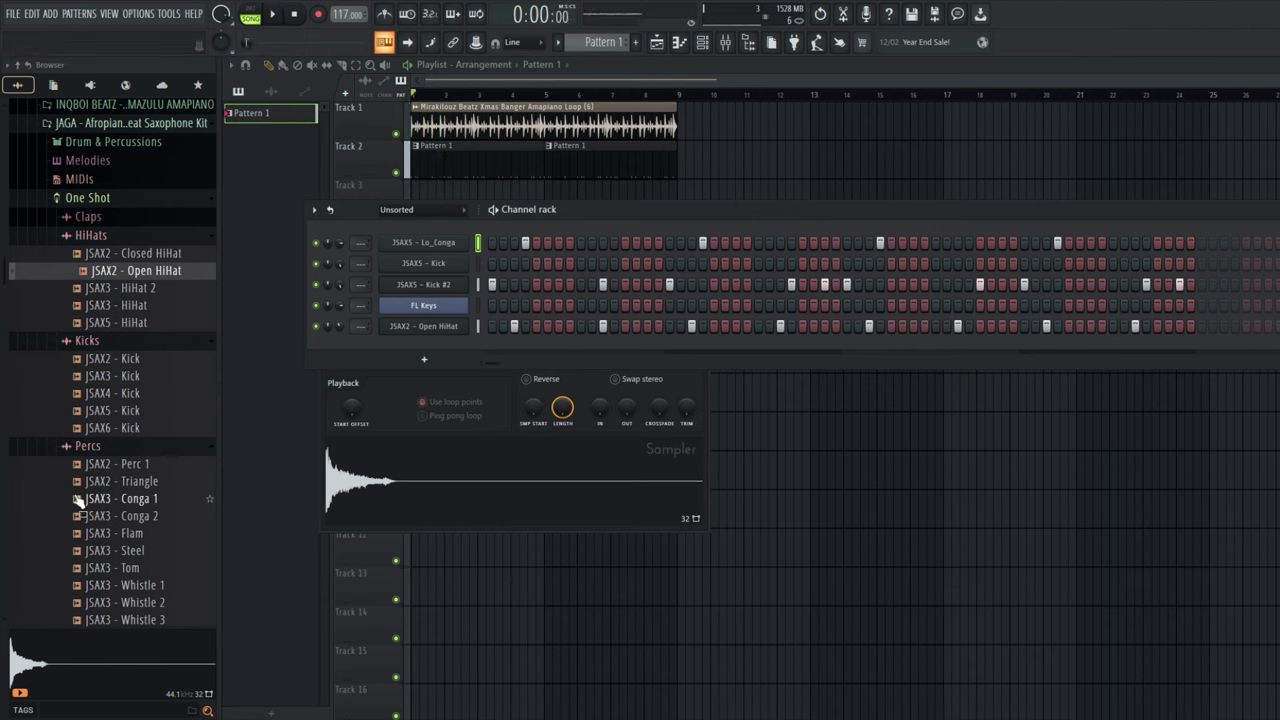
# Audition the JSAX3 conga samples and add JSAX3 - Flam from the Percs folder to the channel rack.
pyautogui.click(78, 500)
pyautogui.click(82, 516)
pyautogui.click(85, 534)
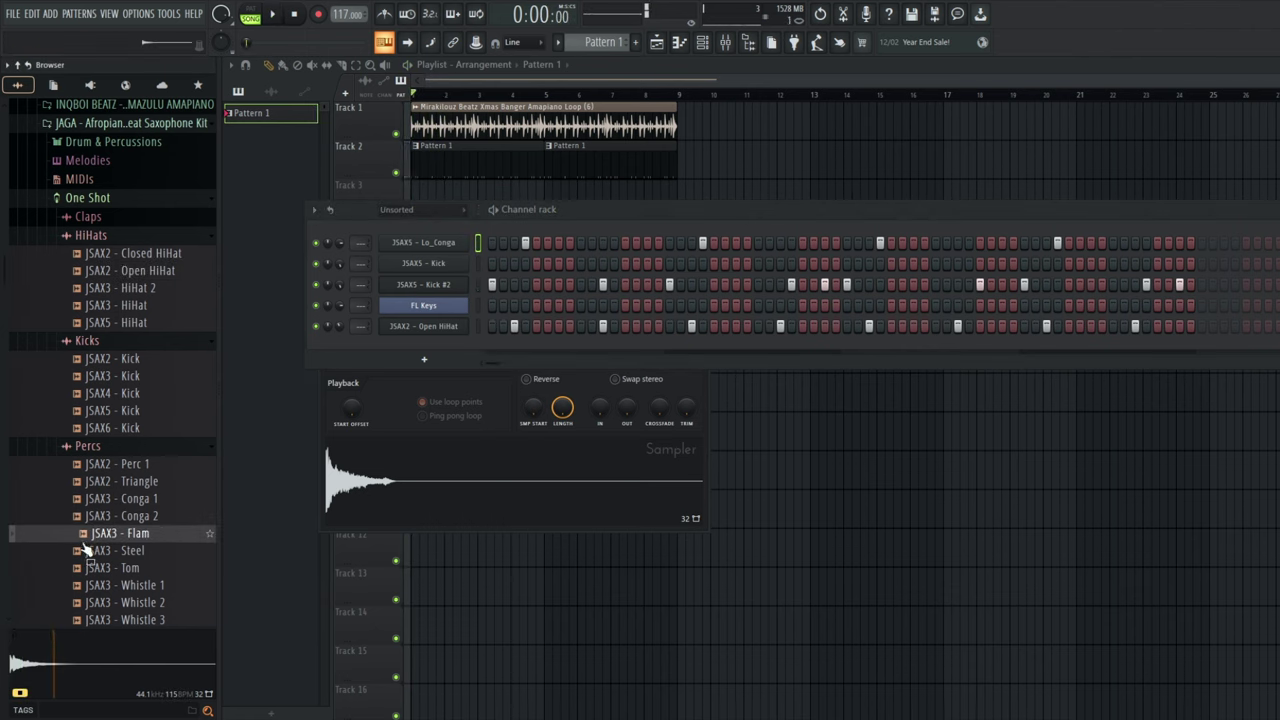
pyautogui.moveTo(387, 377); pyautogui.dragTo(420, 360)
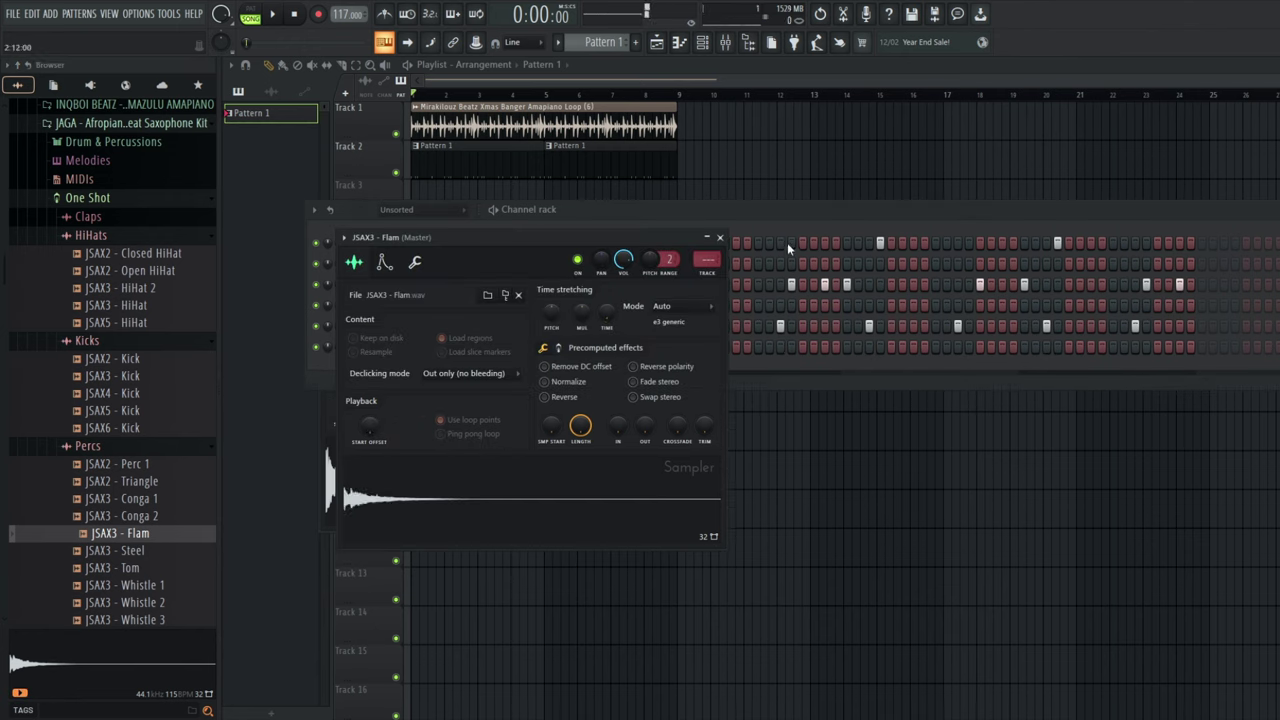
pyautogui.click(801, 221)
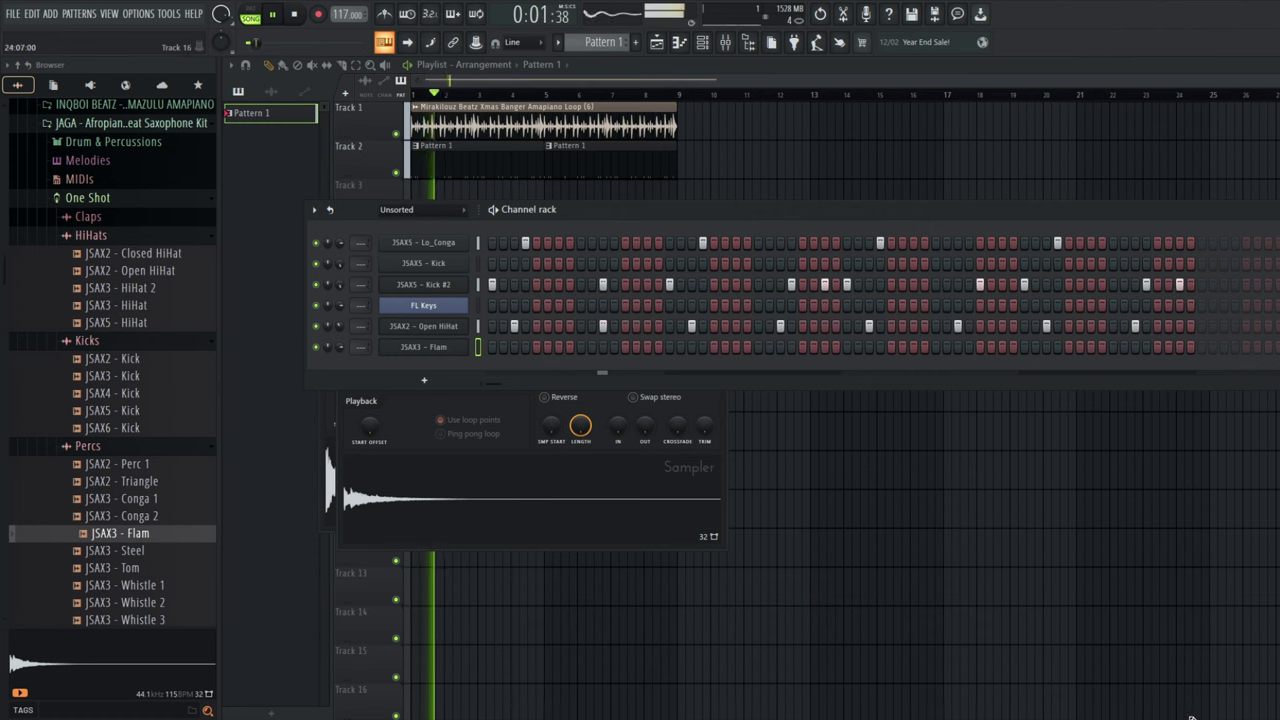
# Pause playback and open the Windows network connections list.
pyautogui.press('space')
pyautogui.click(1122, 719)
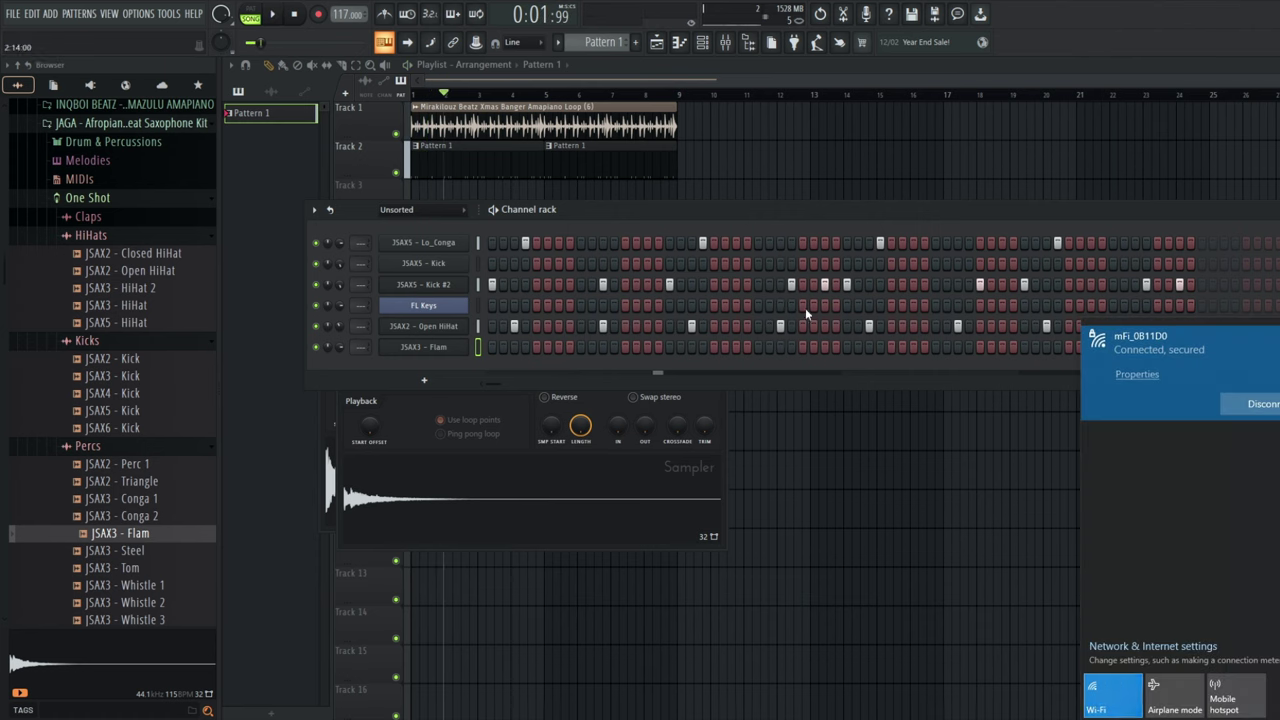
# Close the network connections list, play the song, add a JSAX3 - Flam hit on step 61, and stop playback.
pyautogui.click(817, 207)
pyautogui.press('space')
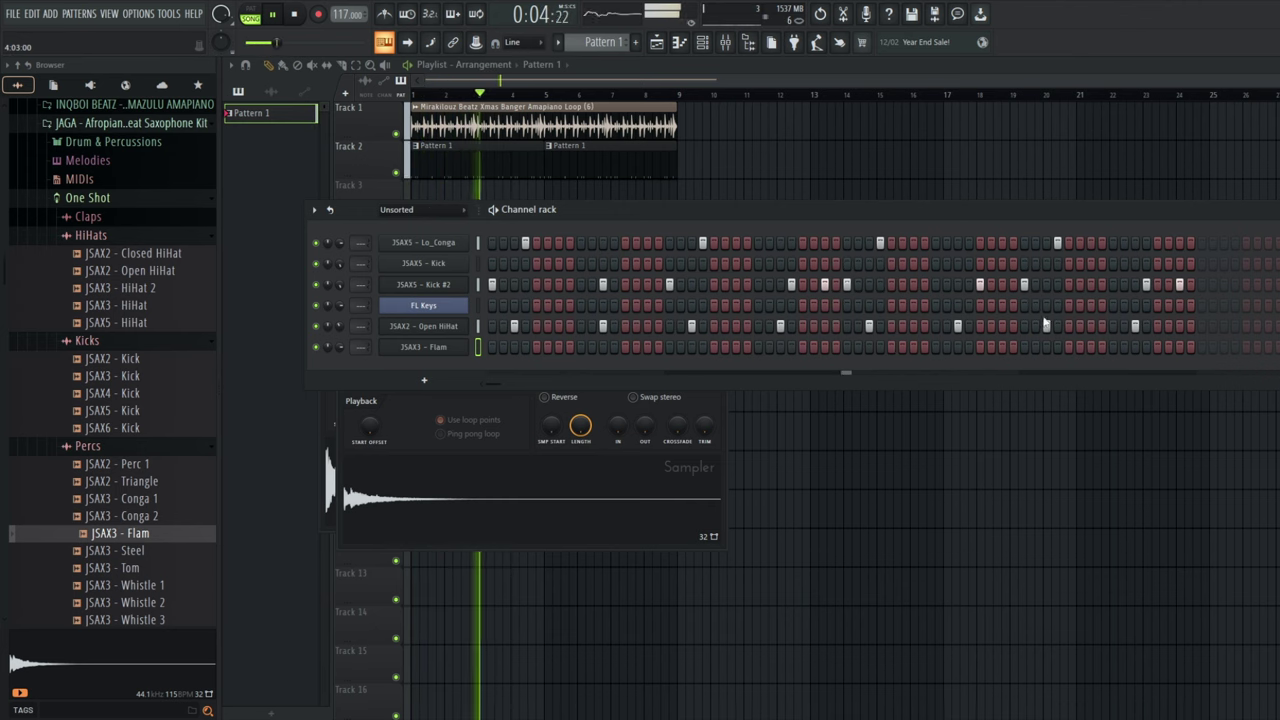
pyautogui.click(1160, 347)
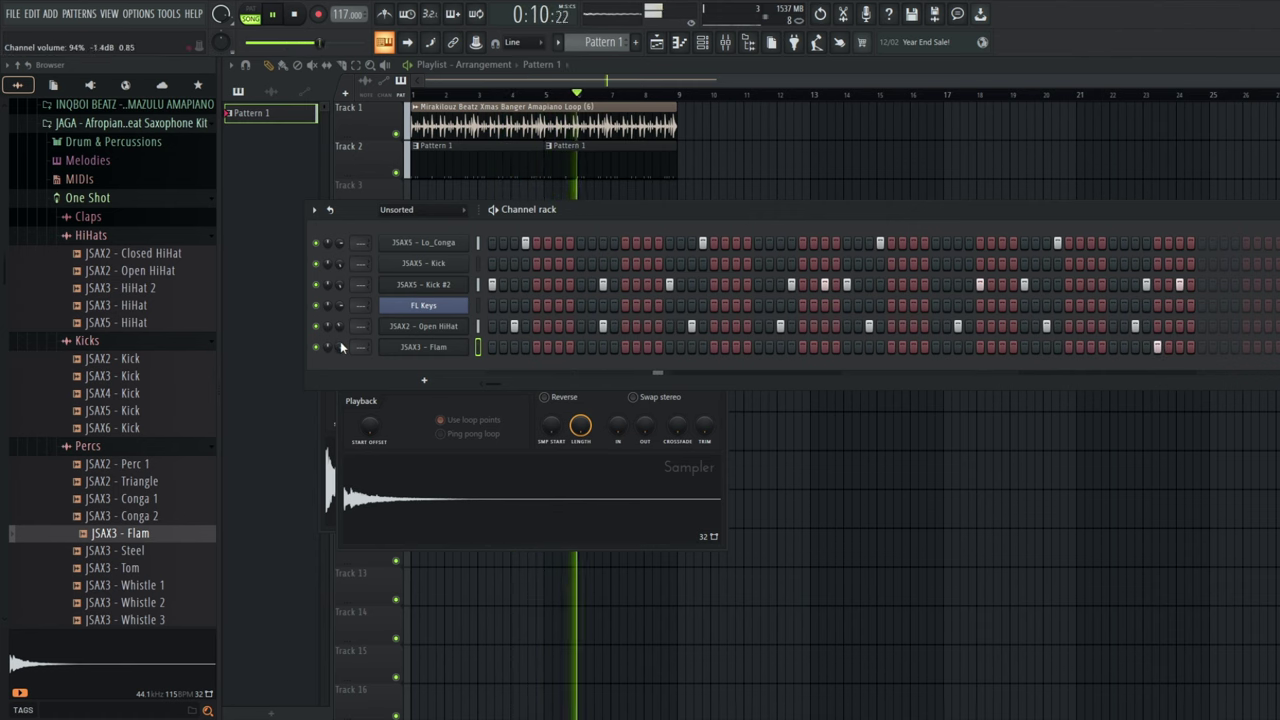
pyautogui.press('space')
# Add a Serum channel, load its KEY - Guitar Ambiental preset, and audition the sound.
pyautogui.click(424, 380)
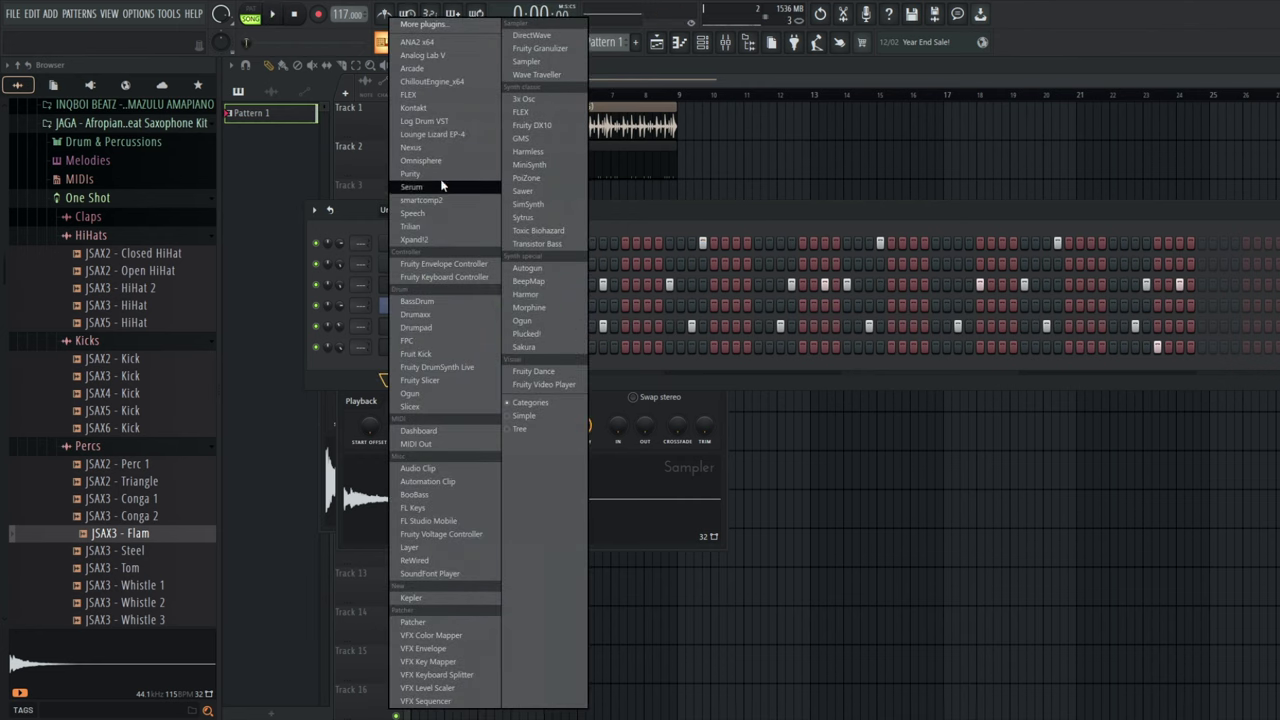
pyautogui.click(446, 186)
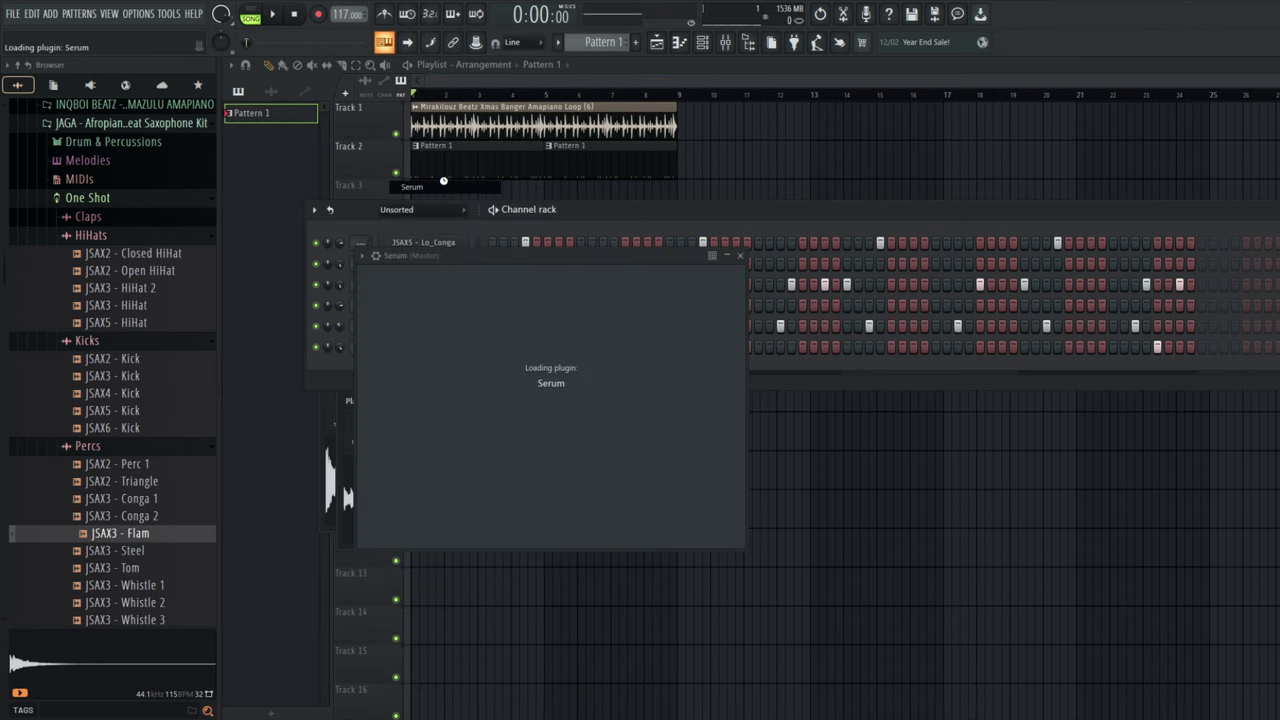
pyautogui.moveTo(547, 255); pyautogui.dragTo(508, 179)
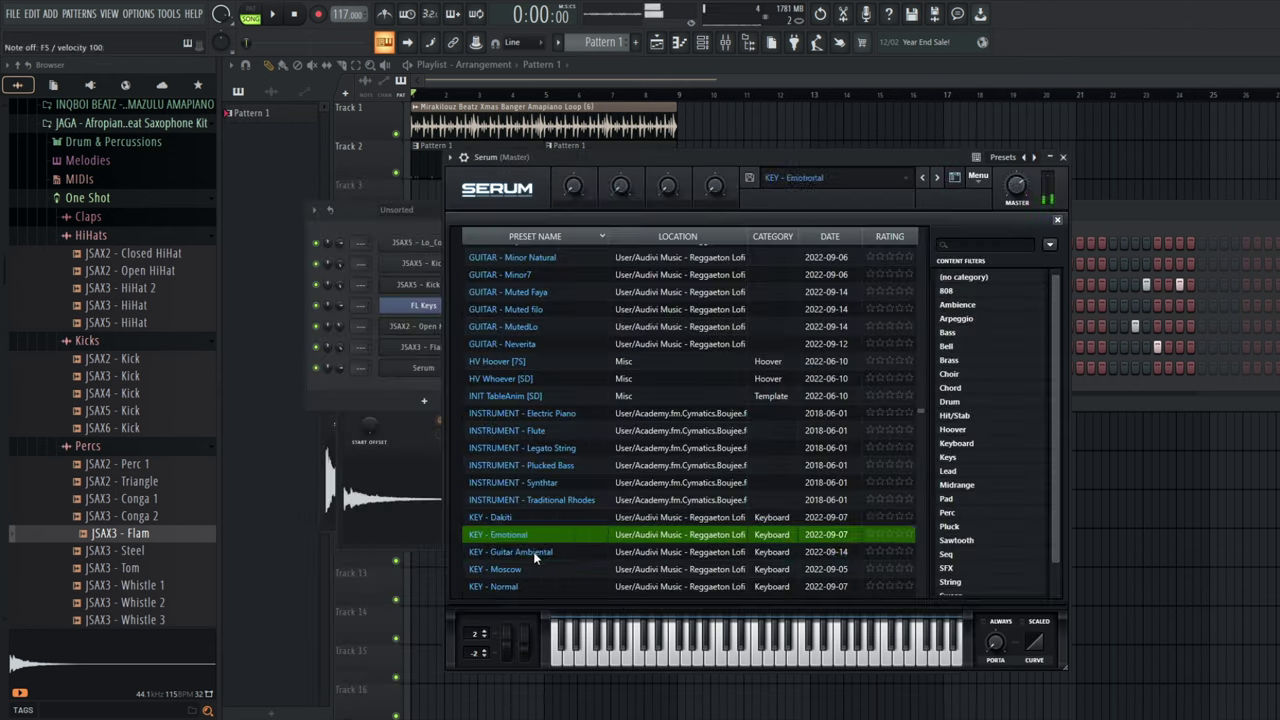
pyautogui.click(538, 553)
pyautogui.press('s')
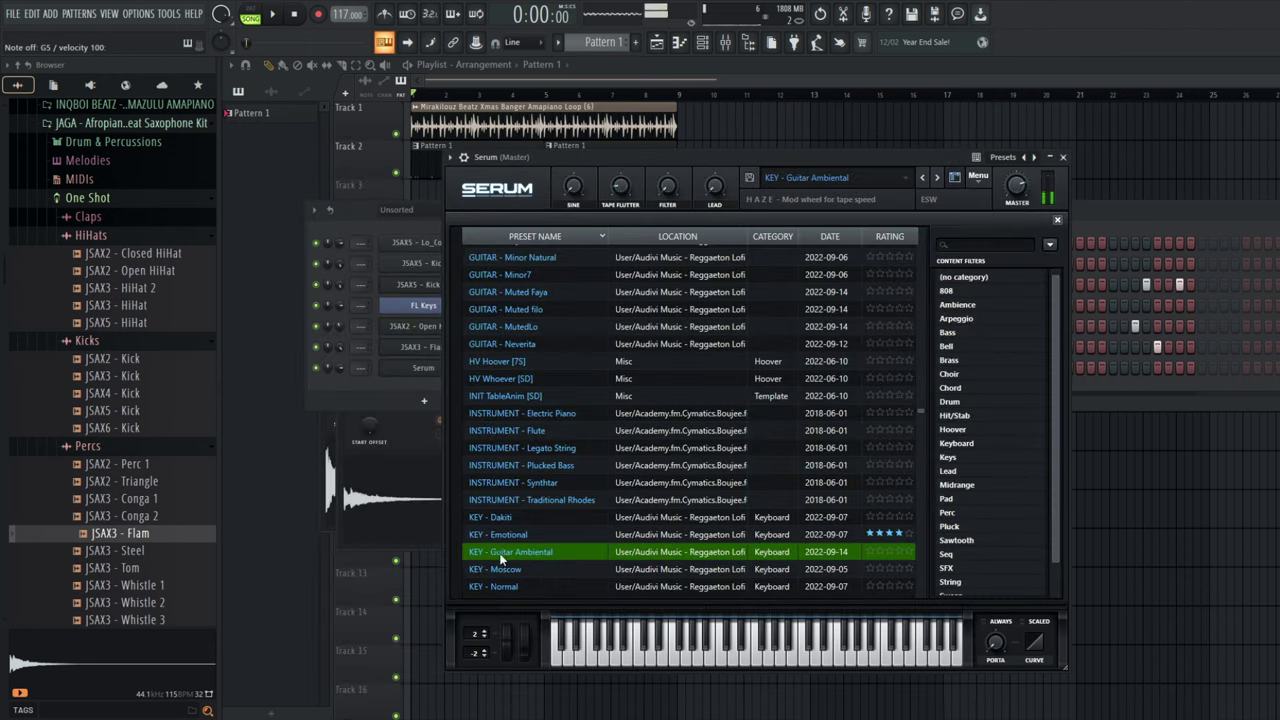
# Create an empty Pattern 2 and open the Serum channel's piano roll.
pyautogui.click(384, 393)
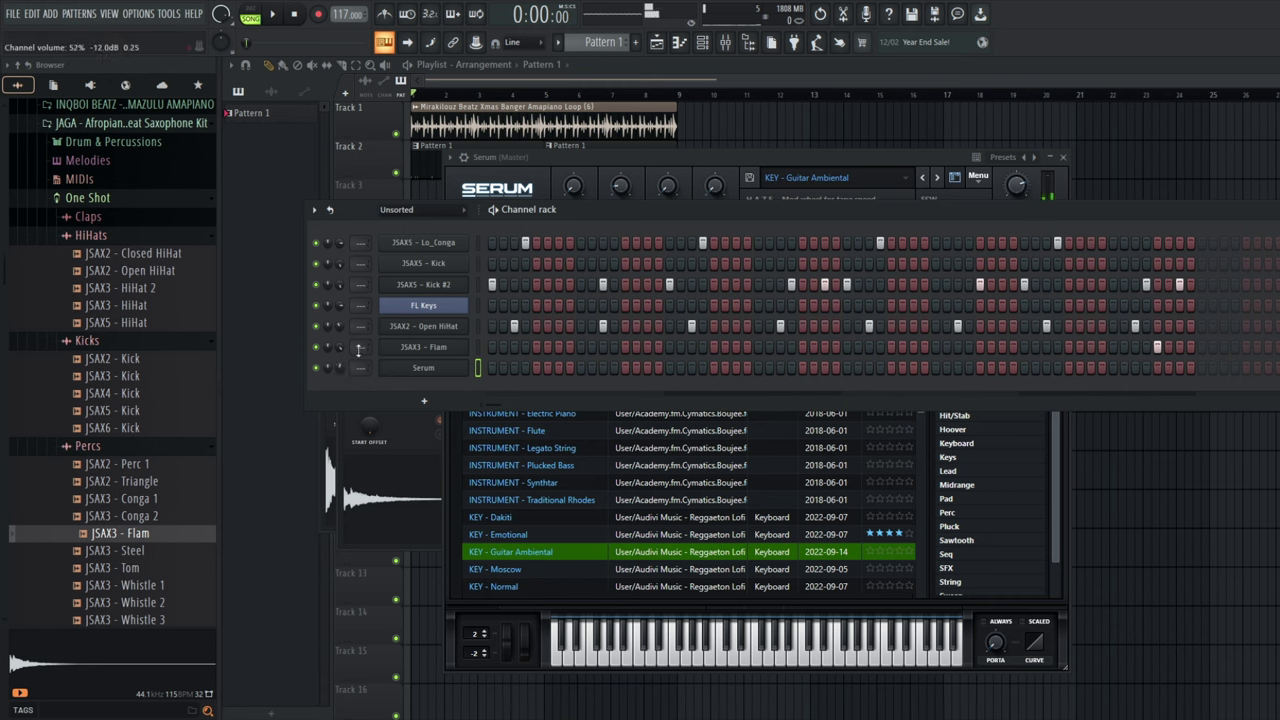
pyautogui.press('F4')
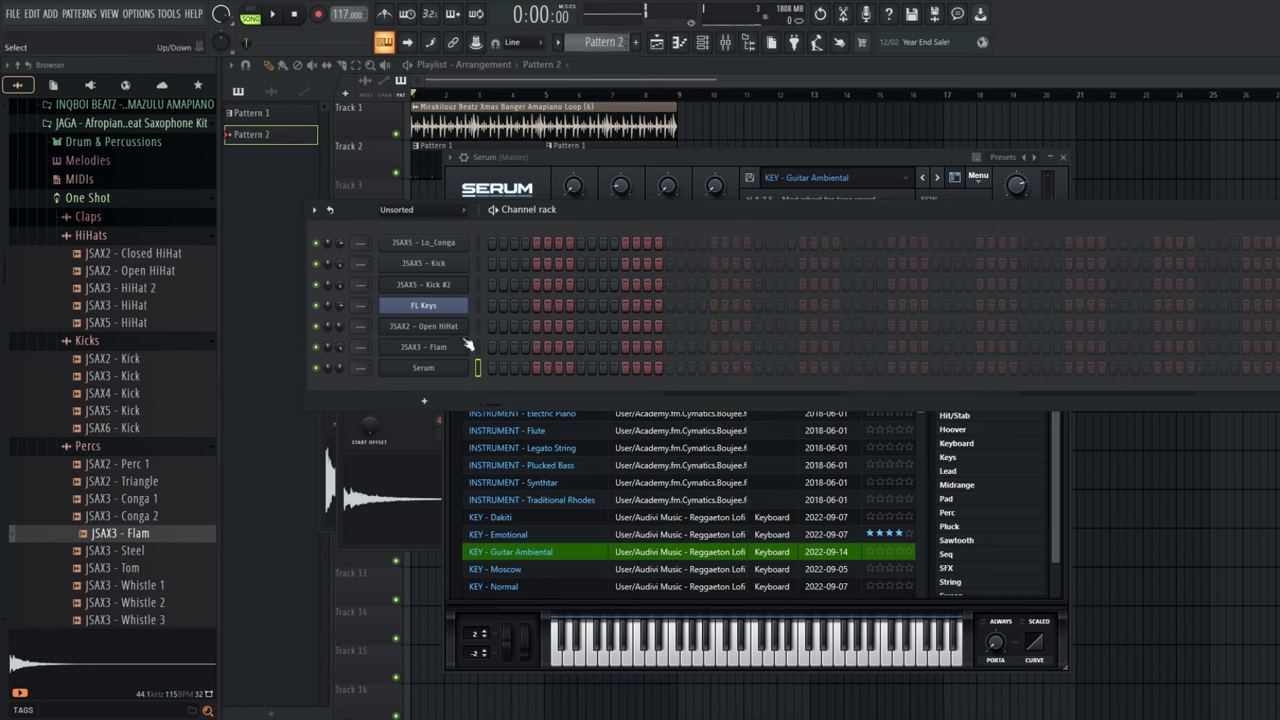
pyautogui.rightClick(436, 370)
pyautogui.click(551, 372)
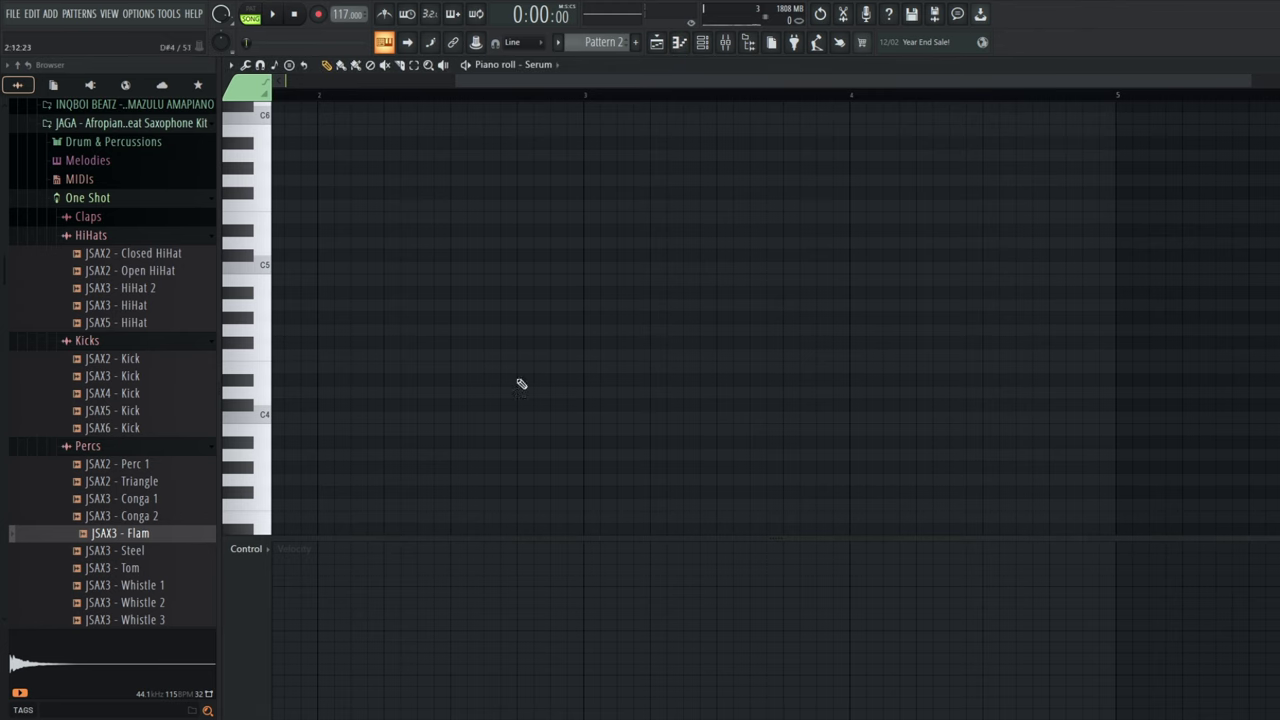
# Place a one-bar chord of G5, C6 and D#6 in bar 1 of the Serum pattern.
pyautogui.moveTo(282, 368)
pyautogui.mouseDown()
pyautogui.moveTo(240, 343)
pyautogui.moveTo(3, 307)
pyautogui.moveTo(10, 256)
pyautogui.mouseUp()
pyautogui.scroll(3, 338, 354)
pyautogui.moveTo(323, 366); pyautogui.dragTo(326, 293)
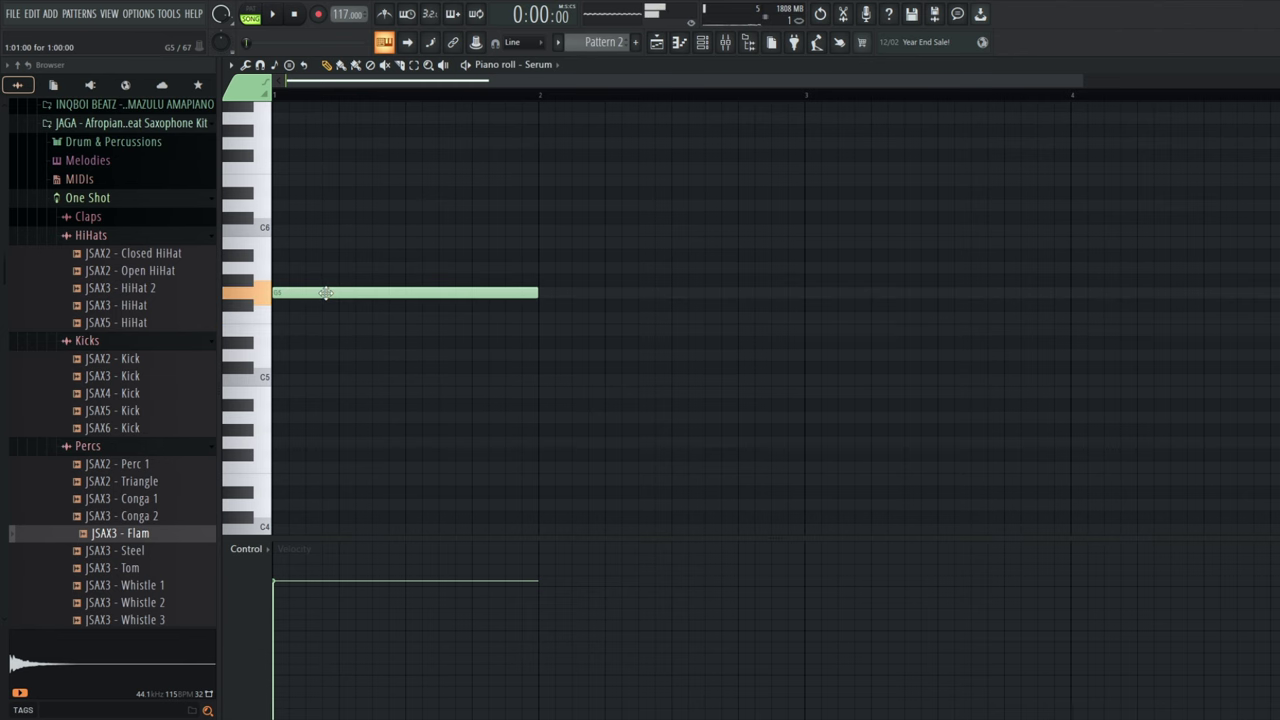
pyautogui.click(298, 238)
pyautogui.scroll(3, 328, 300)
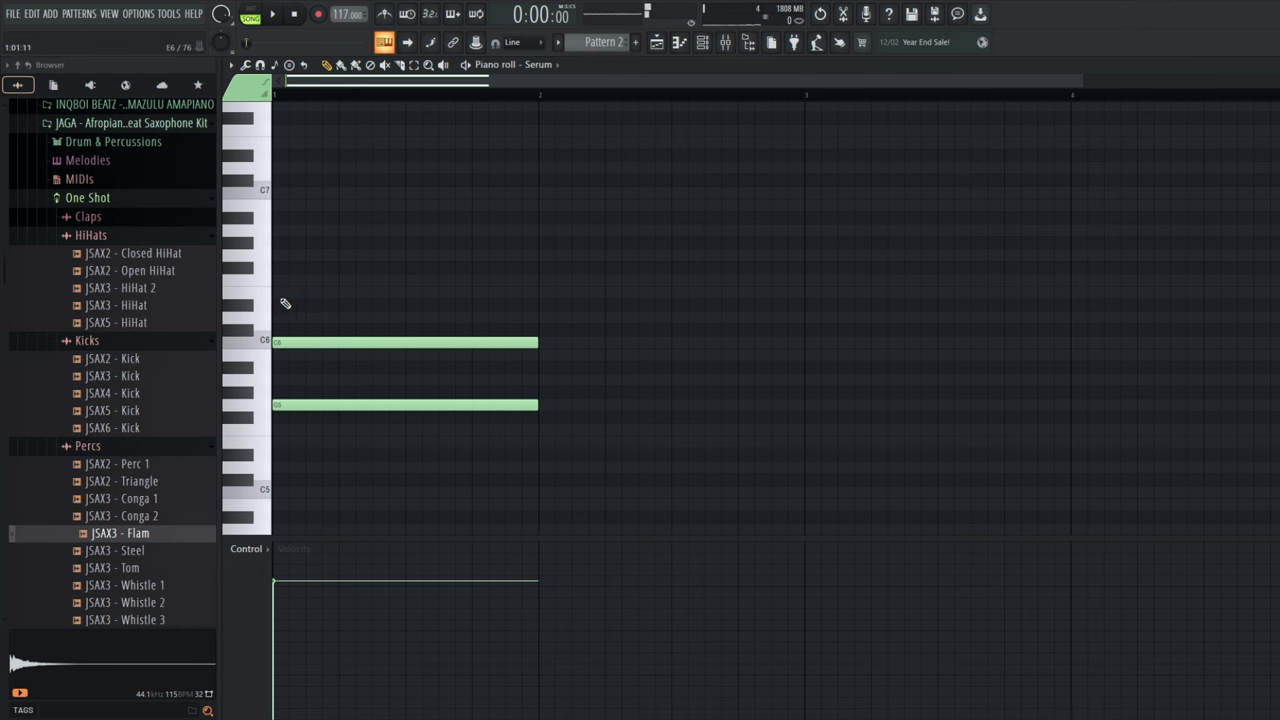
pyautogui.click(285, 304)
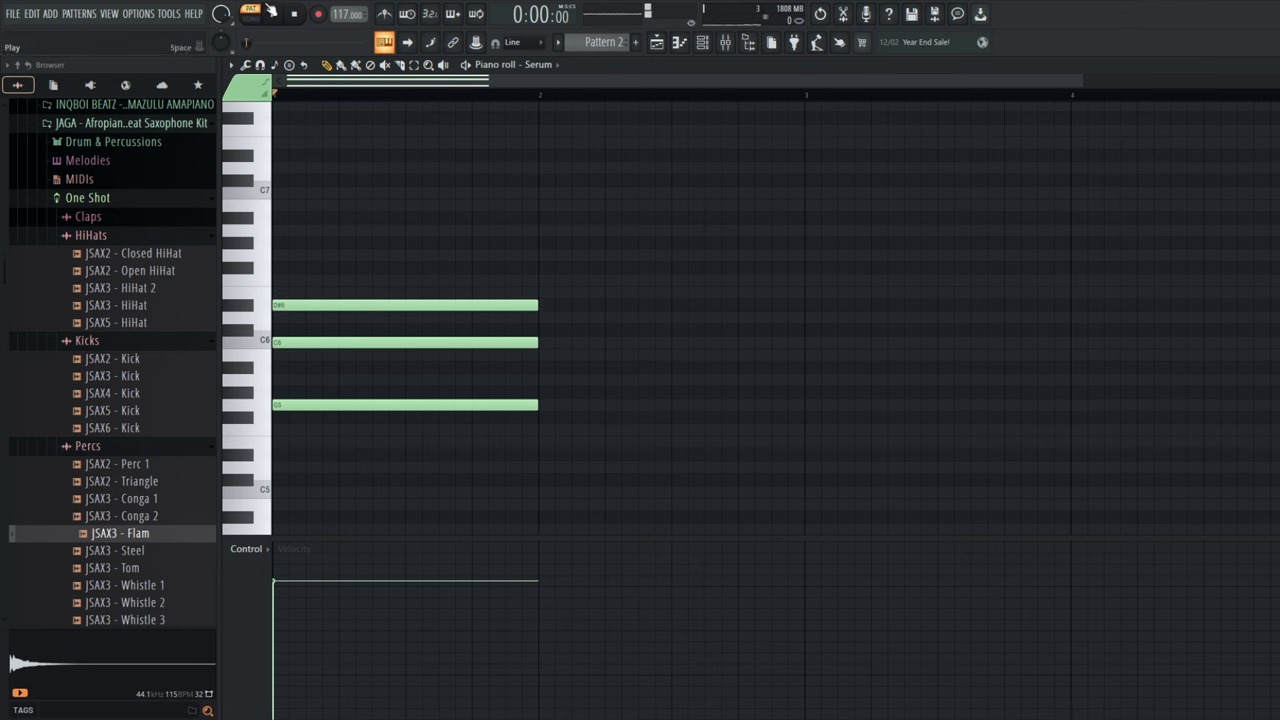
# Switch to pattern playback, repeat the G5, C6 and D#6 chord in bar 2 while listening, and stop playback.
pyautogui.click(271, 10)
pyautogui.press('space')
pyautogui.press('space')
pyautogui.click(543, 405)
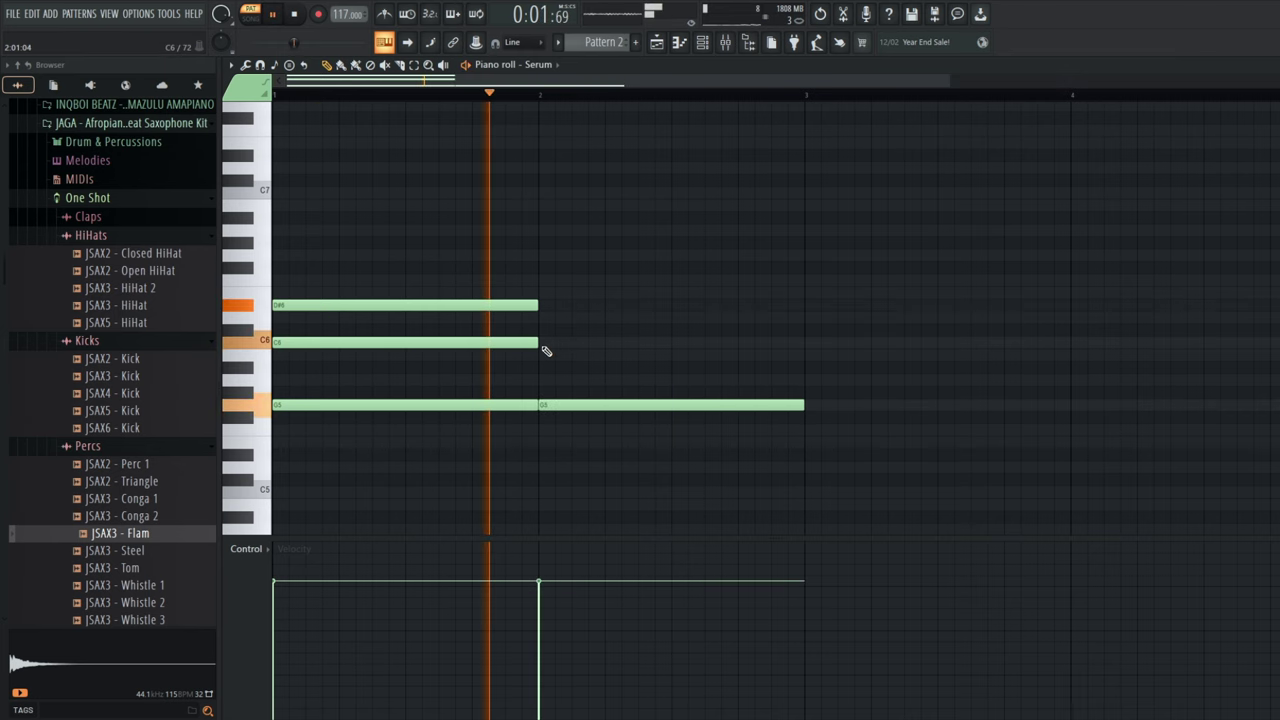
pyautogui.click(543, 344)
pyautogui.click(543, 306)
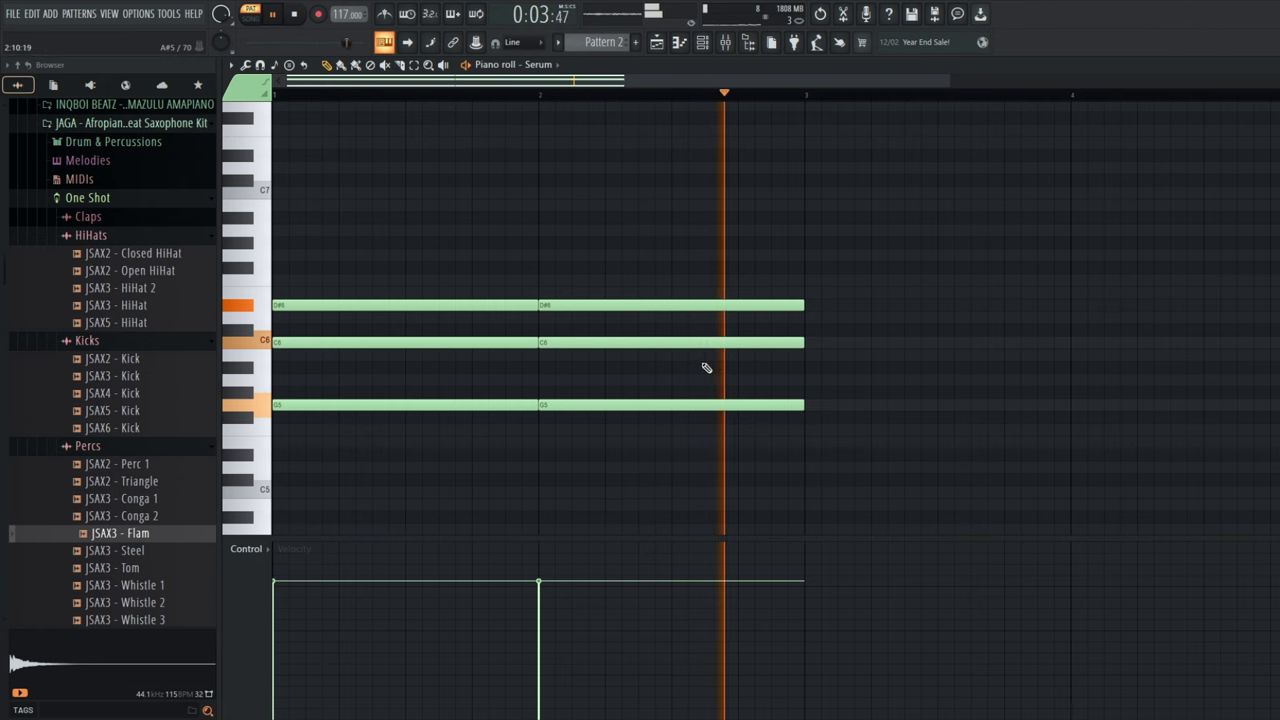
pyautogui.press('space')
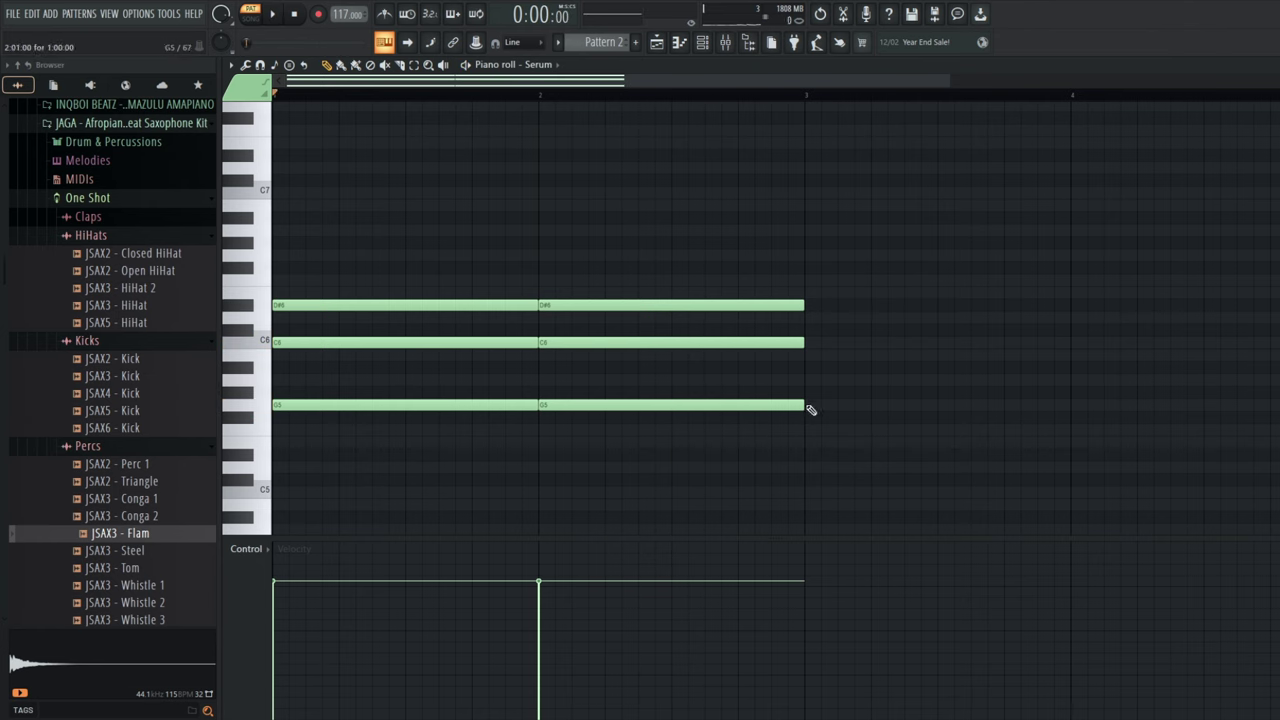
# Build a one-bar chord of G5, A#5, D6 and F6 in bar 3 and play the progression.
pyautogui.click(810, 405)
pyautogui.click(806, 366)
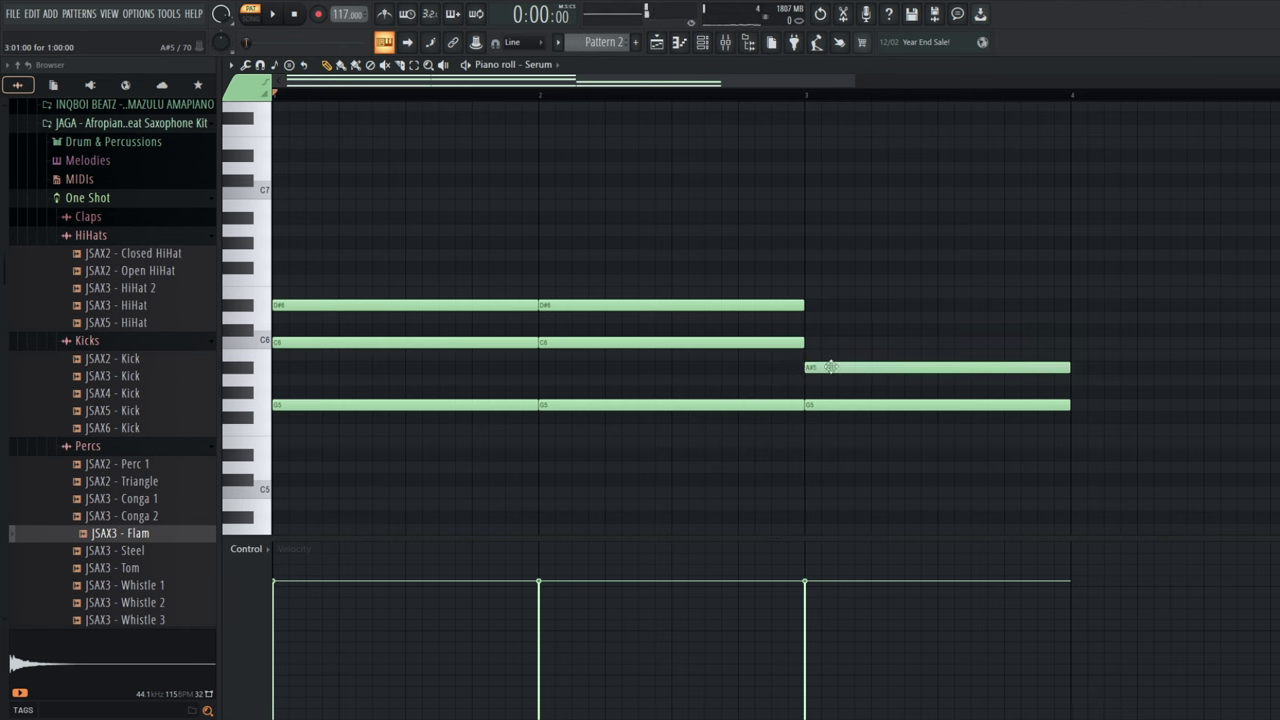
pyautogui.moveTo(833, 330); pyautogui.dragTo(827, 312)
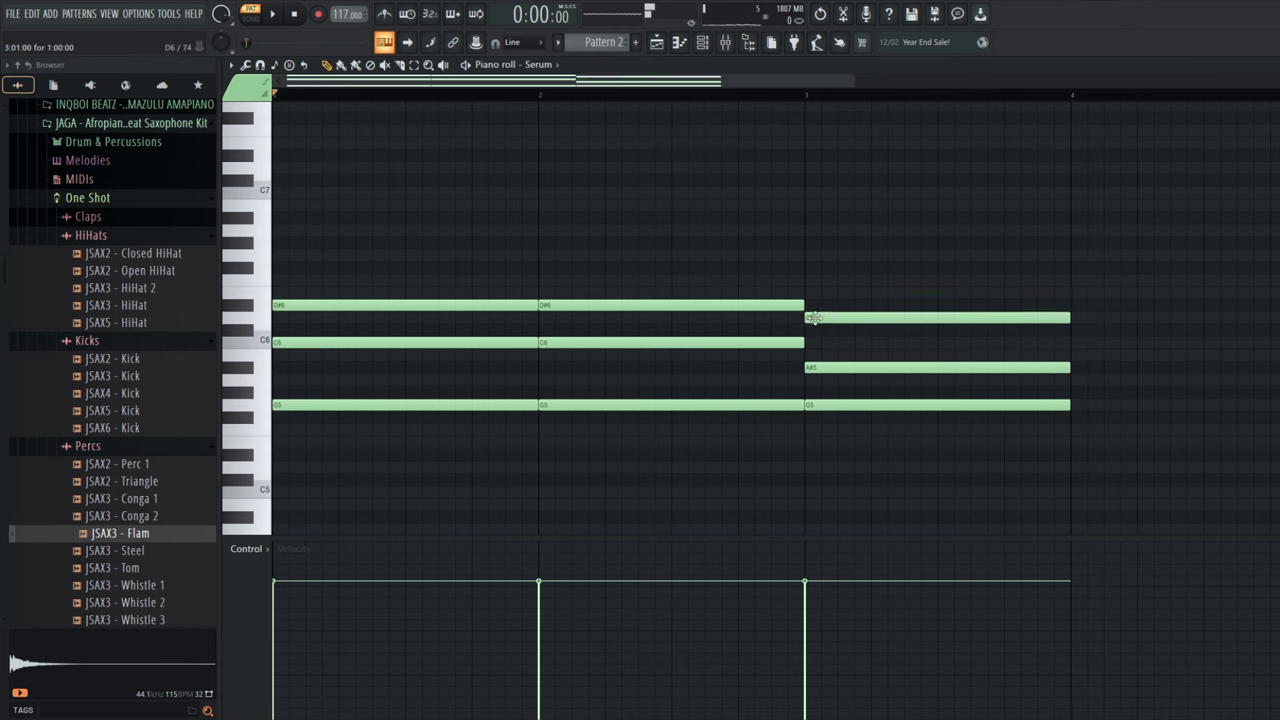
pyautogui.press('space')
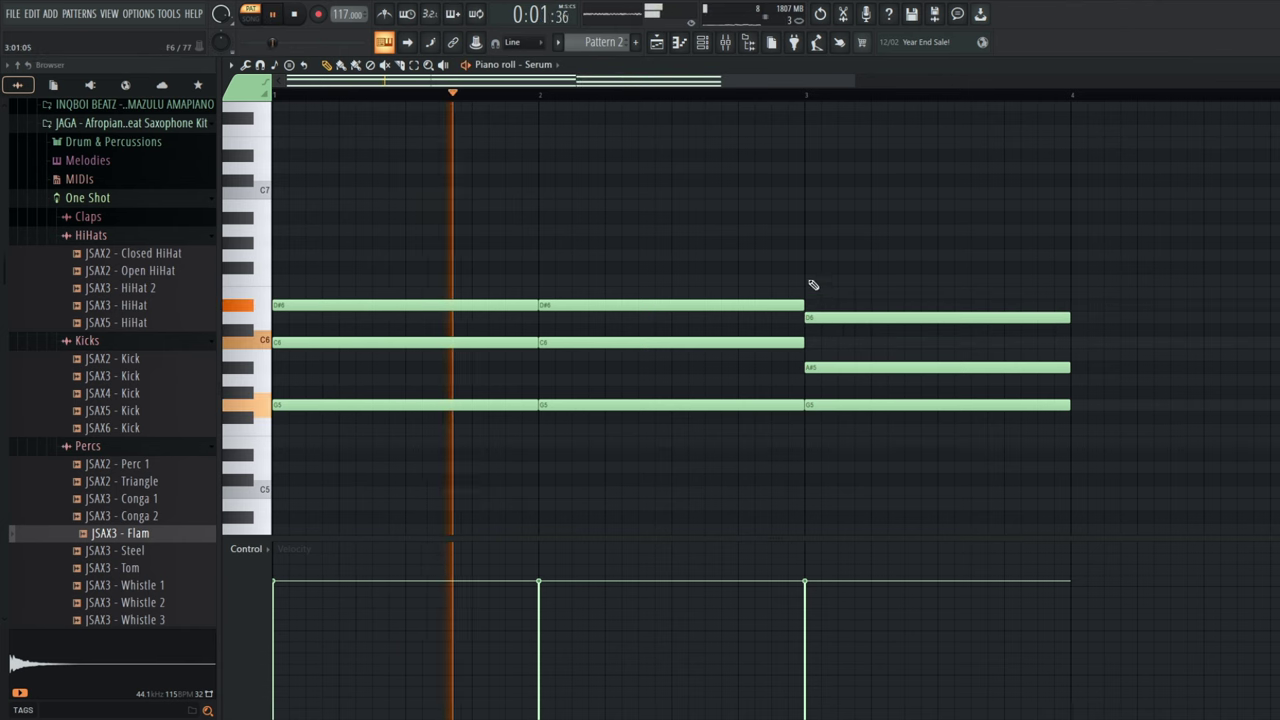
pyautogui.click(814, 281)
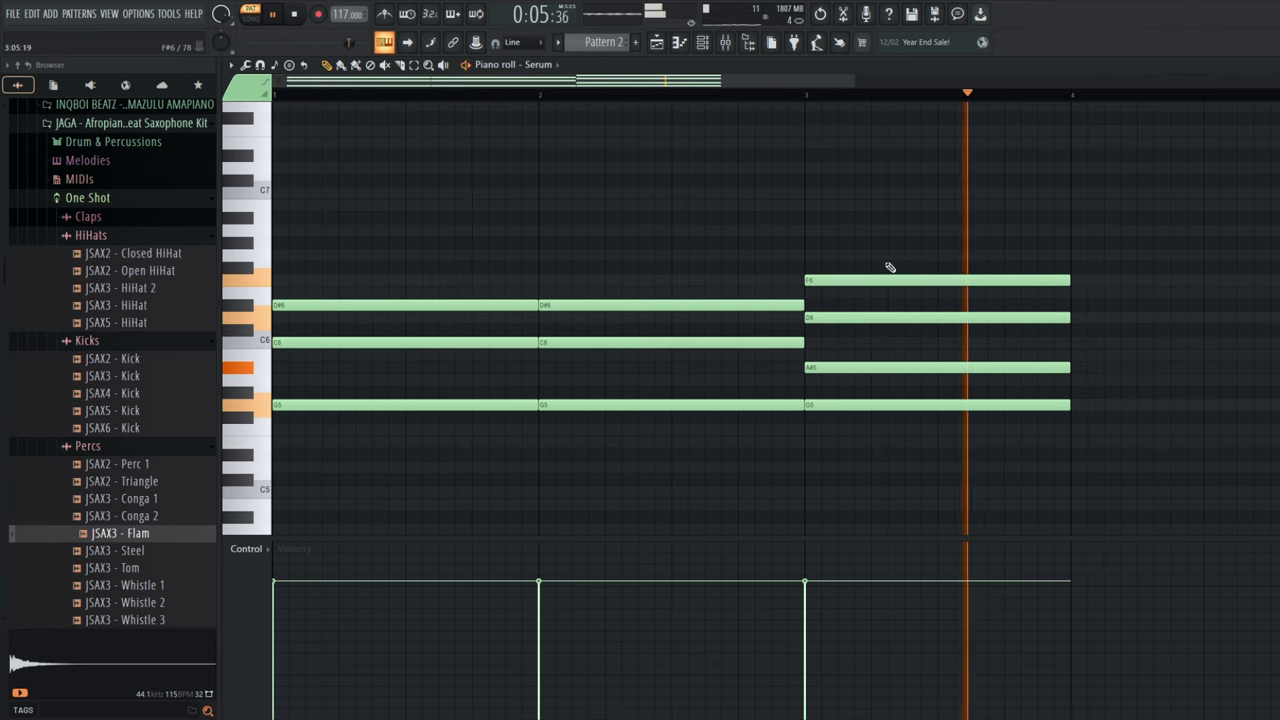
# Duplicate the bar 3 chord into bar 4, stop playback, and add G#5 to the chords in bars 1 and 2.
pyautogui.moveTo(889, 269); pyautogui.dragTo(895, 452)
pyautogui.hotkey('ctrl', 'b')
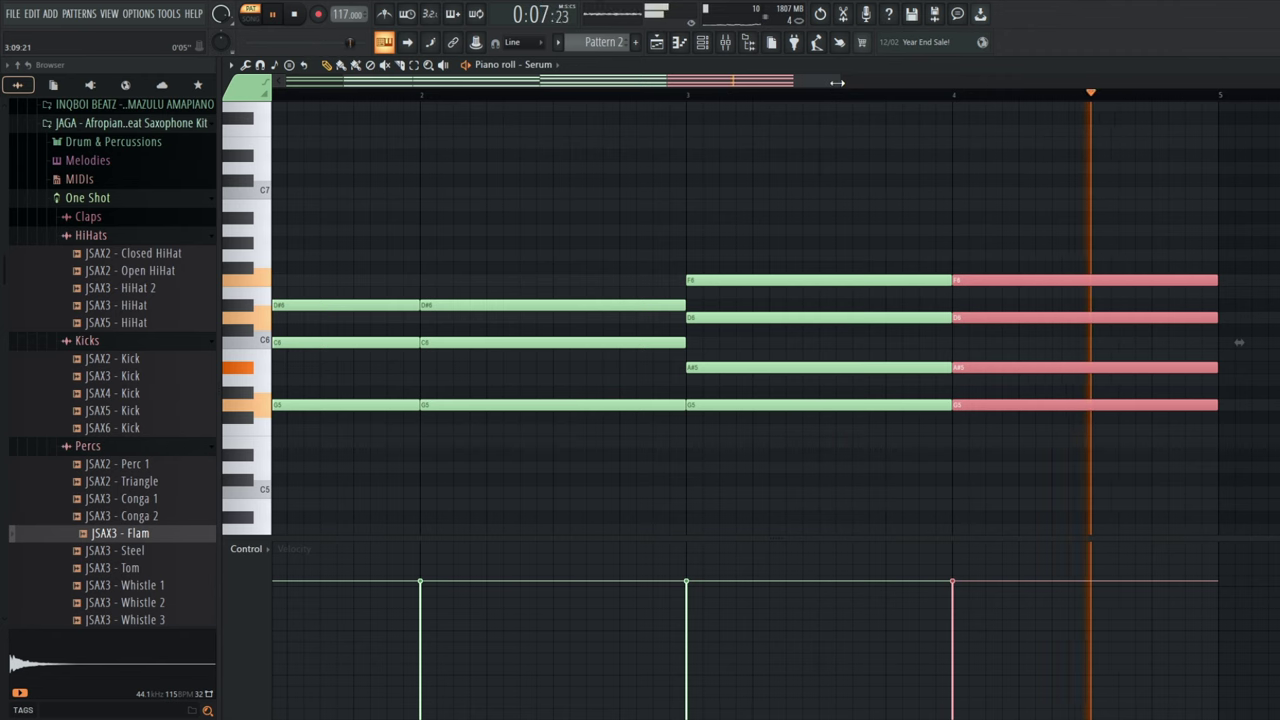
pyautogui.moveTo(838, 83); pyautogui.dragTo(1083, 83)
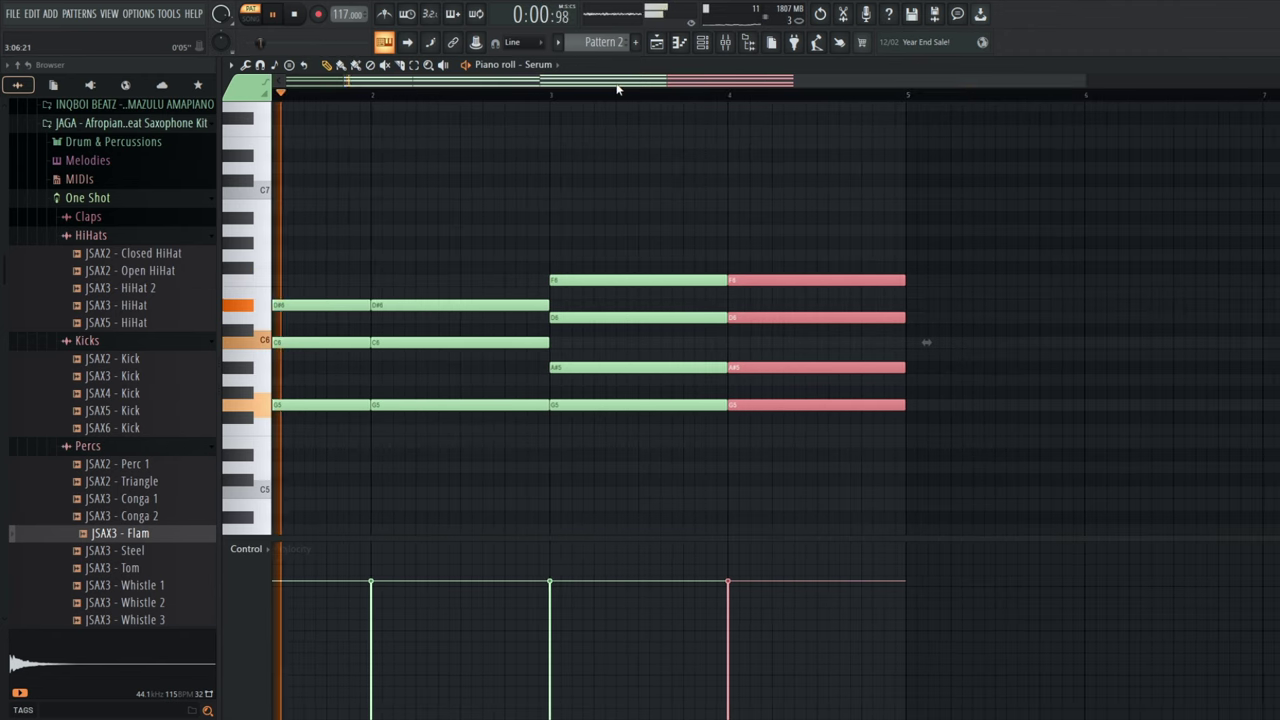
pyautogui.moveTo(619, 85); pyautogui.dragTo(347, 85)
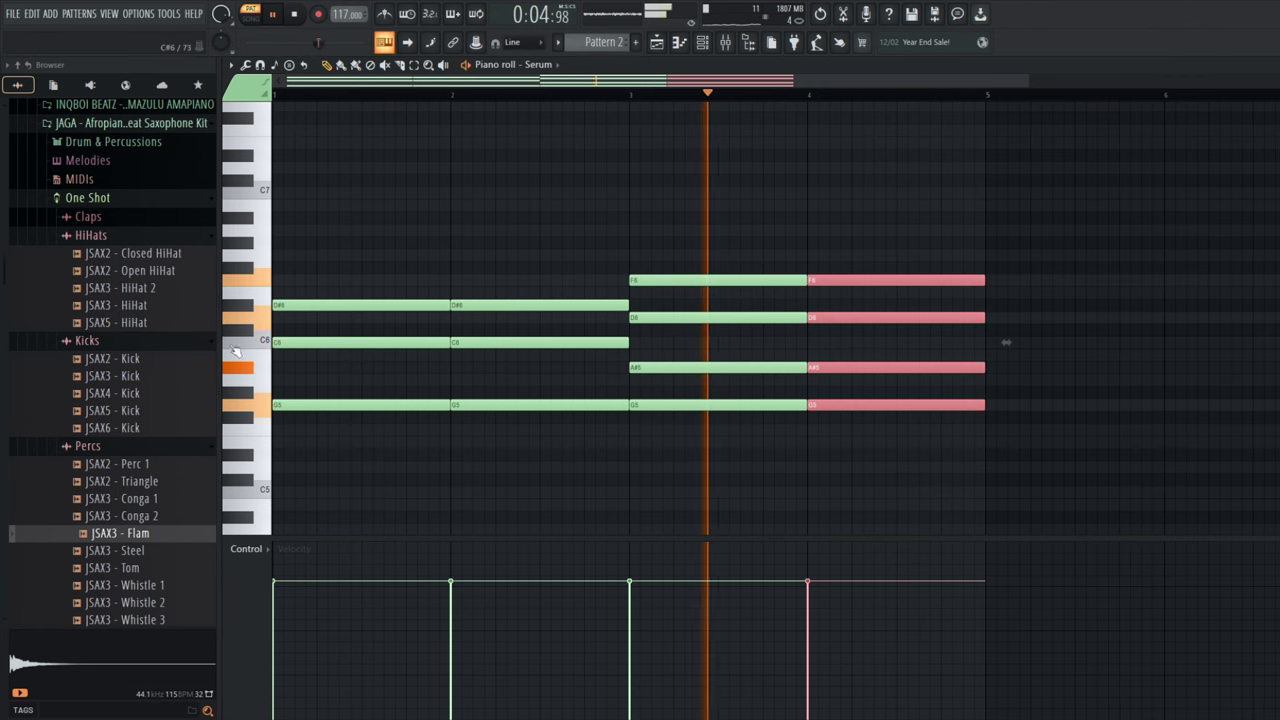
pyautogui.press('space')
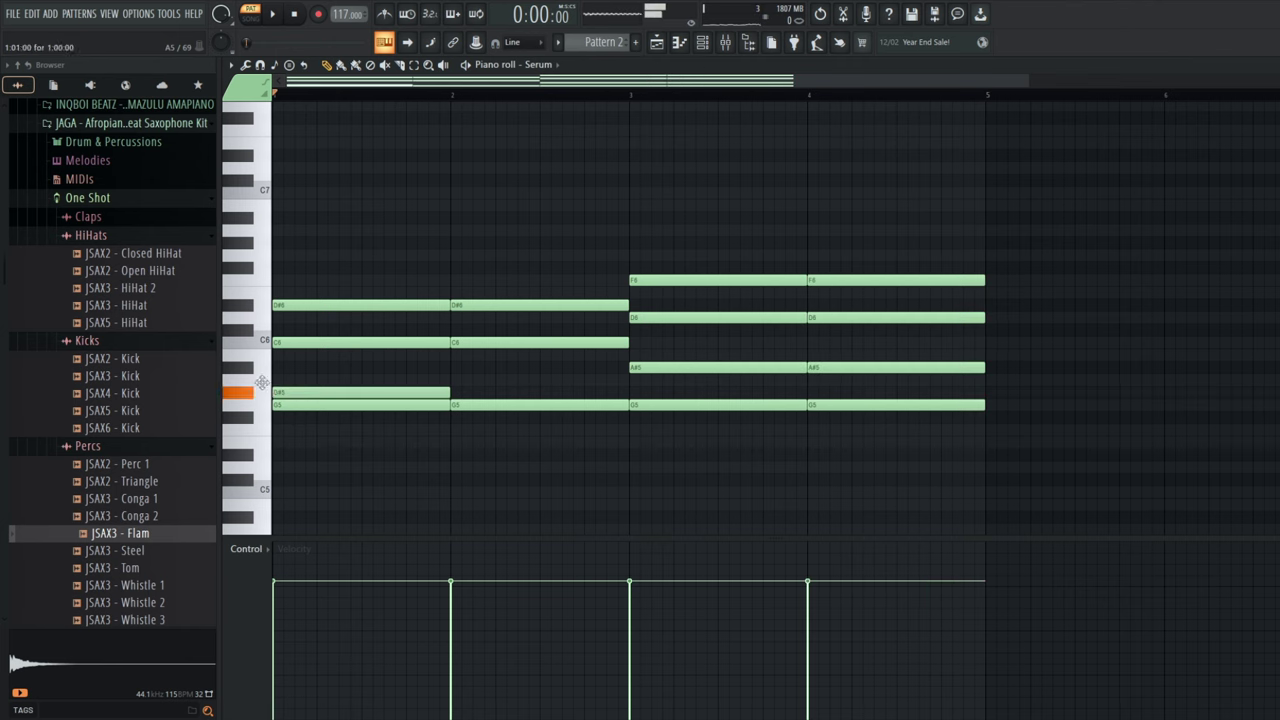
pyautogui.click(533, 392)
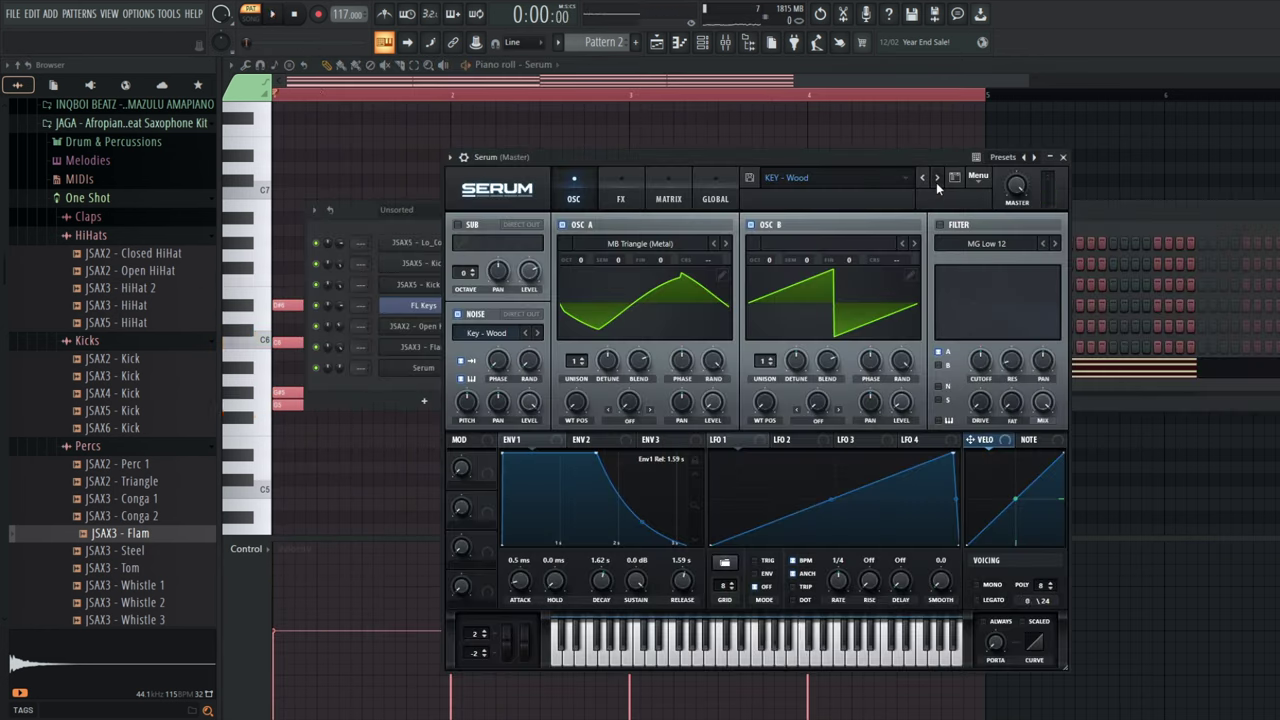
# Switch Serum to the LEAD - Audivi Distorc preset and audition the chords at their own pitch and one octave higher.
pyautogui.click(936, 180)
pyautogui.press('space')
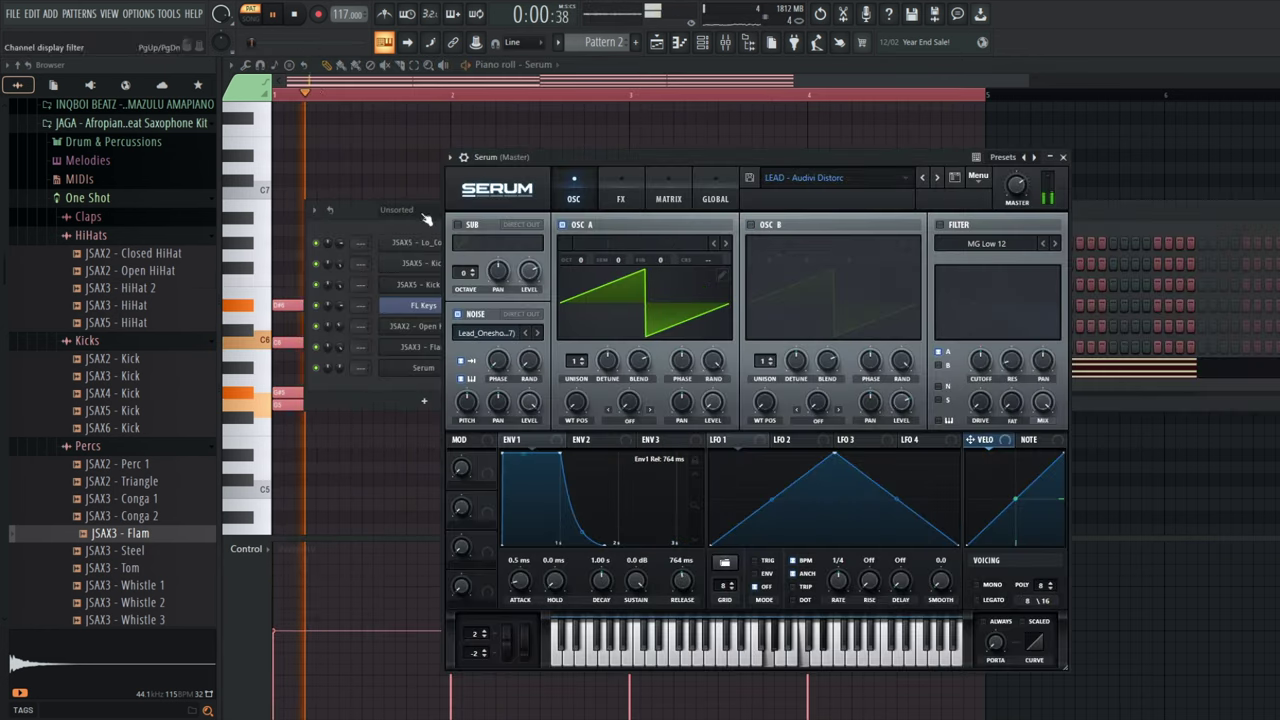
pyautogui.click(394, 87)
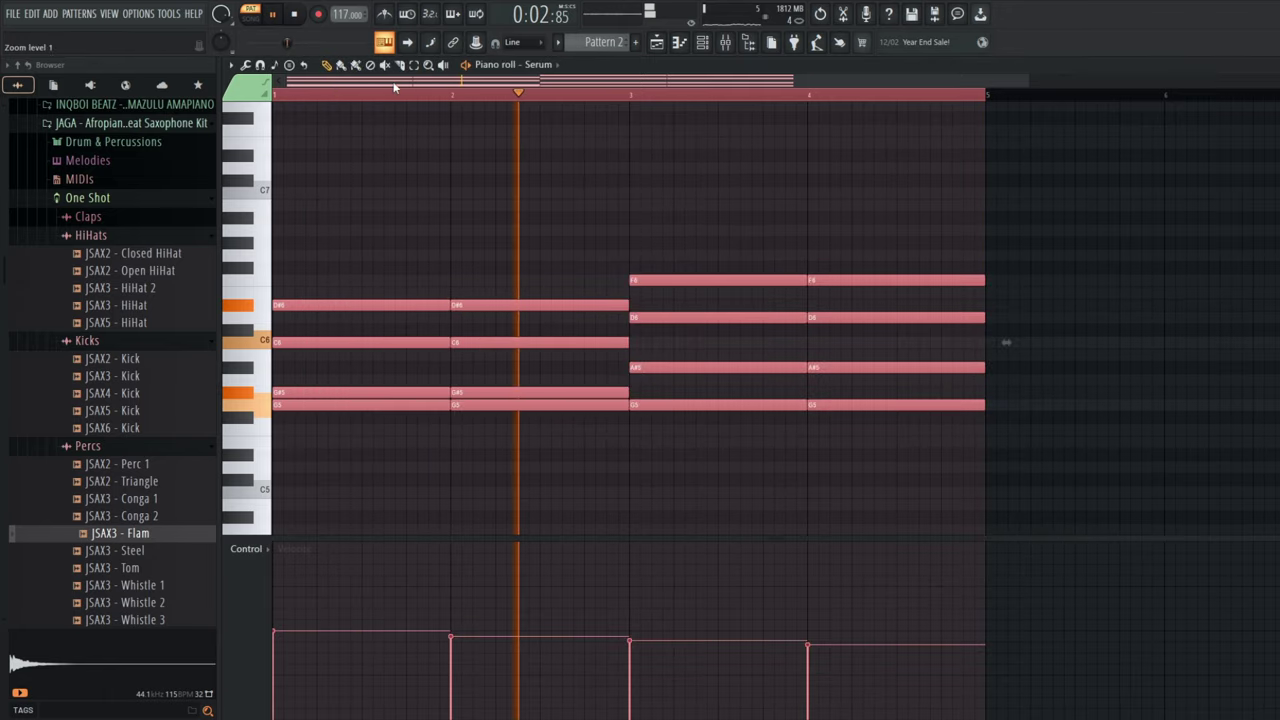
pyautogui.hotkey('ctrl', 'Up')
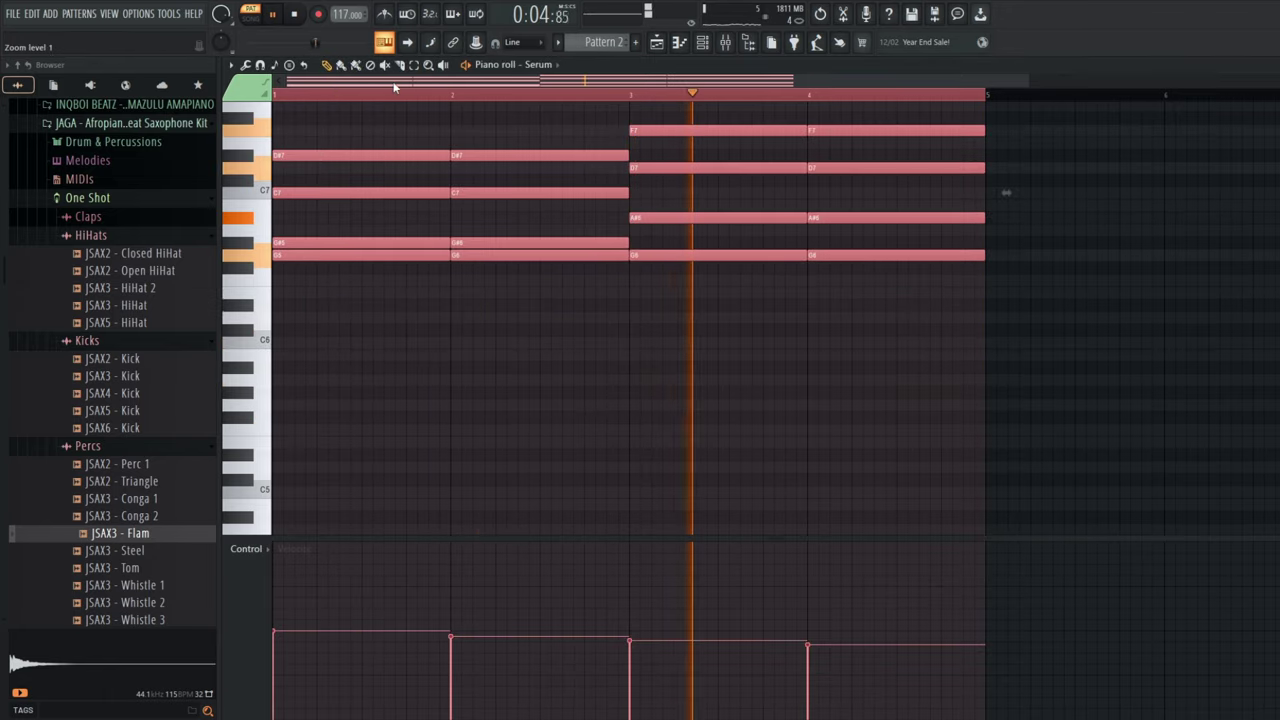
pyautogui.hotkey('ctrl', 'Down')
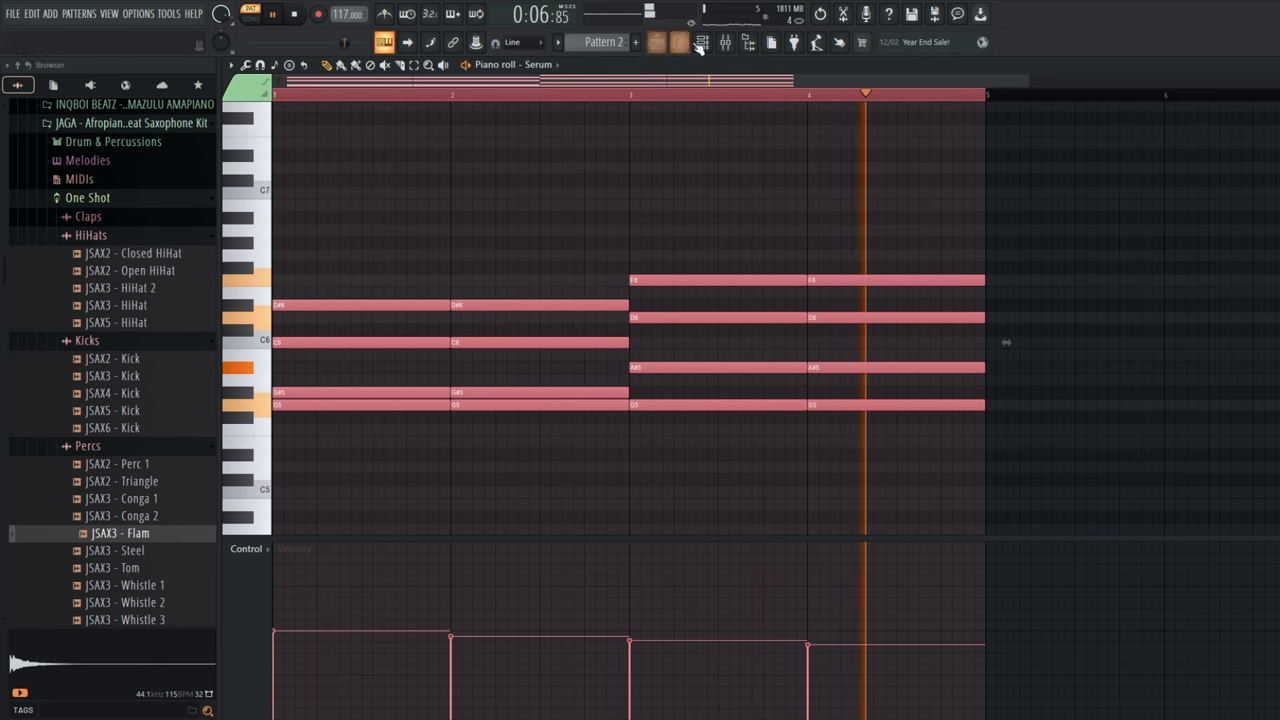
# Place Pattern 2 on Track 3 of the playlist from bar 1, play in song mode, and duplicate the clip to bar 5.
pyautogui.click(657, 42)
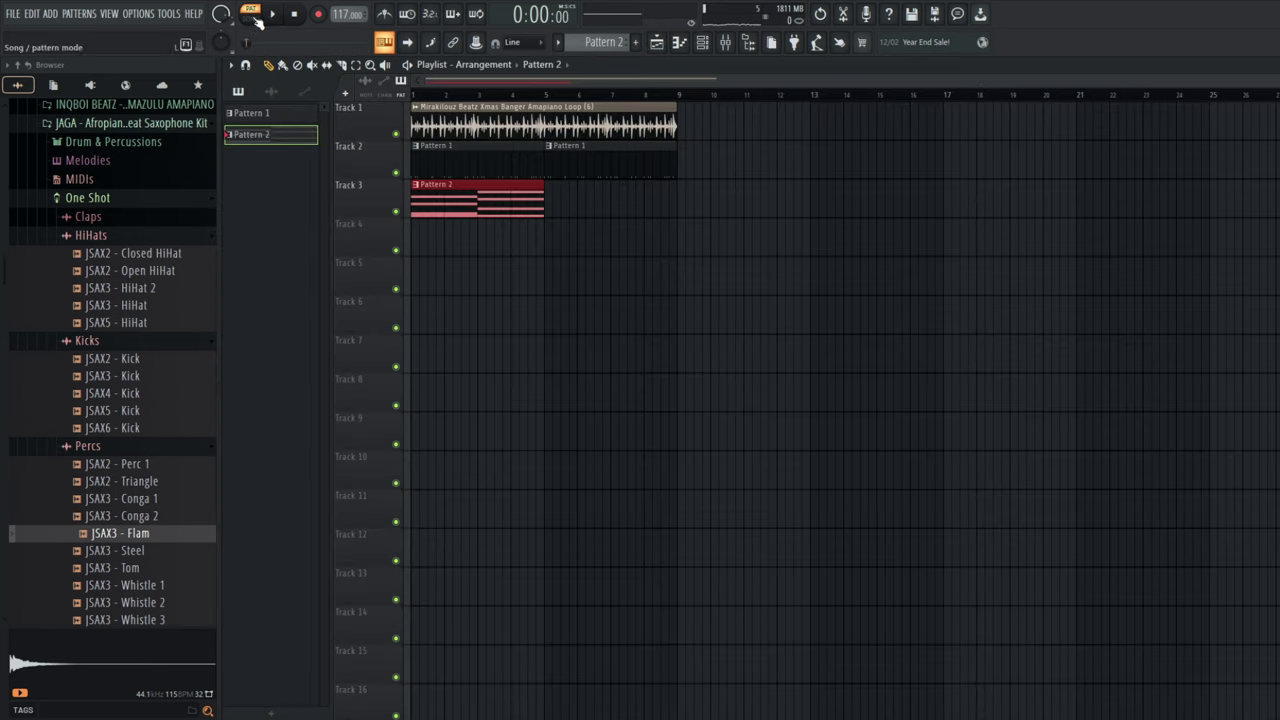
pyautogui.click(702, 42)
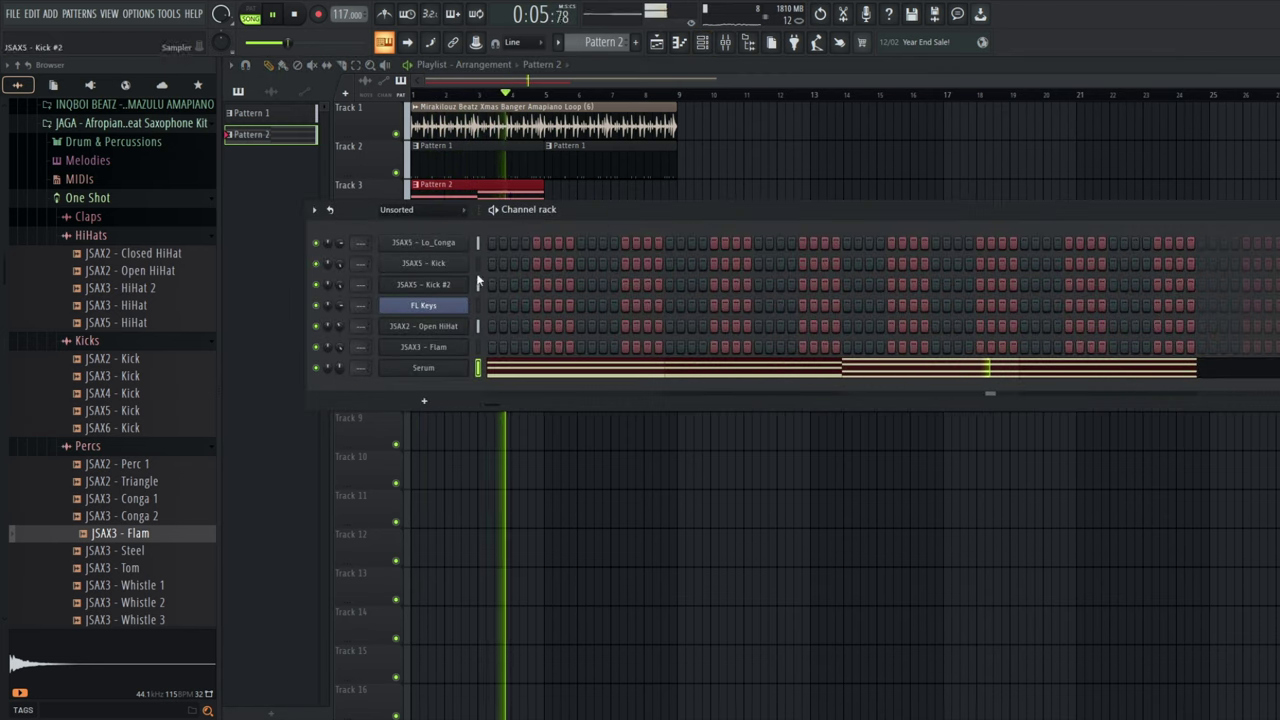
pyautogui.click(518, 193)
pyautogui.hotkey('ctrl', 'b')
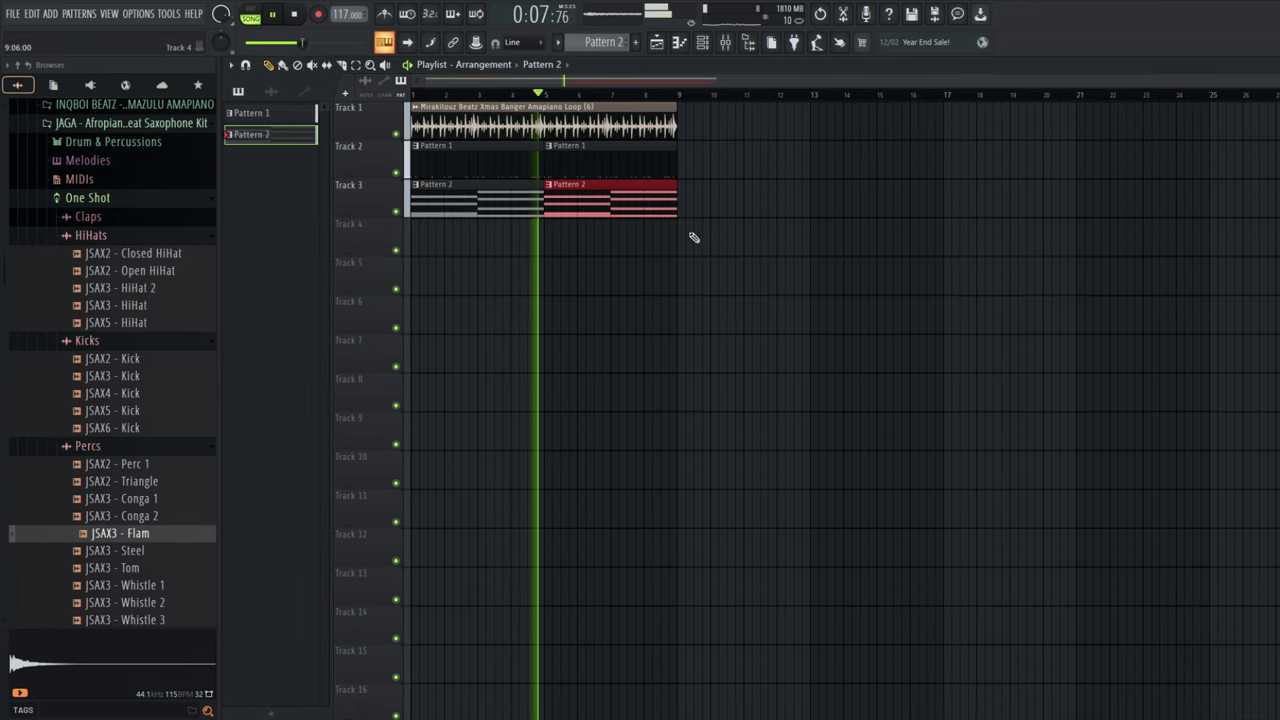
# Check Serum's settings and clone the Serum channel with its chords in the channel rack.
pyautogui.click(702, 42)
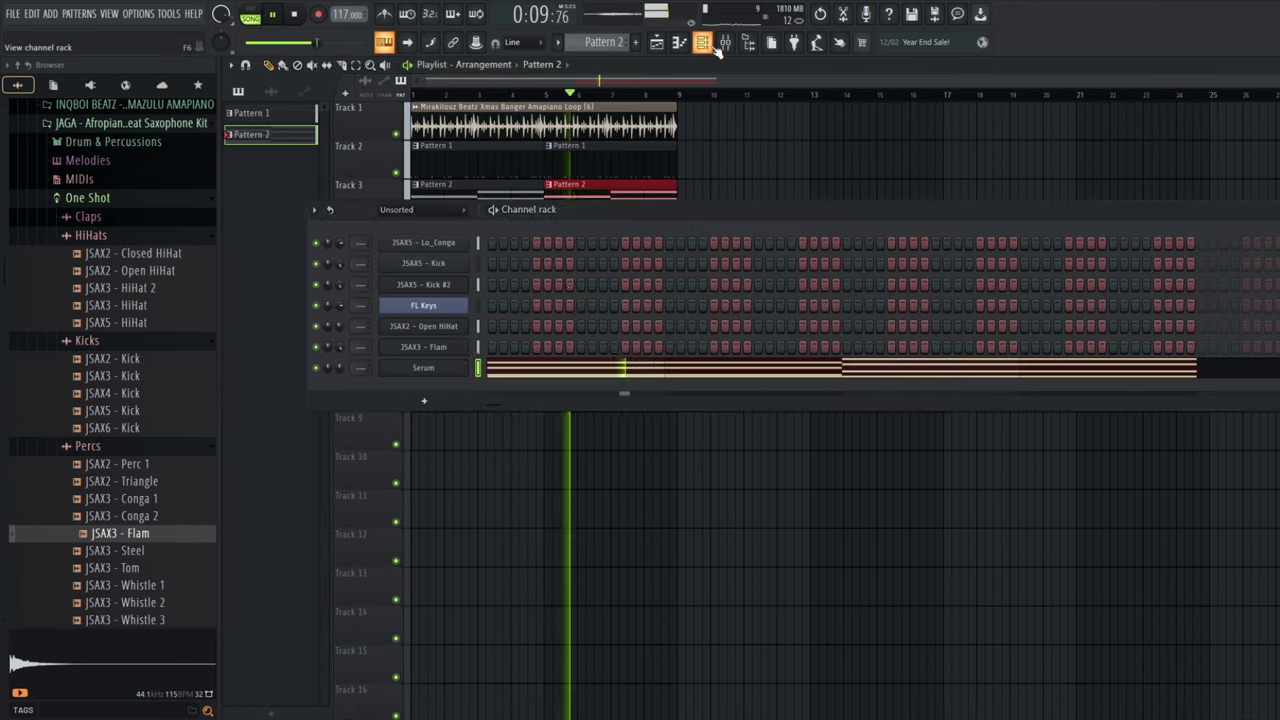
pyautogui.click(403, 370)
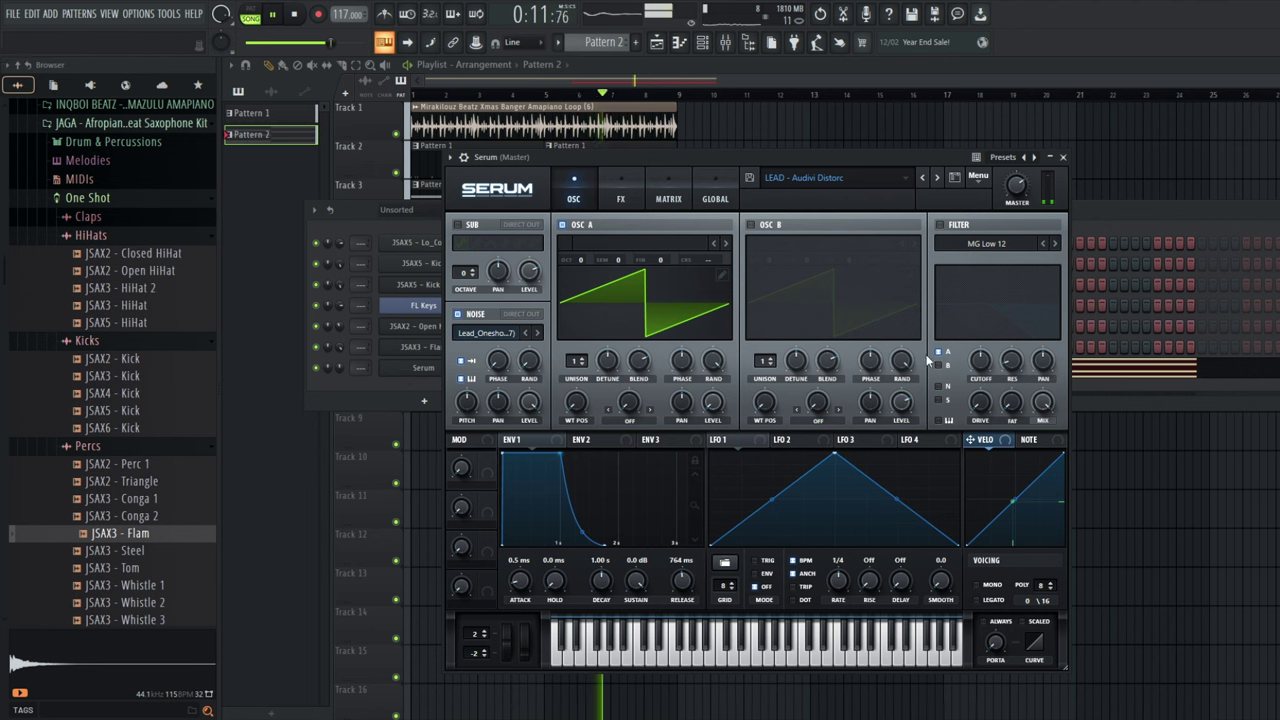
pyautogui.click(375, 380)
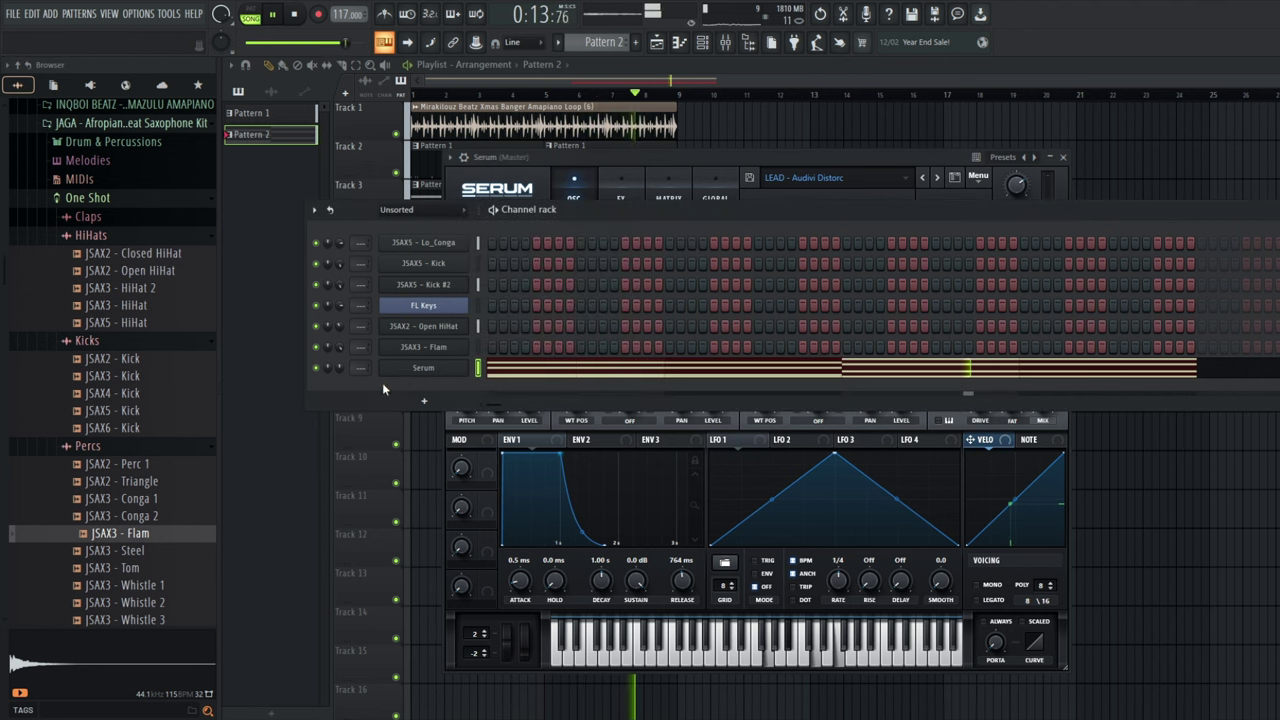
pyautogui.rightClick(411, 366)
pyautogui.click(502, 501)
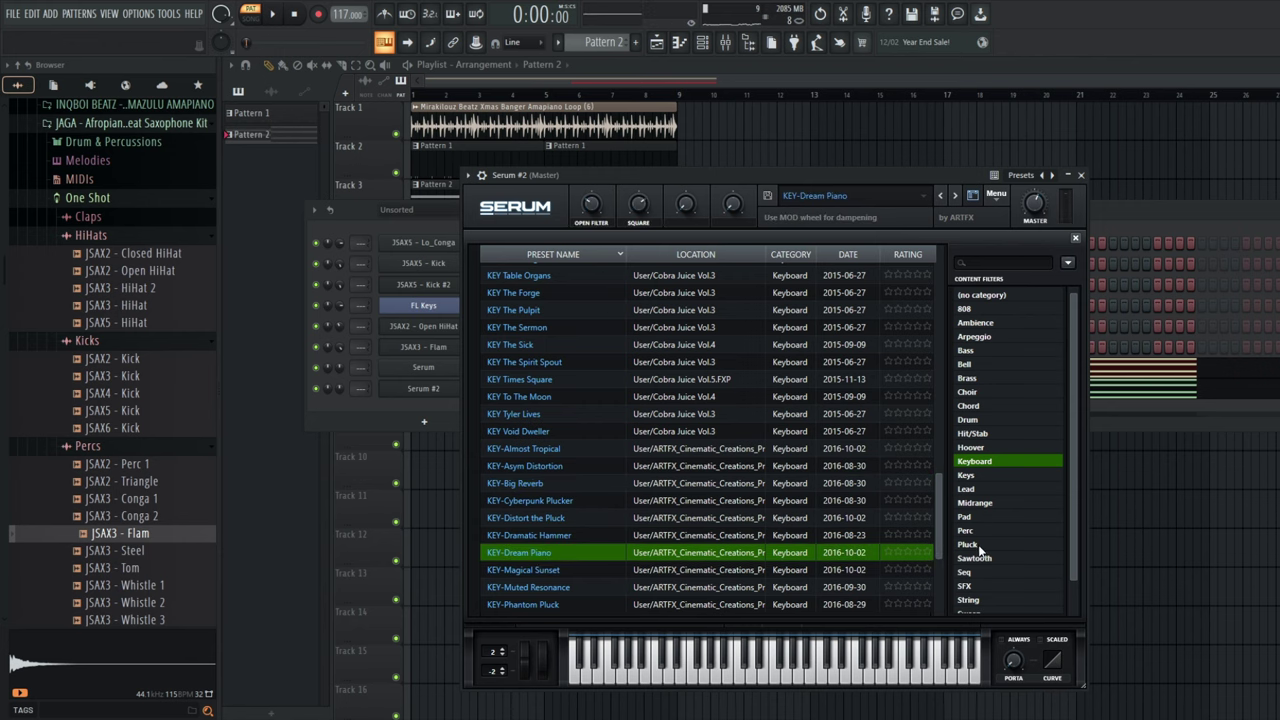
# Filter Serum #2's presets to Pad, load Pad - Camping, and play the pattern to hear it.
pyautogui.click(983, 518)
pyautogui.click(524, 482)
pyautogui.press('space')
pyautogui.scroll(-1, 523, 486)
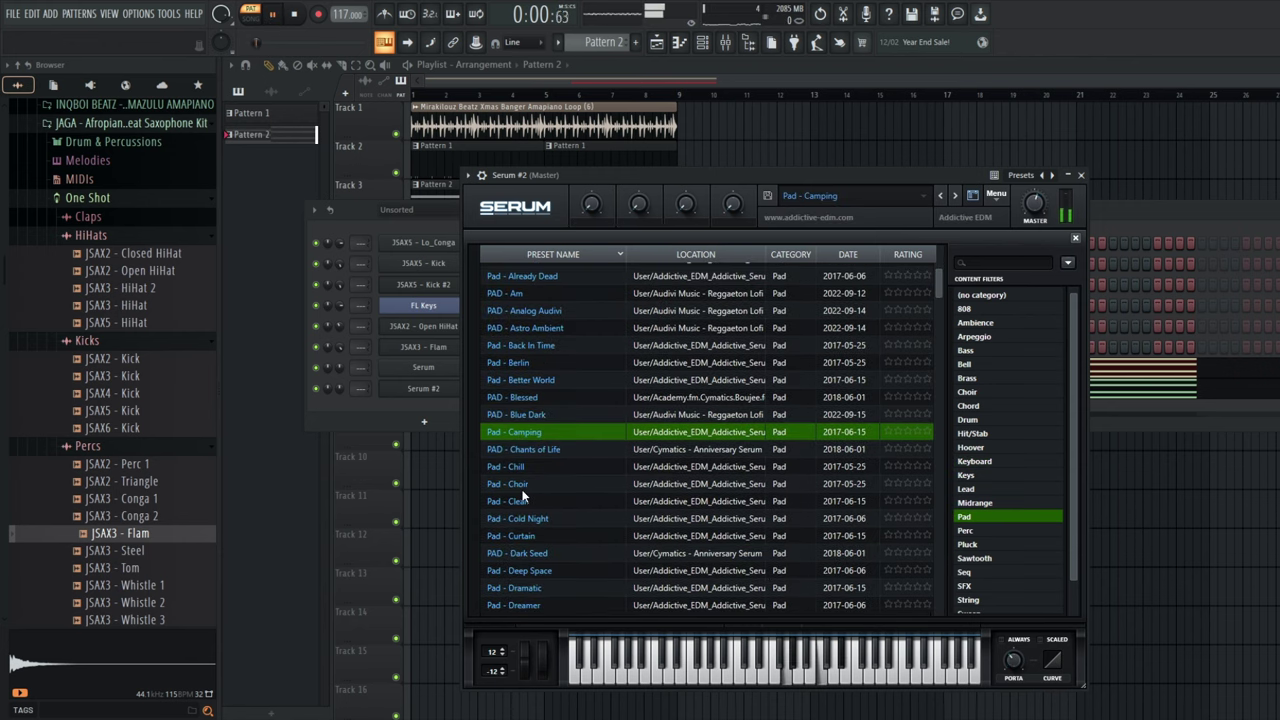
# Lower the Serum #2 chords by one octave to match Serum's chords and switch playback to song mode.
pyautogui.click(383, 405)
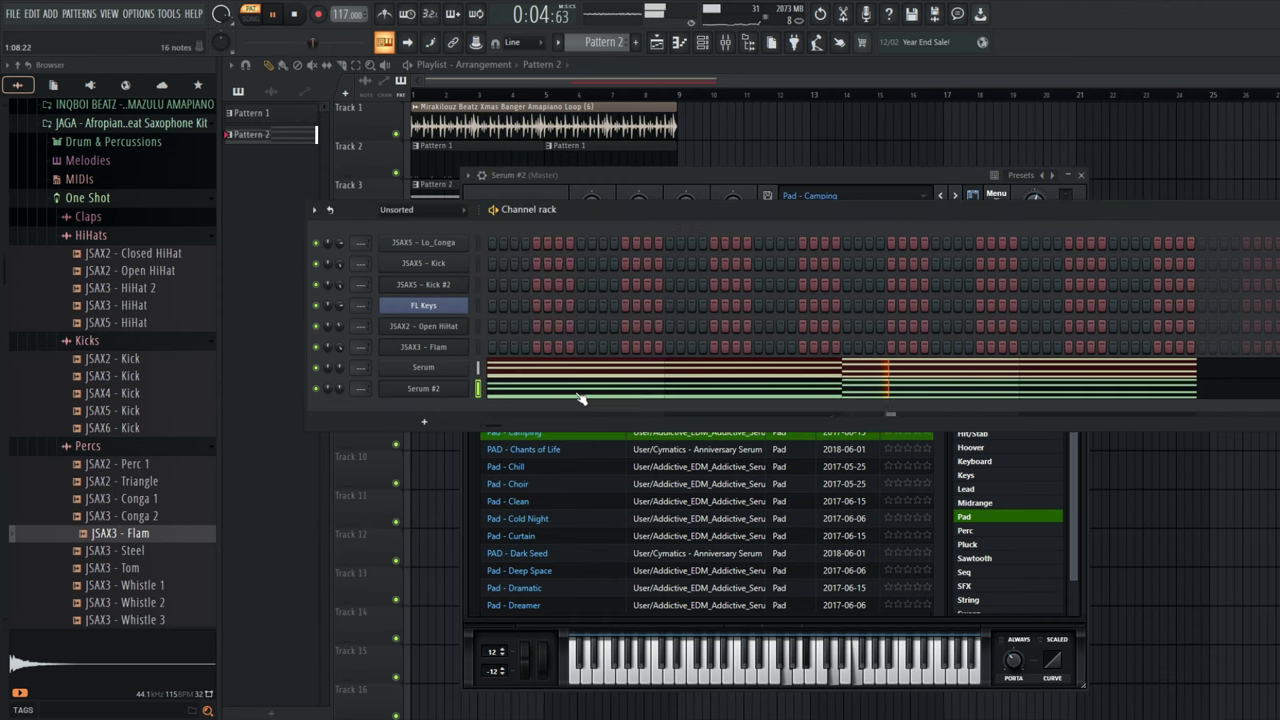
pyautogui.click(580, 390)
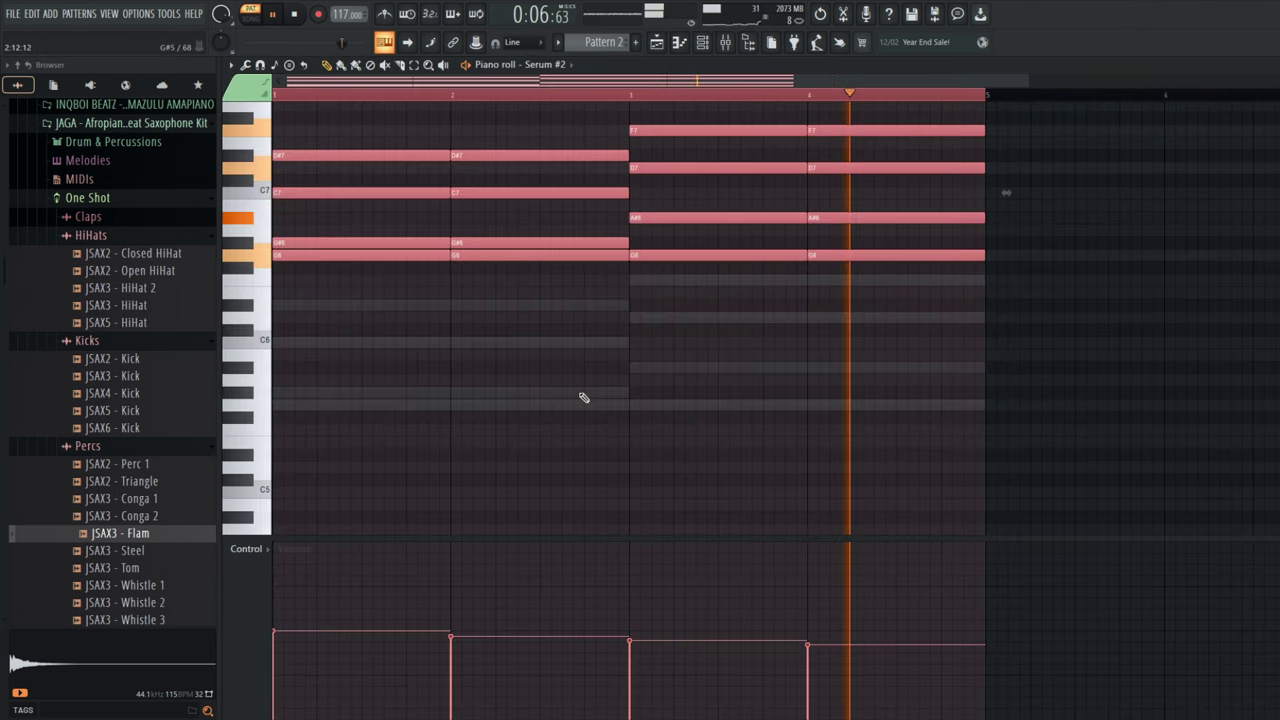
pyautogui.click(254, 15)
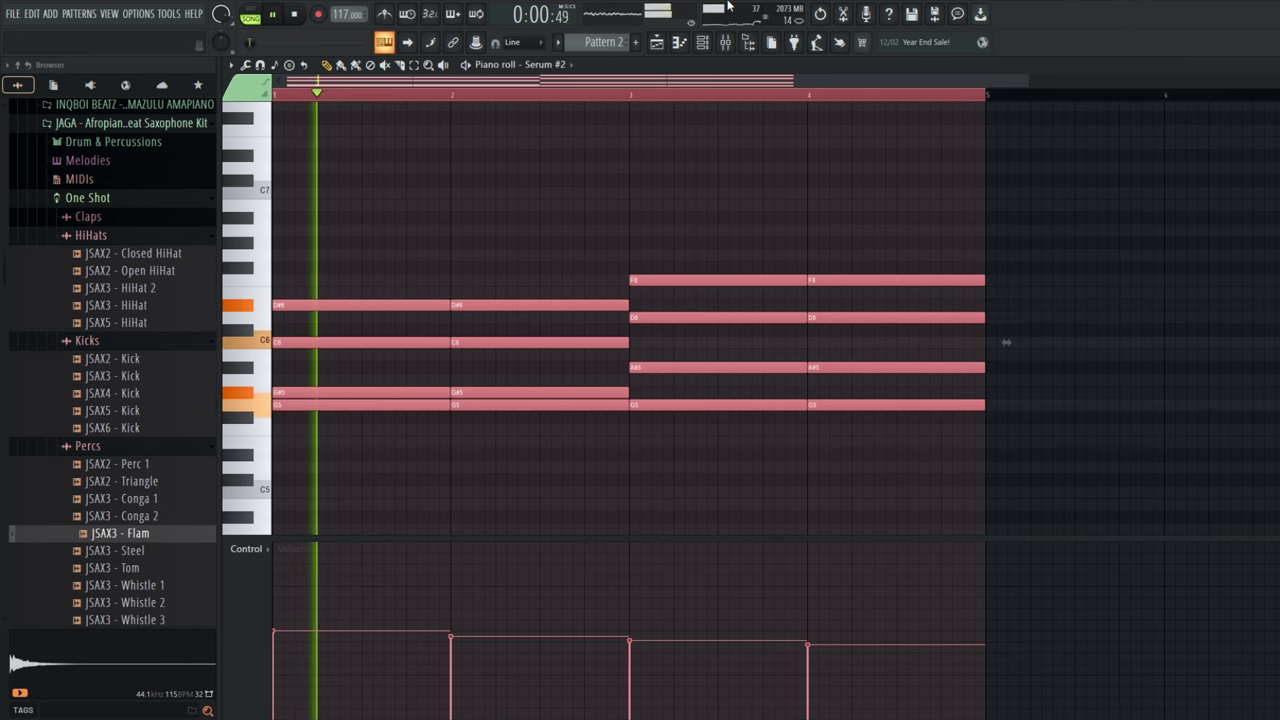
# Listen to the layered chords in song mode while viewing the Pattern 2 clips in the playlist.
pyautogui.click(702, 41)
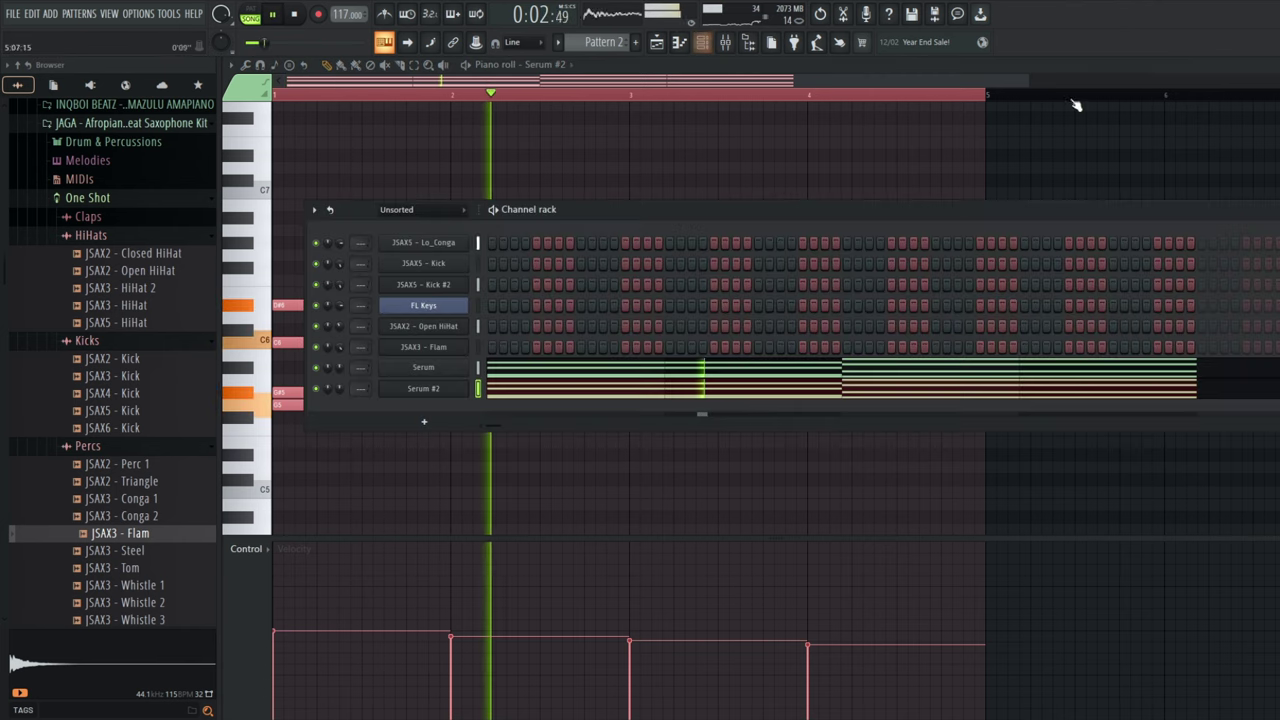
pyautogui.click(656, 42)
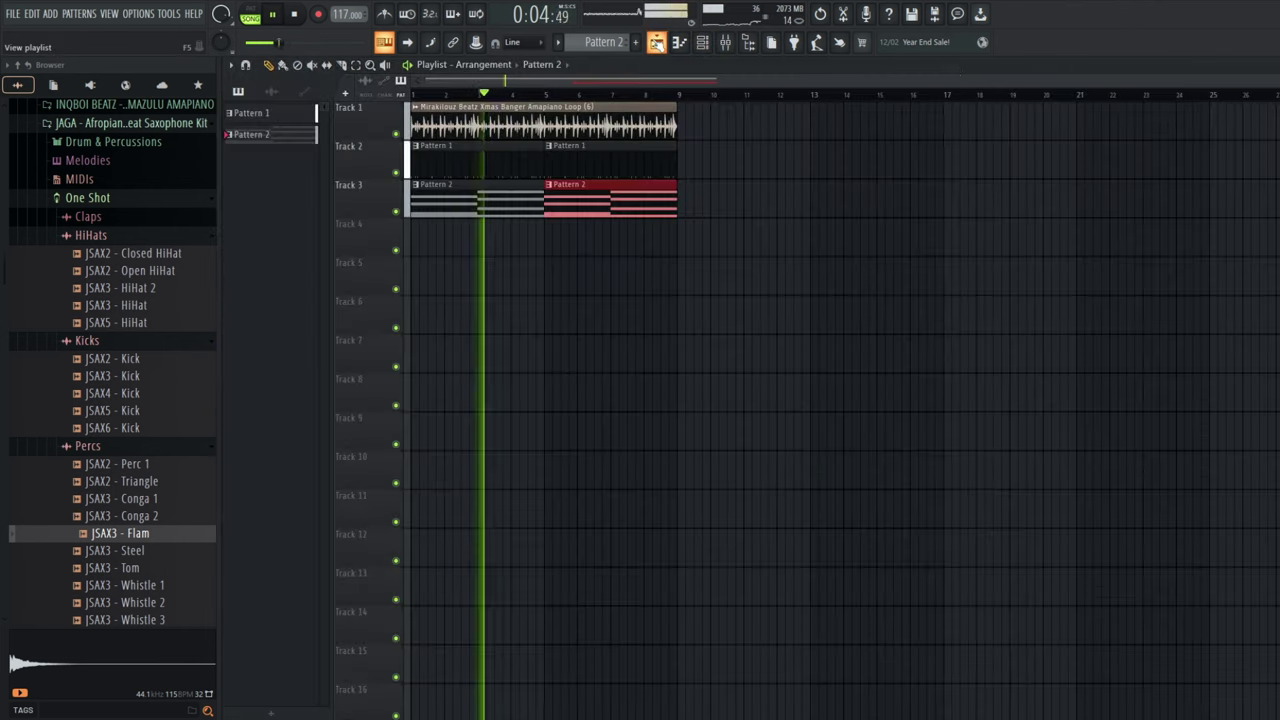
pyautogui.click(504, 205)
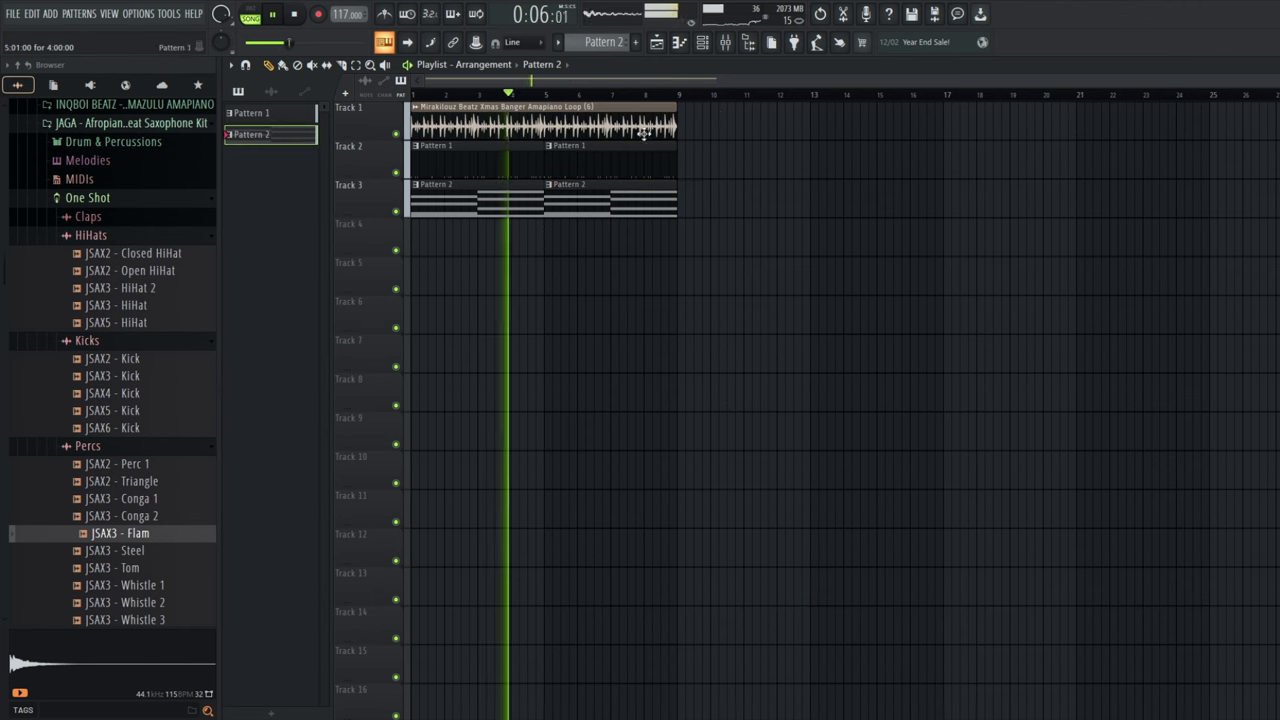
# Add a Purity channel, load the Fast Synth preset Cheese 3, and play the song with it.
pyautogui.click(702, 42)
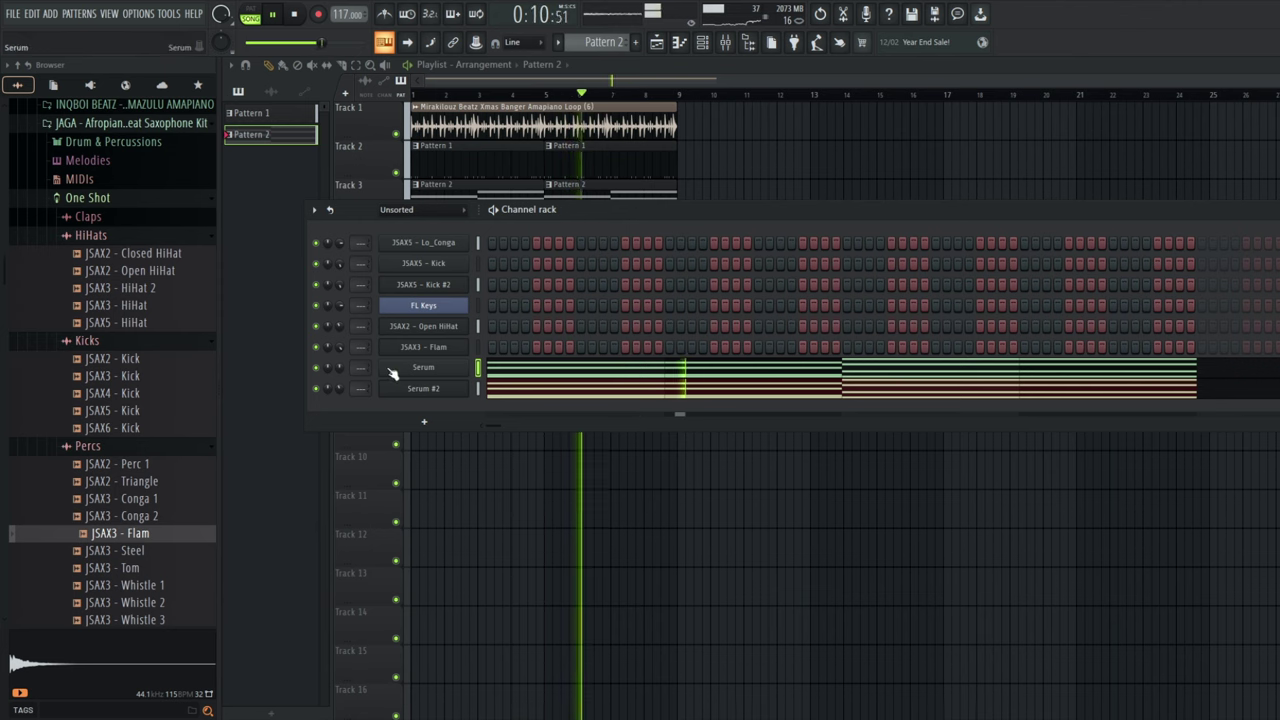
pyautogui.click(423, 420)
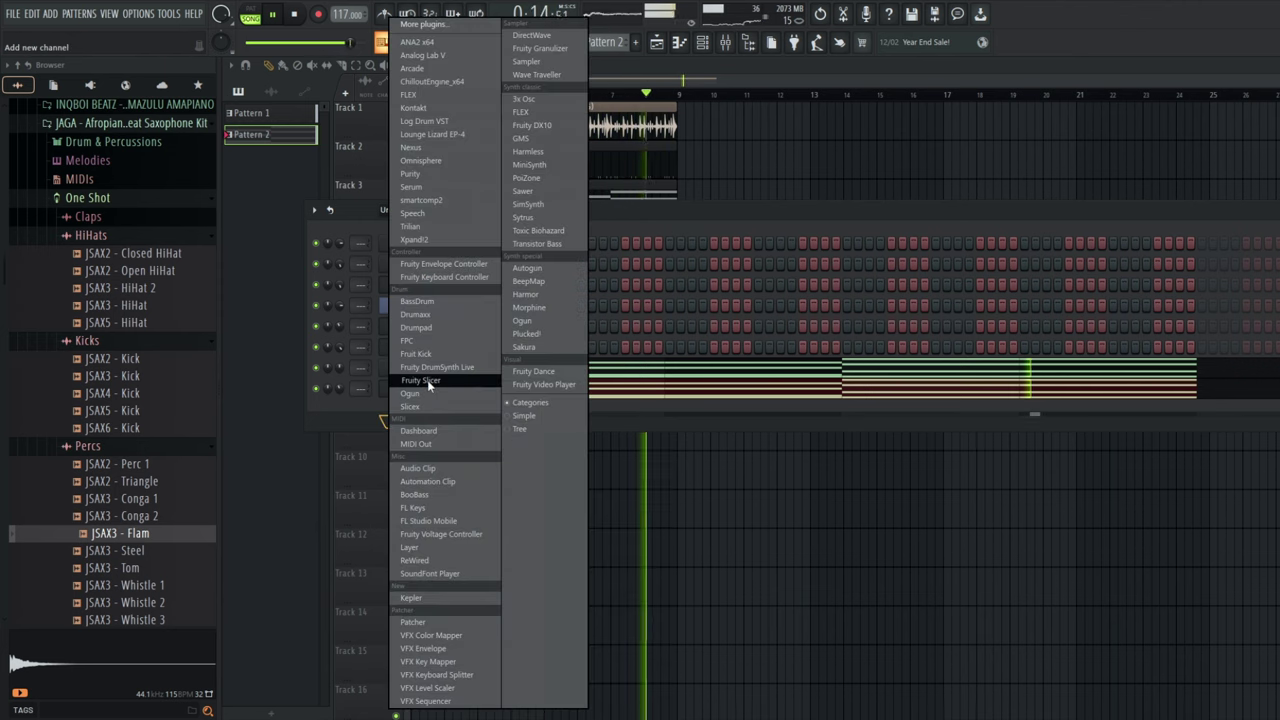
pyautogui.click(412, 173)
pyautogui.moveTo(508, 153); pyautogui.dragTo(633, 244)
pyautogui.press('space')
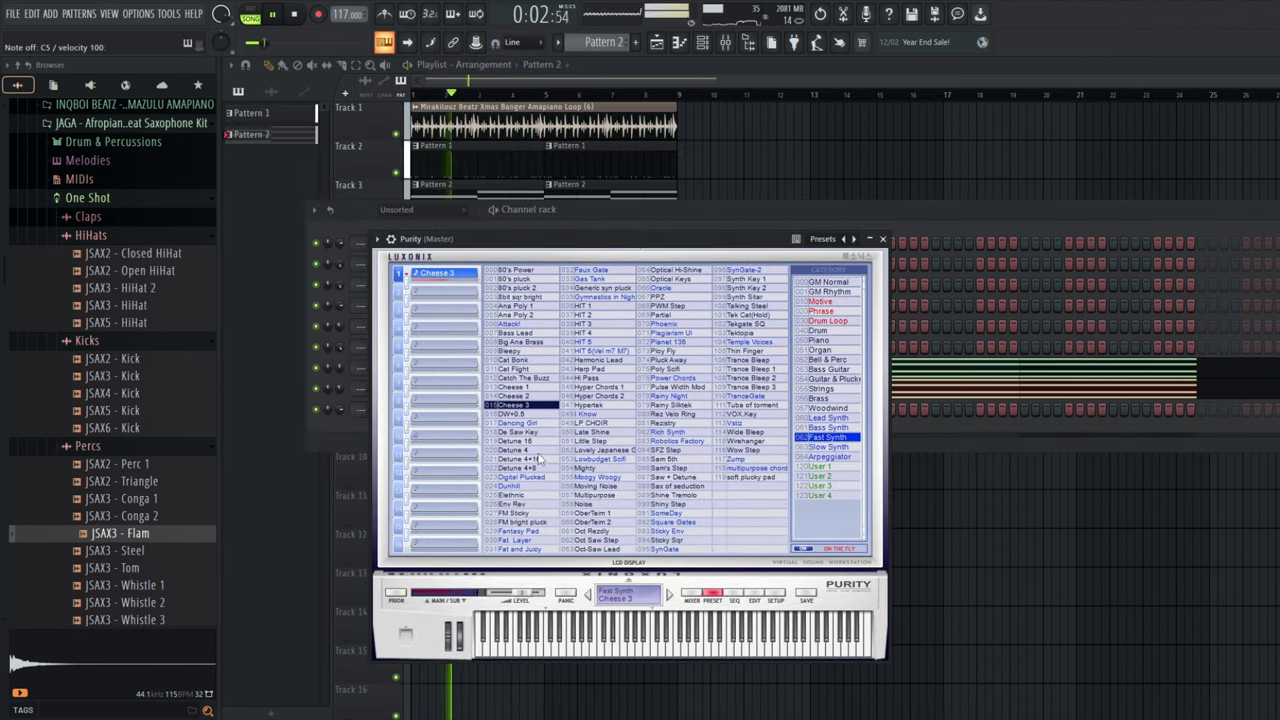
# Open Purity's piano roll and place a short C6 note on the third step of bar 1.
pyautogui.click(343, 441)
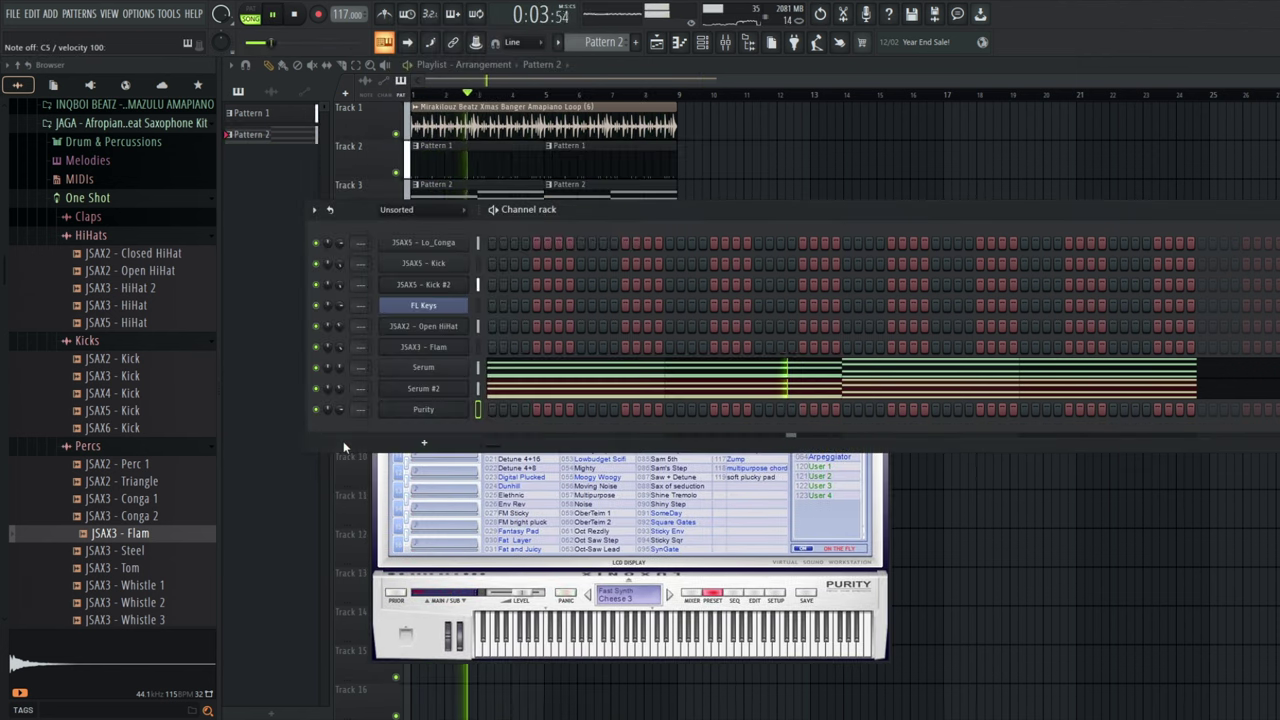
pyautogui.rightClick(415, 410)
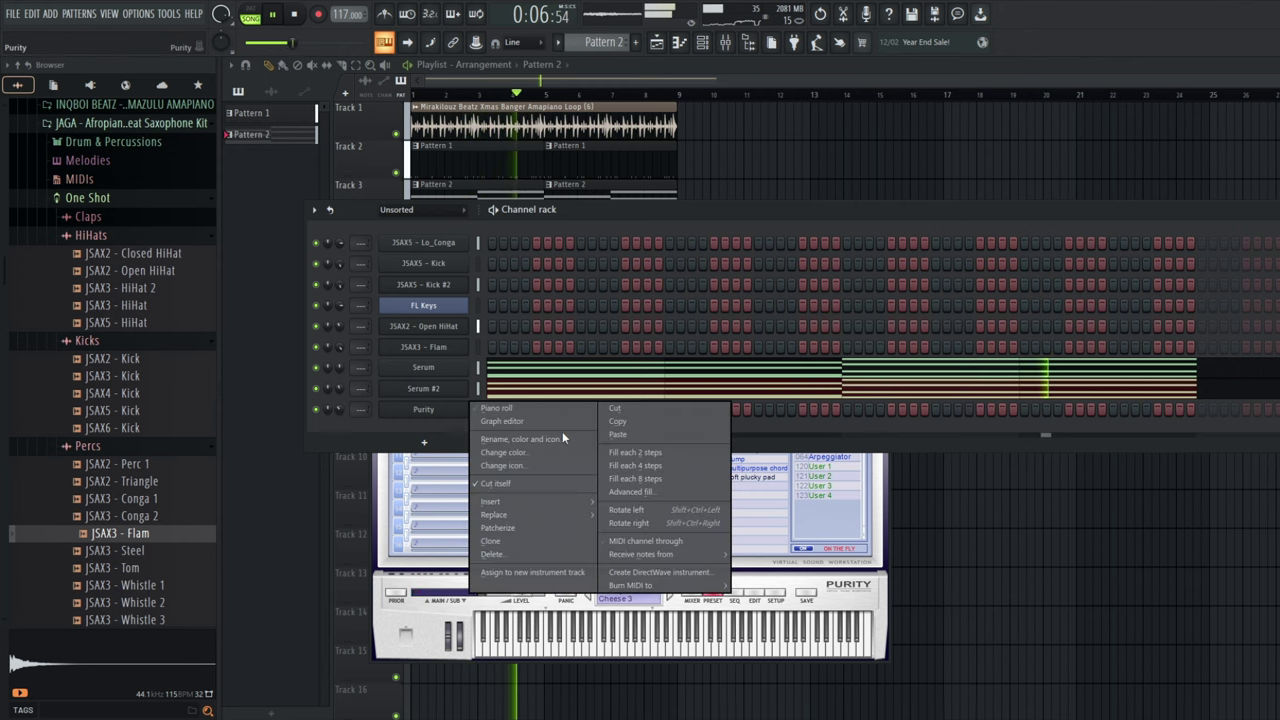
pyautogui.click(500, 408)
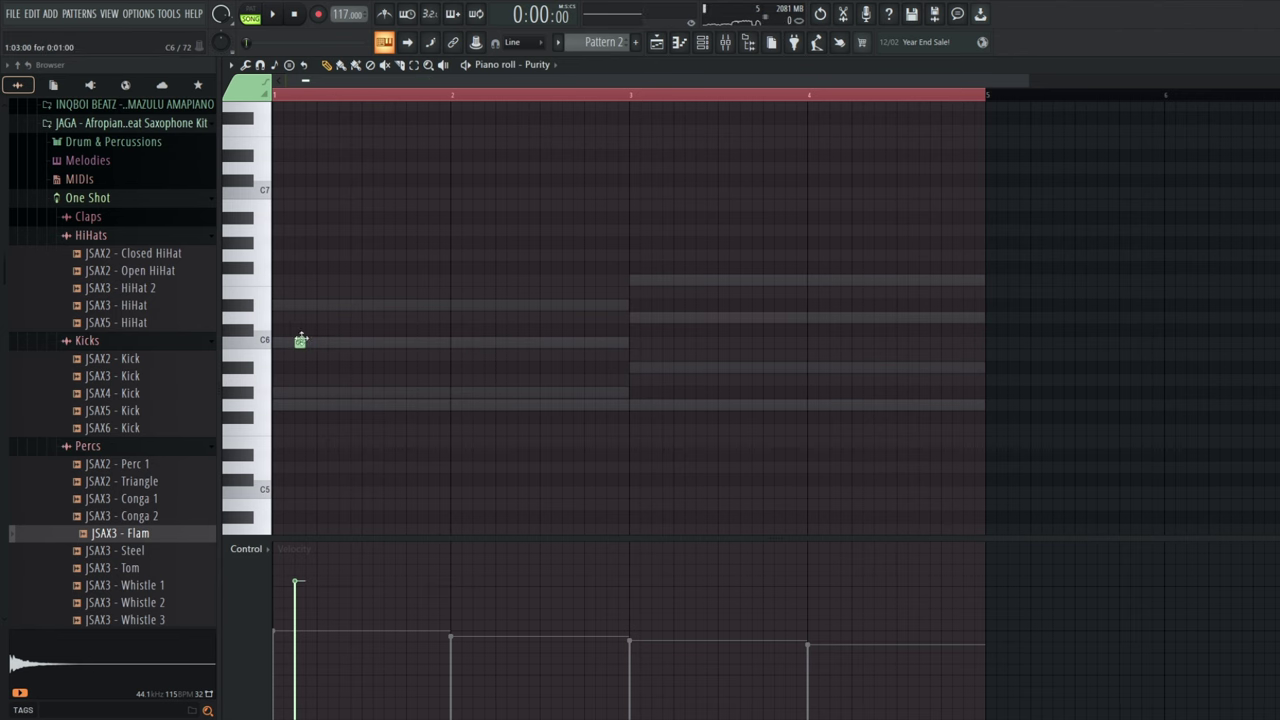
# Set Purity's root note to C6 in its channel settings.
pyautogui.click(703, 41)
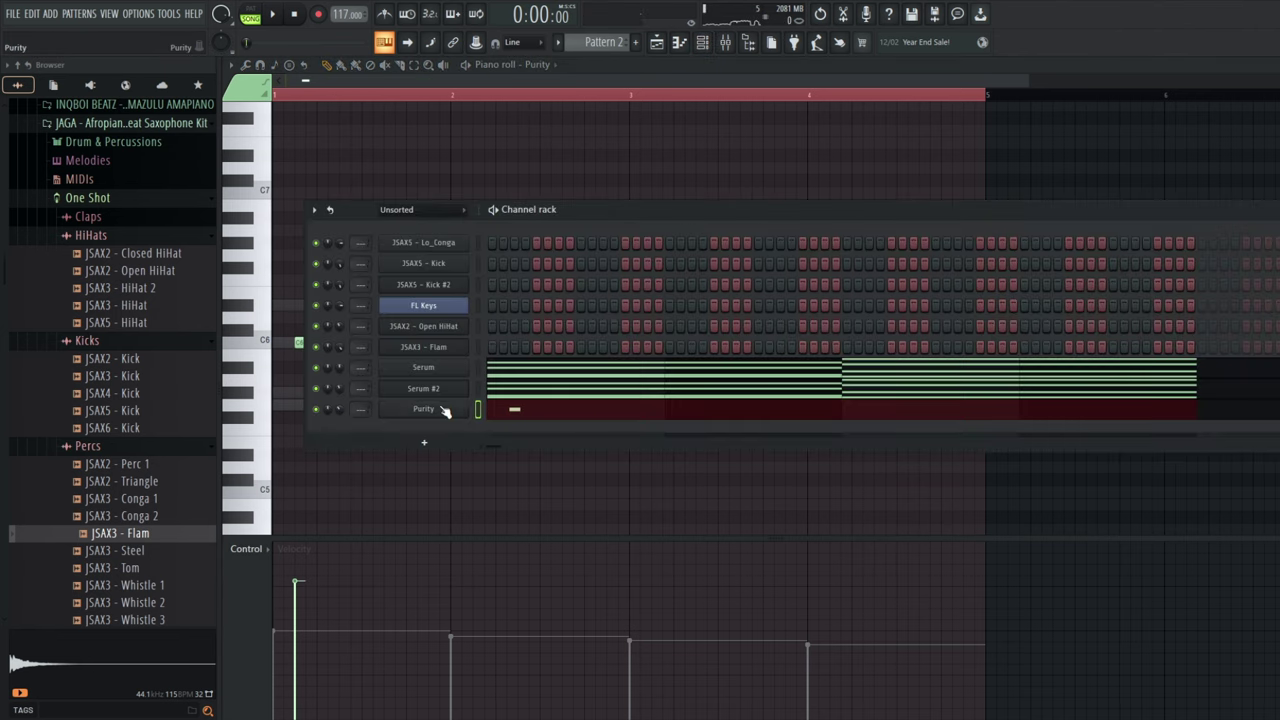
pyautogui.click(440, 410)
pyautogui.click(391, 240)
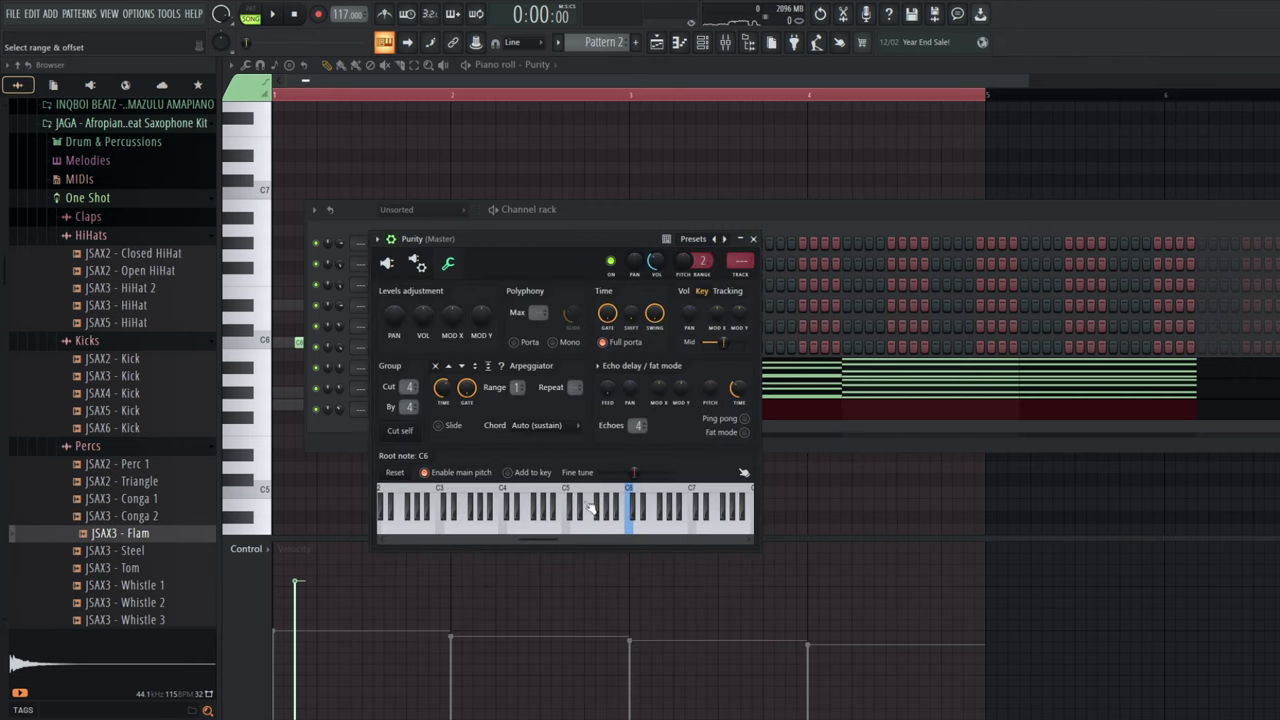
pyautogui.click(270, 354)
# Play the song and add a short C6 note on the third step of bar 2 for Purity.
pyautogui.press('space')
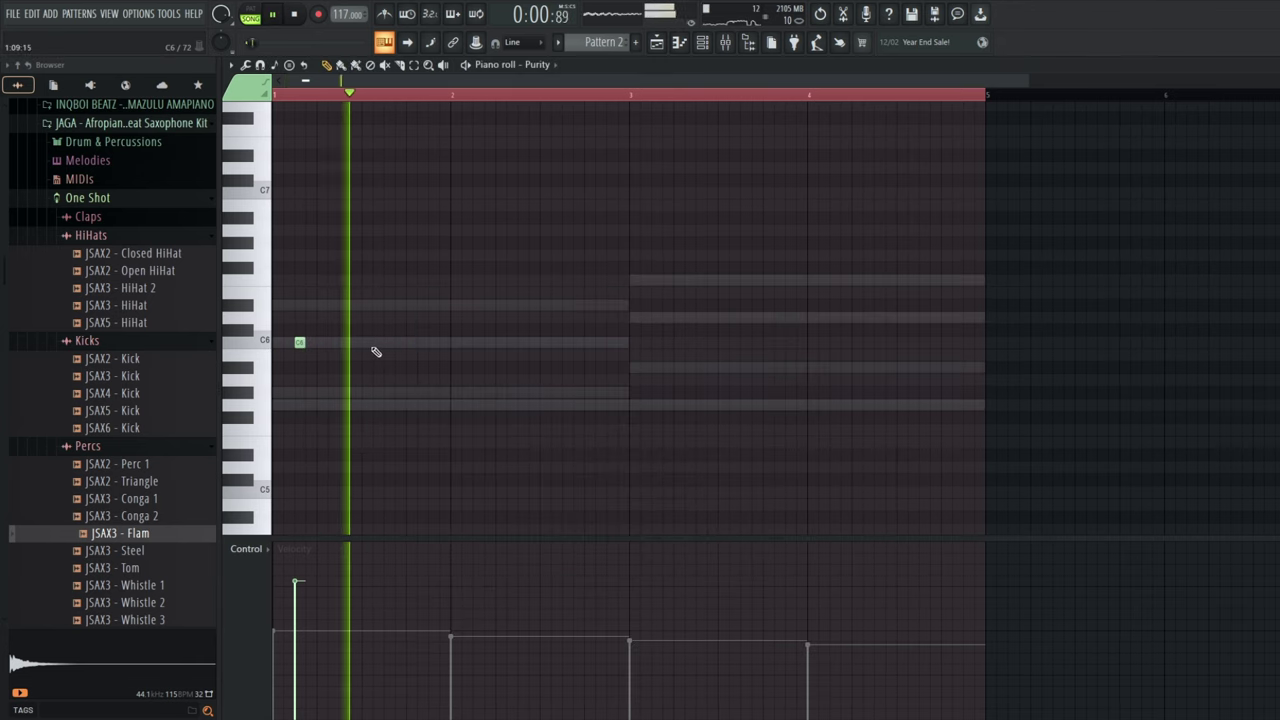
pyautogui.click(478, 343)
pyautogui.press('space')
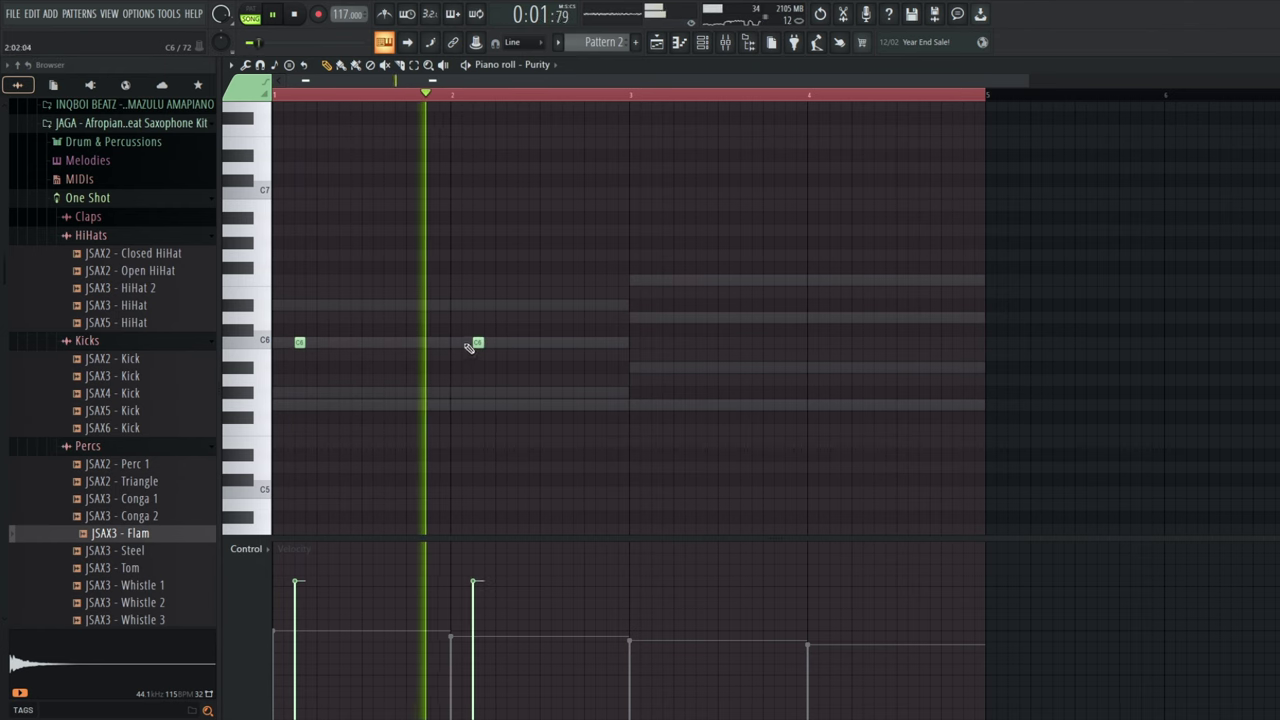
# Add short D6 notes on the third step of bars 3 and 4, removing the stray one in mid-bar 3.
pyautogui.click(660, 317)
pyautogui.press('space')
pyautogui.press('space')
pyautogui.click(742, 317)
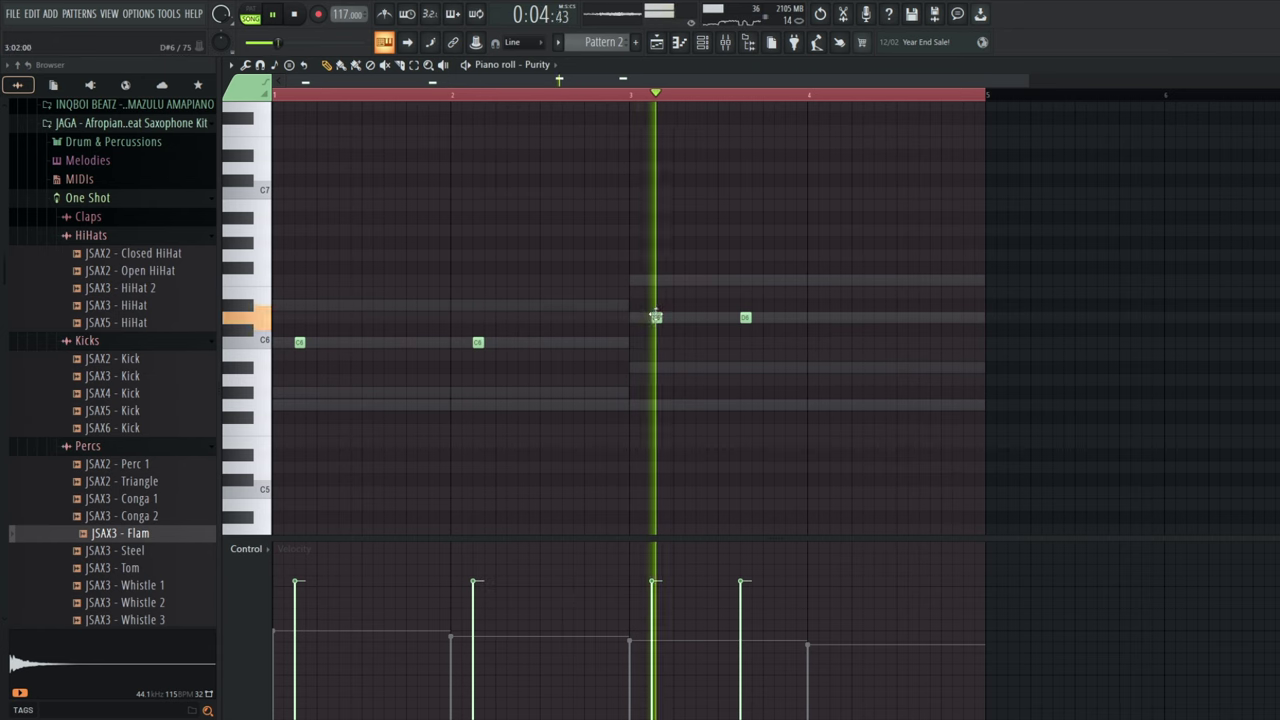
pyautogui.rightClick(745, 317)
pyautogui.press('space')
pyautogui.press('space')
pyautogui.click(836, 318)
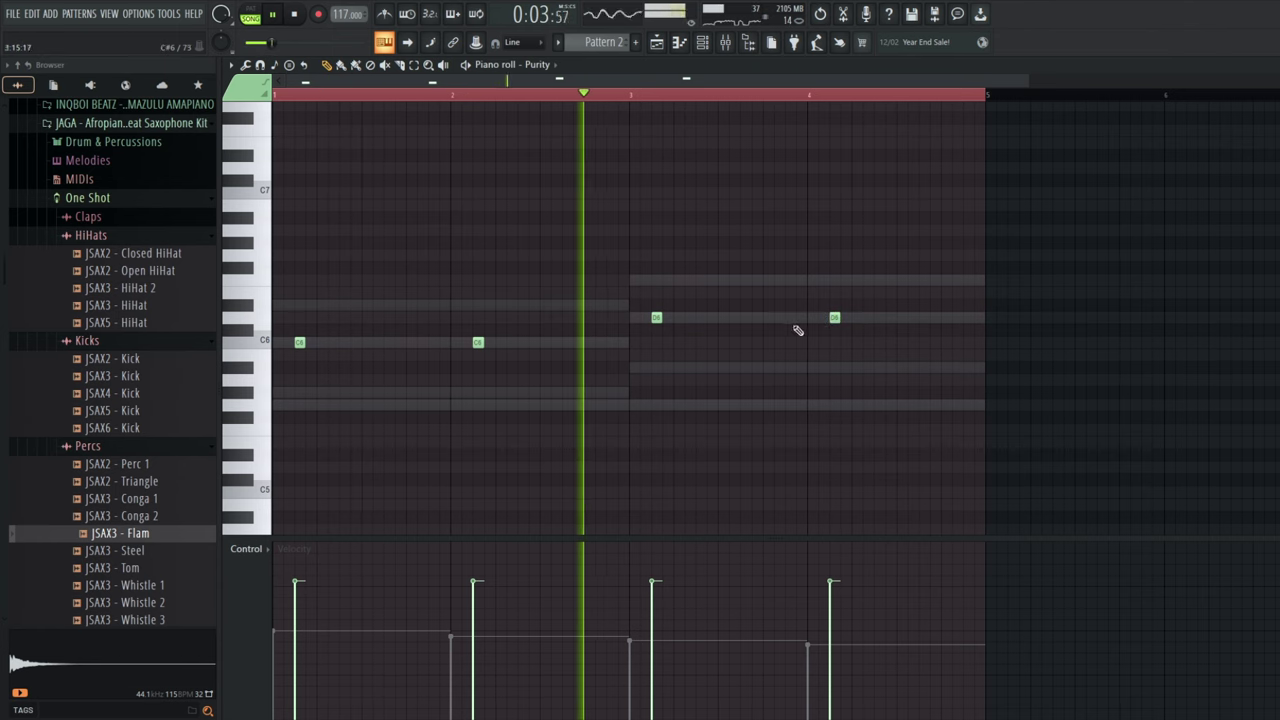
# Add an Xpand!2 channel and load the Mallets preset 13 Benin.
pyautogui.click(703, 42)
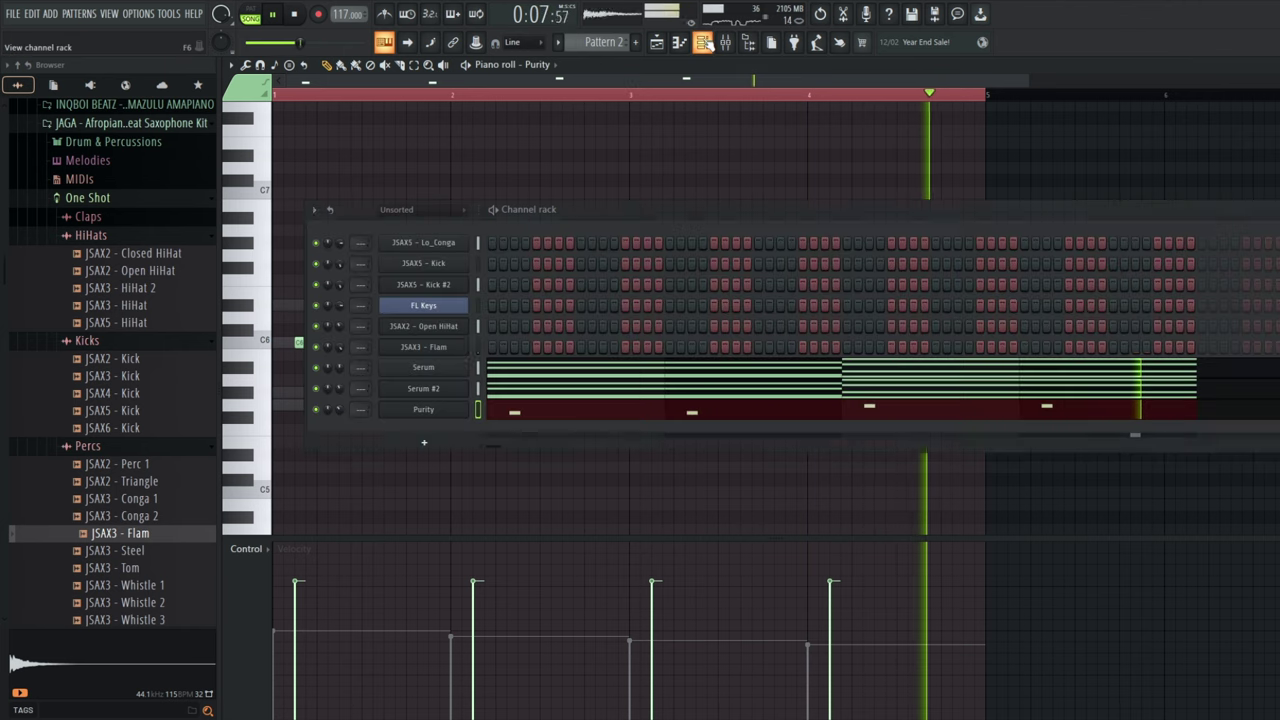
pyautogui.click(424, 442)
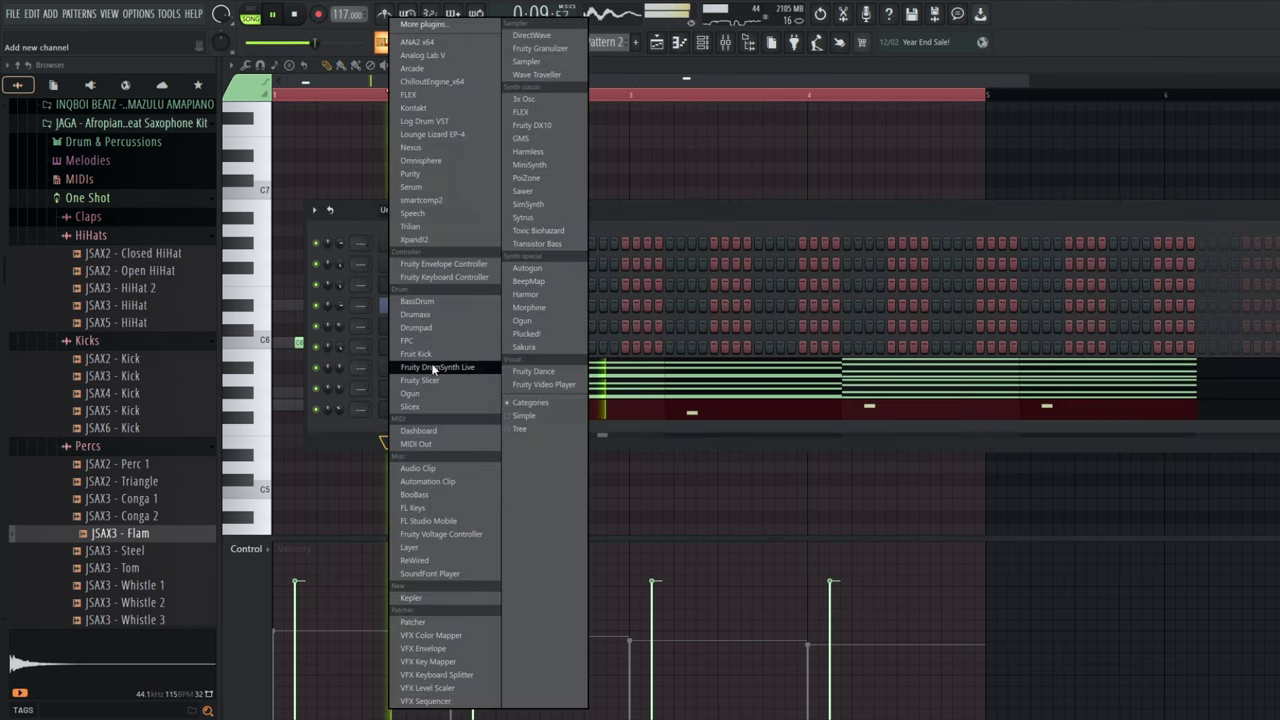
pyautogui.click(455, 240)
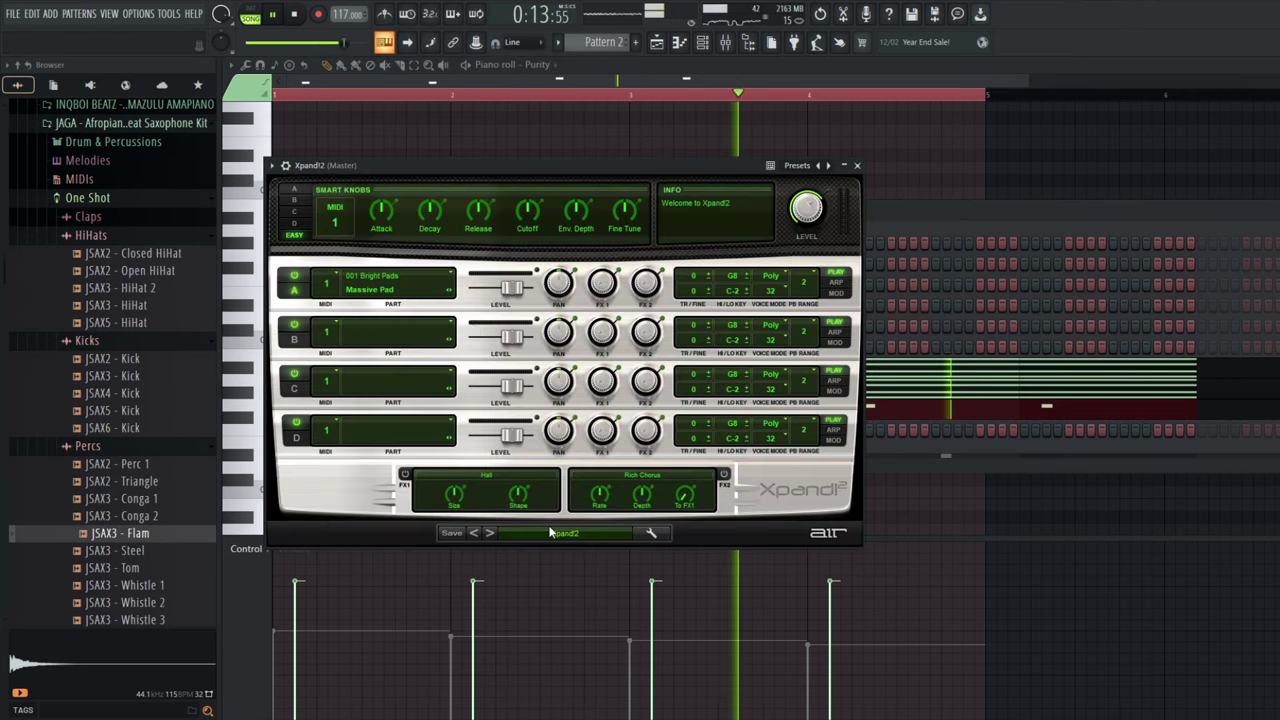
pyautogui.click(552, 531)
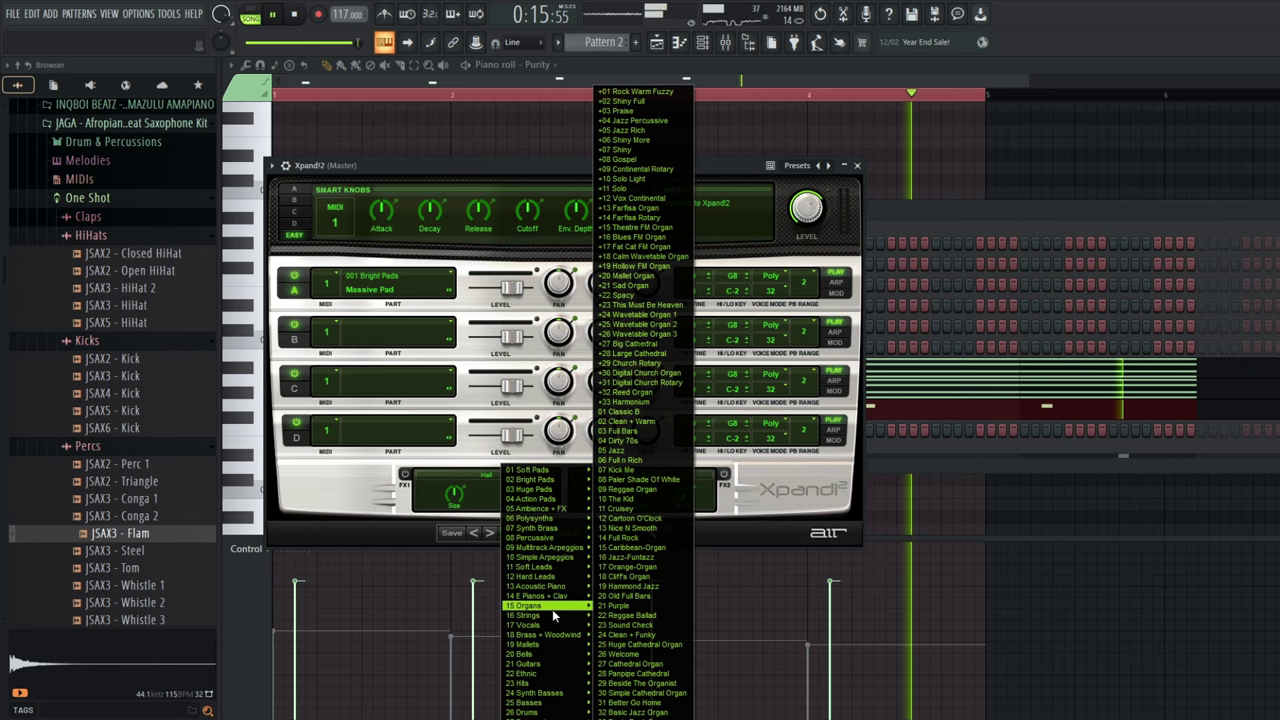
pyautogui.moveTo(550, 647)
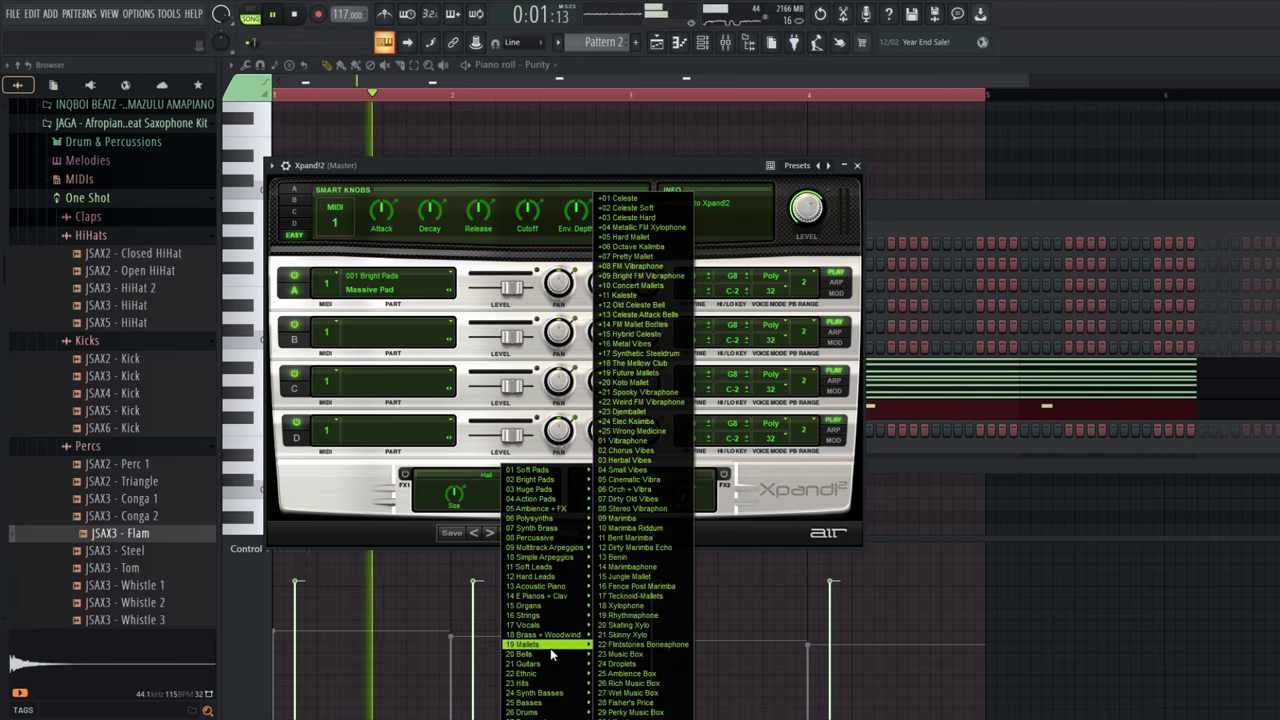
pyautogui.click(620, 556)
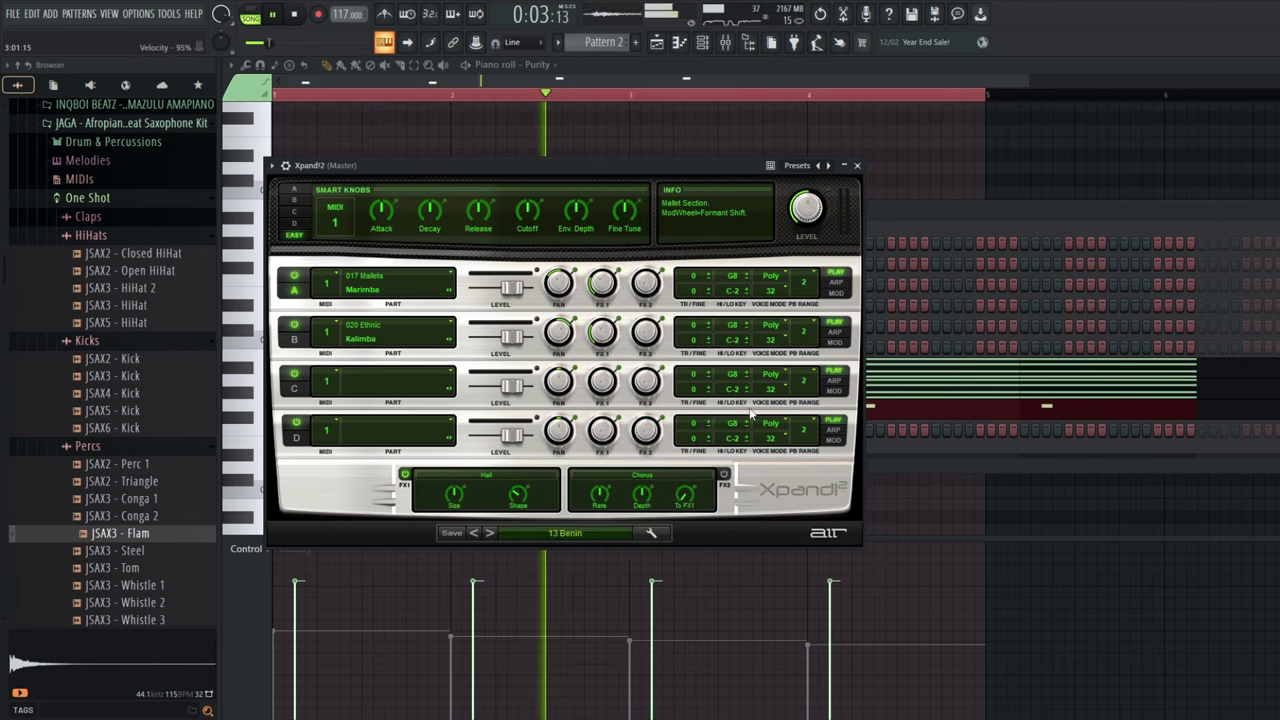
# Open Xpand!2's piano roll and place a short G5, G#5, C6 and D#6 chord on the seventh step of bar 1.
pyautogui.click(887, 217)
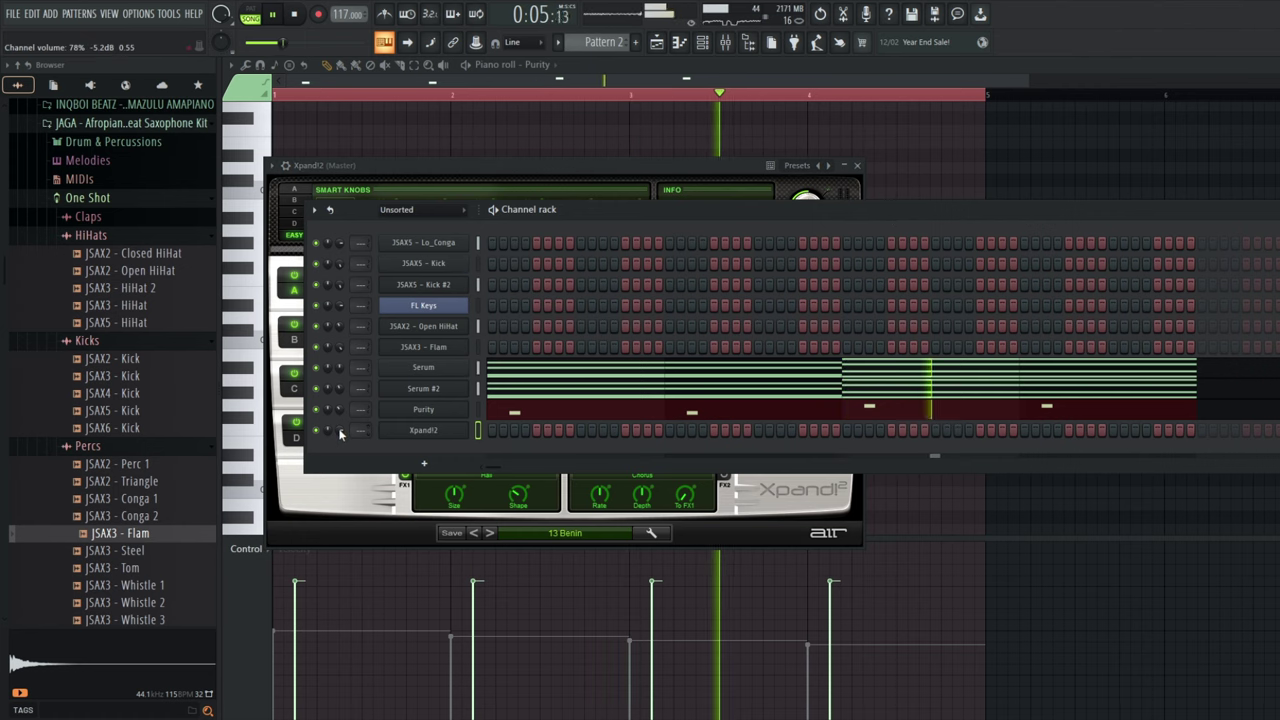
pyautogui.rightClick(423, 430)
pyautogui.click(497, 429)
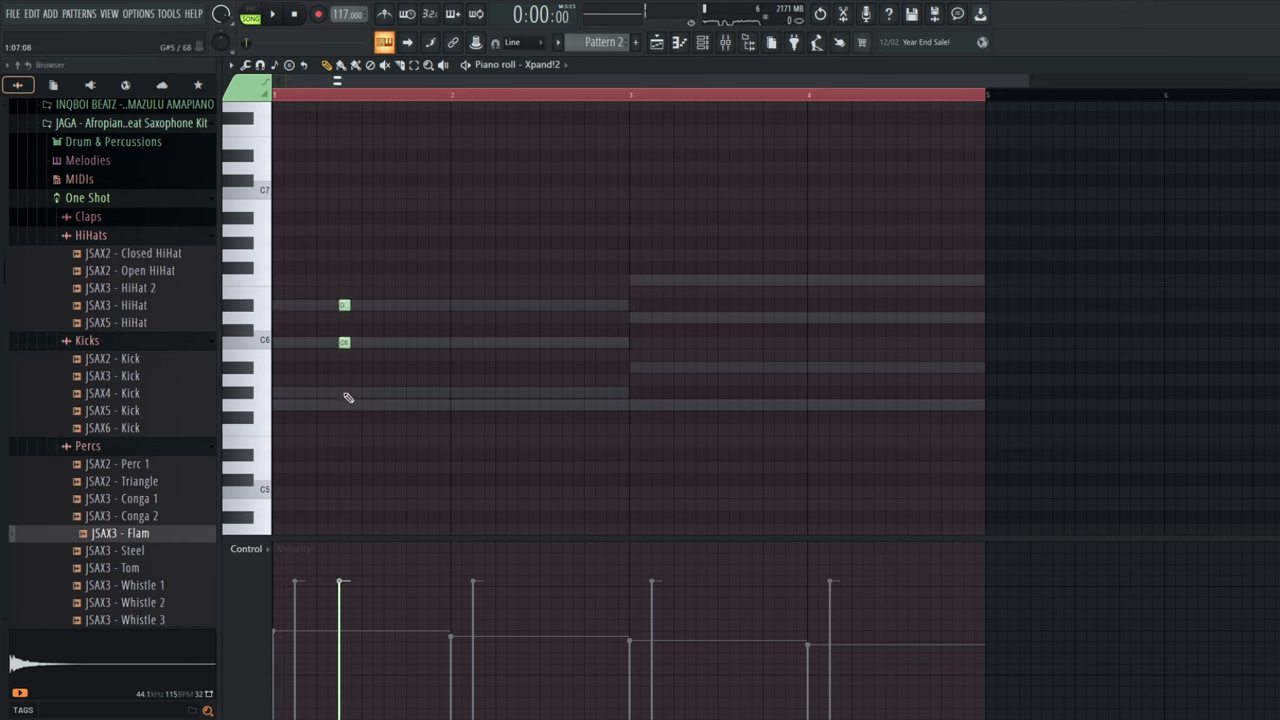
# Audition the Xpand!2 chord in pattern mode together with the other Pattern 2 channels.
pyautogui.click(265, 14)
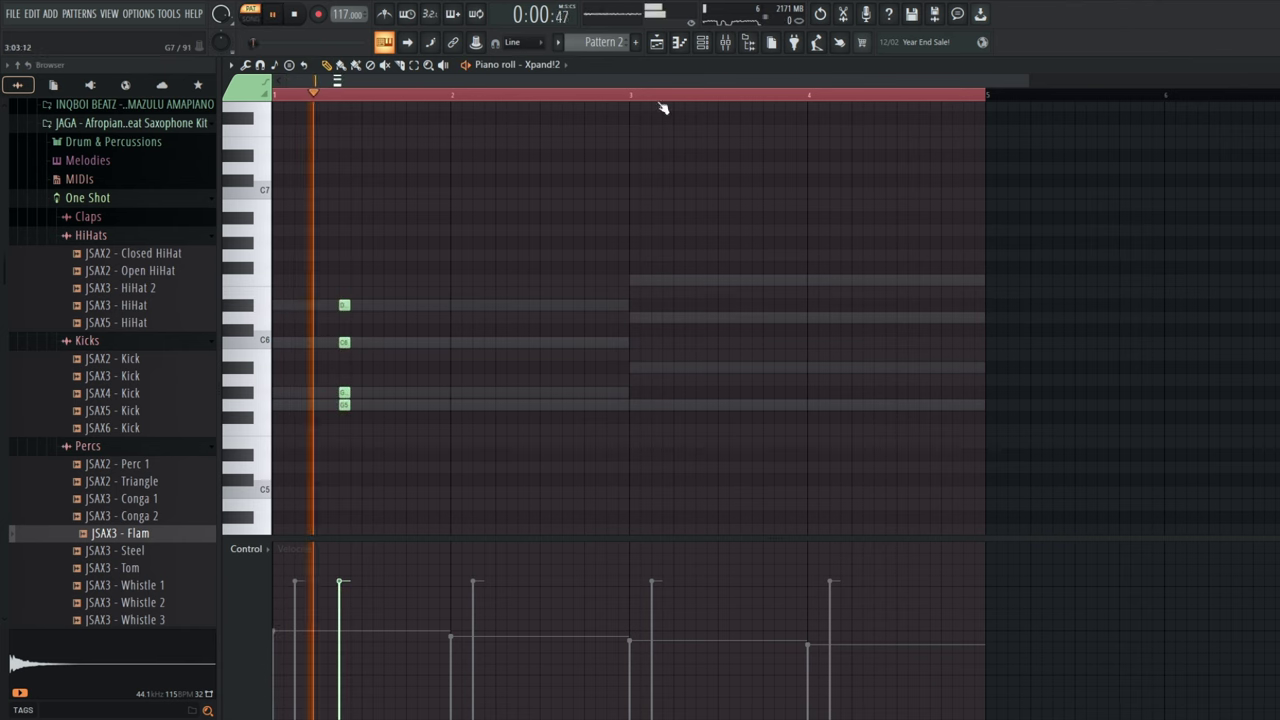
pyautogui.click(702, 42)
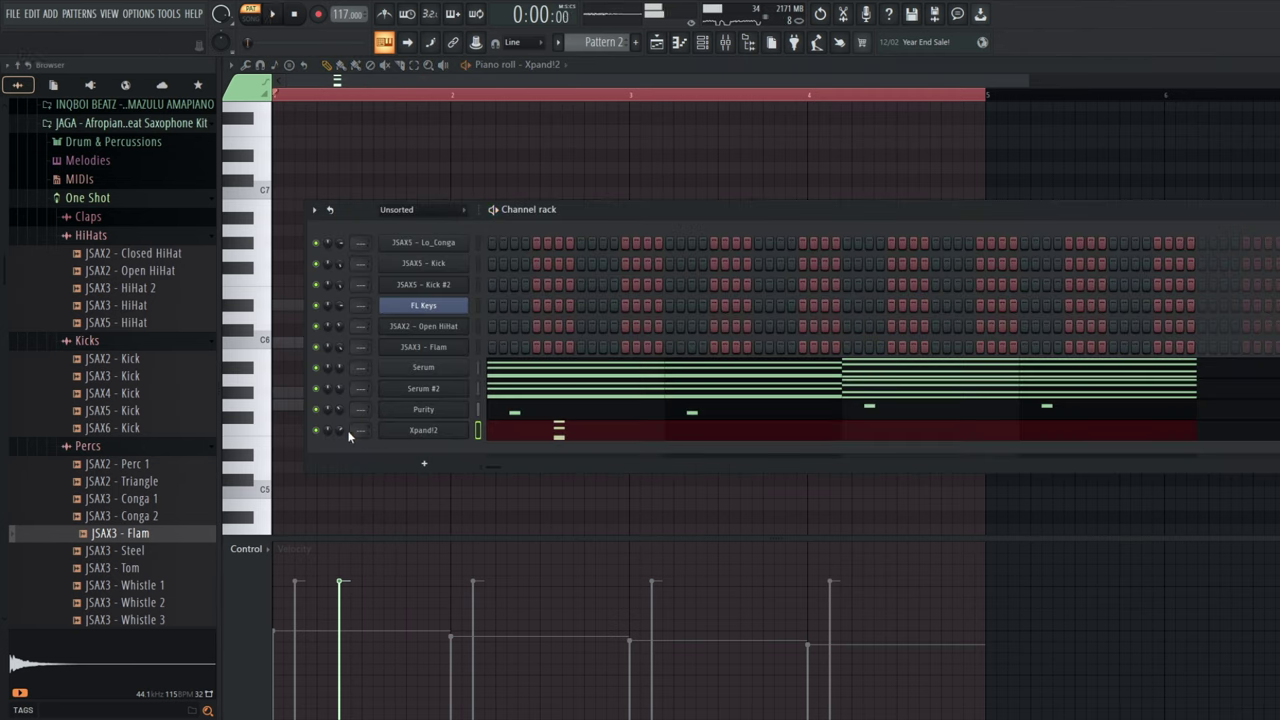
pyautogui.press('space')
pyautogui.press('space')
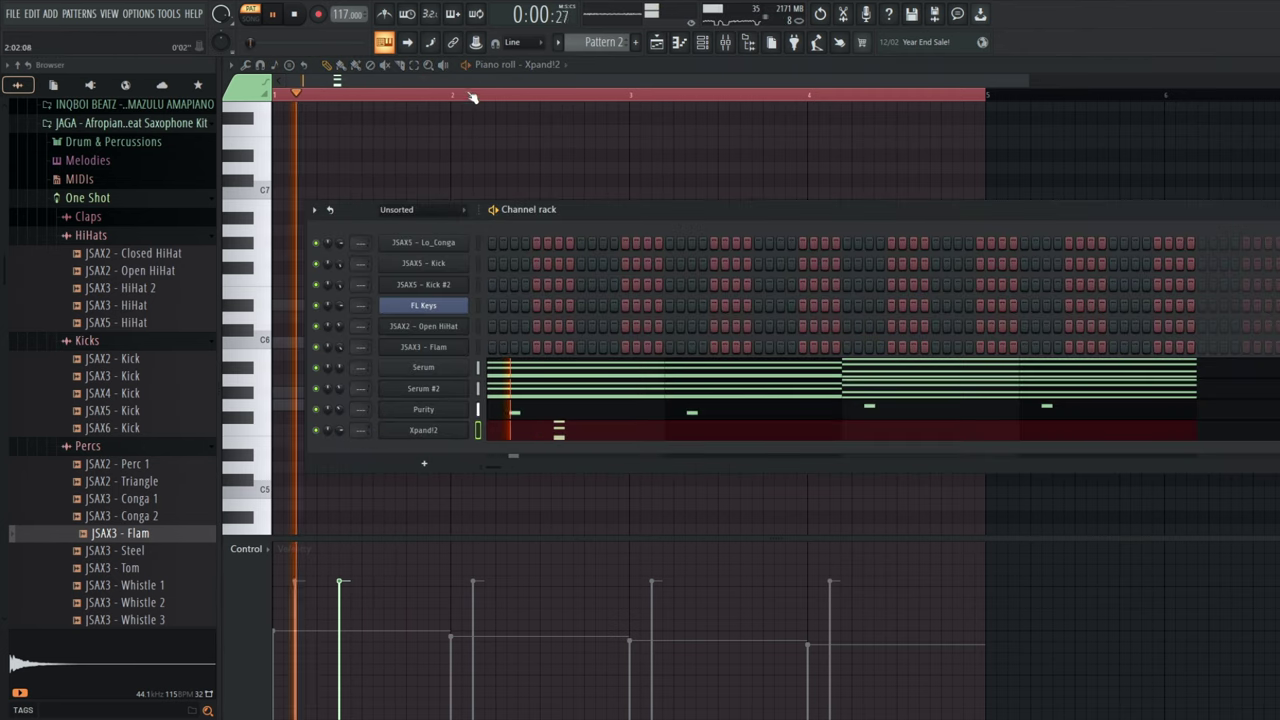
# Repeat the short G5, G#5, C6 and D#6 chord on the seventh step of bar 2 for Xpand!2.
pyautogui.click(485, 68)
pyautogui.click(567, 404)
pyautogui.click(565, 392)
pyautogui.moveTo(564, 384); pyautogui.dragTo(524, 406)
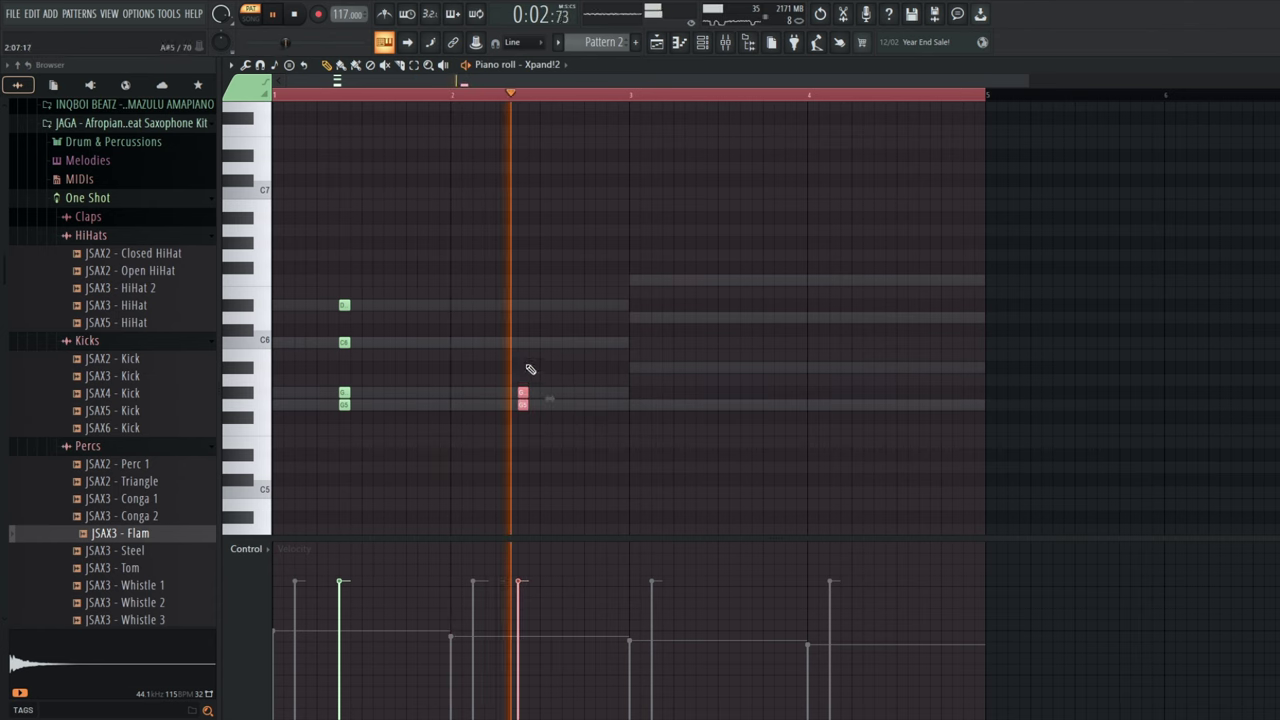
pyautogui.click(522, 305)
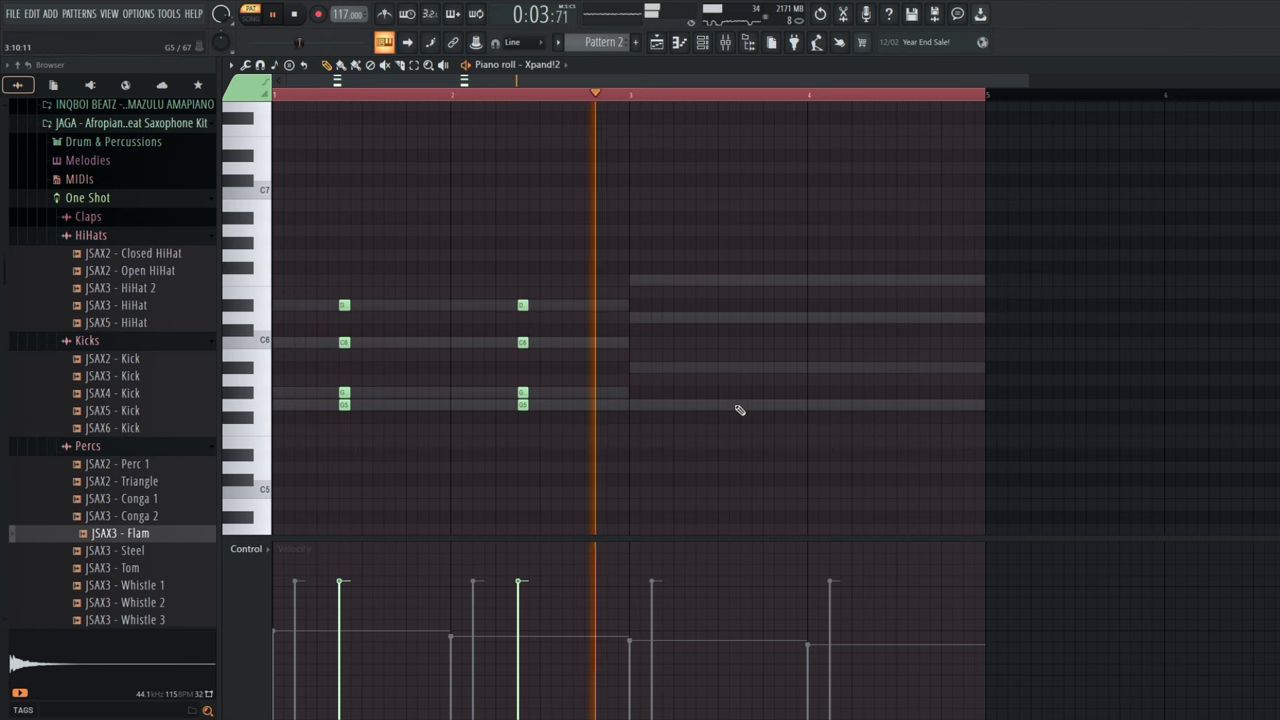
# Place short G5, A#5, D6 and F6 chords on the seventh step of bars 3 and 4, and play in song mode.
pyautogui.click(700, 405)
pyautogui.click(700, 367)
pyautogui.click(700, 317)
pyautogui.click(700, 280)
pyautogui.click(878, 405)
pyautogui.click(877, 367)
pyautogui.click(878, 317)
pyautogui.click(878, 280)
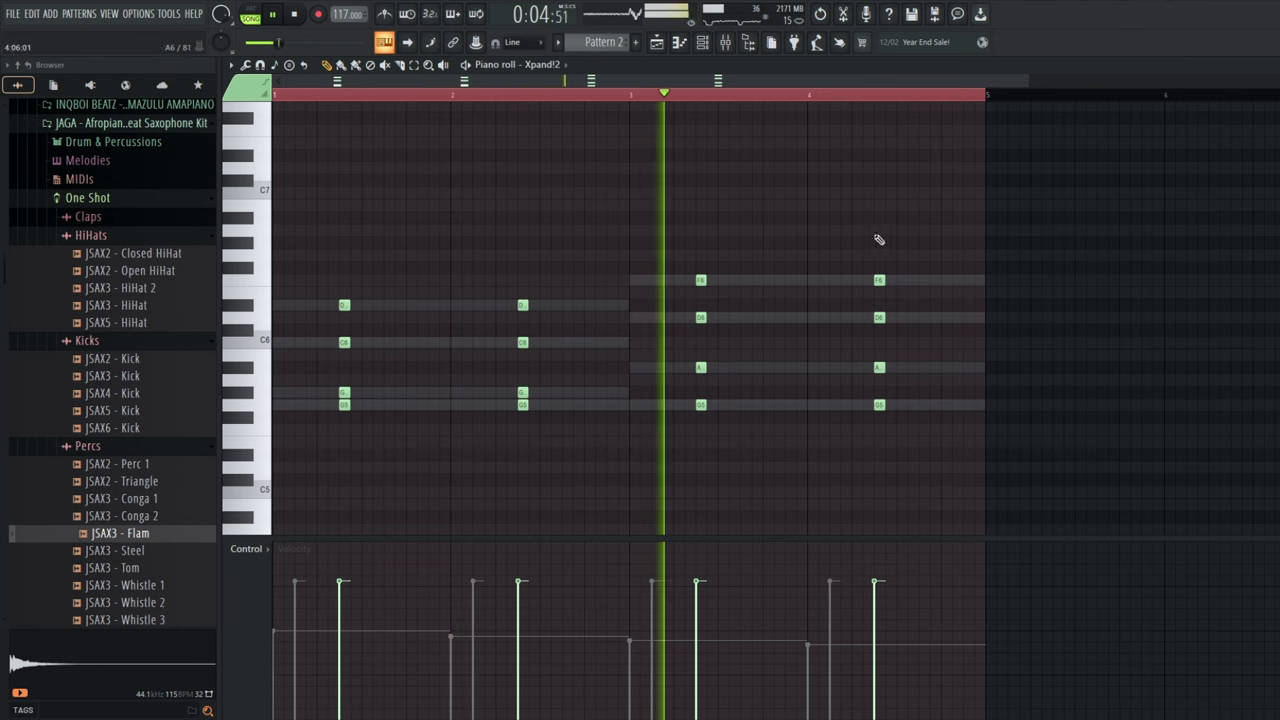
# Stop playback and open the Plugin Presets + FX's & Others By Lokshin Musiq folder among the AMAPIANO loop packs.
pyautogui.click(702, 43)
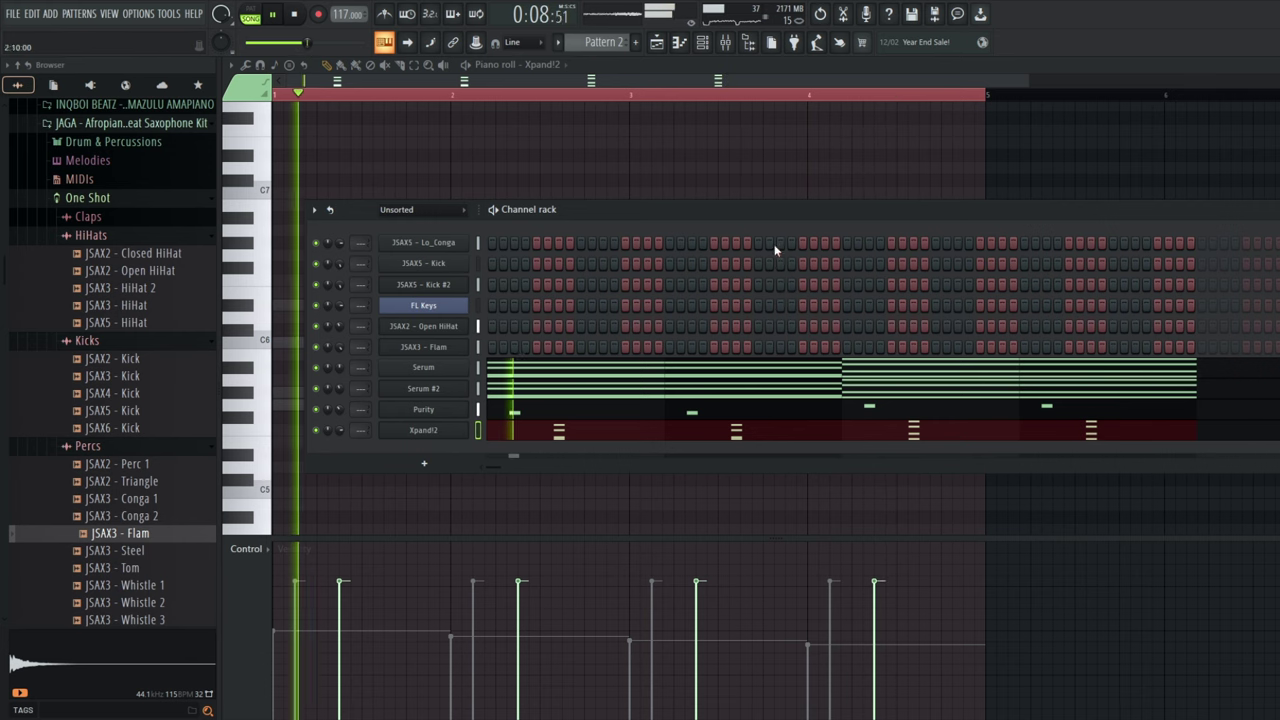
pyautogui.click(424, 464)
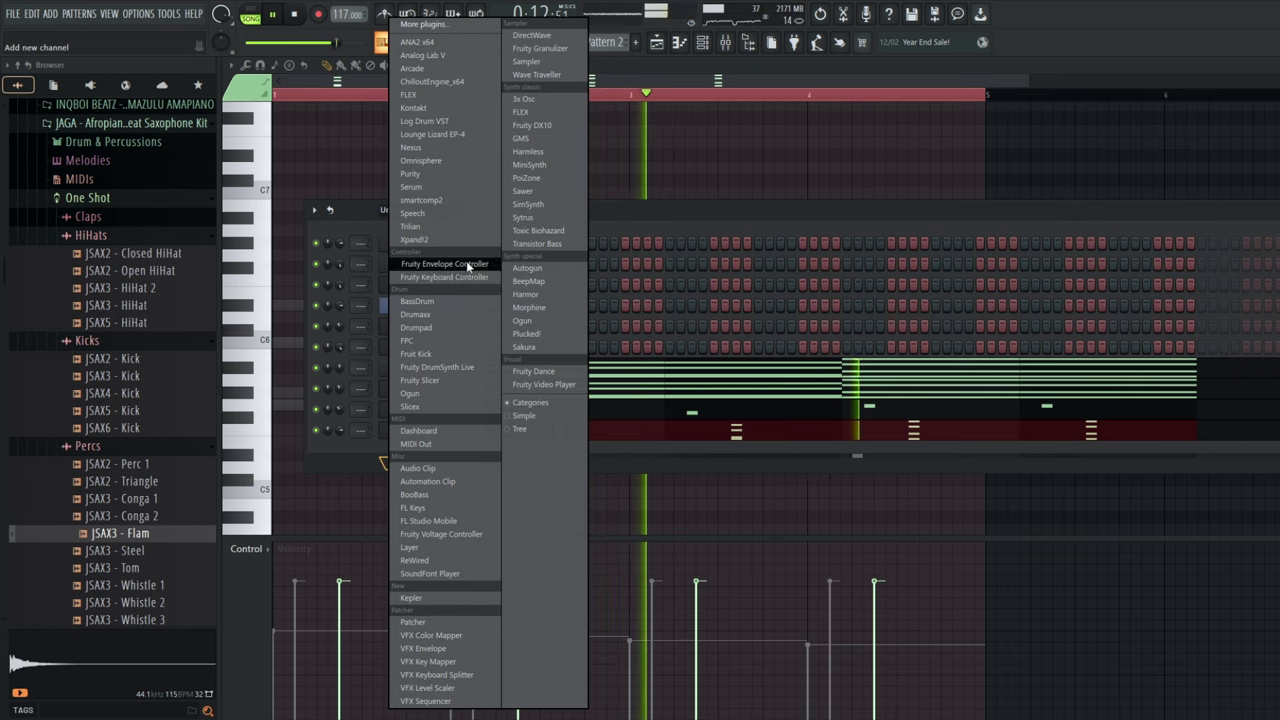
pyautogui.click(608, 209)
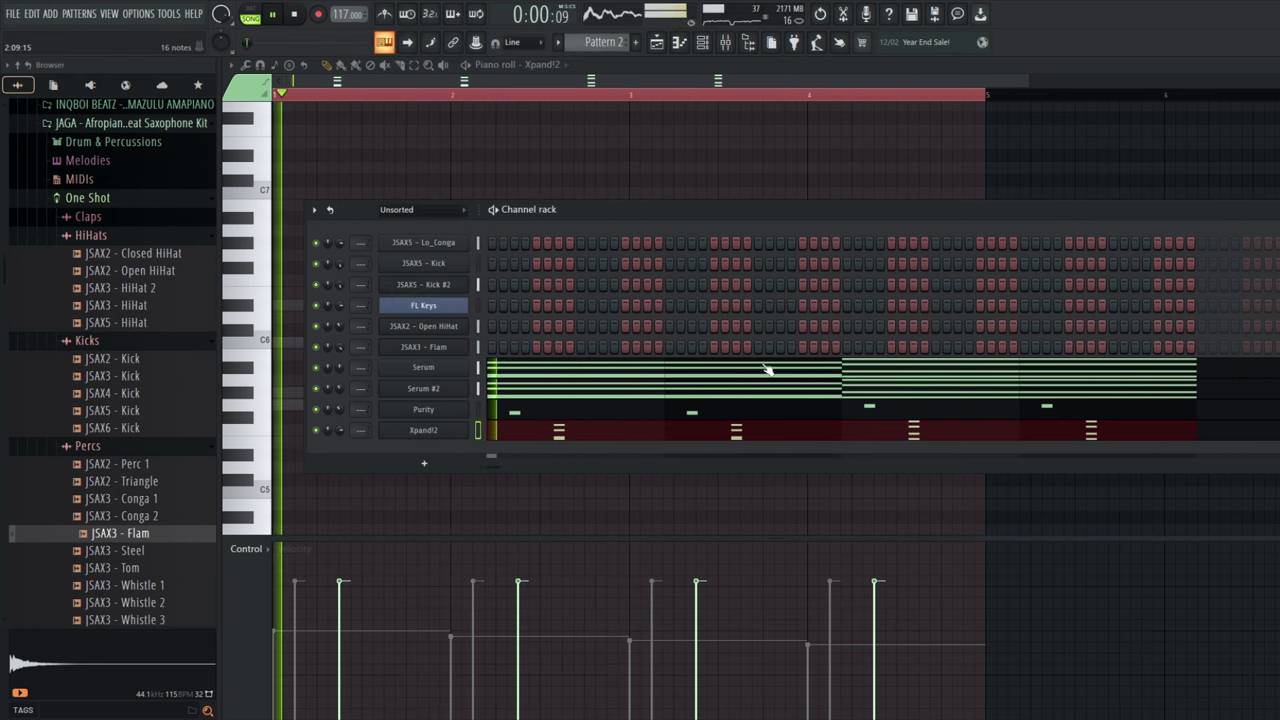
pyautogui.scroll(9, 43, 335)
pyautogui.press('space')
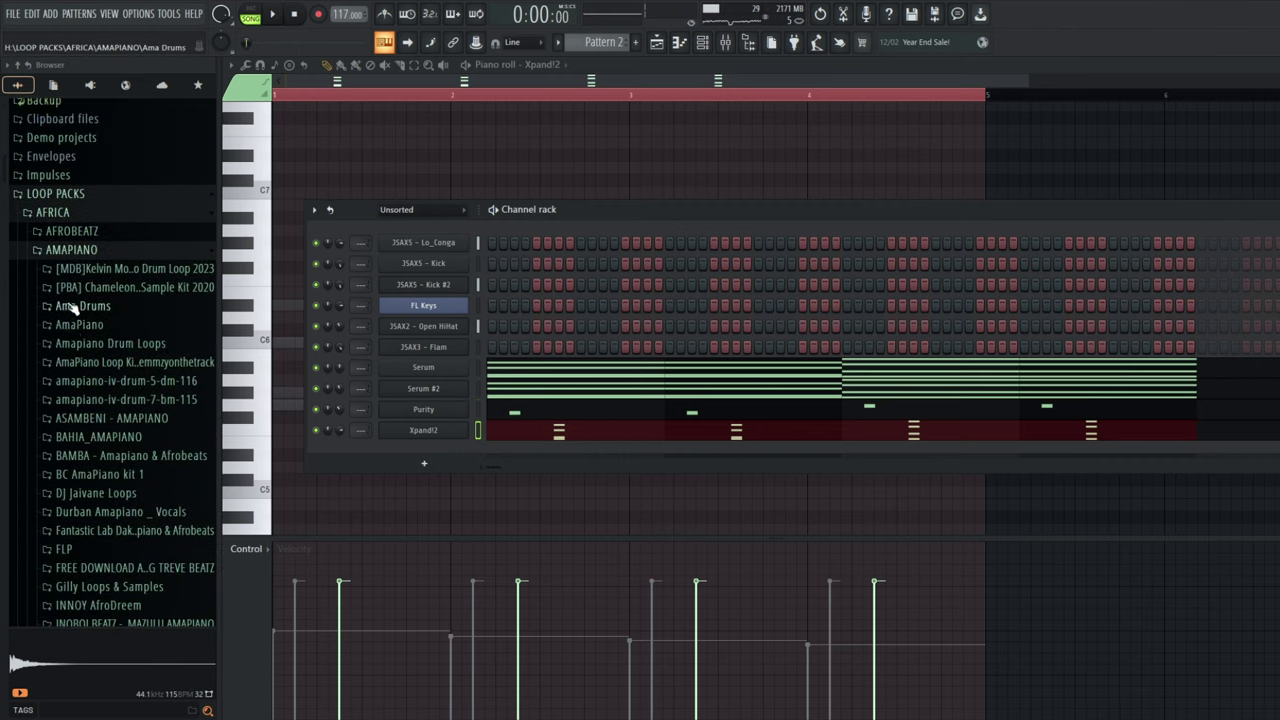
pyautogui.scroll(-6, 73, 311)
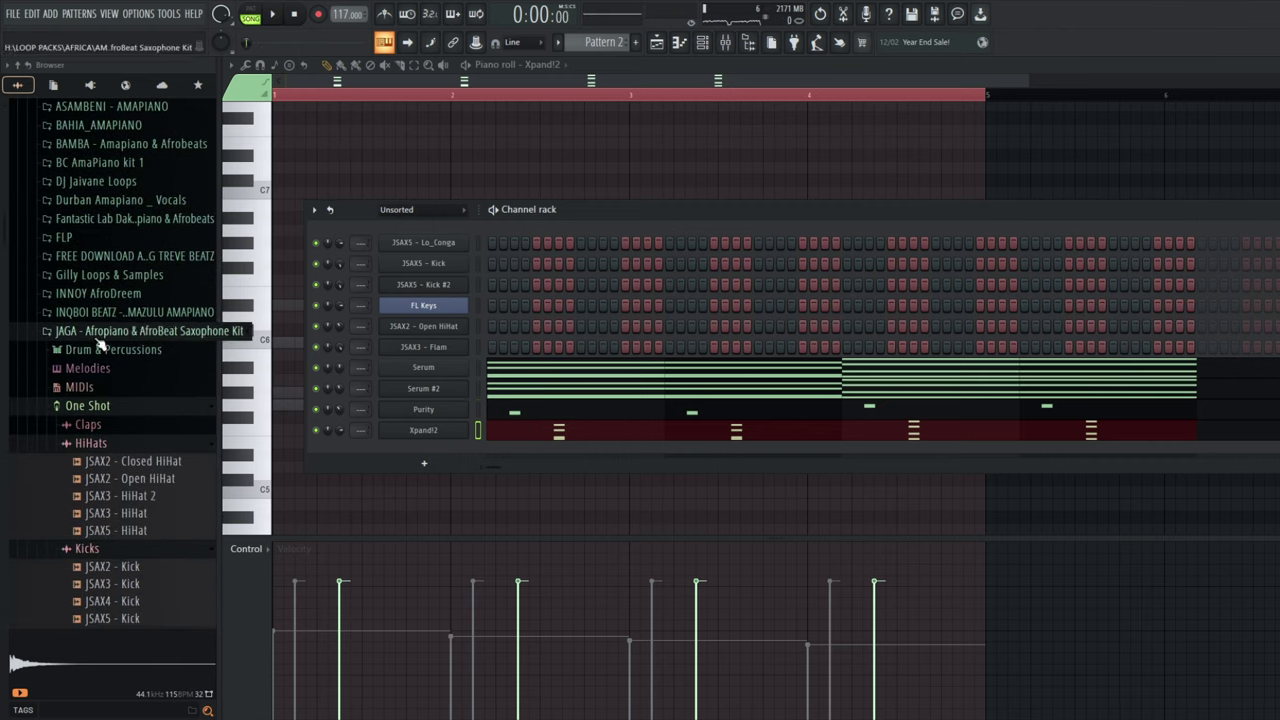
pyautogui.click(88, 405)
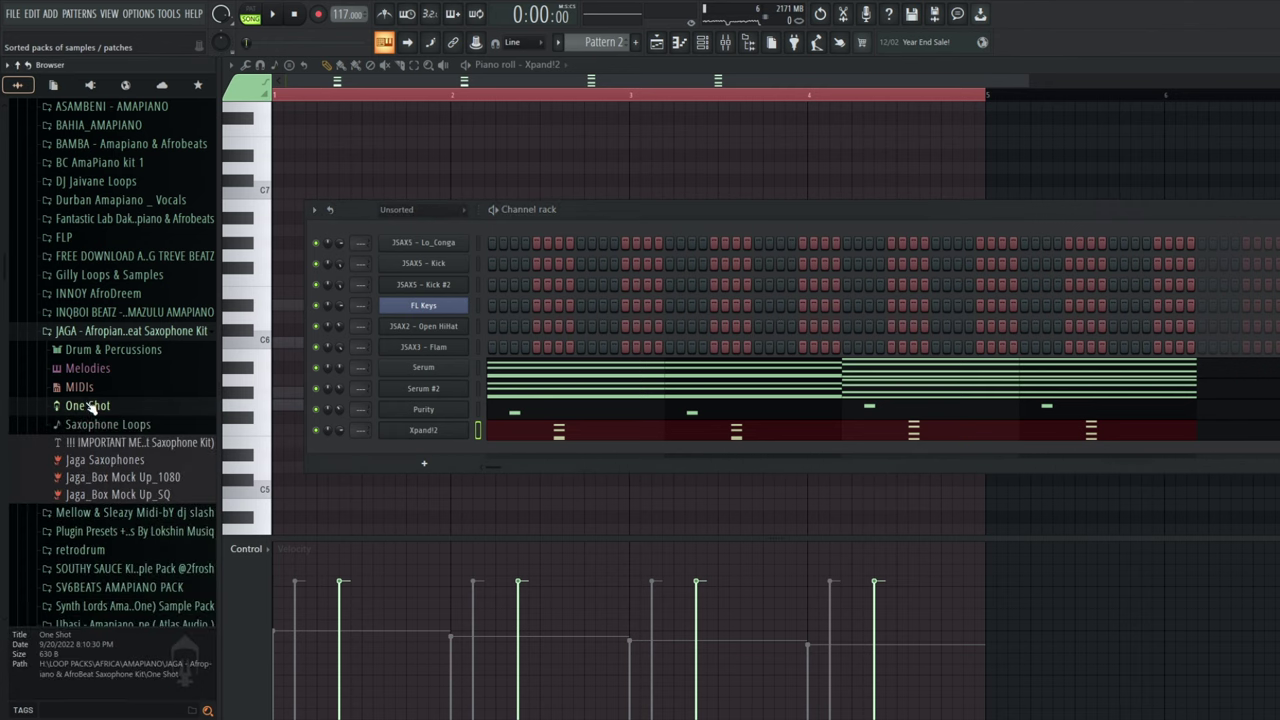
pyautogui.click(90, 536)
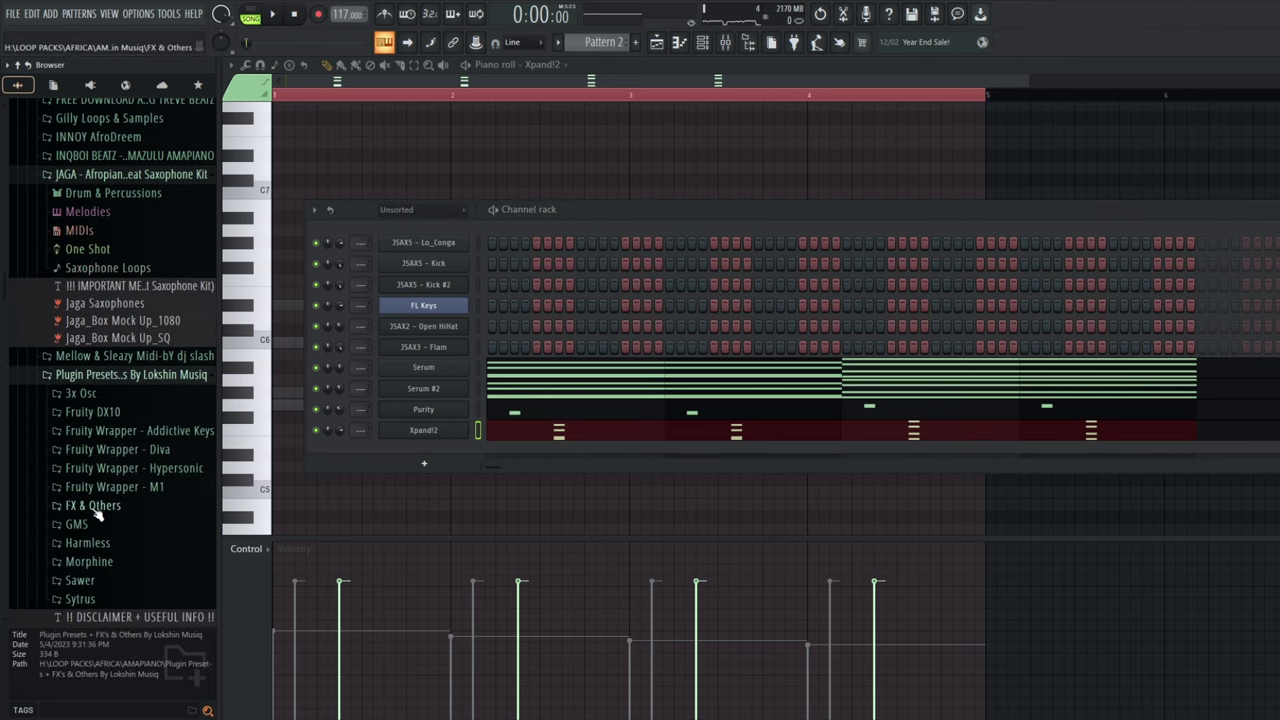
# Load the Freestyle Lead LS preset from the GMS folder as a new channel in the channel rack.
pyautogui.click(98, 528)
pyautogui.click(98, 545)
pyautogui.click(96, 578)
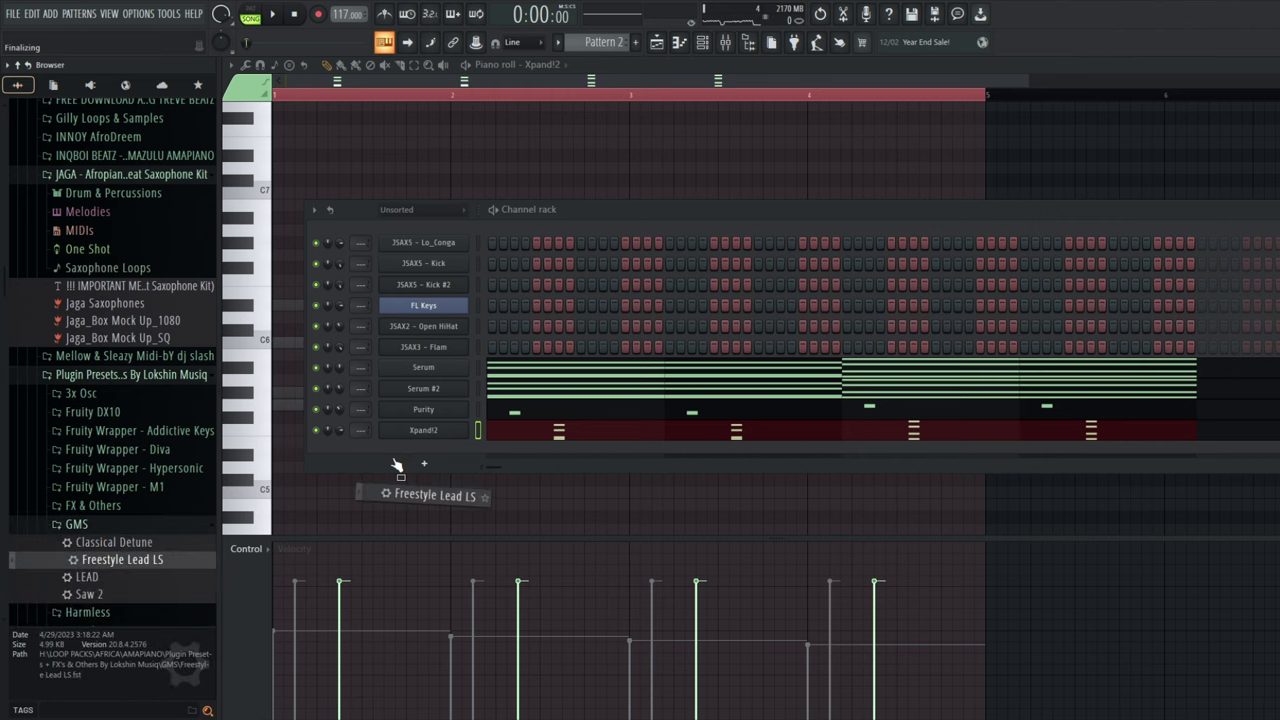
pyautogui.moveTo(395, 461); pyautogui.dragTo(393, 462)
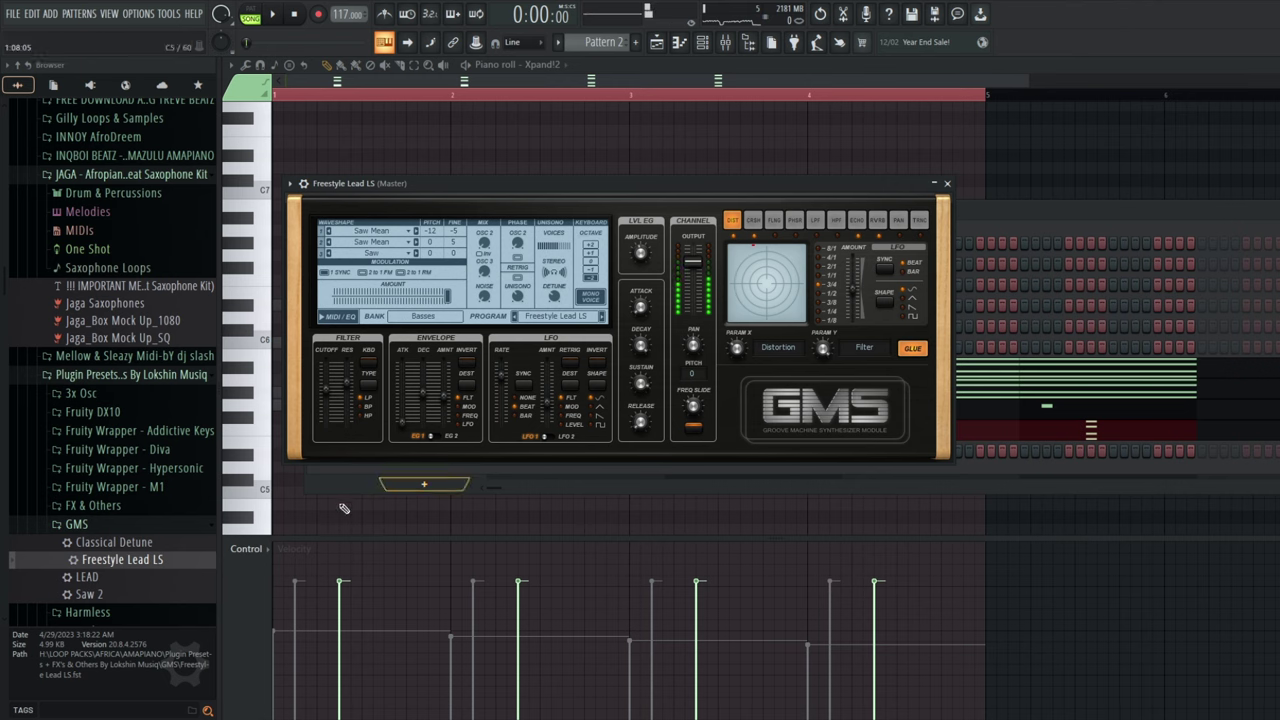
# Replace the Freestyle Lead LS channel with the Bas Accoustic 1 FG preset from the Morphine folder.
pyautogui.scroll(-3, 82, 518)
pyautogui.click(86, 527)
pyautogui.moveTo(120, 545); pyautogui.dragTo(773, 456)
pyautogui.moveTo(970, 457); pyautogui.dragTo(971, 457)
pyautogui.click(969, 453)
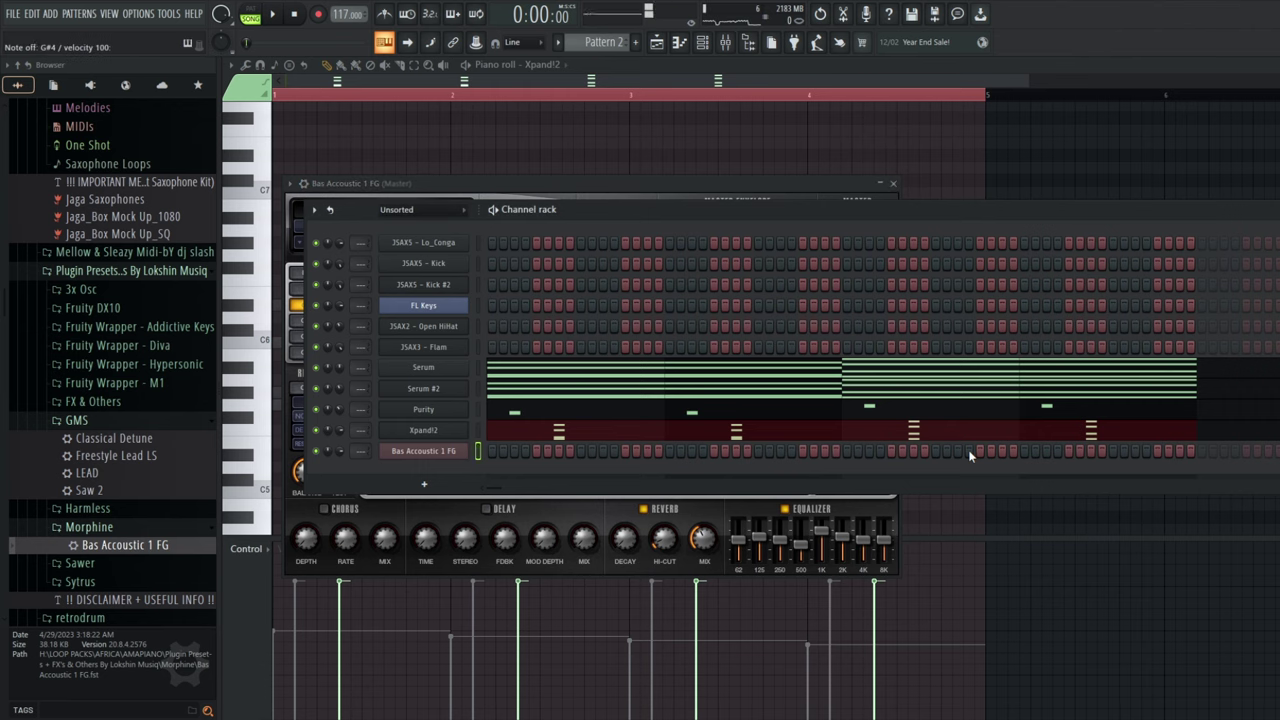
# Place a G#5 note at the start of bar 1 for Bas Accoustic 1 FG and set the channel's root note to C7.
pyautogui.rightClick(472, 452)
pyautogui.click(489, 450)
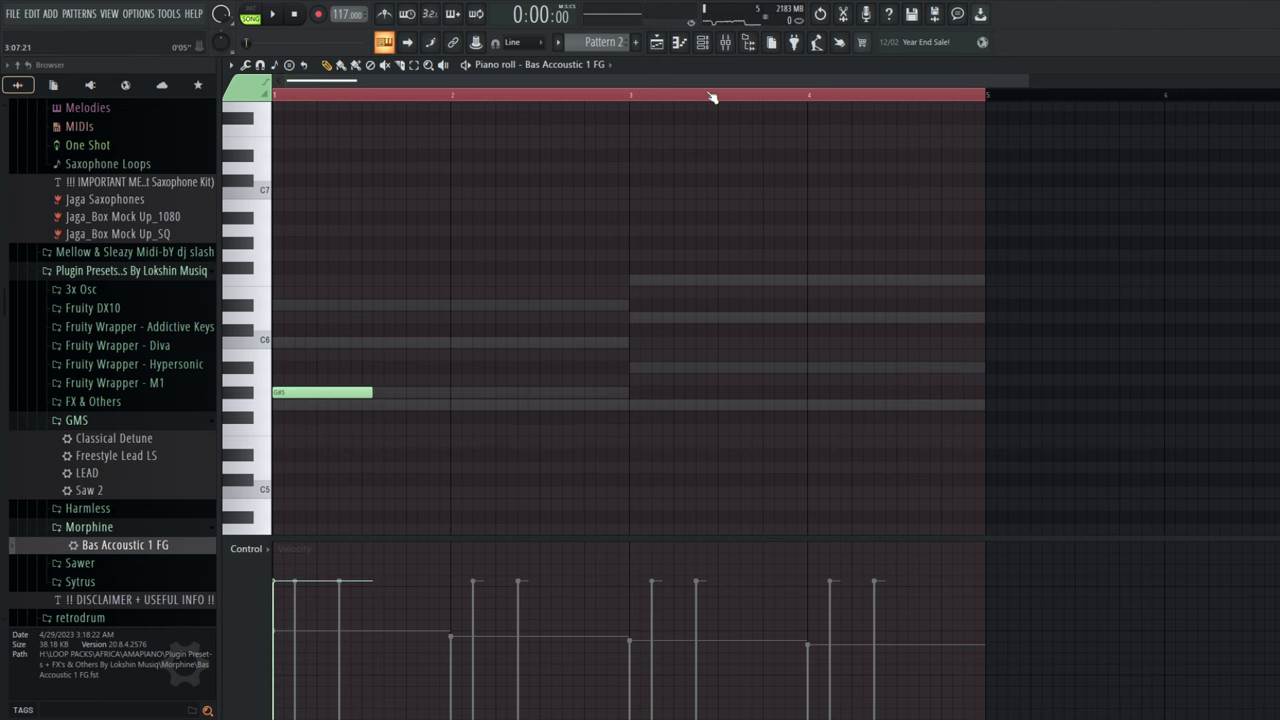
pyautogui.click(703, 43)
pyautogui.click(428, 451)
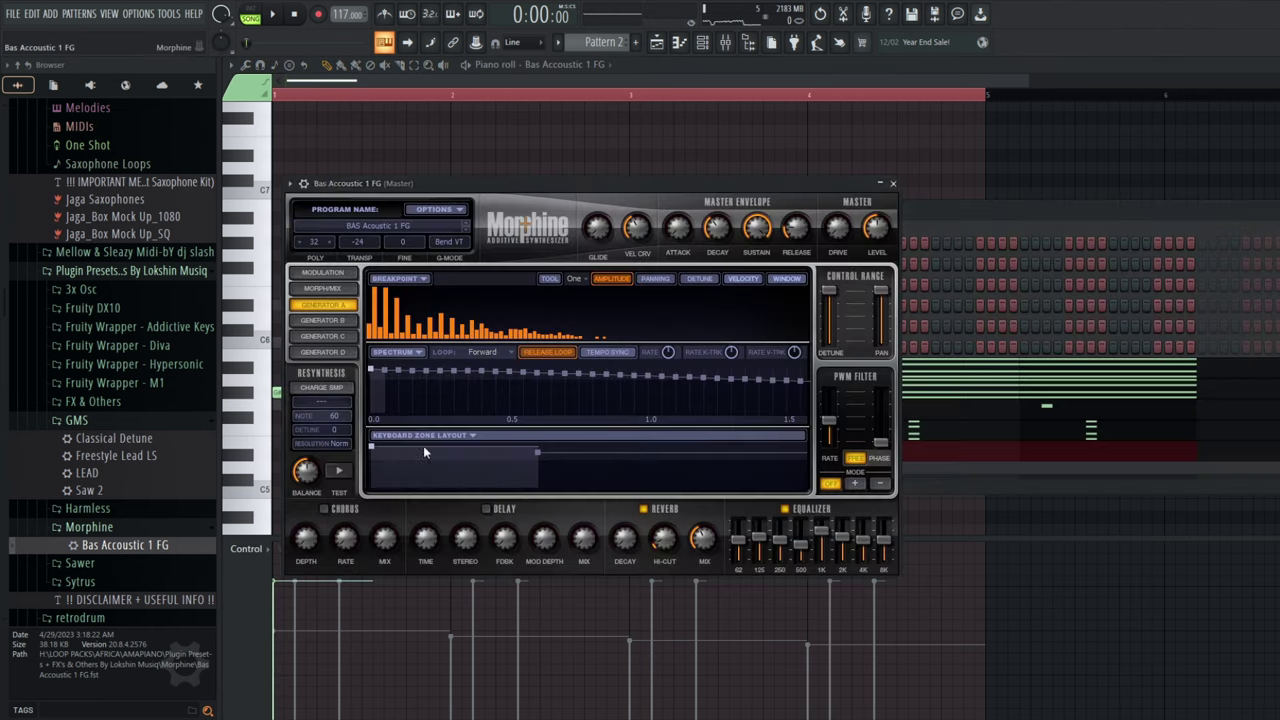
pyautogui.click(303, 184)
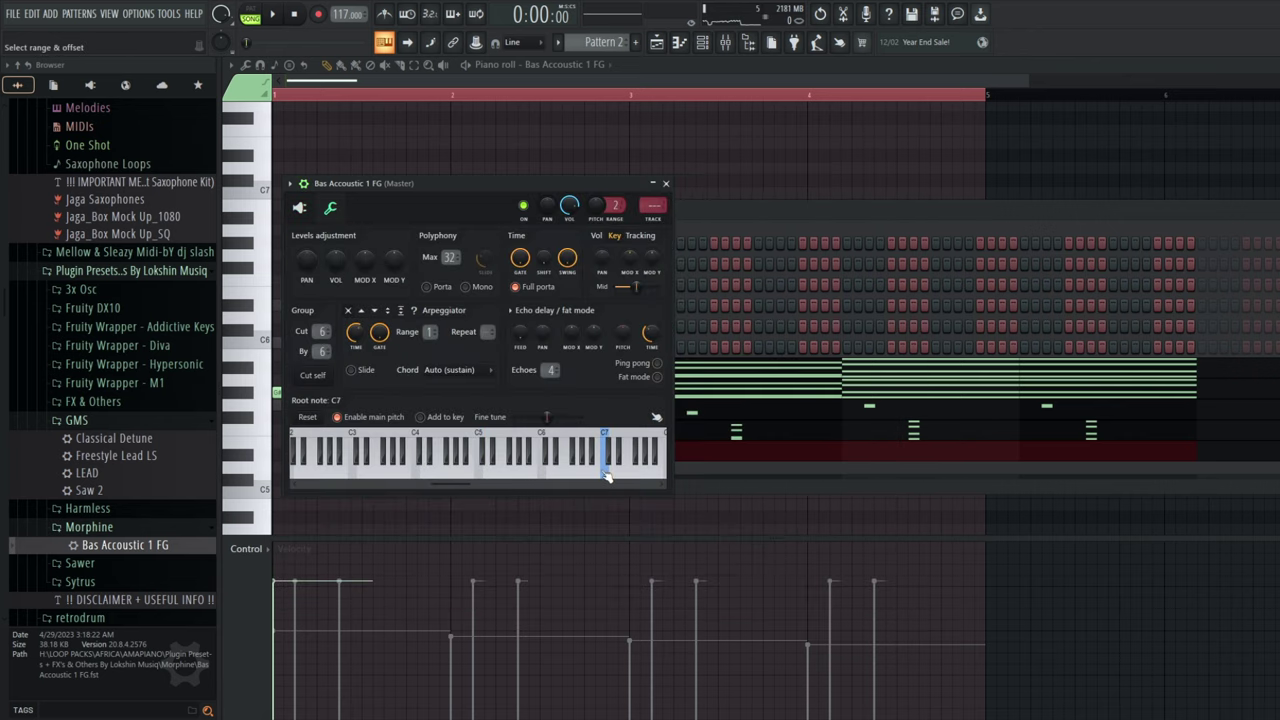
# Lengthen the bar 1 bass note to 12 steps, move it to G5, and play it in song mode.
pyautogui.click(259, 397)
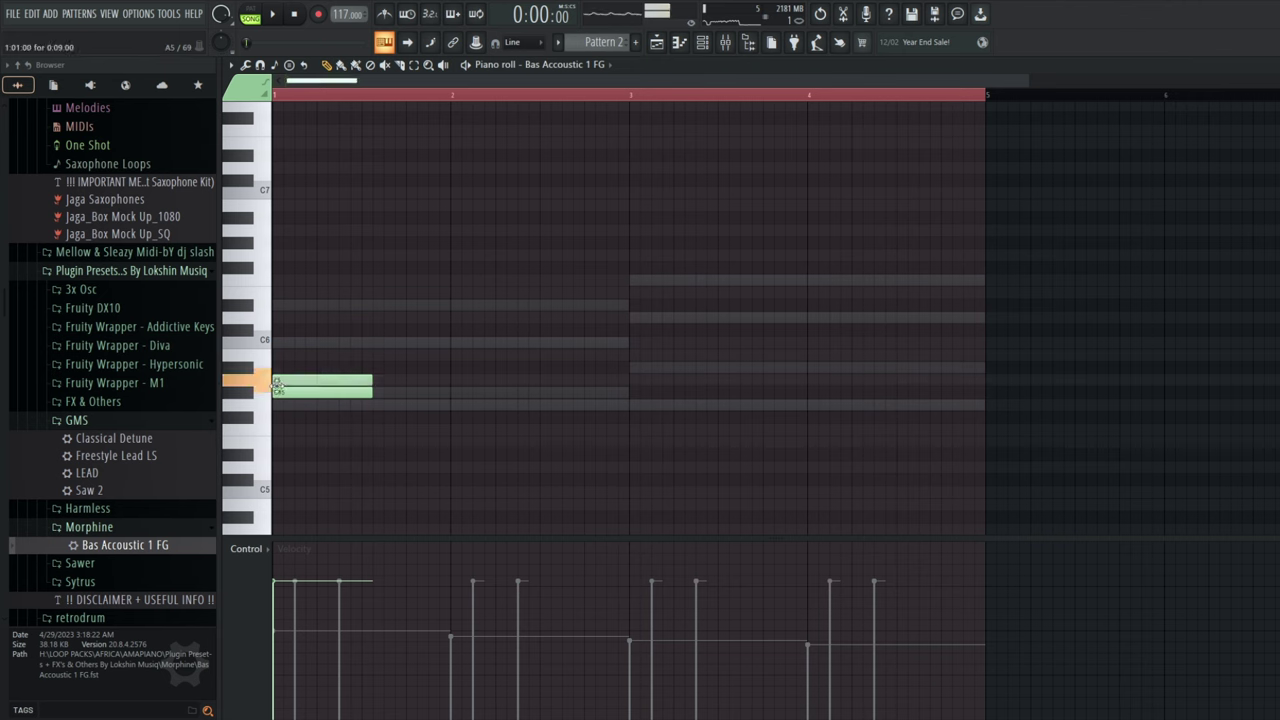
pyautogui.press('space')
pyautogui.moveTo(370, 392); pyautogui.dragTo(410, 378)
pyautogui.press('space')
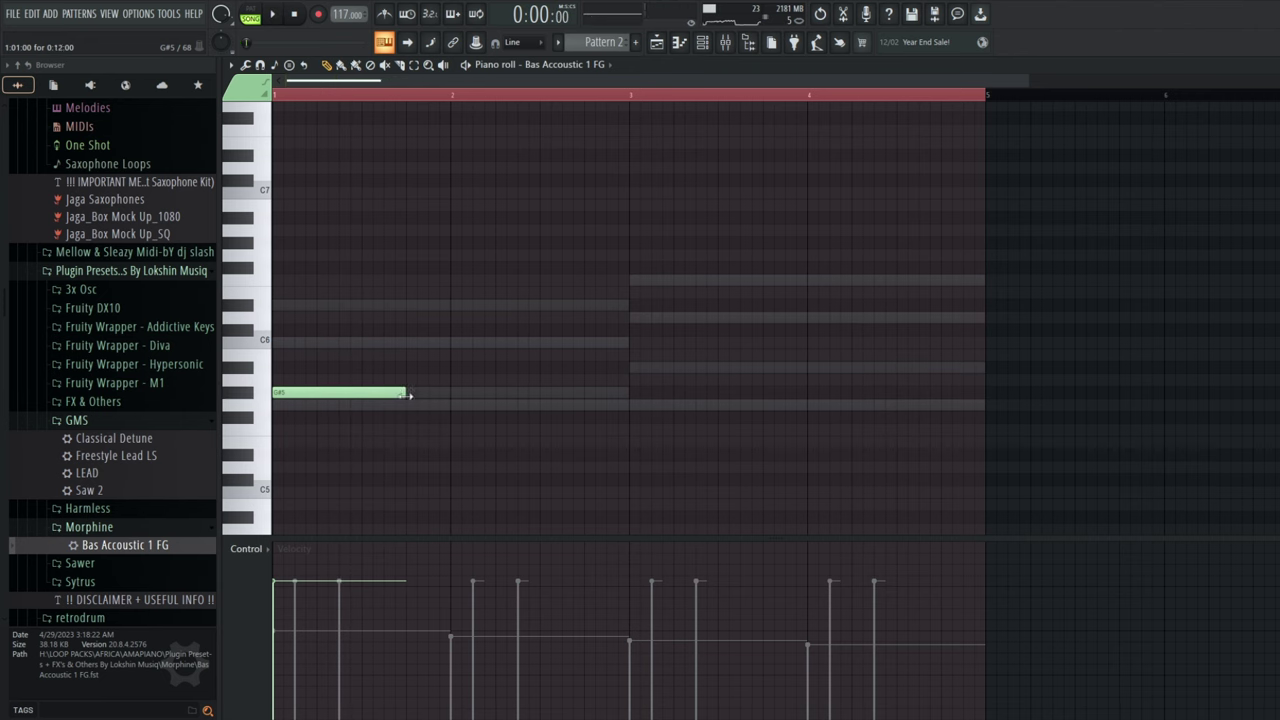
pyautogui.press('space')
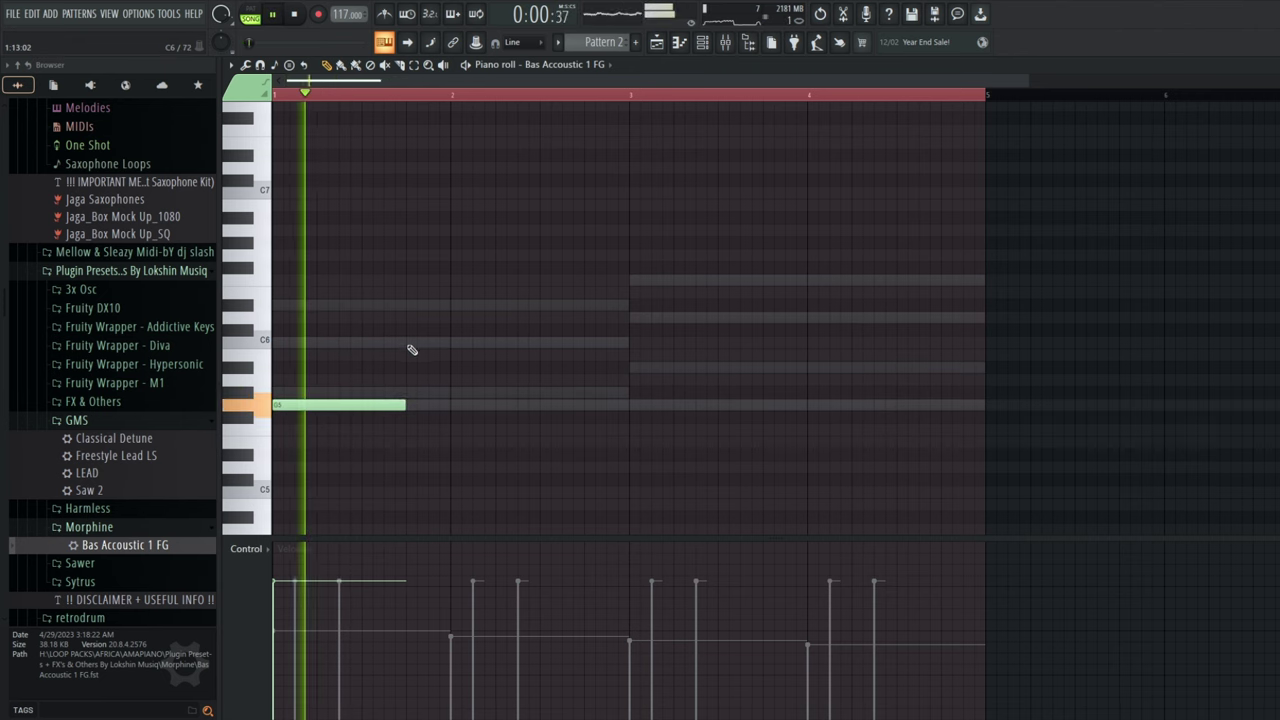
# Add a two-step C6 bass note on step 13 of bar 1, followed by a D#6 held to the end of bar 2.
pyautogui.click(408, 343)
pyautogui.moveTo(537, 343); pyautogui.dragTo(451, 347)
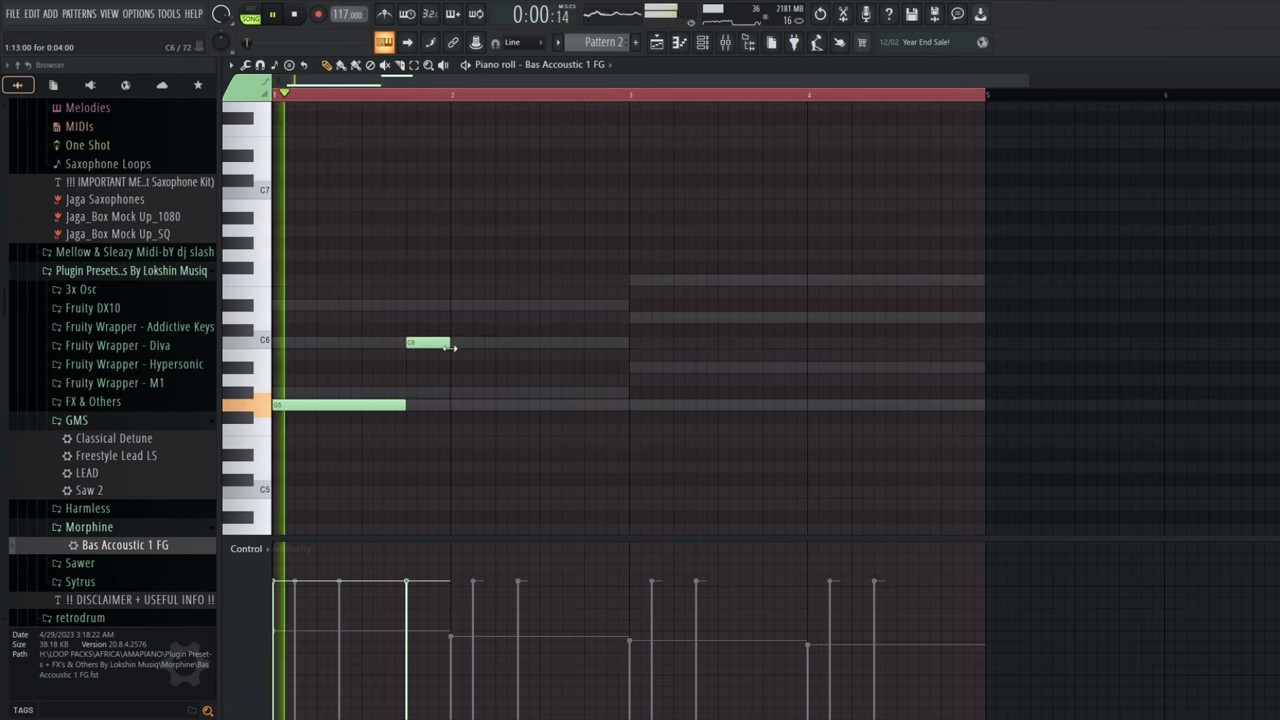
pyautogui.click(452, 305)
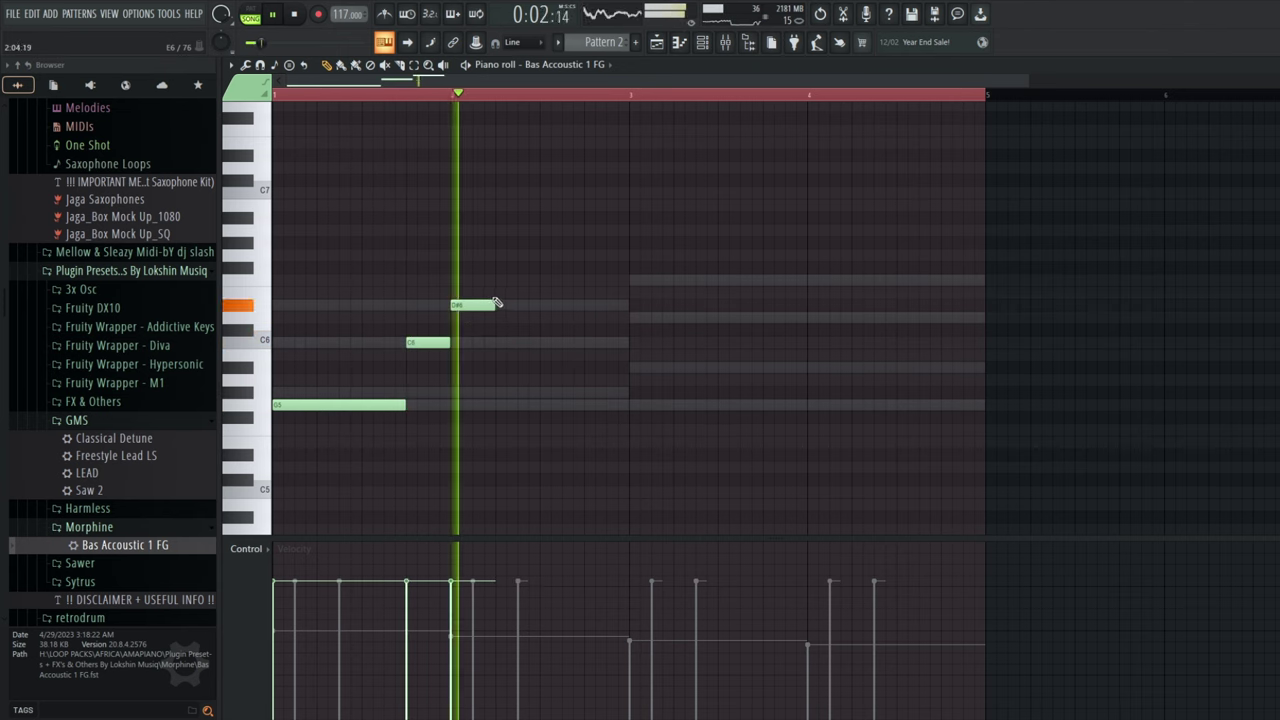
pyautogui.moveTo(448, 343); pyautogui.dragTo(431, 343)
pyautogui.press('space')
pyautogui.press('space')
pyautogui.moveTo(471, 304); pyautogui.dragTo(628, 305)
pyautogui.press('space')
pyautogui.press('space')
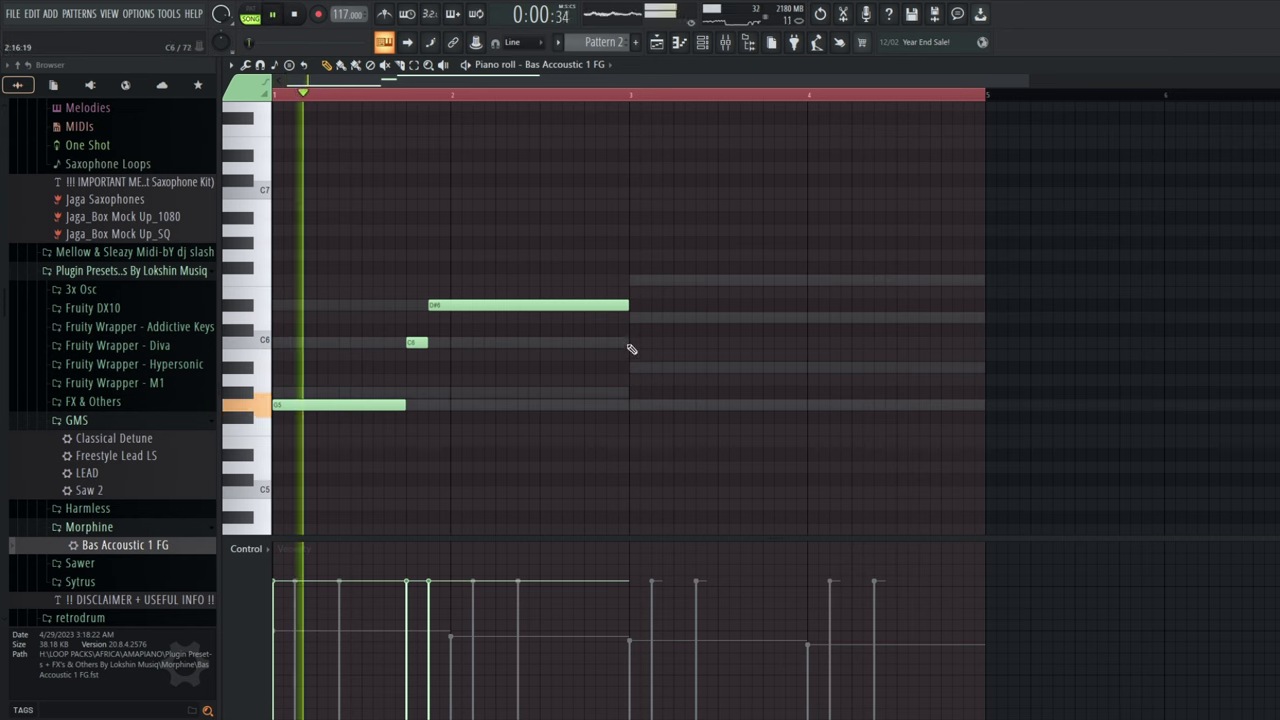
# Place a 12-step G5 bass note at the start of bar 3 and play the bass line.
pyautogui.click(630, 404)
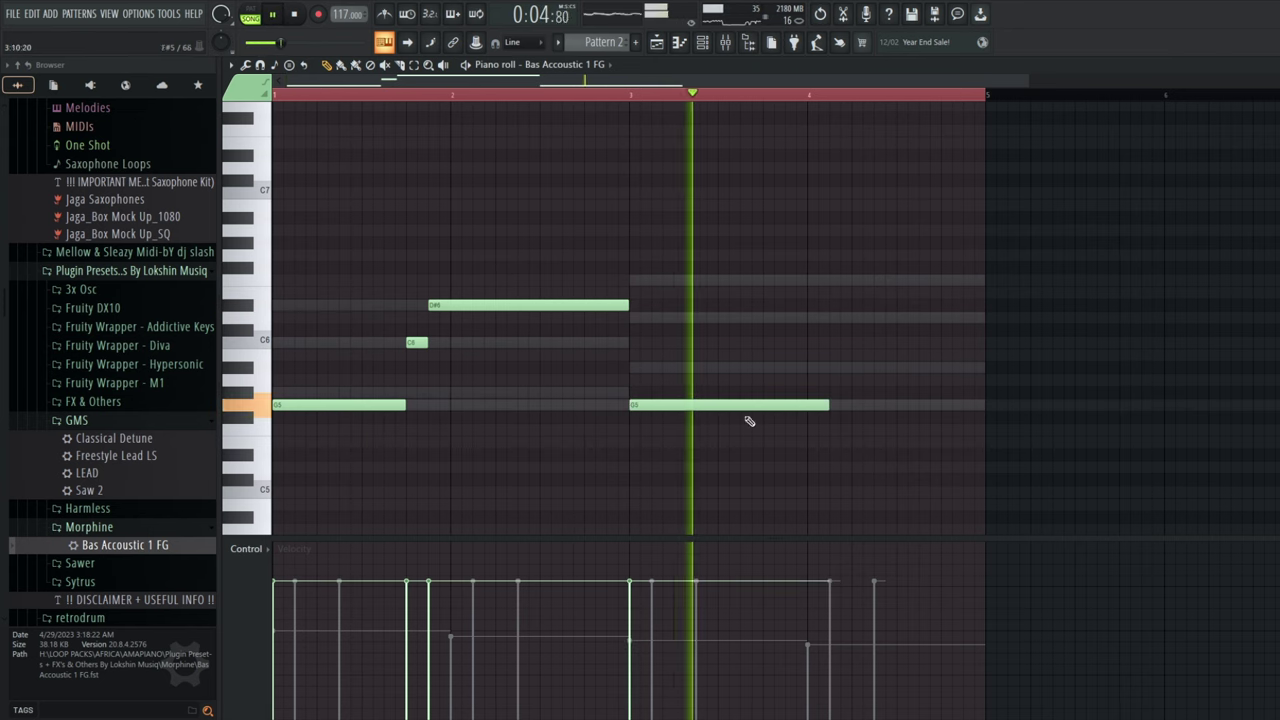
pyautogui.moveTo(748, 405); pyautogui.dragTo(828, 405)
pyautogui.press('space')
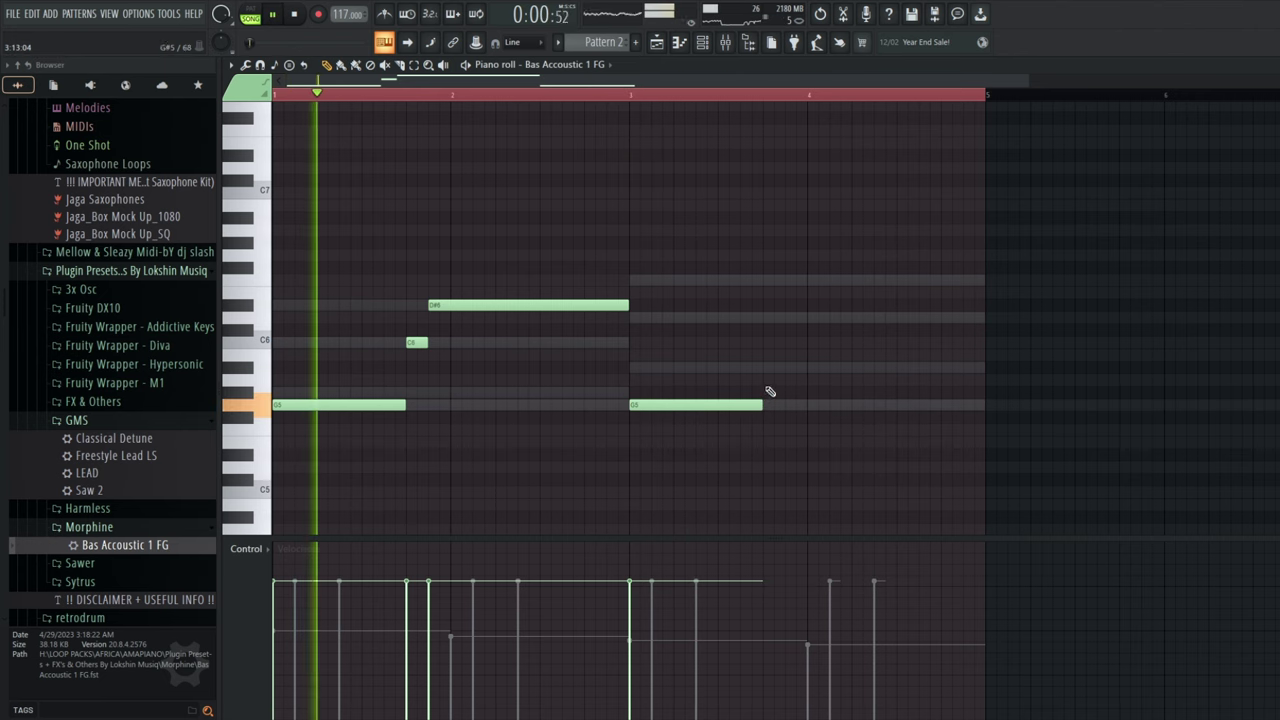
# Add a two-step A#5 bass note on step 13 of bar 3, followed by a D6 held to the end of bar 4.
pyautogui.click(766, 368)
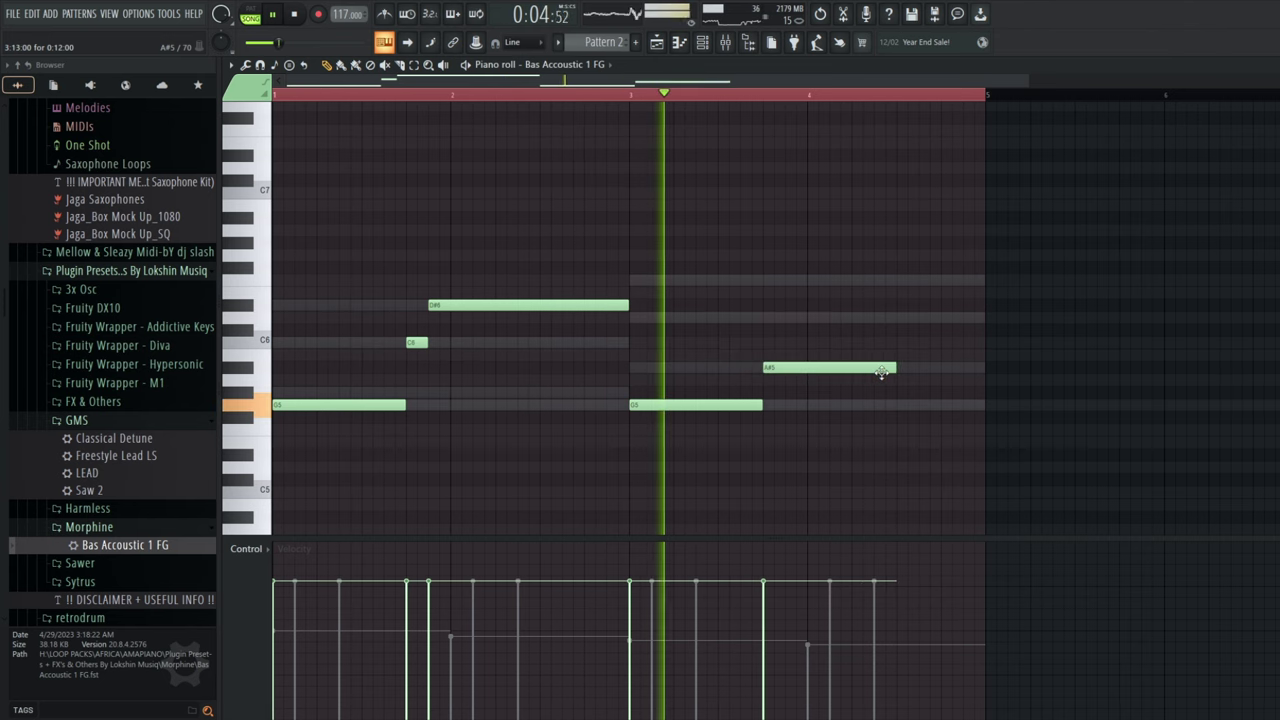
pyautogui.moveTo(895, 368); pyautogui.dragTo(785, 367)
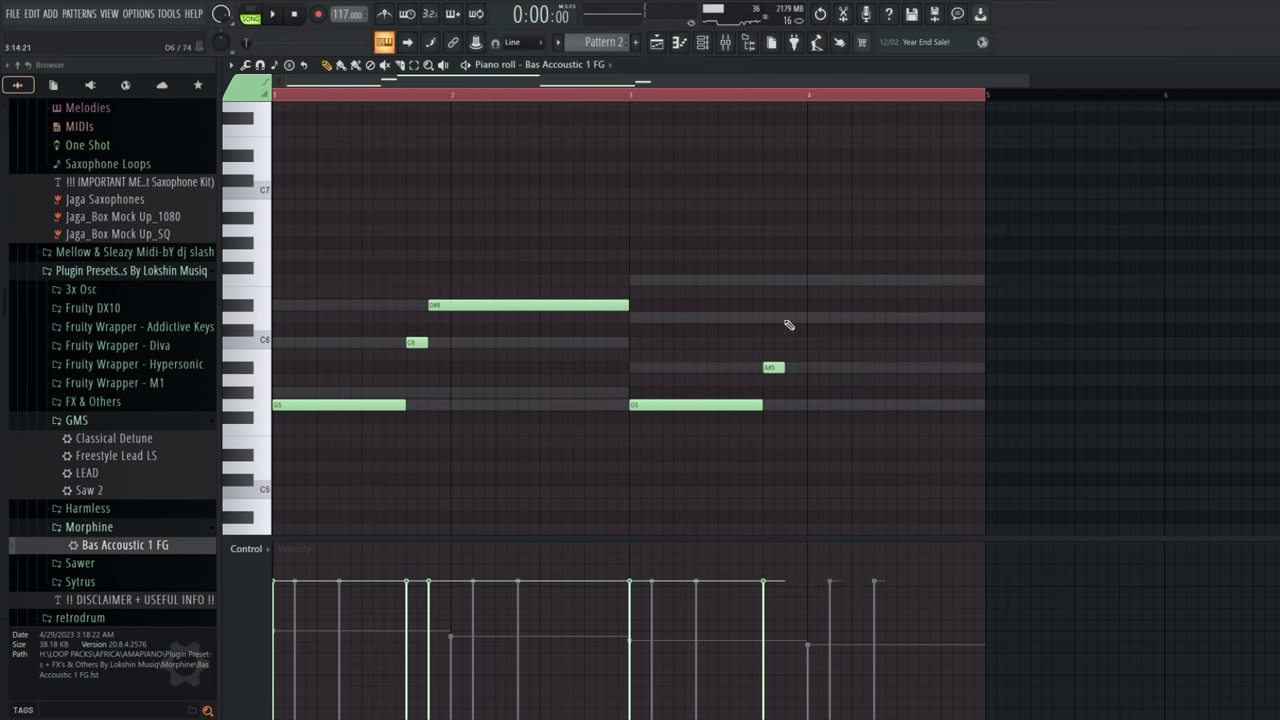
pyautogui.press('space')
pyautogui.moveTo(805, 318); pyautogui.dragTo(977, 323)
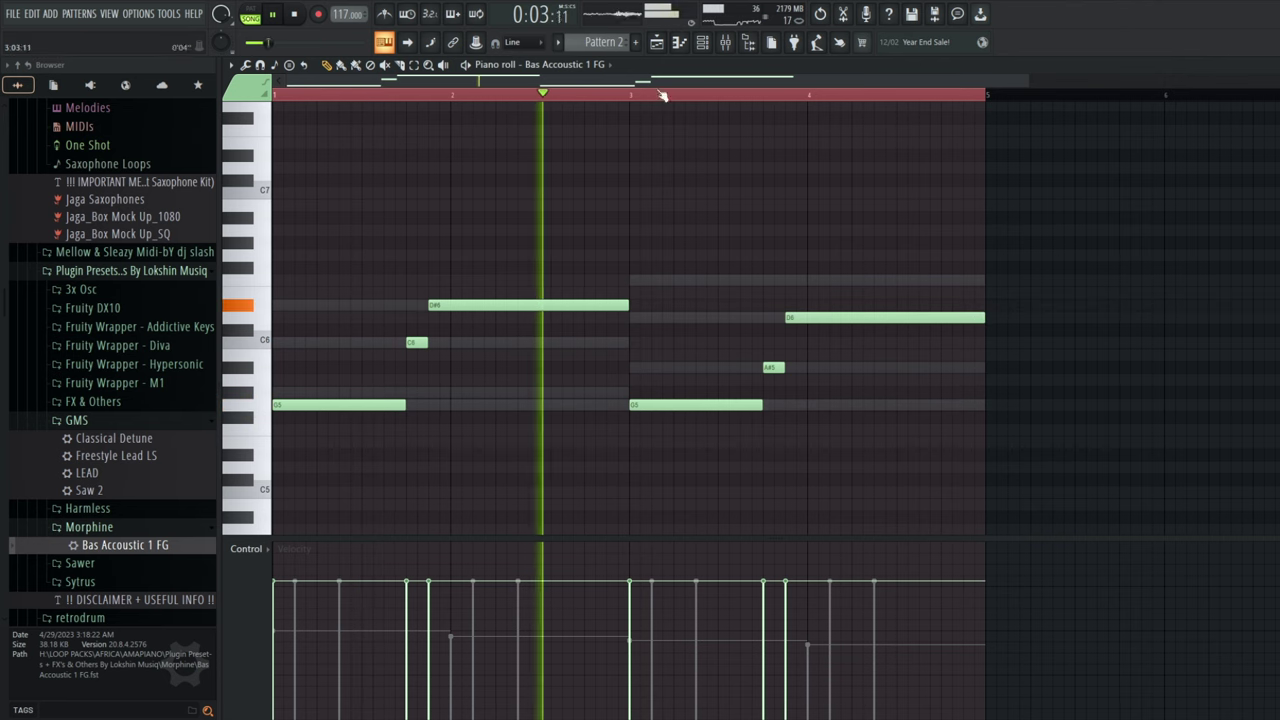
# Add an Arcade channel, continue offline with the downloaded content, and load the Distant Voice preset.
pyautogui.click(702, 42)
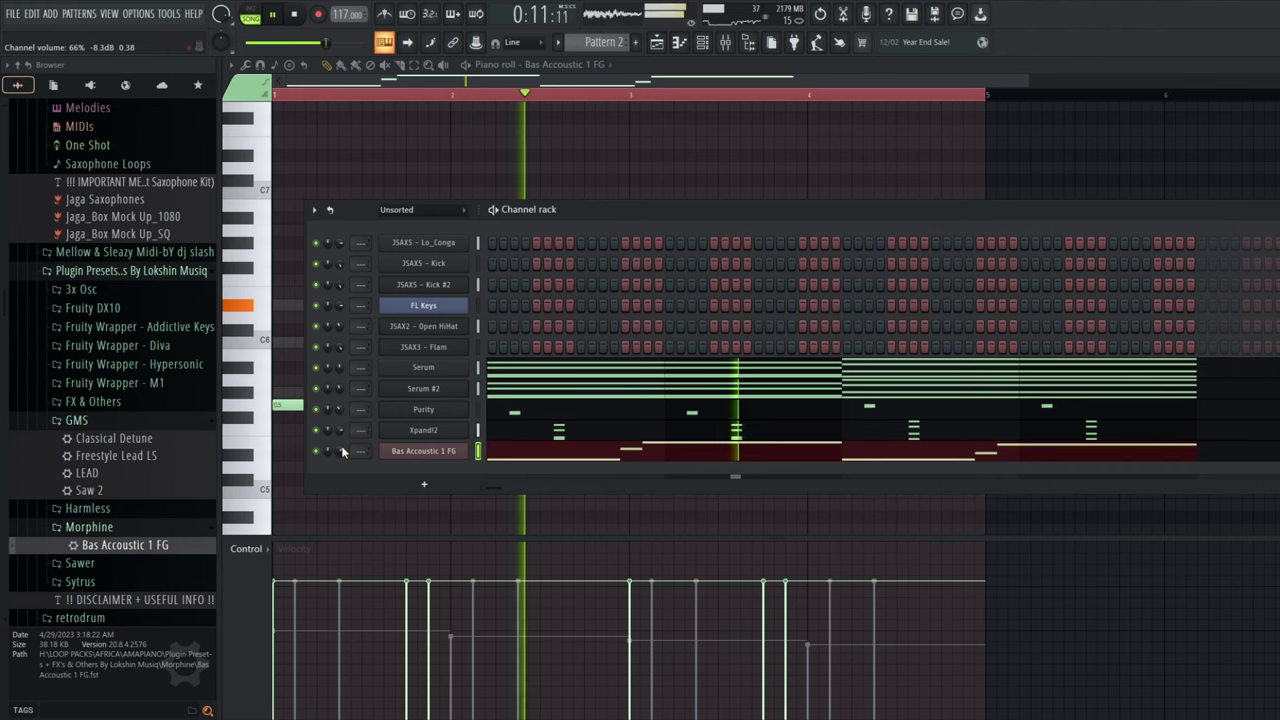
pyautogui.click(424, 485)
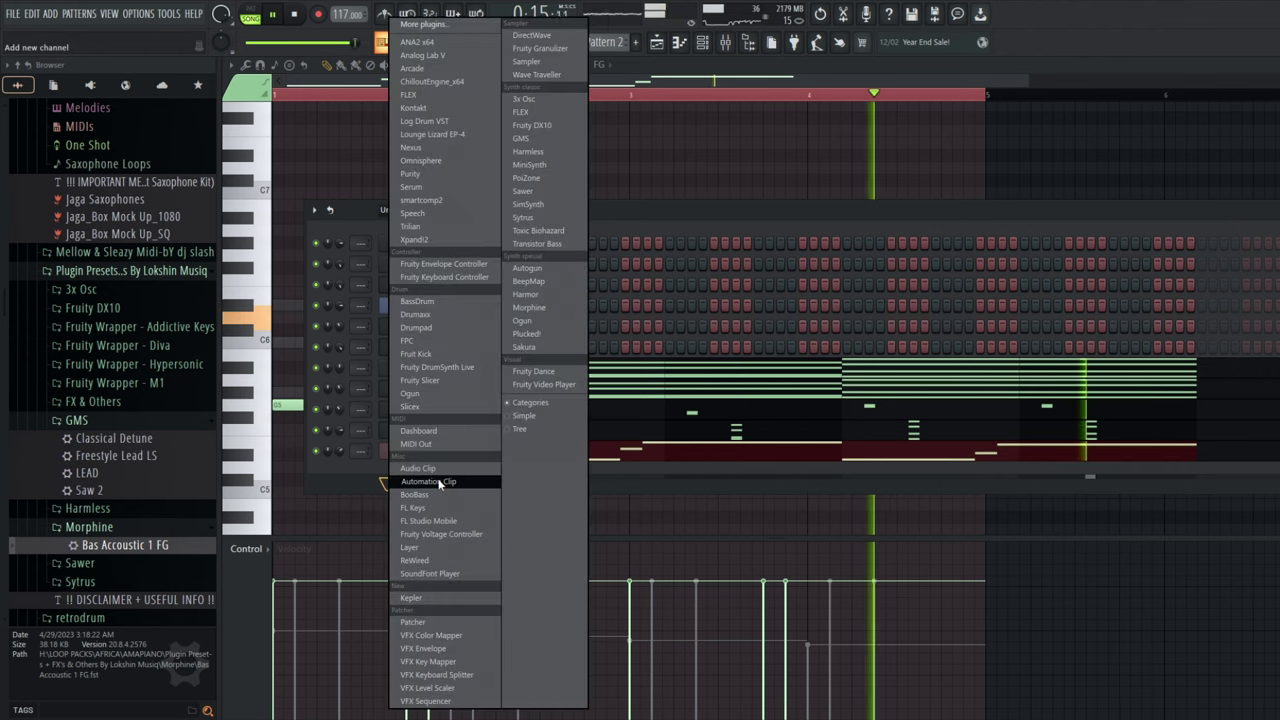
pyautogui.click(423, 69)
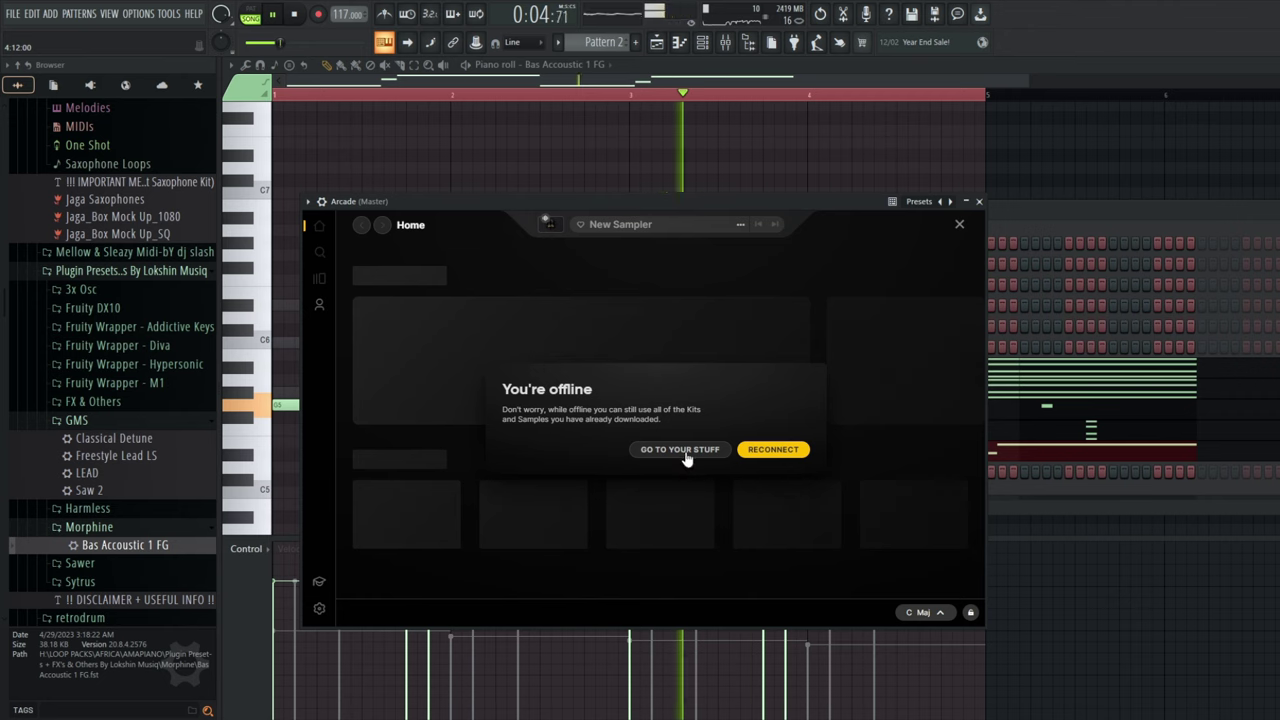
pyautogui.click(684, 452)
pyautogui.click(917, 202)
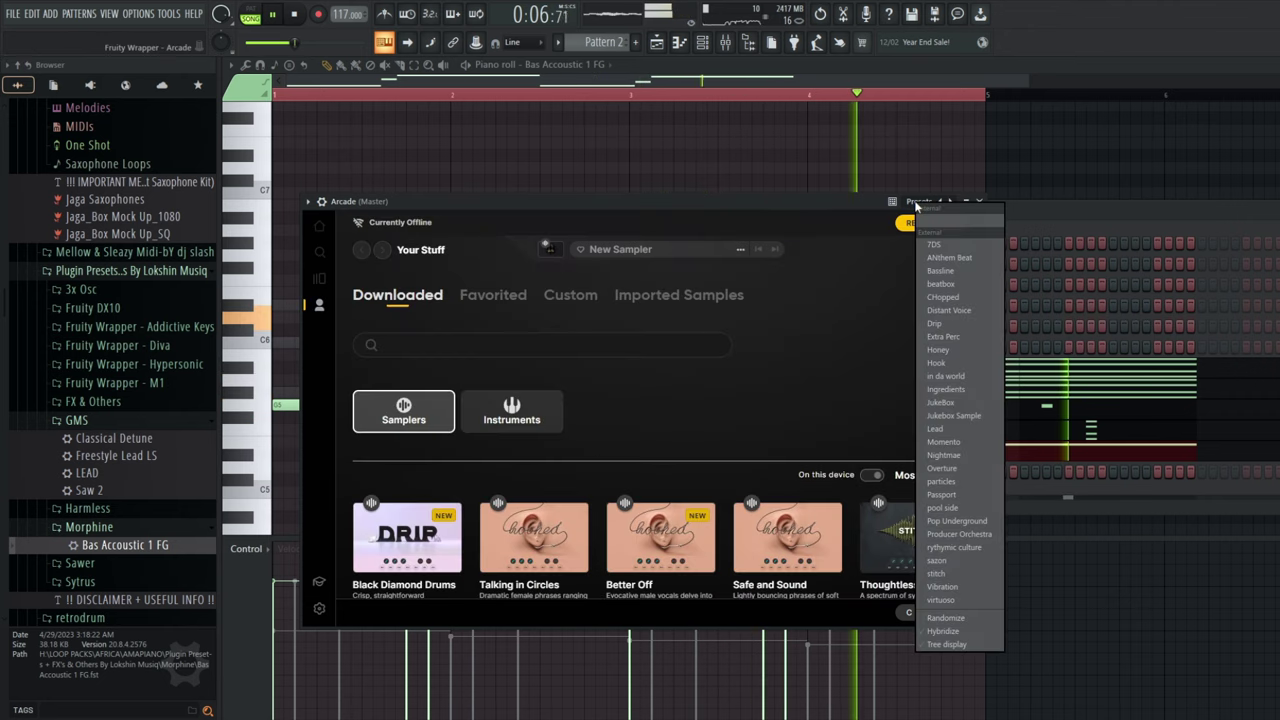
pyautogui.click(955, 311)
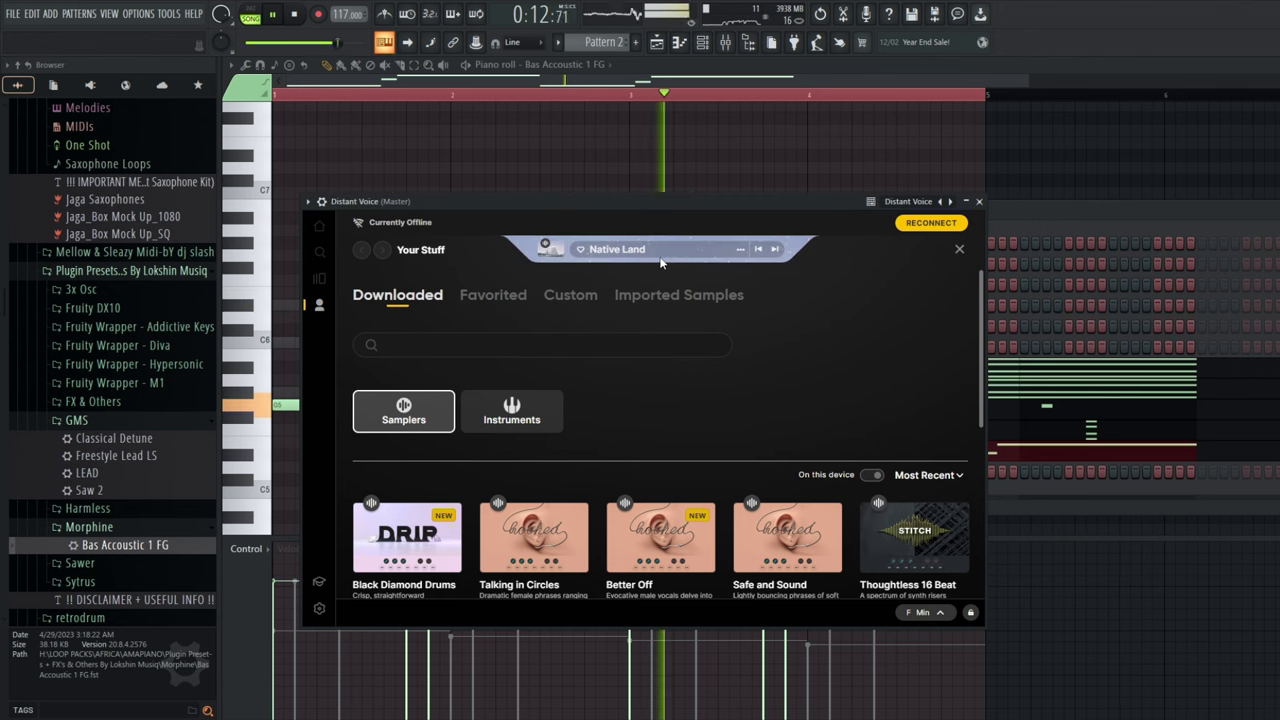
pyautogui.click(1099, 213)
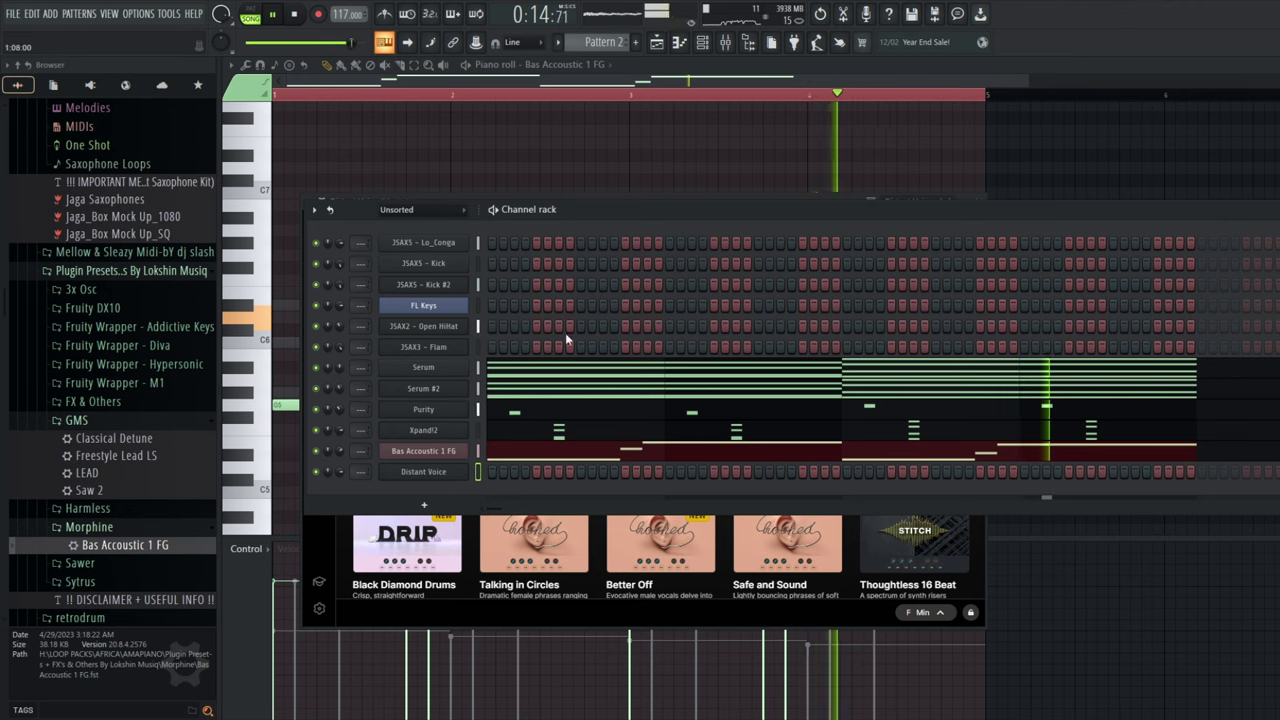
# Add an empty Sampler channel below Distant Voice and open its piano roll.
pyautogui.click(424, 507)
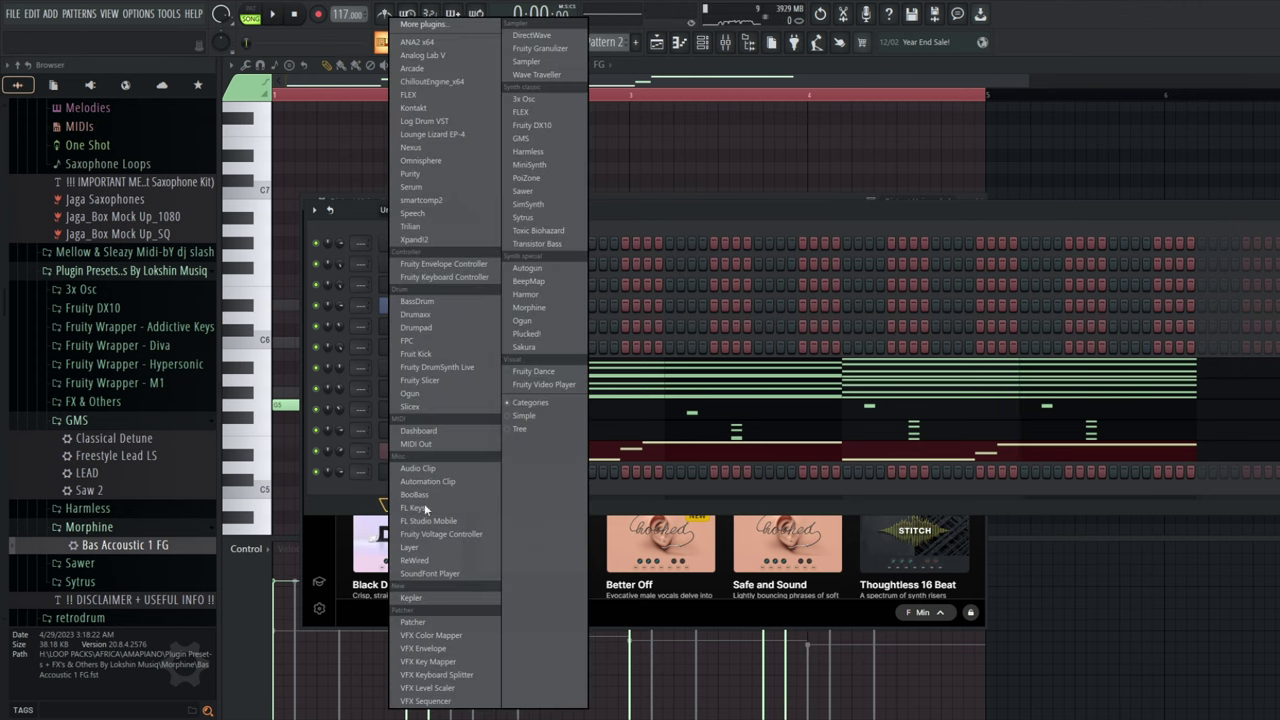
pyautogui.click(525, 64)
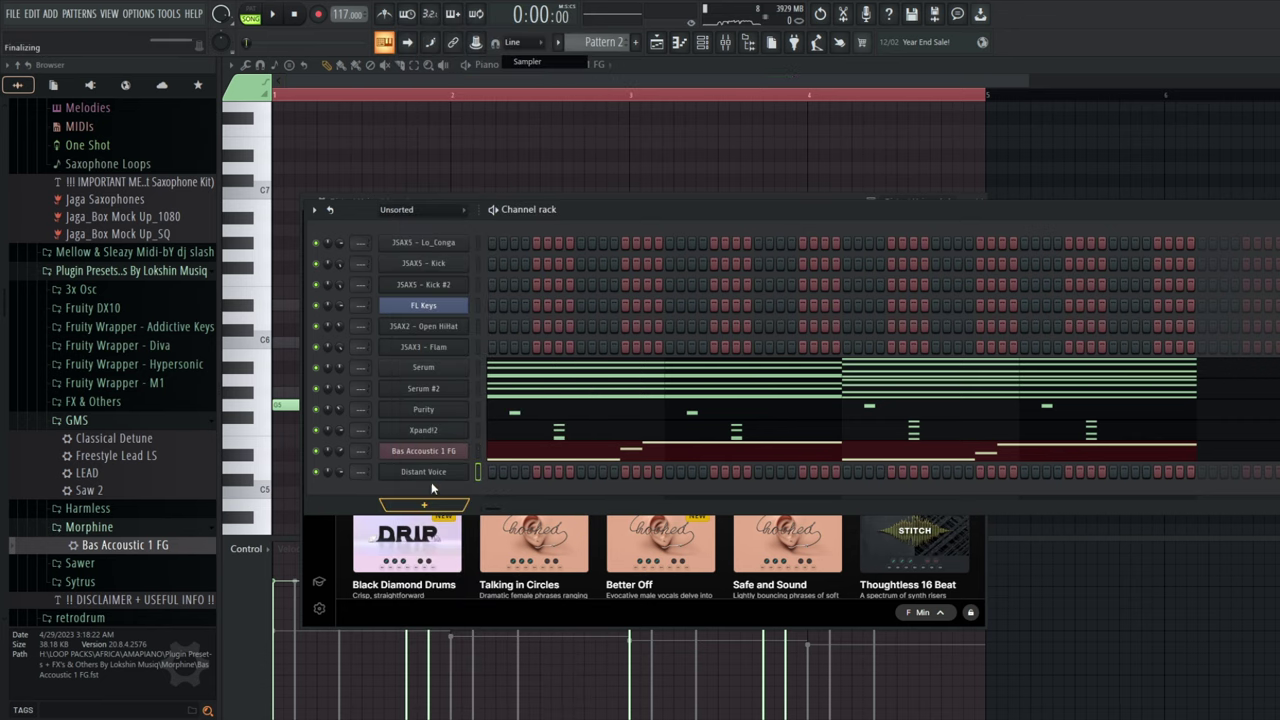
pyautogui.click(701, 219)
pyautogui.rightClick(455, 481)
pyautogui.click(492, 481)
# Stamp a G major scale from G5 to F#6 at bar 1 of the Sampler and stretch its notes across four bars.
pyautogui.click(289, 65)
pyautogui.click(314, 262)
pyautogui.click(289, 409)
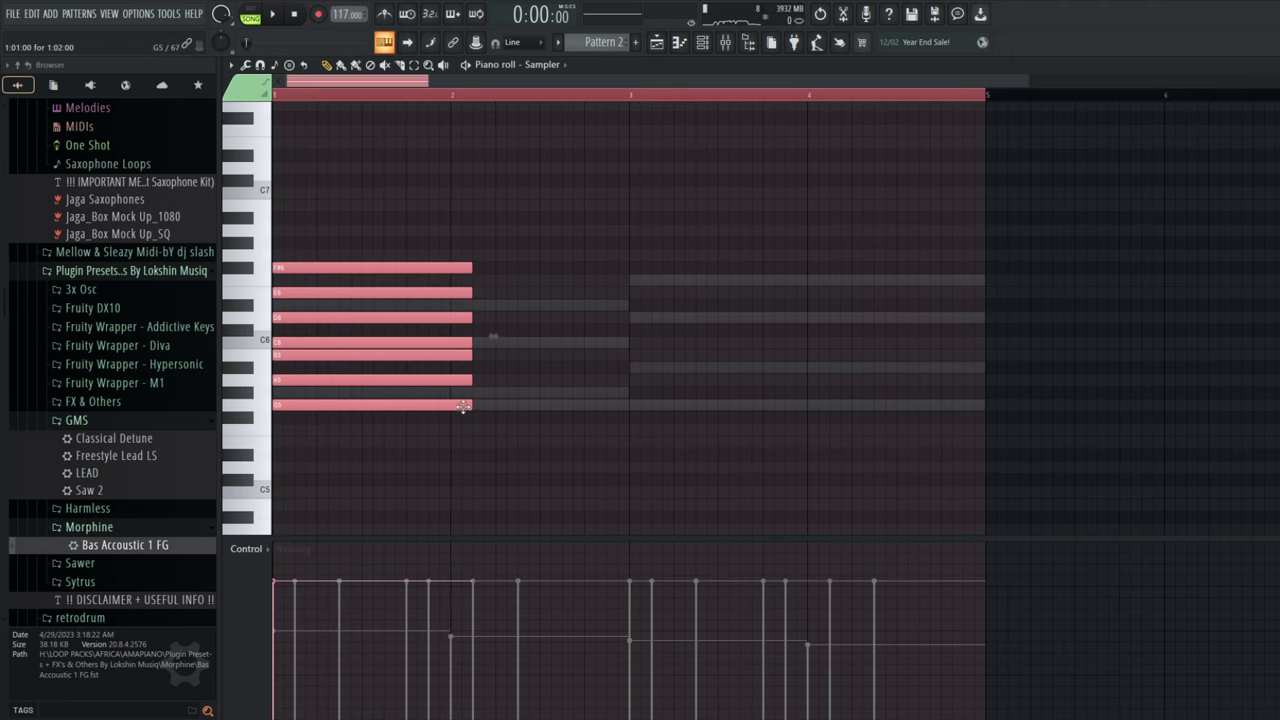
pyautogui.moveTo(468, 405); pyautogui.dragTo(948, 412)
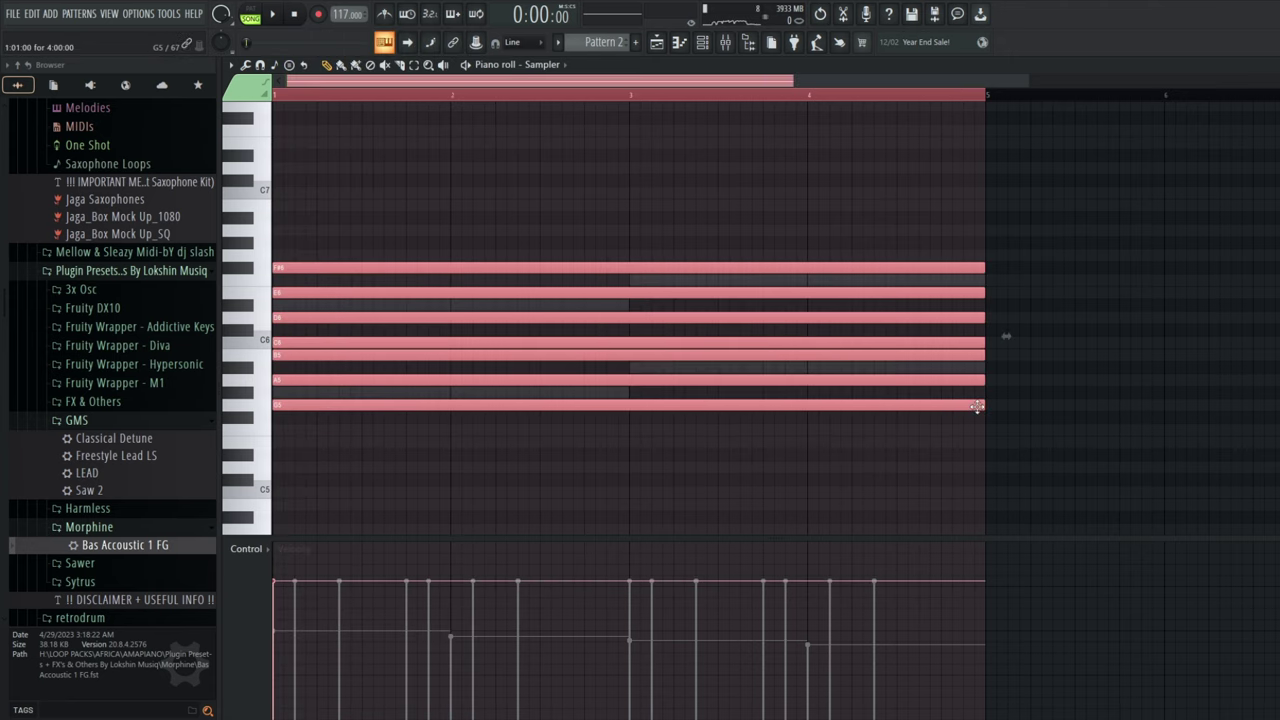
# Duplicate the four-bar scale notes into bars 5 to 8 and transpose the copy down one octave.
pyautogui.hotkey('ctrl', 'b')
pyautogui.hotkey('ctrl', 'Down')
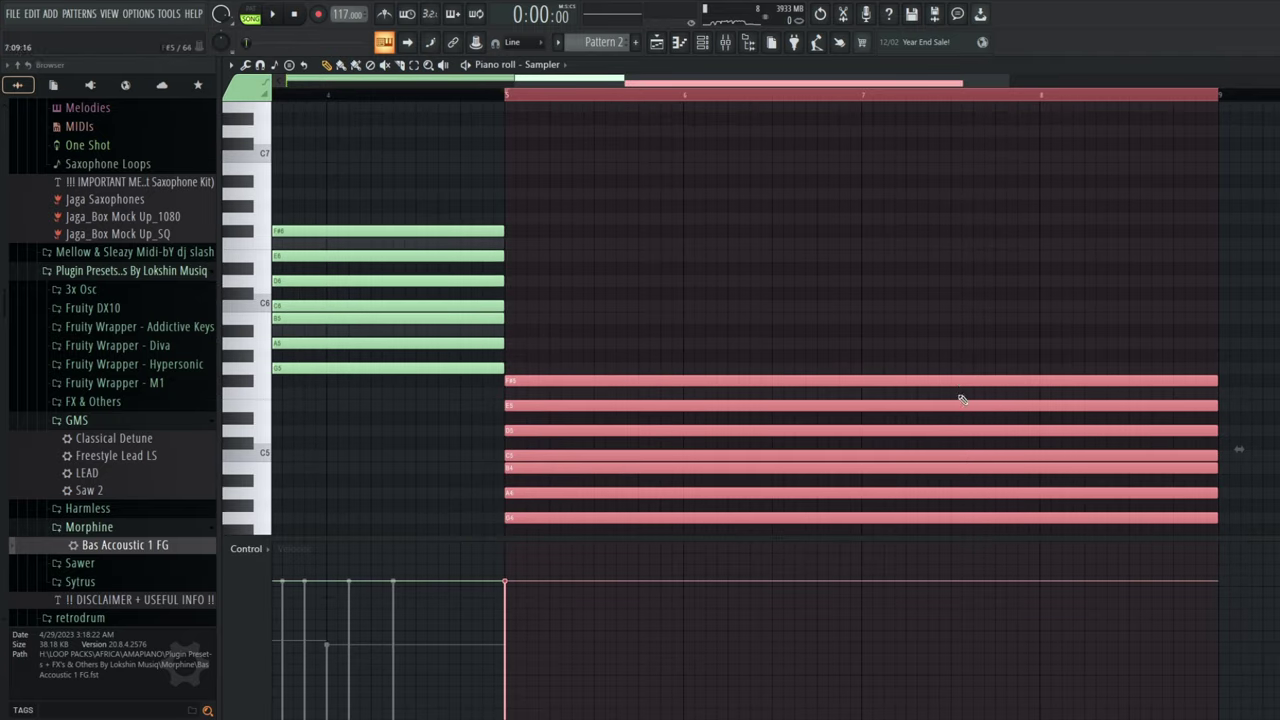
# Move the lower scale copy back to bar 1 and transpose all the Sampler's scale notes up eight semitones.
pyautogui.moveTo(954, 385); pyautogui.dragTo(2, 378)
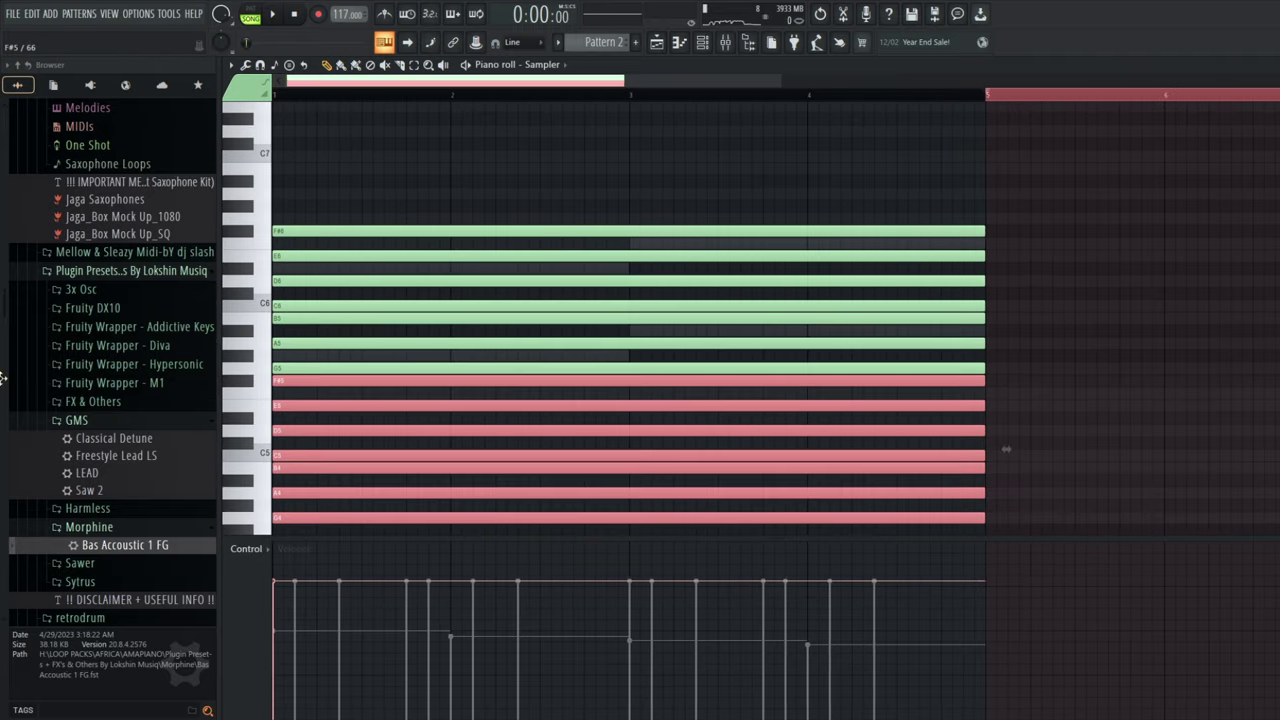
pyautogui.hotkey('ctrl', 'a')
pyautogui.hotkey('shift', 'Up')
pyautogui.hotkey('shift', 'Up')
pyautogui.hotkey('shift', 'Up')
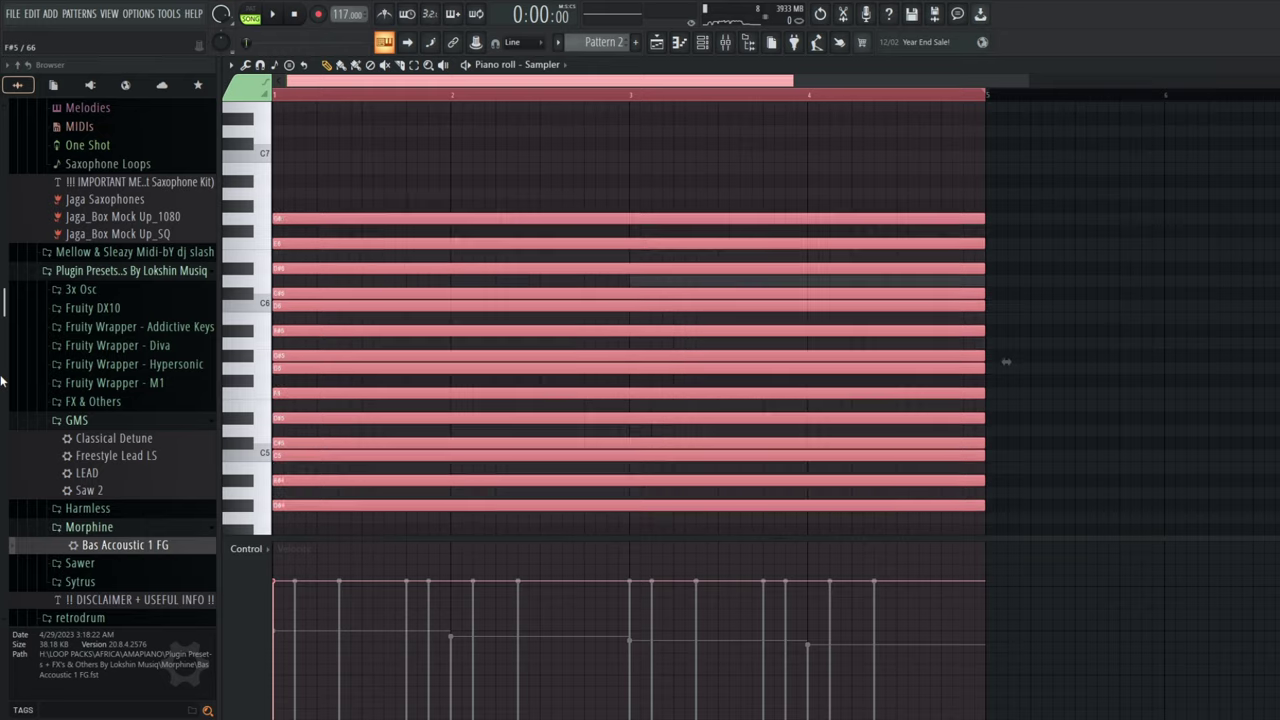
pyautogui.hotkey('shift', 'Up')
pyautogui.hotkey('shift', 'Up')
pyautogui.hotkey('shift', 'Up')
pyautogui.hotkey('shift', 'Up')
pyautogui.hotkey('shift', 'Up')
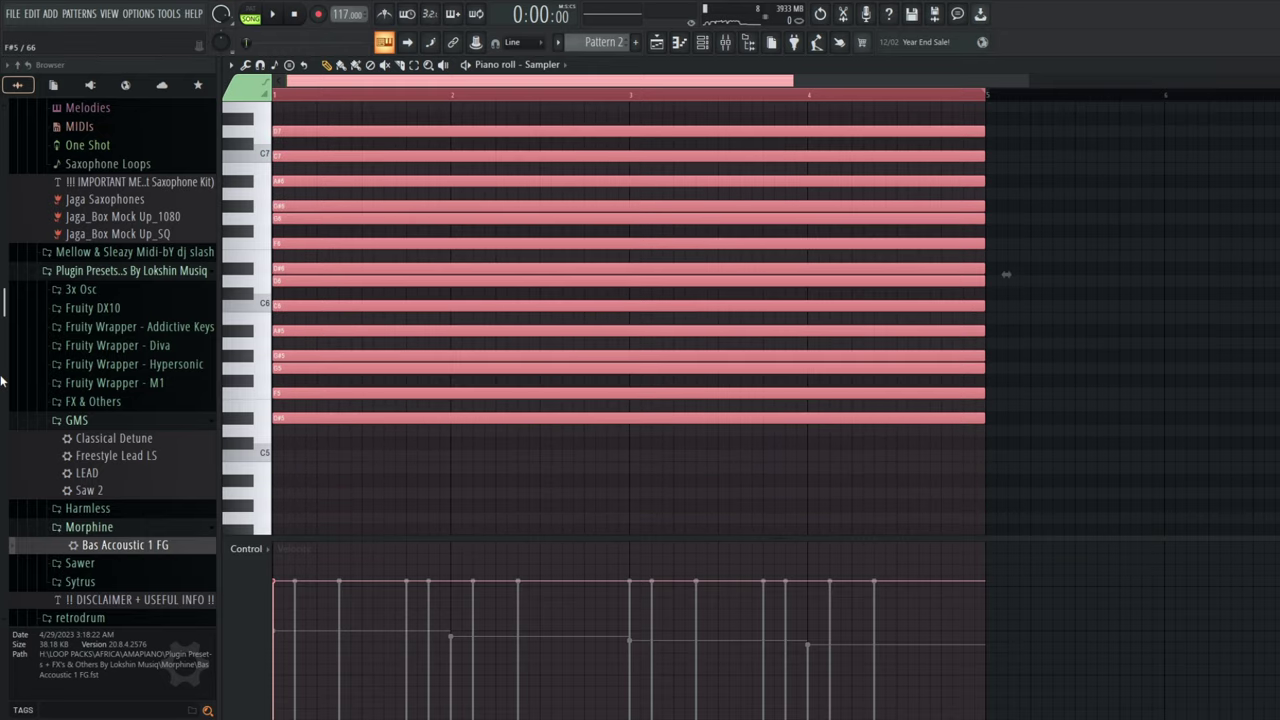
# Delete all the scale notes from the Sampler.
pyautogui.press('Up')
pyautogui.press('Delete')
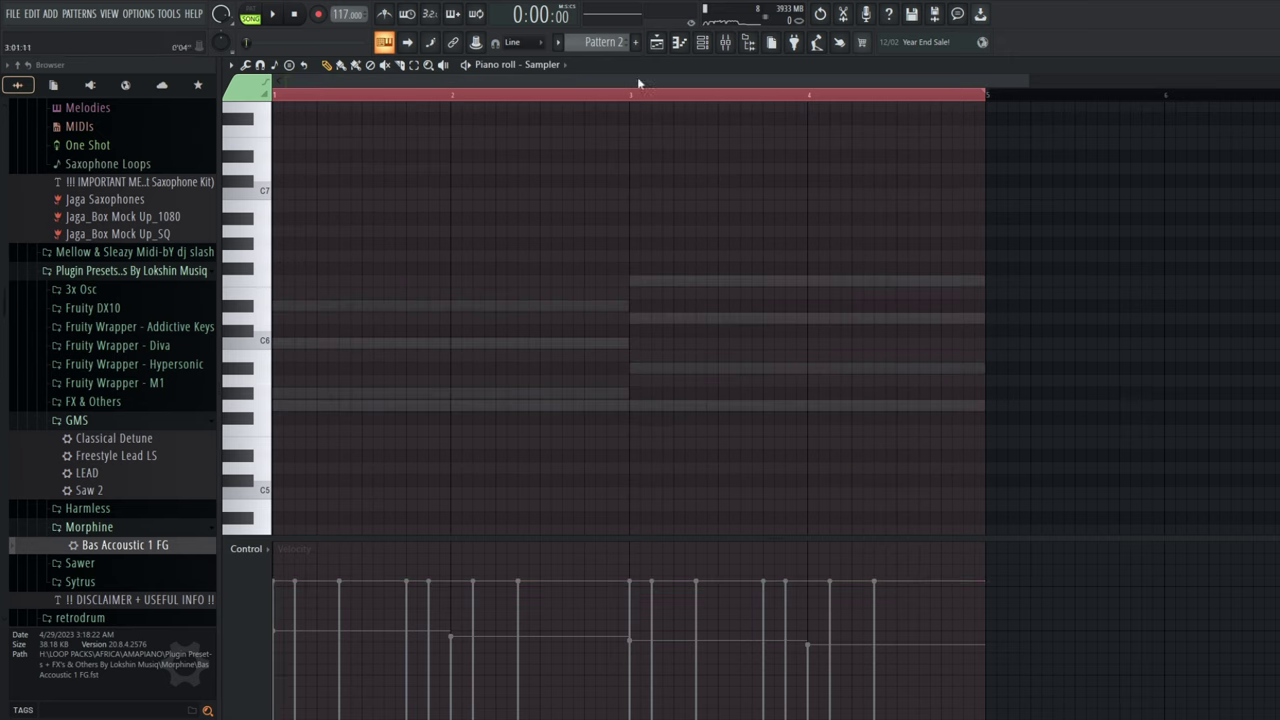
# Lock Arcade's session key to E♭ Maj on the Distant Voice channel and lower the channel volume to 61%.
pyautogui.click(703, 44)
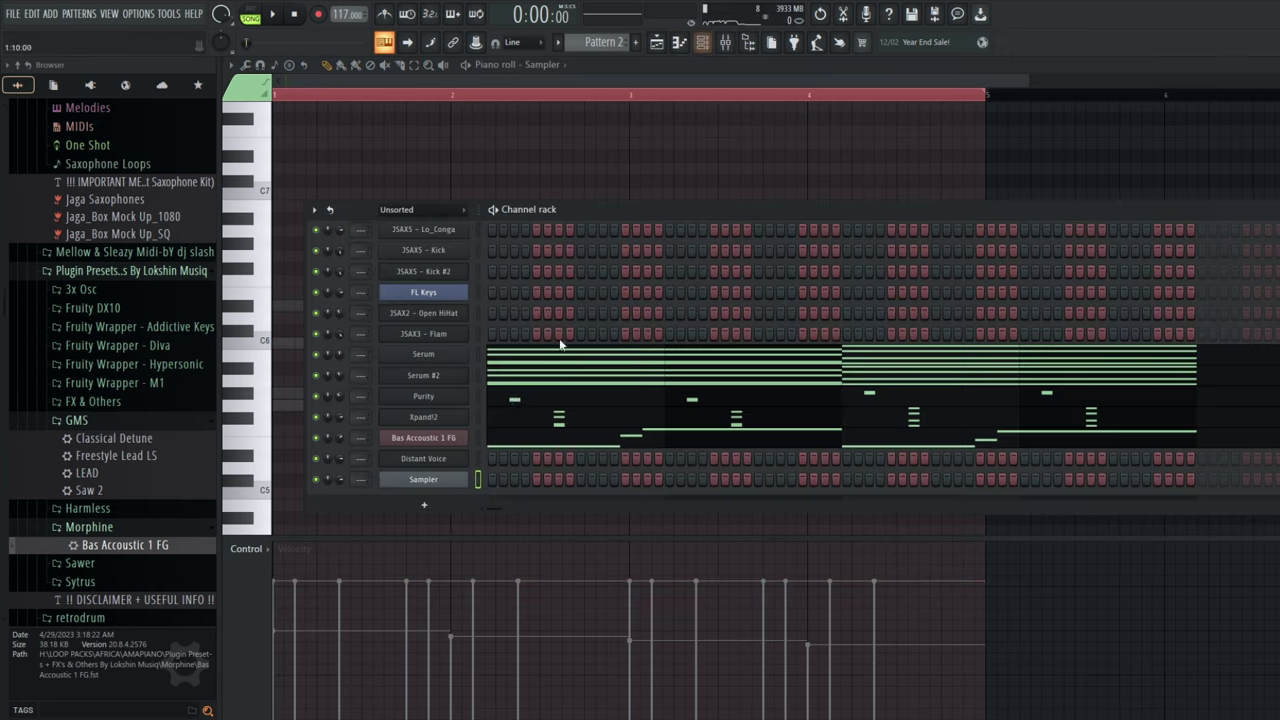
pyautogui.click(431, 459)
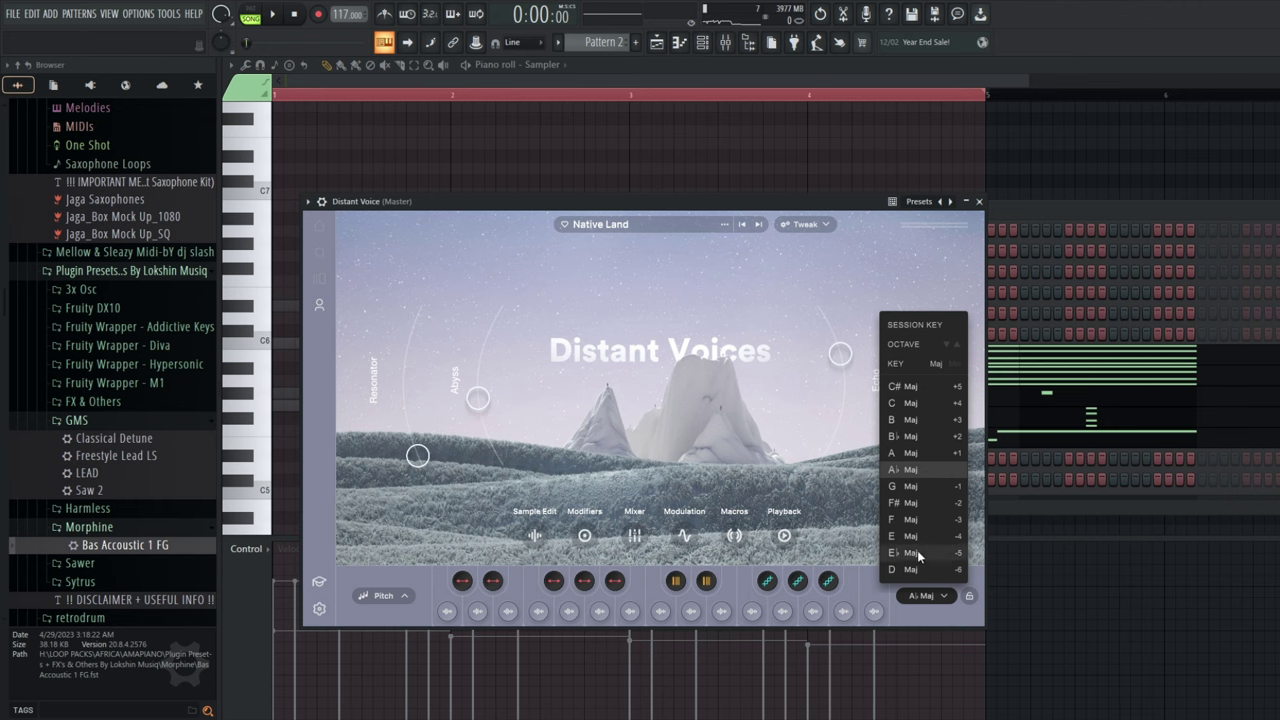
pyautogui.click(783, 427)
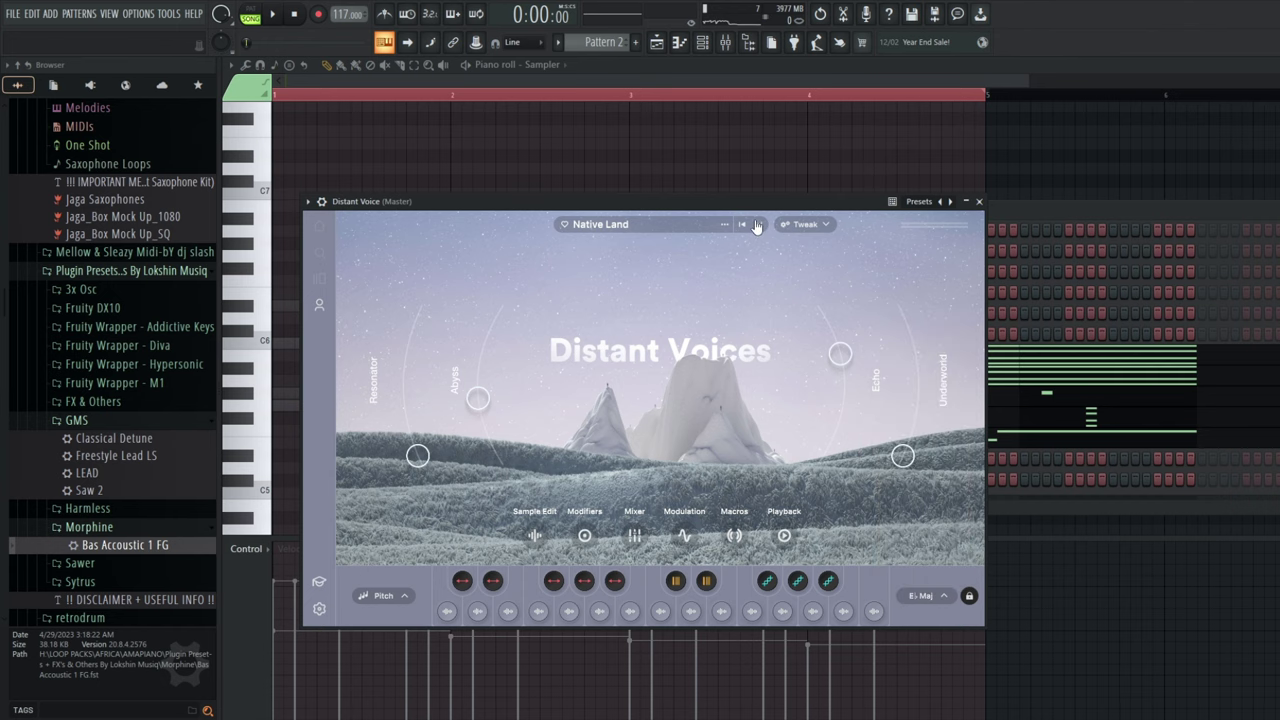
pyautogui.click(1040, 218)
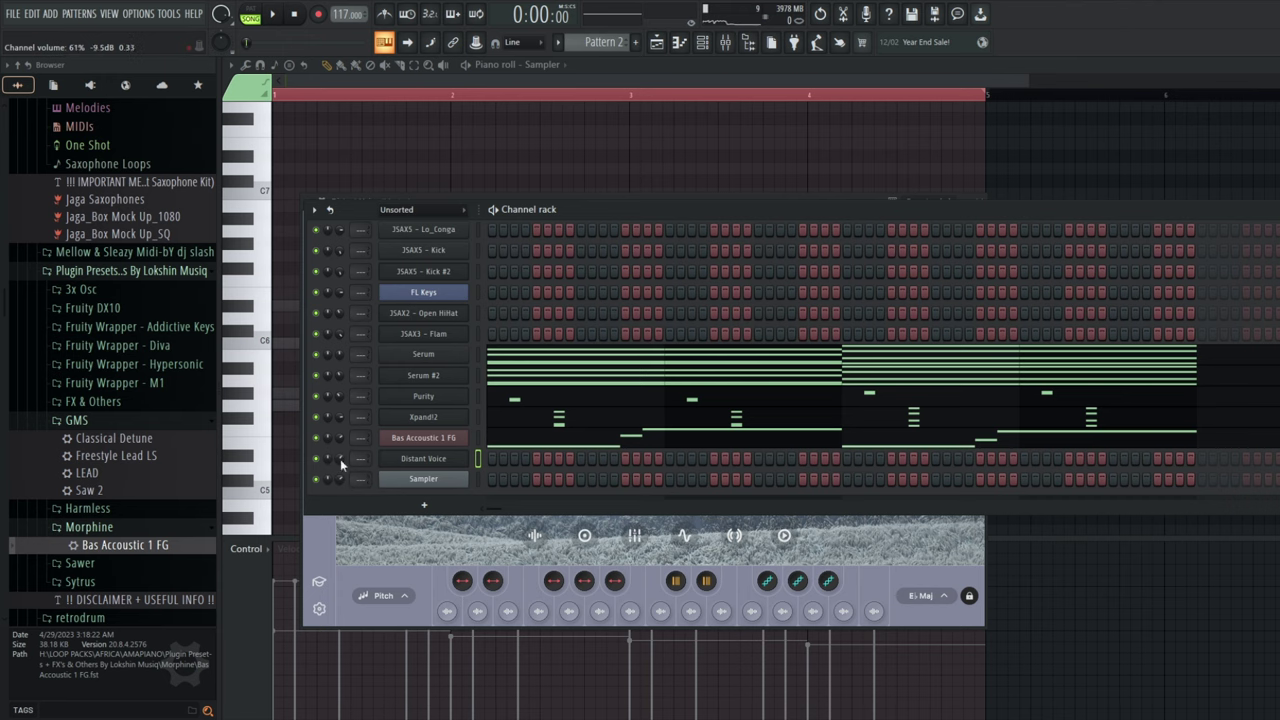
# Switch the piano roll to Distant Voice and place a C5 note spanning bars 1 to 4.
pyautogui.click(343, 86)
pyautogui.click(286, 343)
pyautogui.moveTo(278, 348); pyautogui.dragTo(252, 430)
pyautogui.rightClick(312, 438)
pyautogui.click(530, 64)
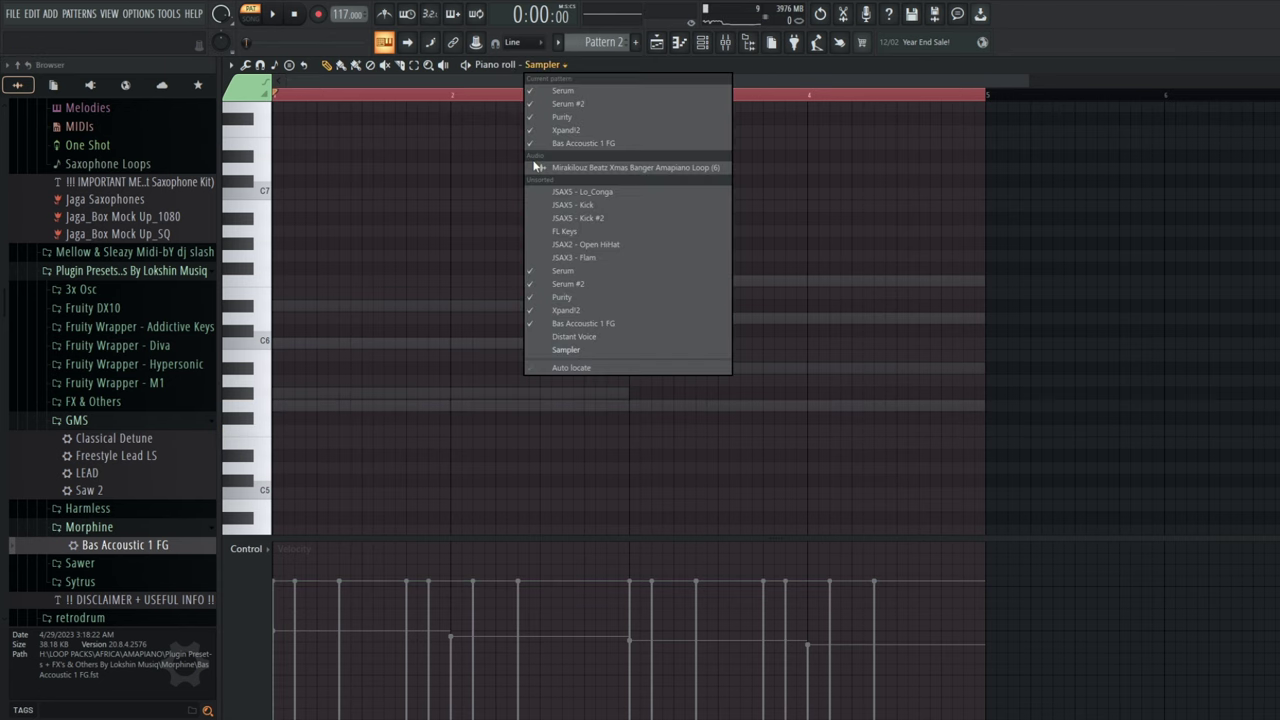
pyautogui.click(558, 336)
pyautogui.click(280, 416)
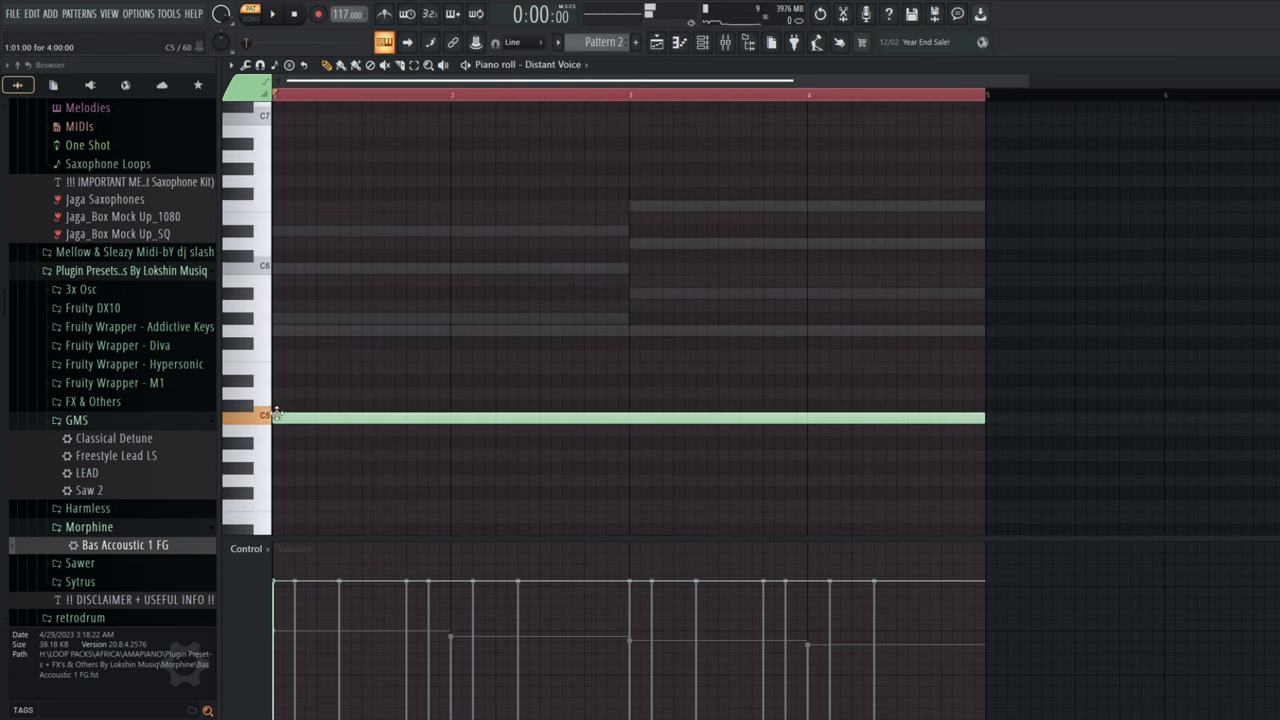
# Shorten the Distant Voice note to six steps, raise it to D5 and audition it.
pyautogui.press('space')
pyautogui.moveTo(985, 417); pyautogui.dragTo(277, 415)
pyautogui.press('space')
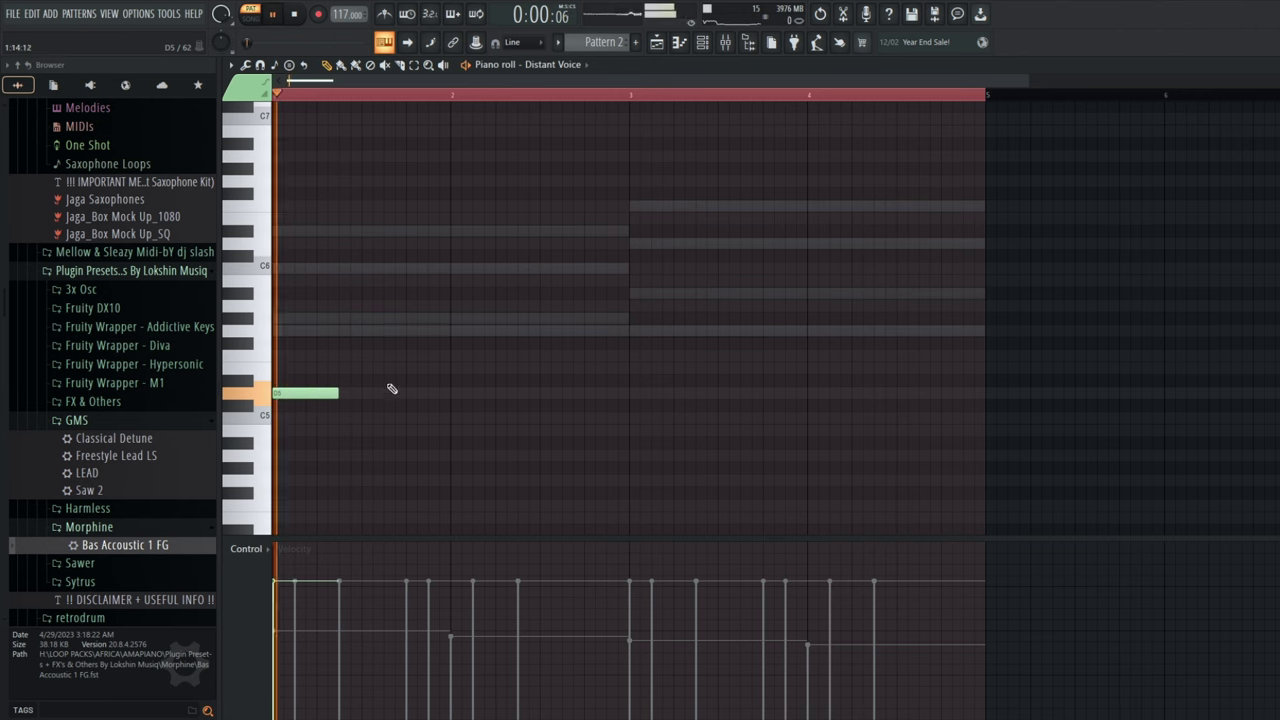
pyautogui.press('space')
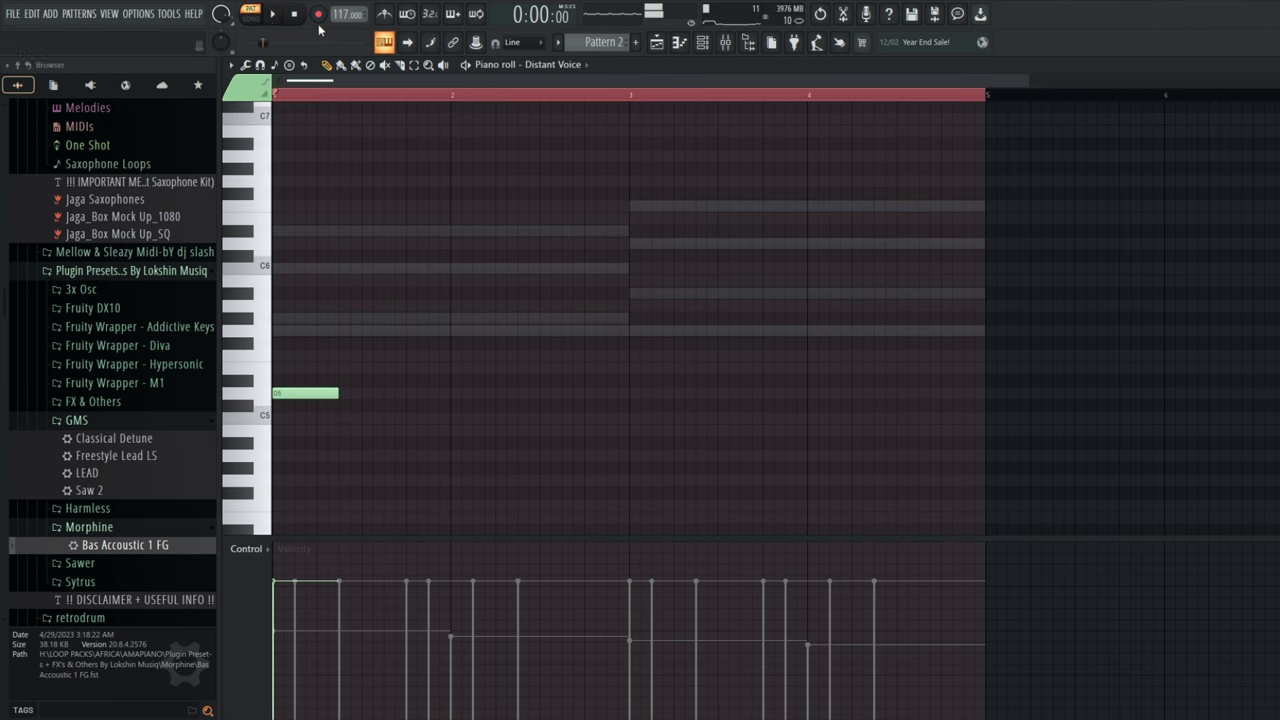
# Switch playback to song mode and move the D5 note so that it ends at bar 2.
pyautogui.click(268, 15)
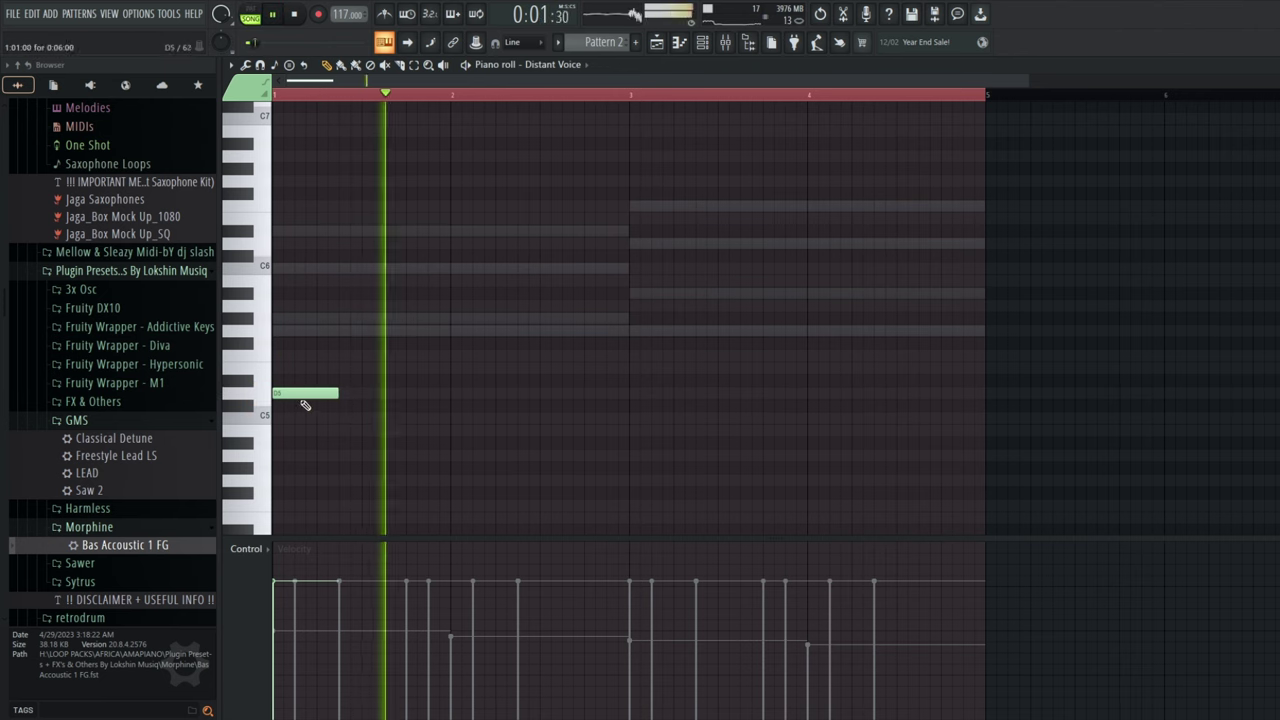
pyautogui.moveTo(407, 390); pyautogui.dragTo(418, 390)
pyautogui.press('space')
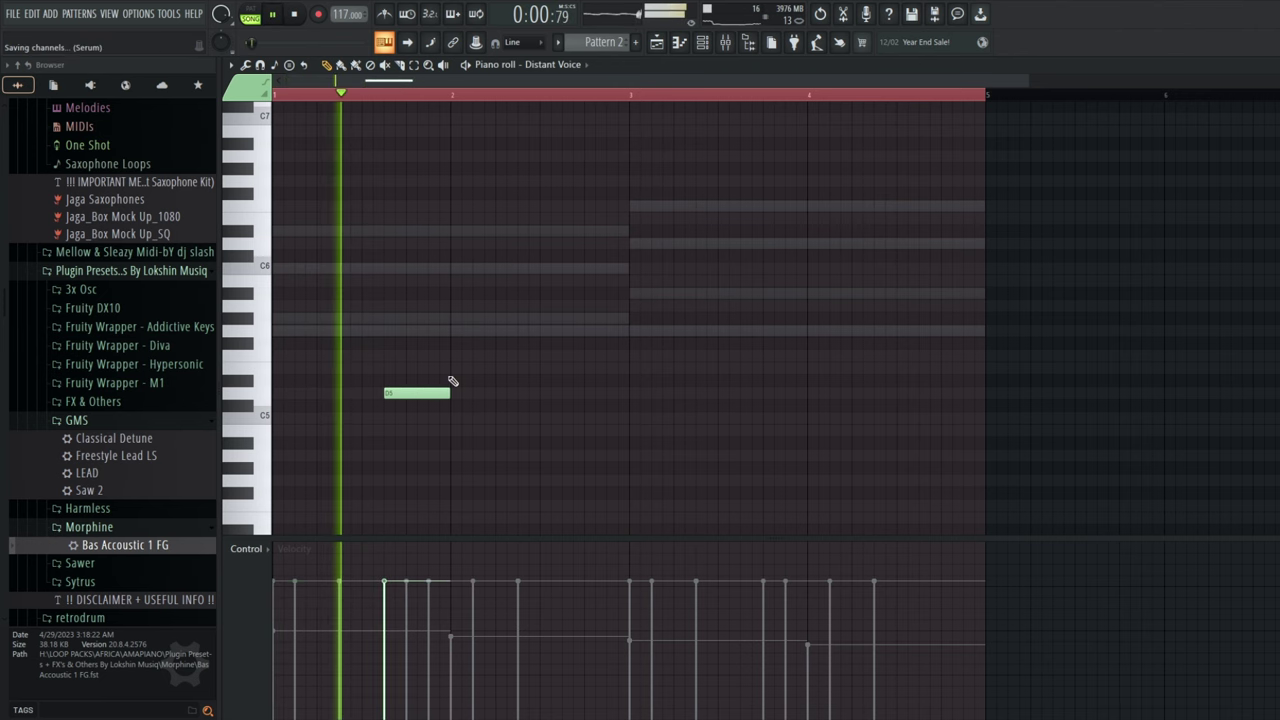
pyautogui.press('space')
pyautogui.press('space')
pyautogui.press('space')
# Lengthen the vocal note to eight steps, add a matching one in the second half of bar 3, and set both to F5.
pyautogui.moveTo(431, 394)
pyautogui.mouseDown()
pyautogui.moveTo(420, 394)
pyautogui.moveTo(448, 386)
pyautogui.mouseUp()
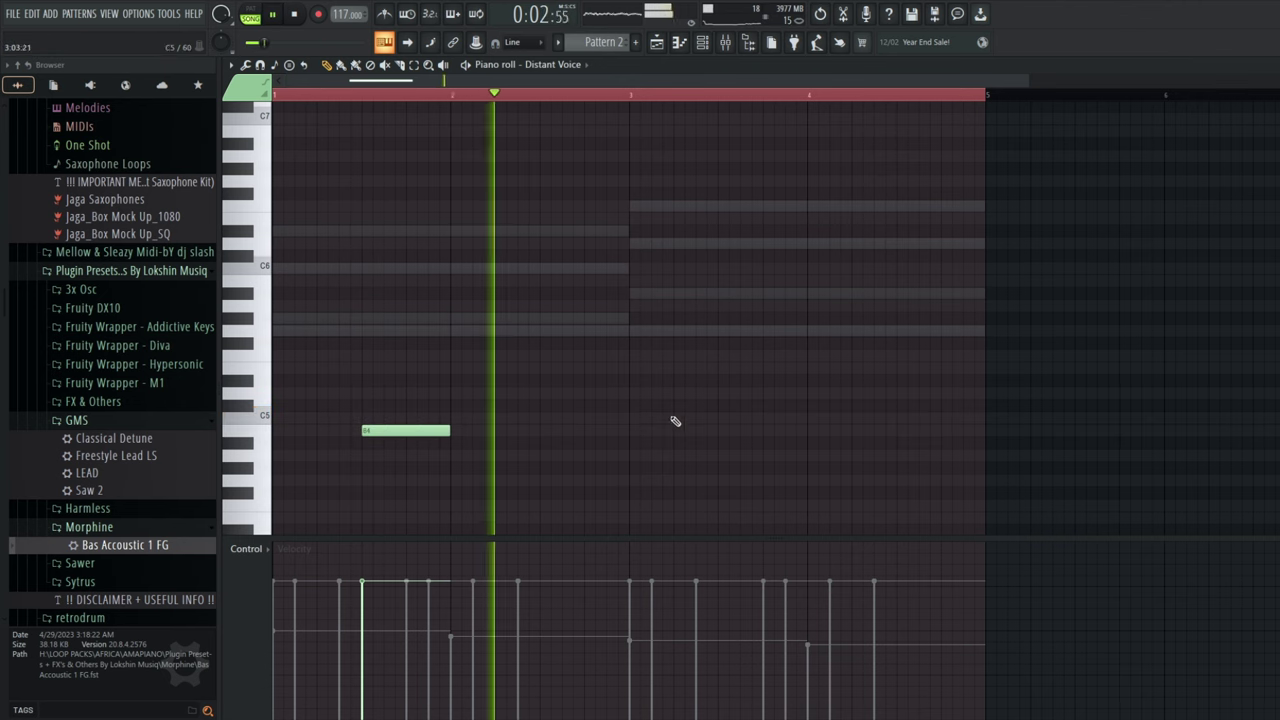
pyautogui.click(742, 418)
pyautogui.press('space')
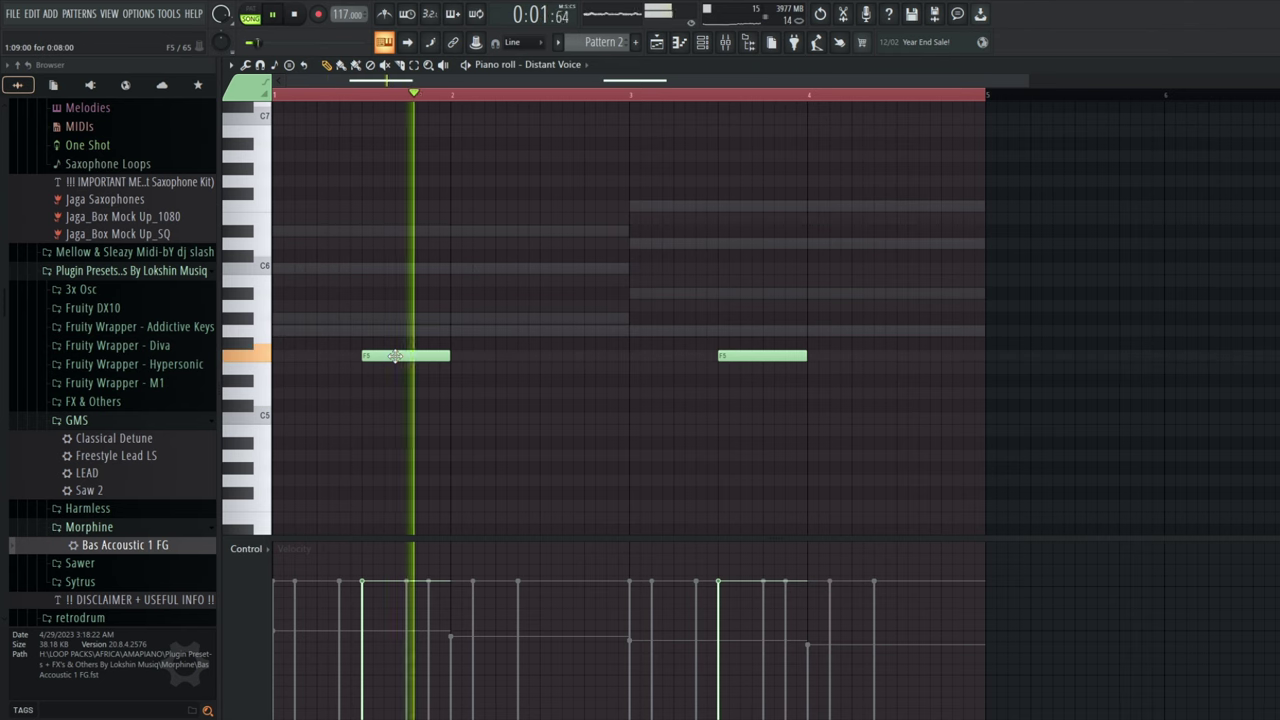
# Try the bar 3 vocal note on C5, then delete that note.
pyautogui.moveTo(766, 357); pyautogui.dragTo(769, 421)
pyautogui.press('space')
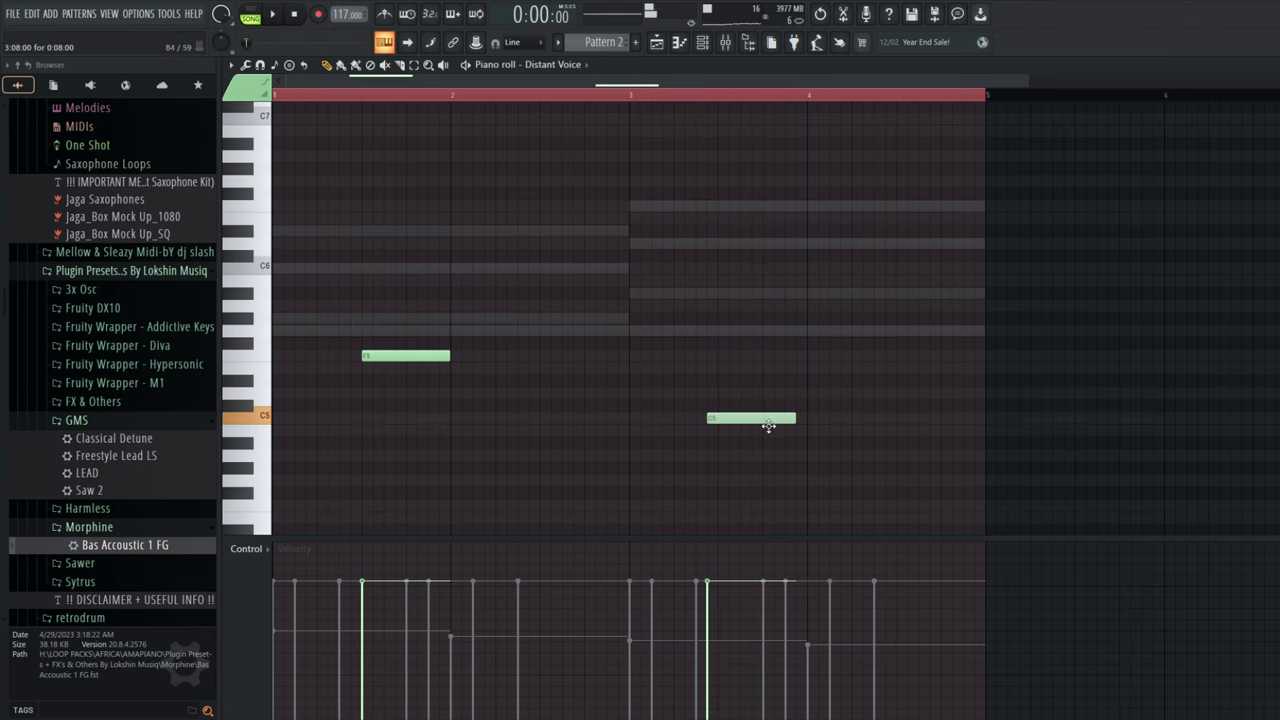
pyautogui.press('space')
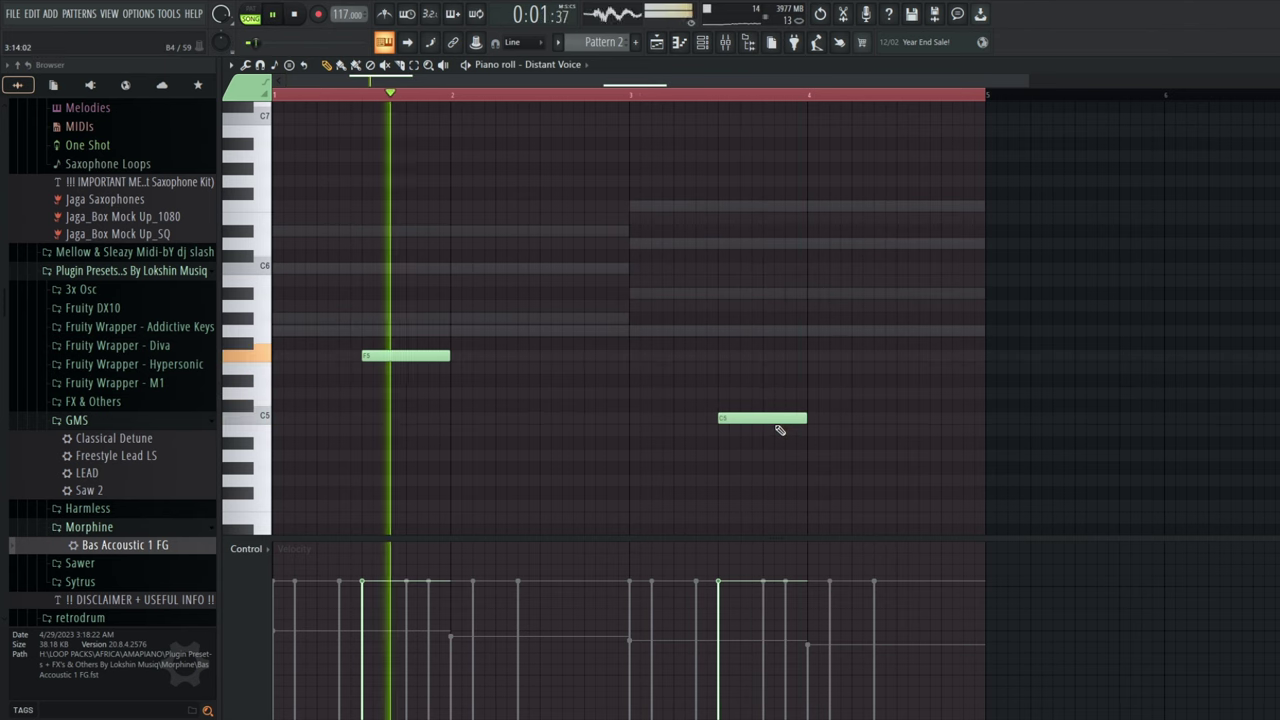
pyautogui.rightClick(758, 418)
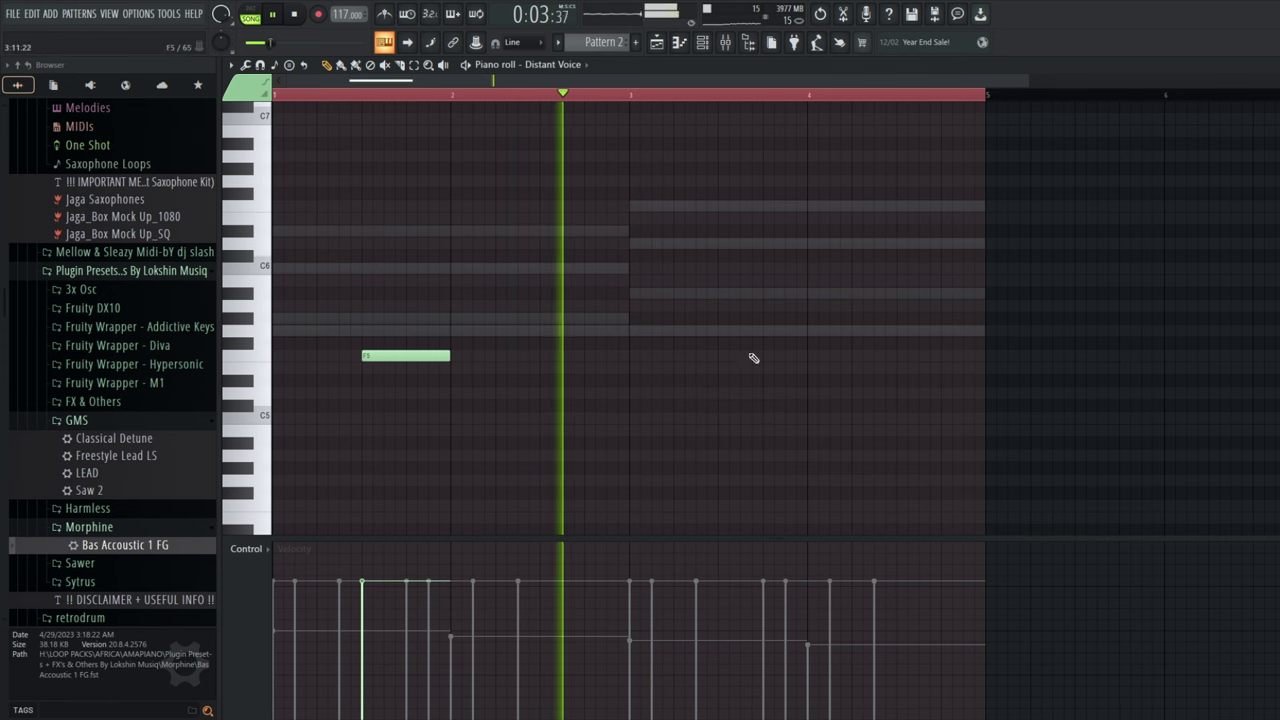
pyautogui.press('space')
# Open Serum #2, try its next preset, return to Pad - Camping and listen to it with the beat.
pyautogui.click(702, 44)
pyautogui.press('space')
pyautogui.press('space')
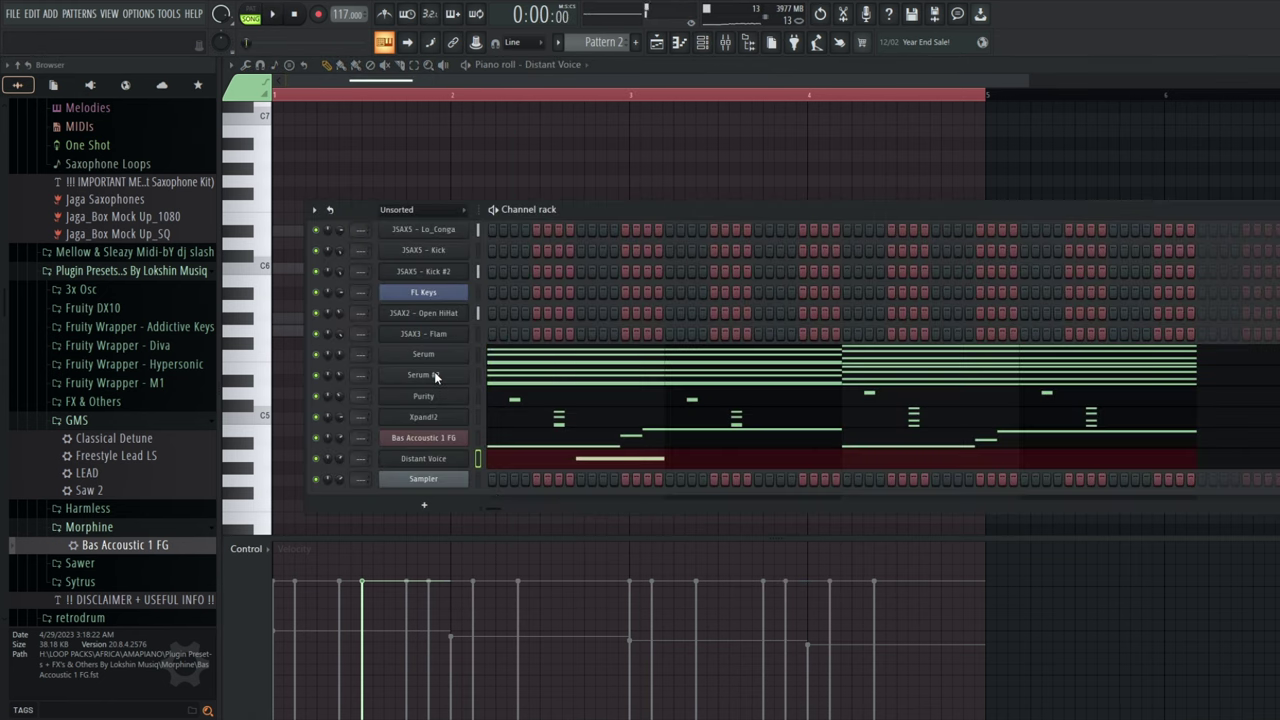
pyautogui.click(435, 377)
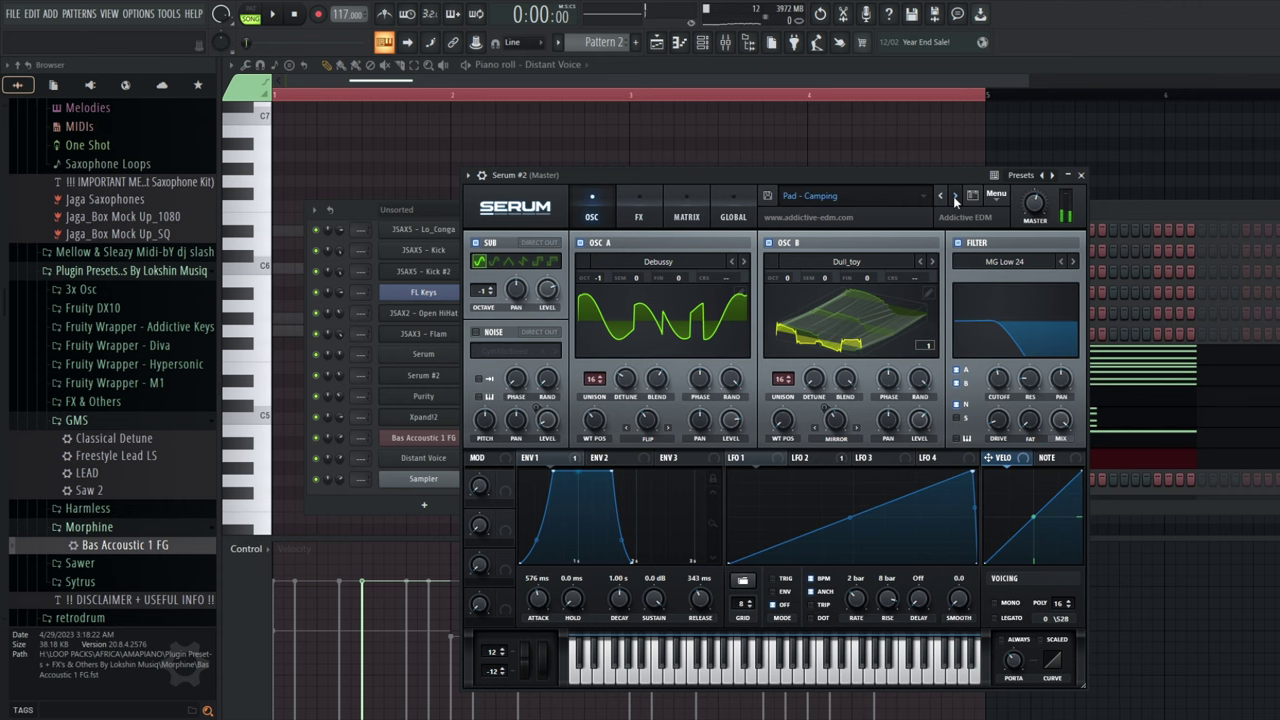
pyautogui.click(955, 197)
pyautogui.click(940, 197)
pyautogui.press('space')
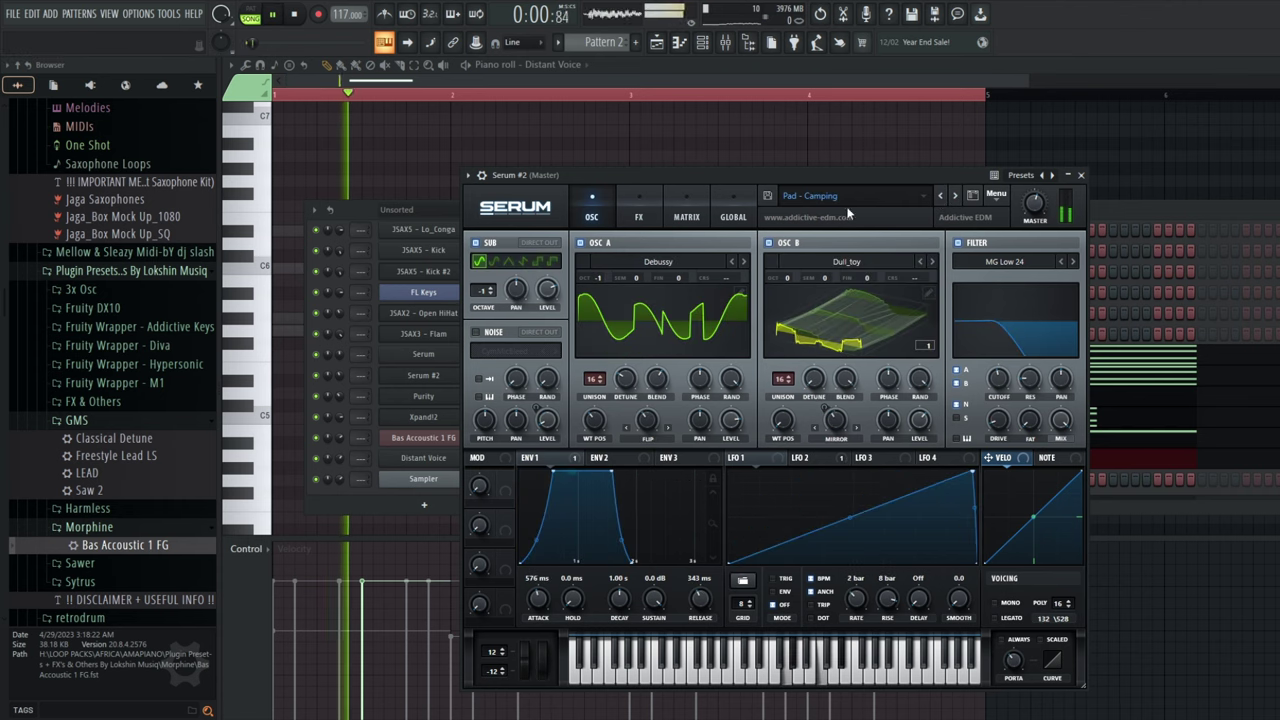
# Add an eight-step G5 note to Distant Voice in the second half of bar 3 and lower the channel volume to 49%.
pyautogui.click(630, 70)
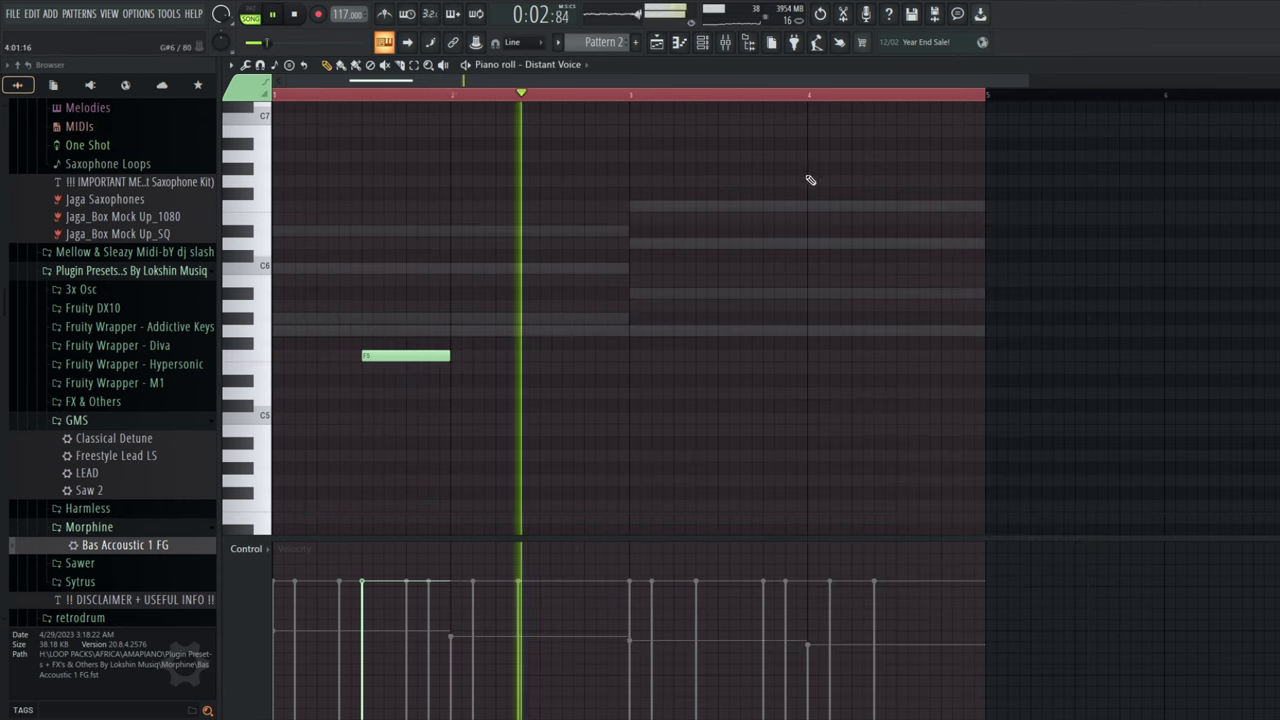
pyautogui.click(722, 330)
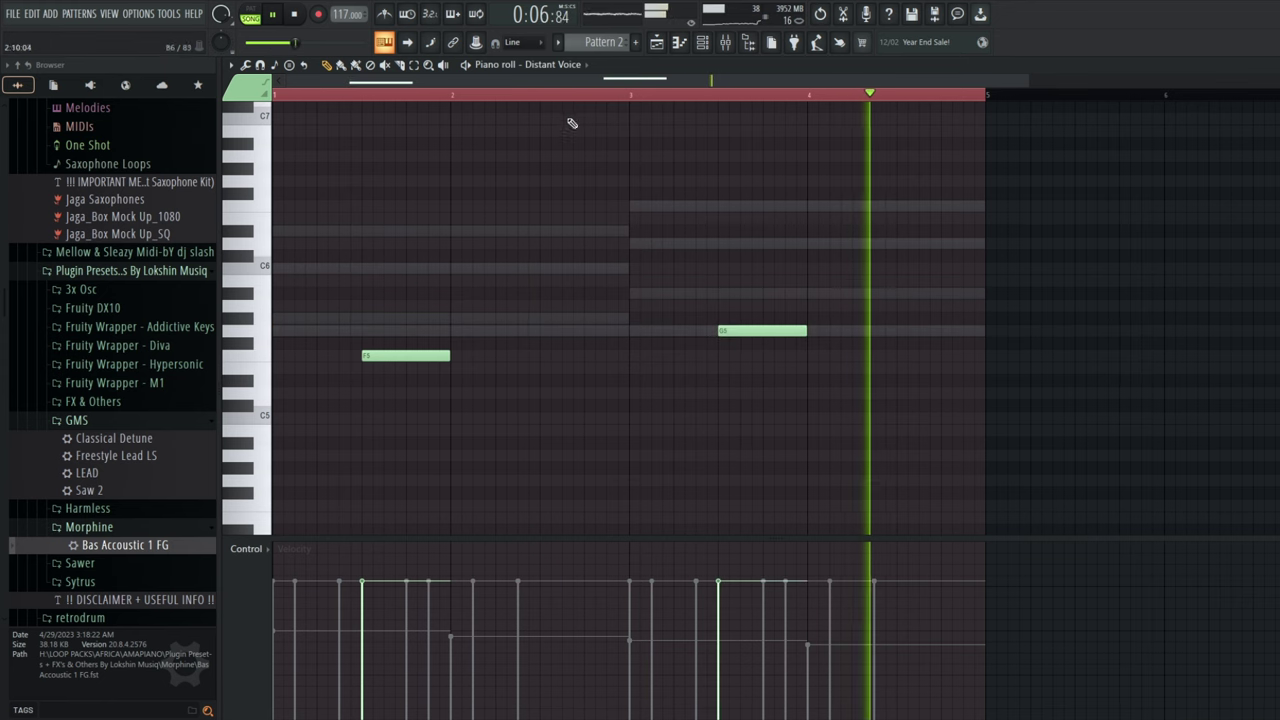
pyautogui.press('F6')
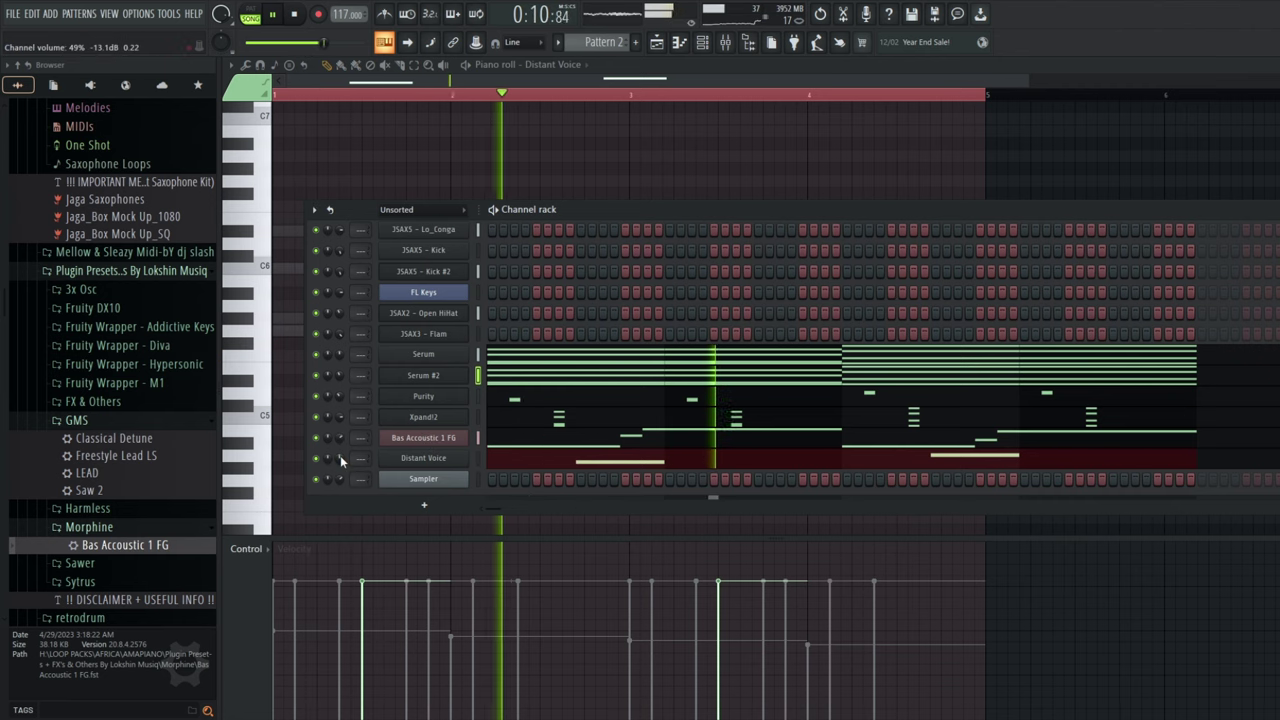
pyautogui.press('space')
# Replace the Serum #2 instrument with Nexus and load the Another Smooth Pad preset.
pyautogui.rightClick(470, 372)
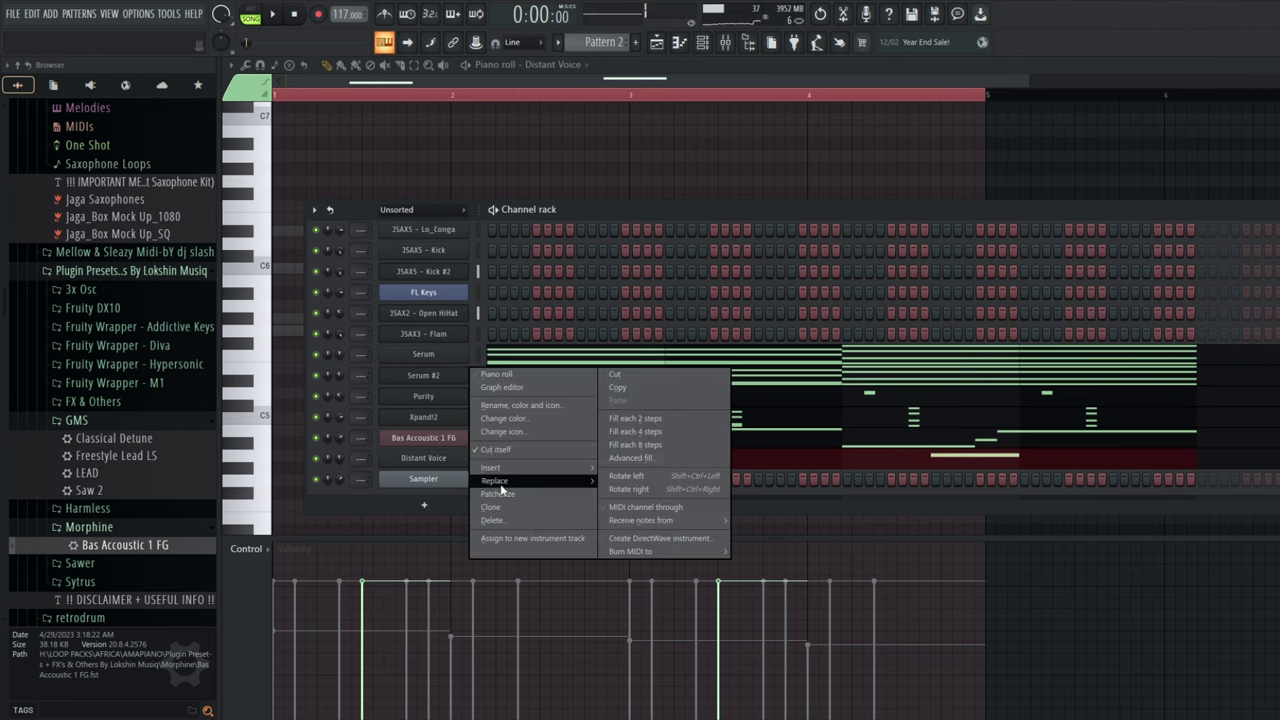
pyautogui.moveTo(502, 487)
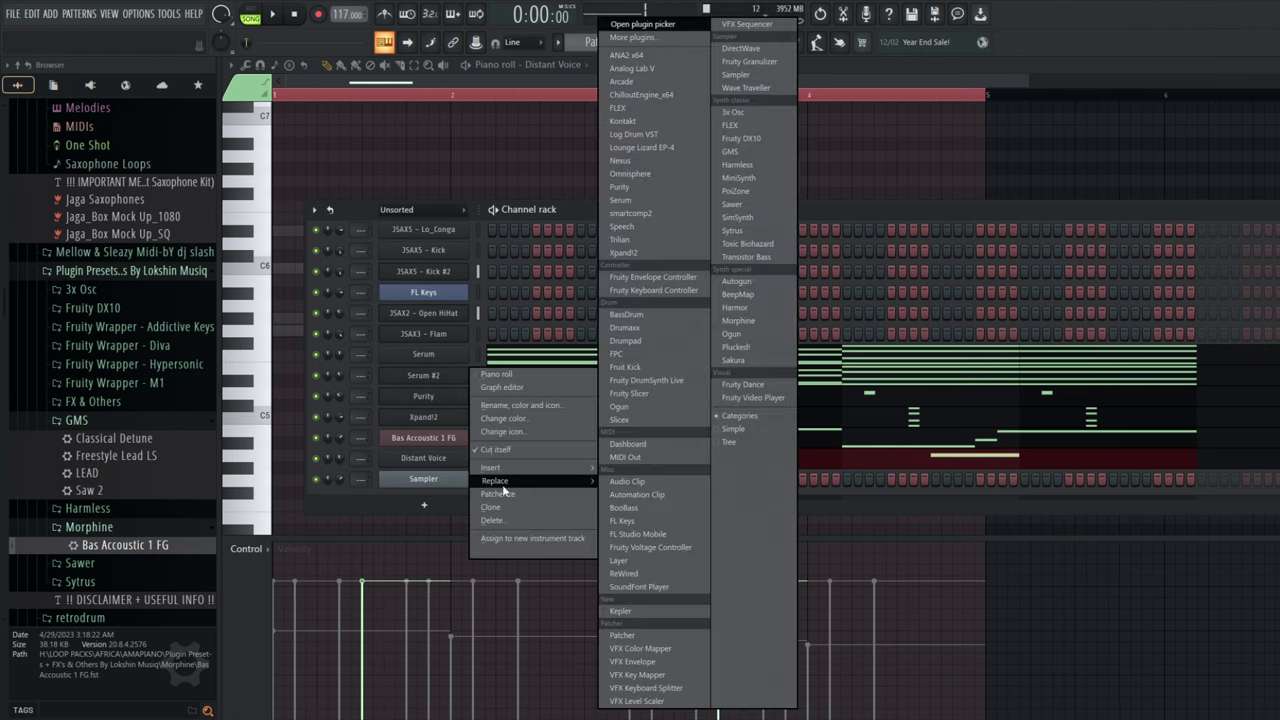
pyautogui.click(637, 163)
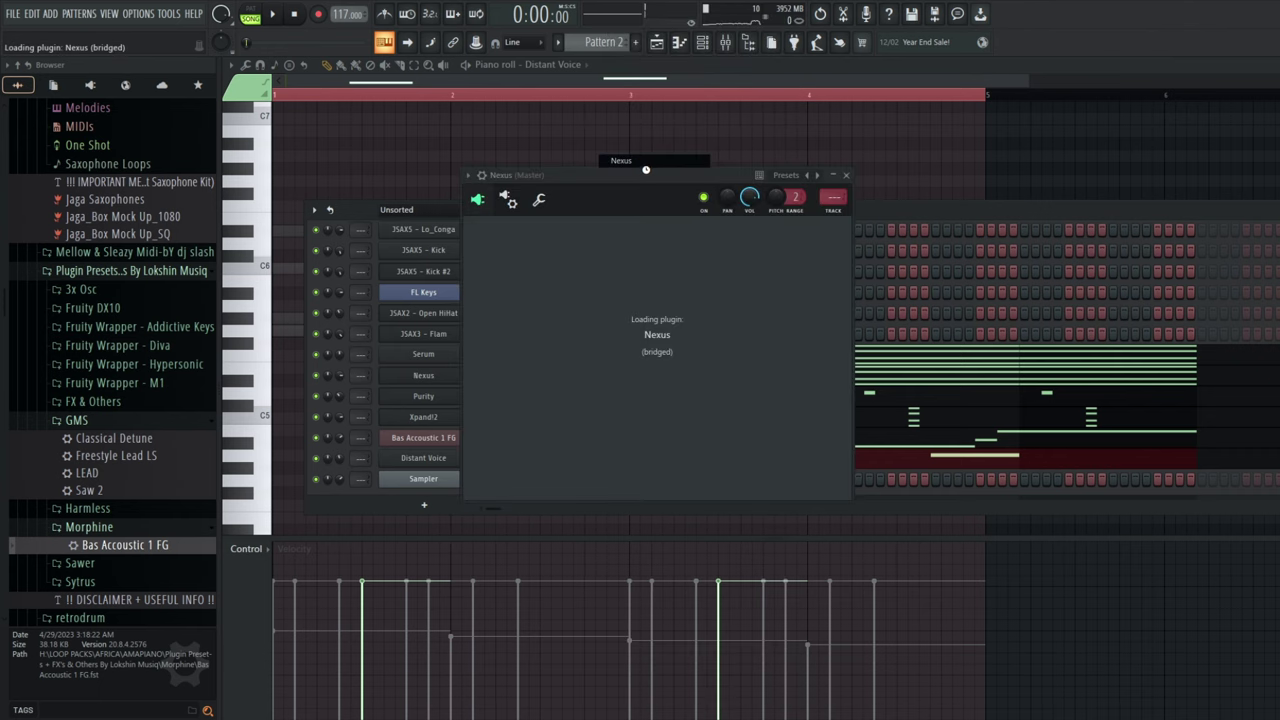
pyautogui.click(982, 176)
pyautogui.click(987, 216)
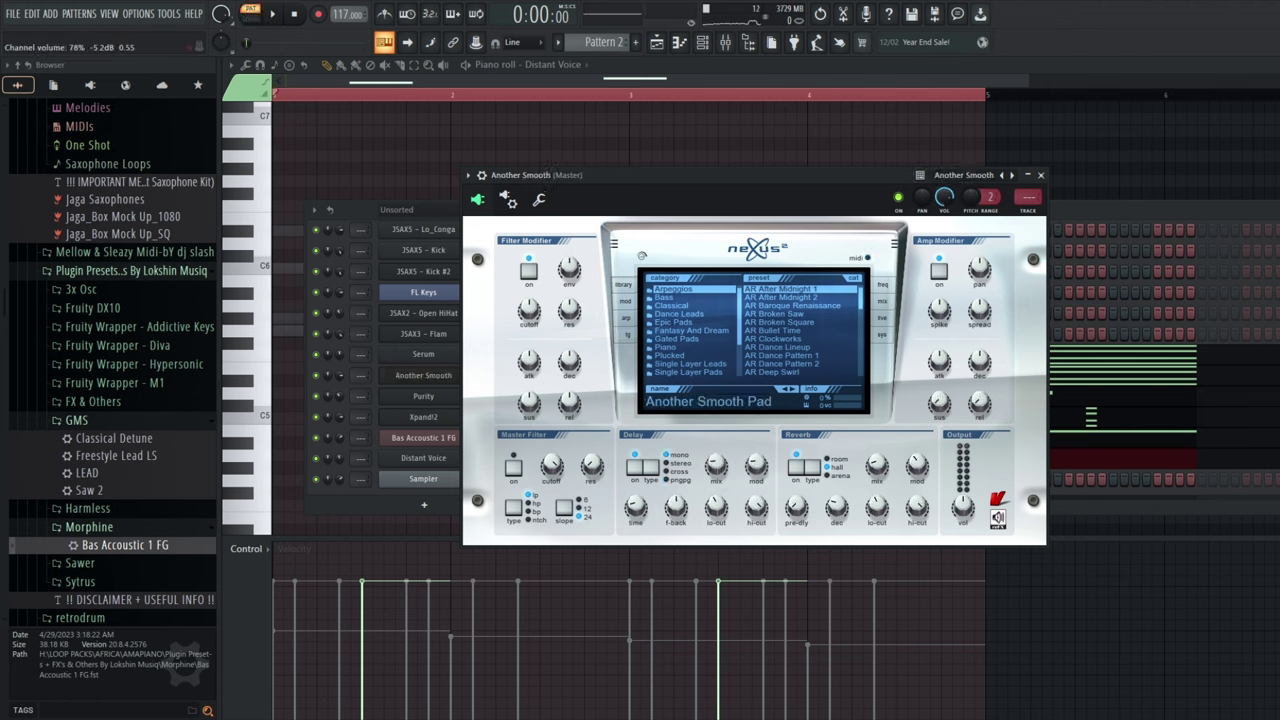
# Try the Another Smooth chords one octave higher, then transpose them back down an octave.
pyautogui.click(1145, 373)
pyautogui.hotkey('ctrl', 'a')
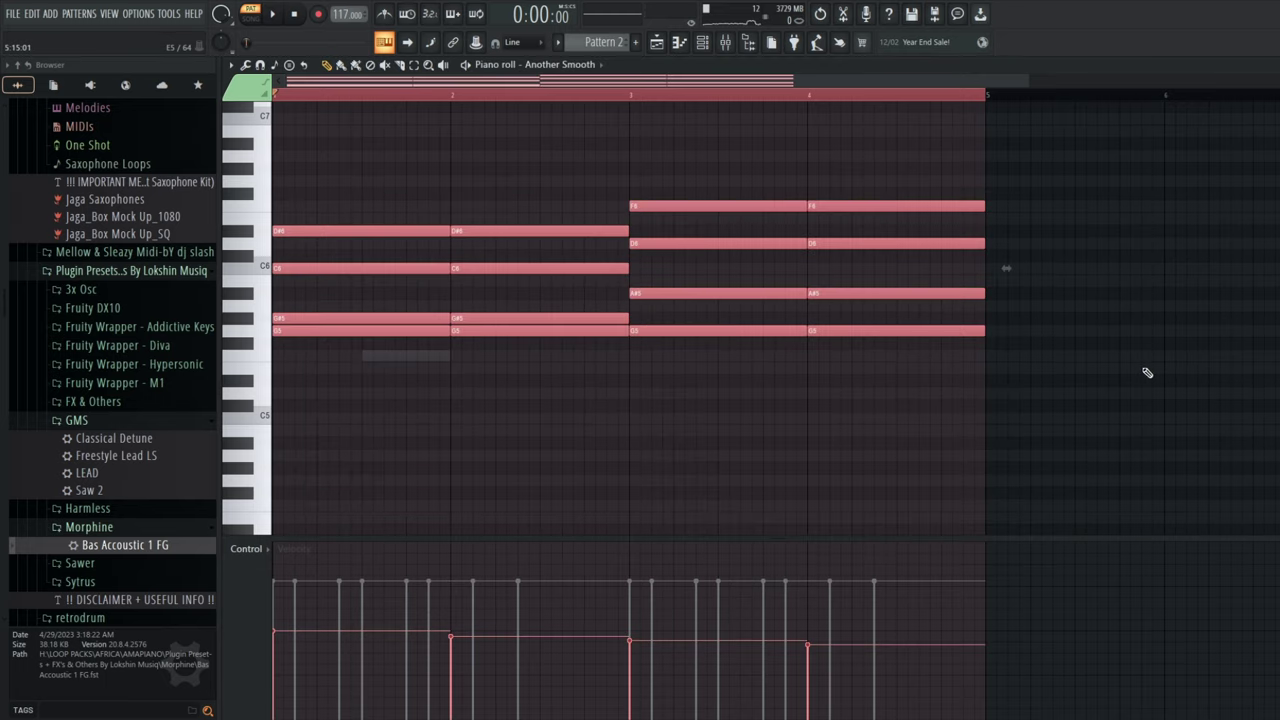
pyautogui.hotkey('ctrl', 'Up')
pyautogui.press('space')
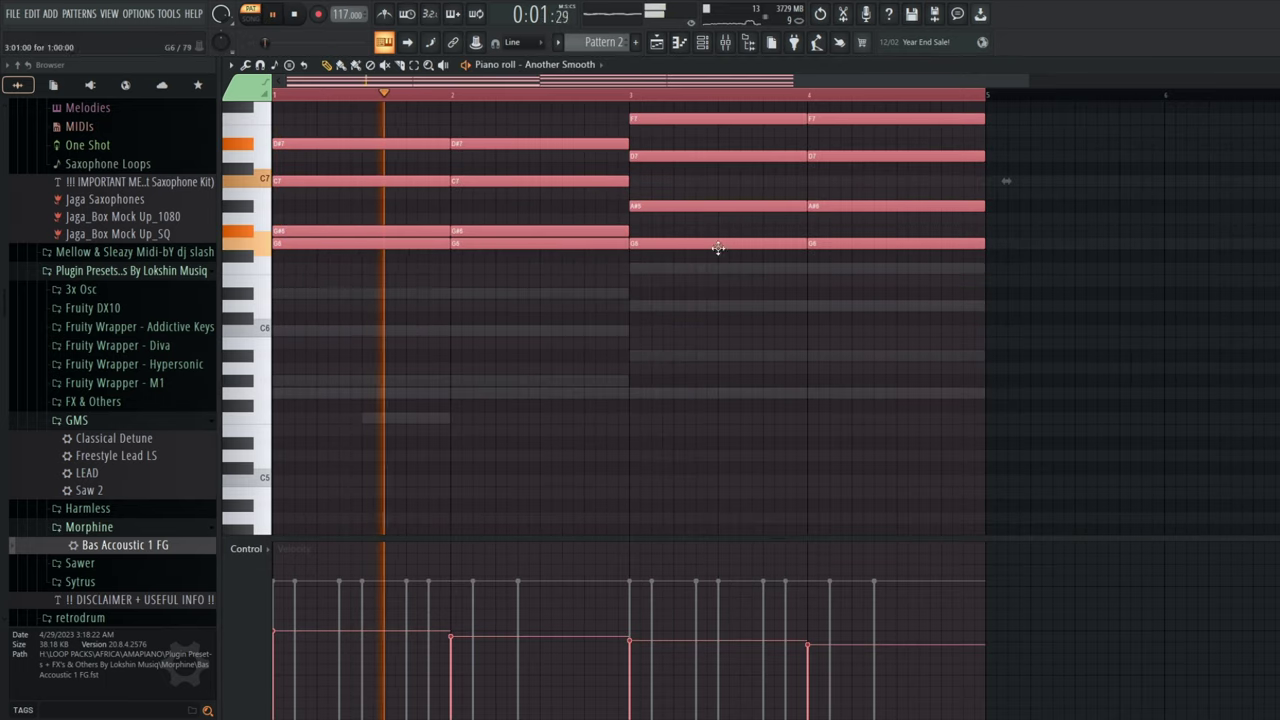
pyautogui.hotkey('ctrl', 'Down')
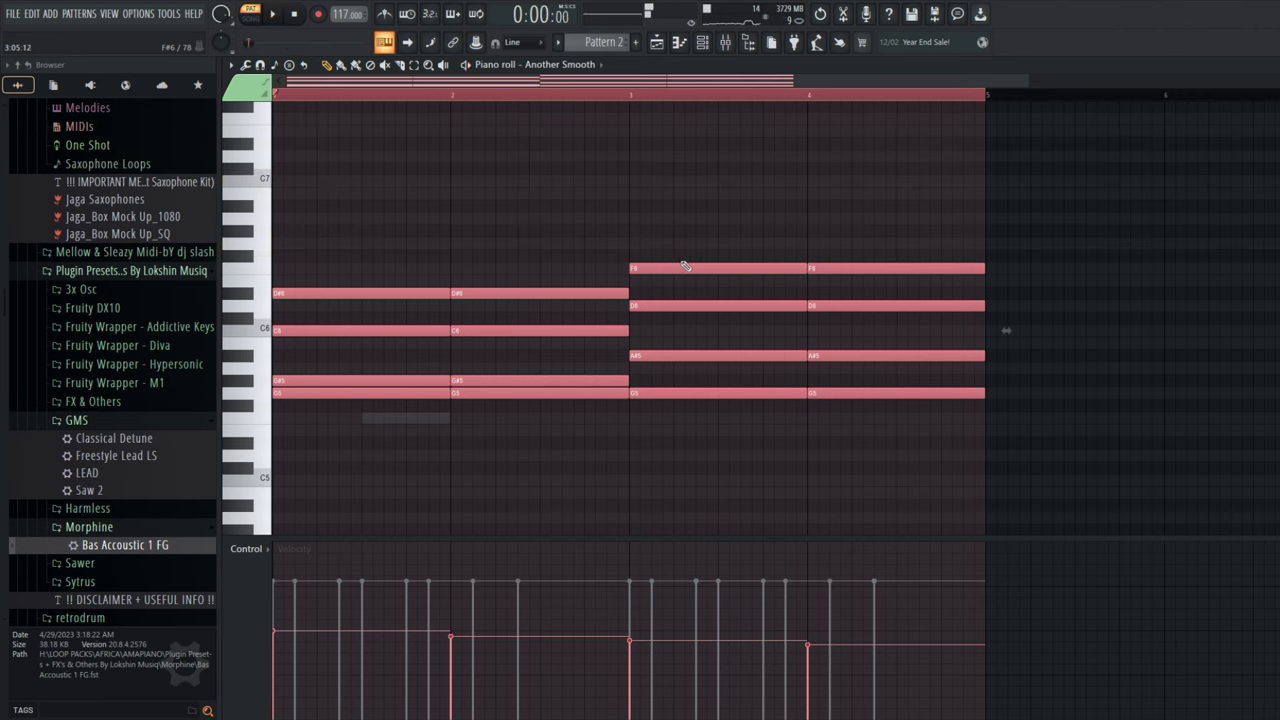
# Play the beat in song mode and mute the Bas Accoustic 1 FG channel.
pyautogui.press('space')
pyautogui.click(771, 42)
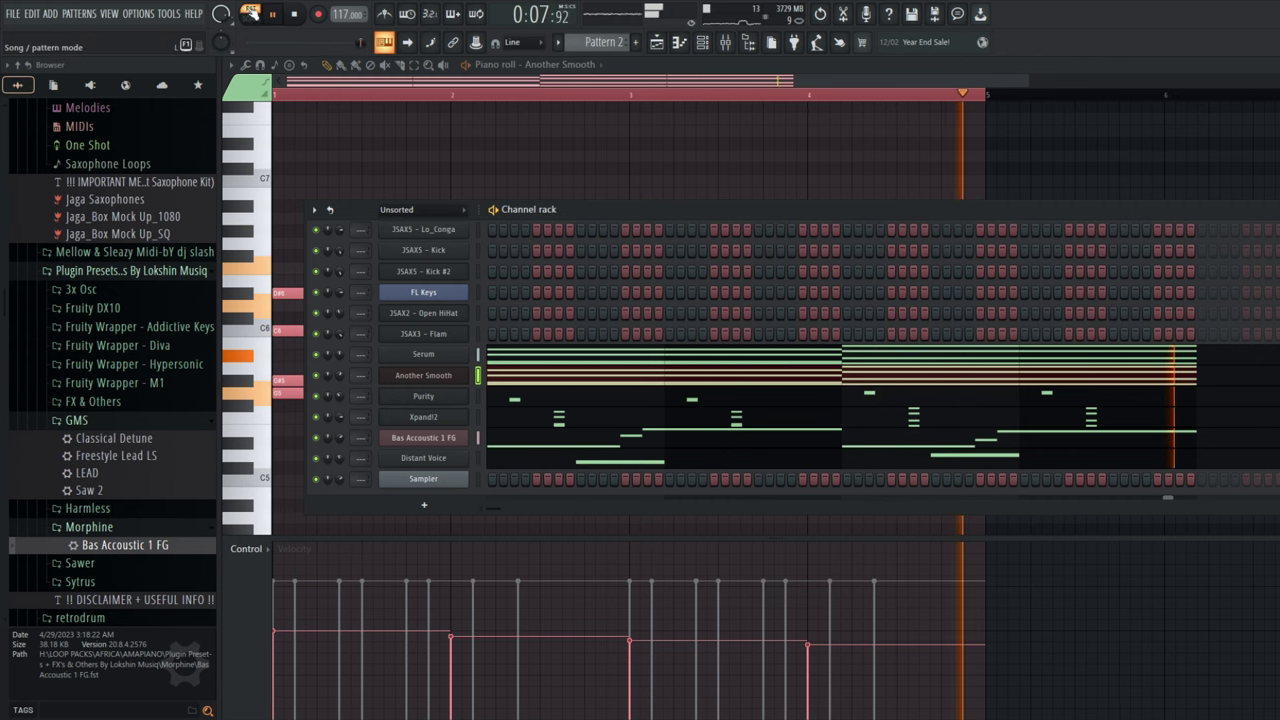
pyautogui.click(251, 13)
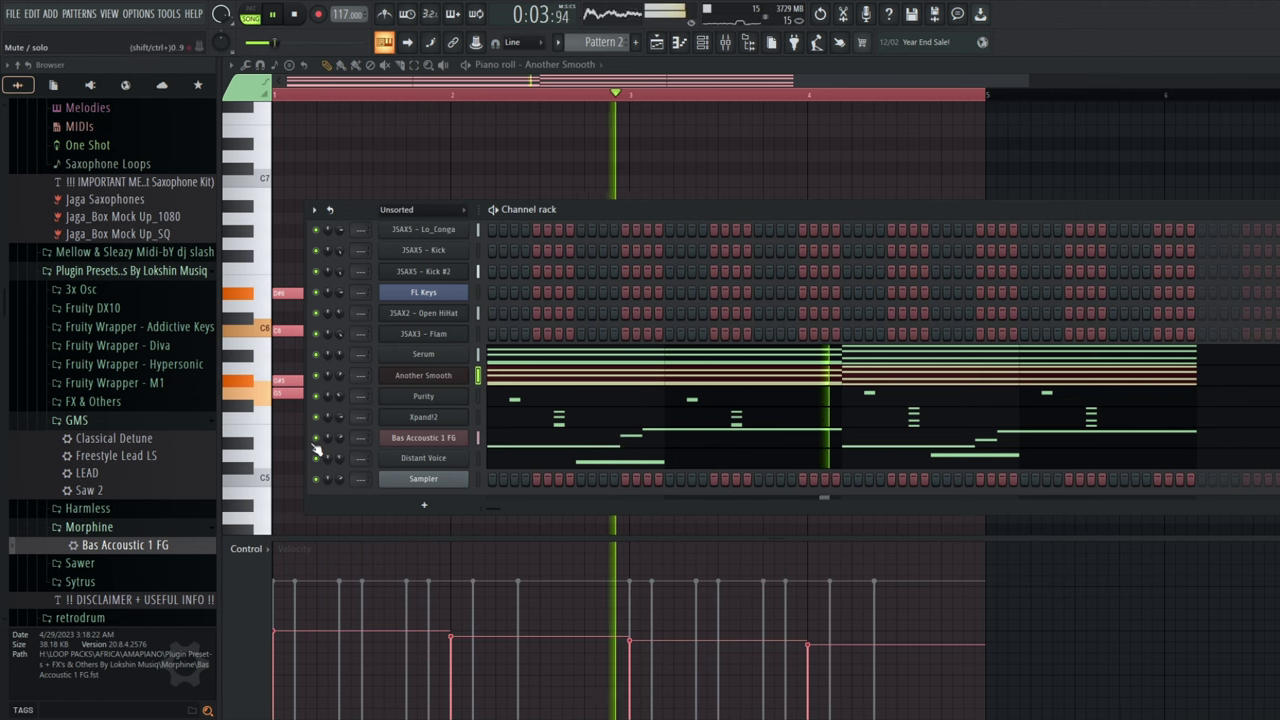
pyautogui.click(316, 439)
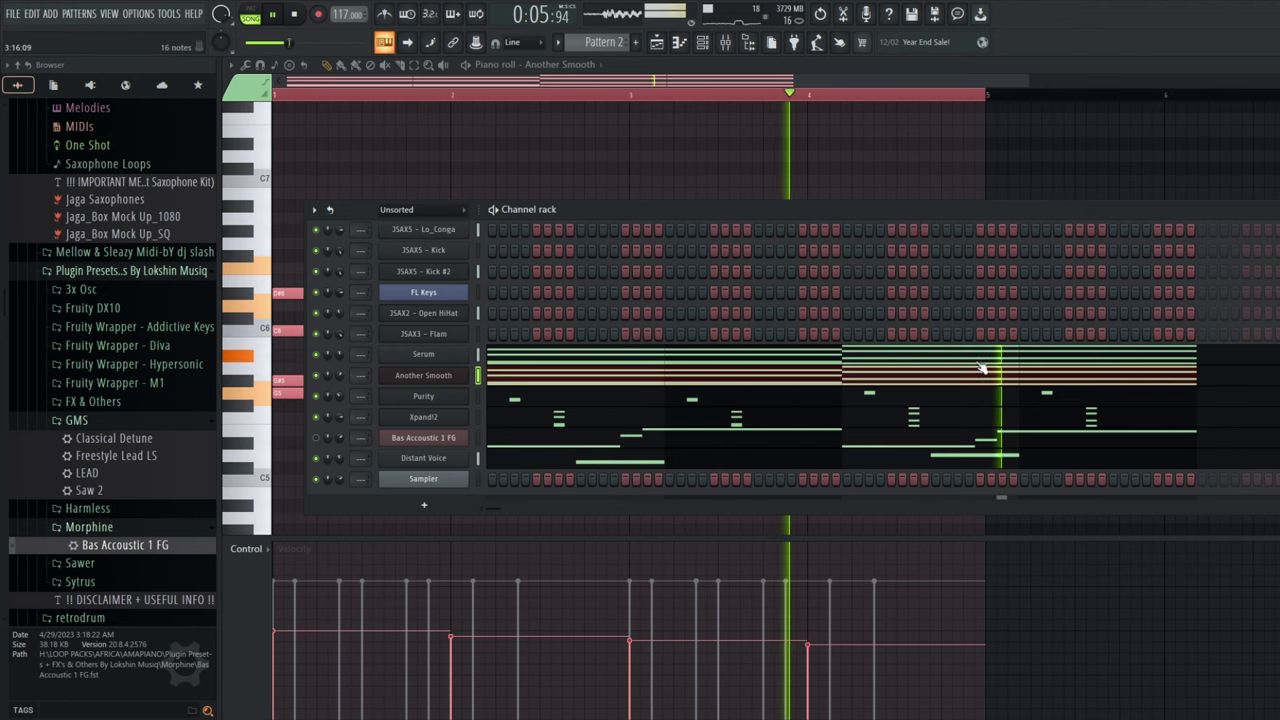
pyautogui.click(970, 457)
pyautogui.scroll(3, 967, 439)
pyautogui.scroll(-2, 967, 439)
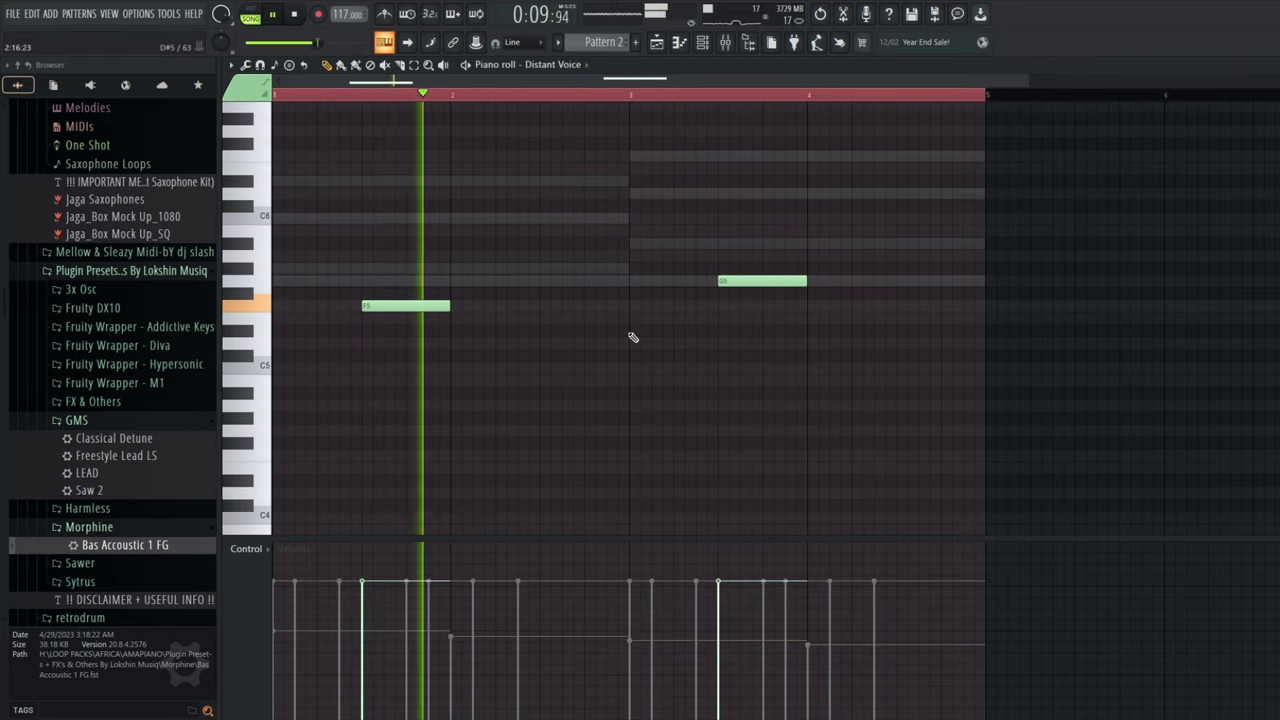
pyautogui.click(702, 42)
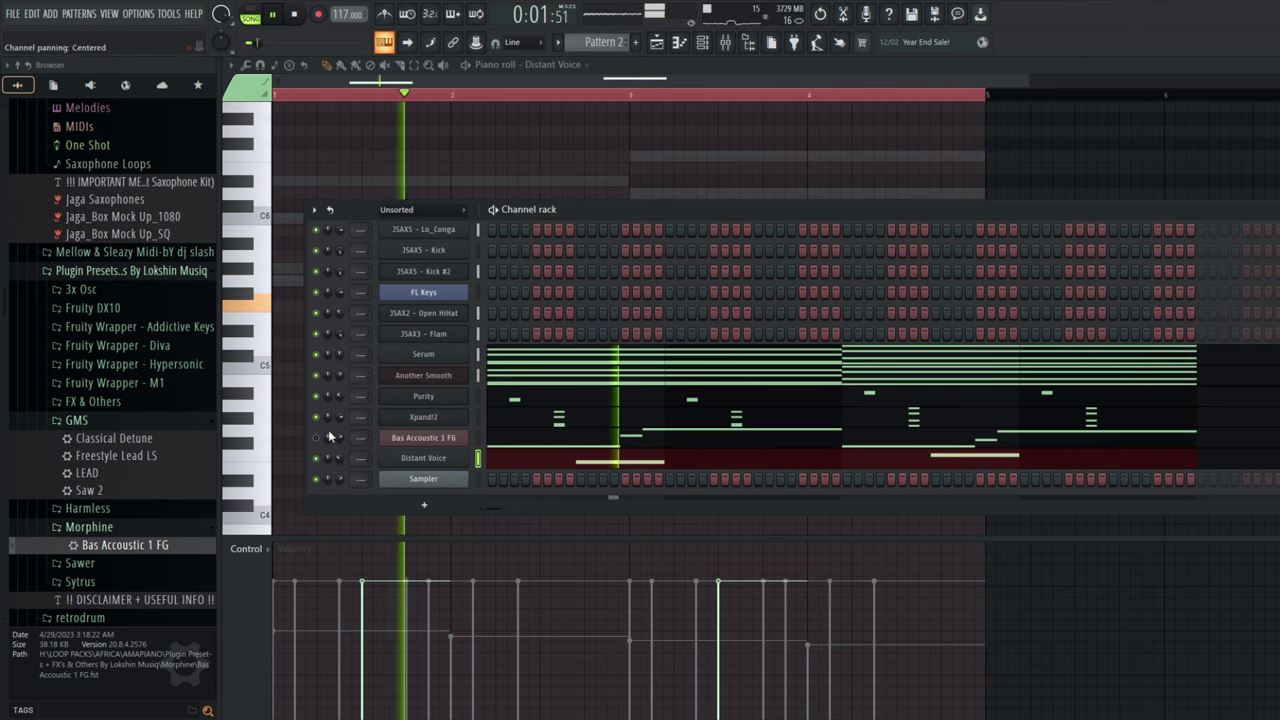
pyautogui.click(424, 506)
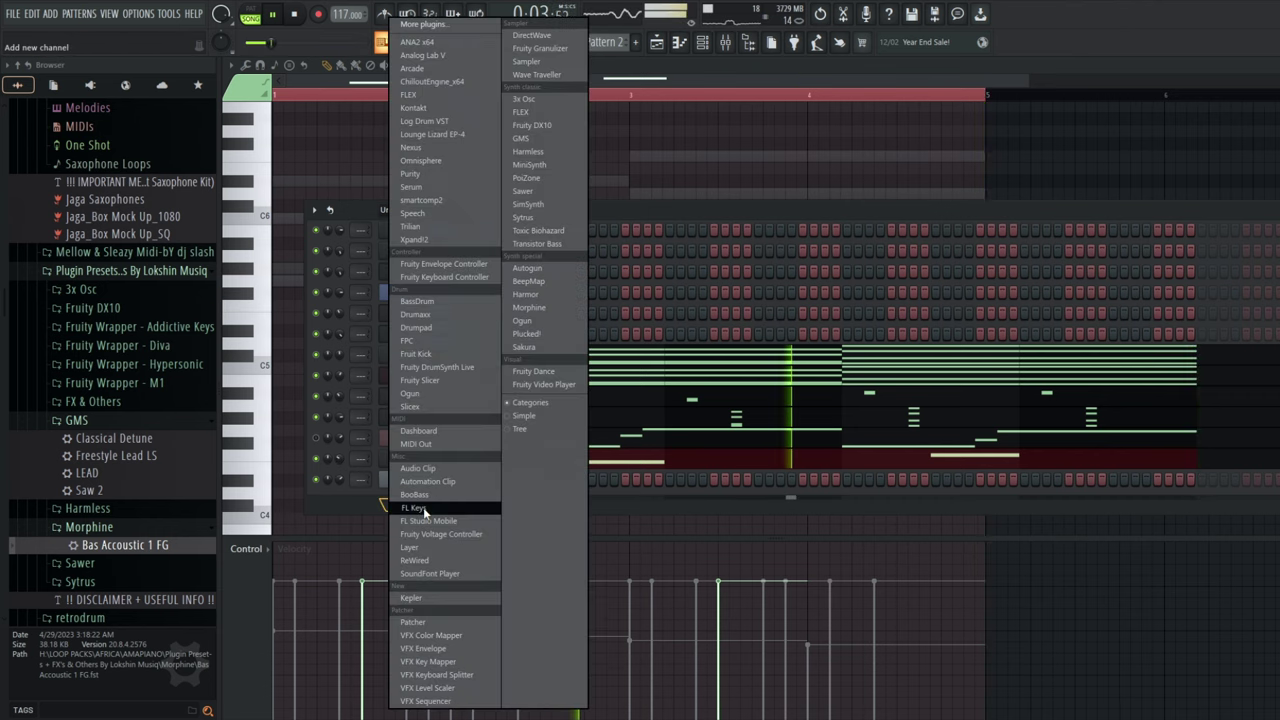
# Add the Claire Piano preset from the Sytrus folder as a new channel below Sampler, and play the beat.
pyautogui.click(111, 397)
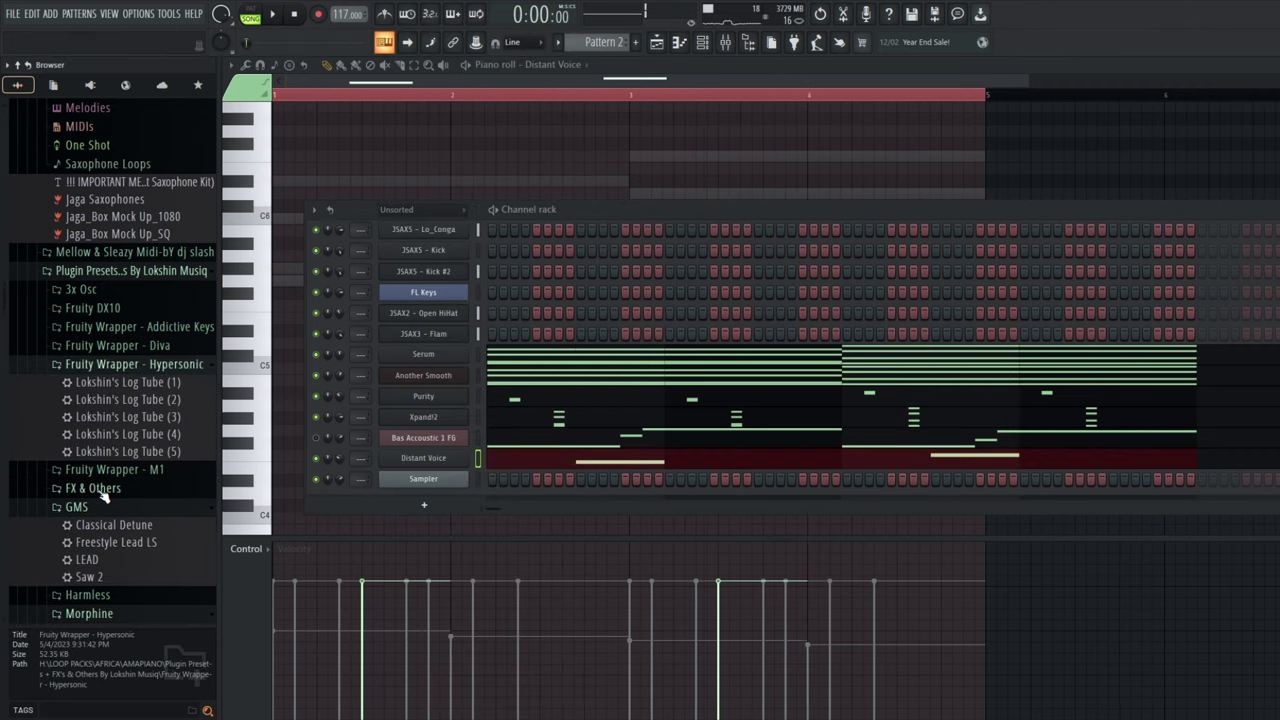
pyautogui.scroll(-4, 106, 494)
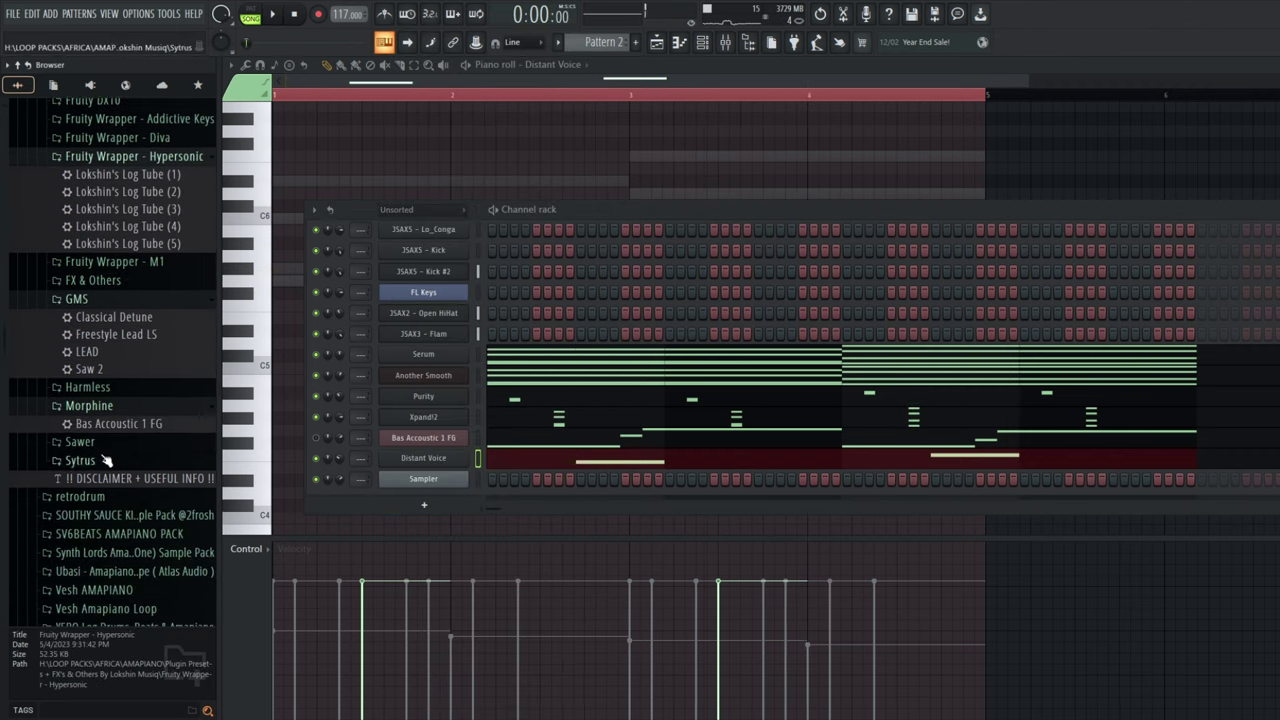
pyautogui.click(100, 443)
pyautogui.click(80, 478)
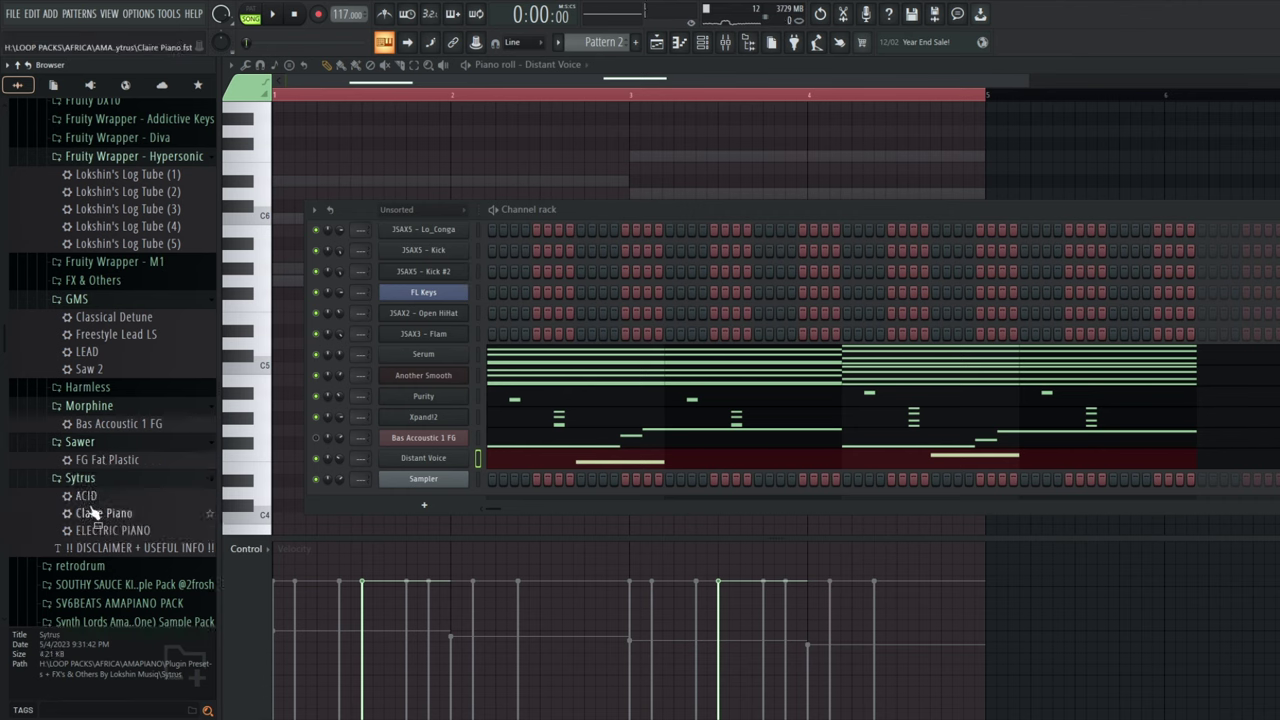
pyautogui.click(90, 532)
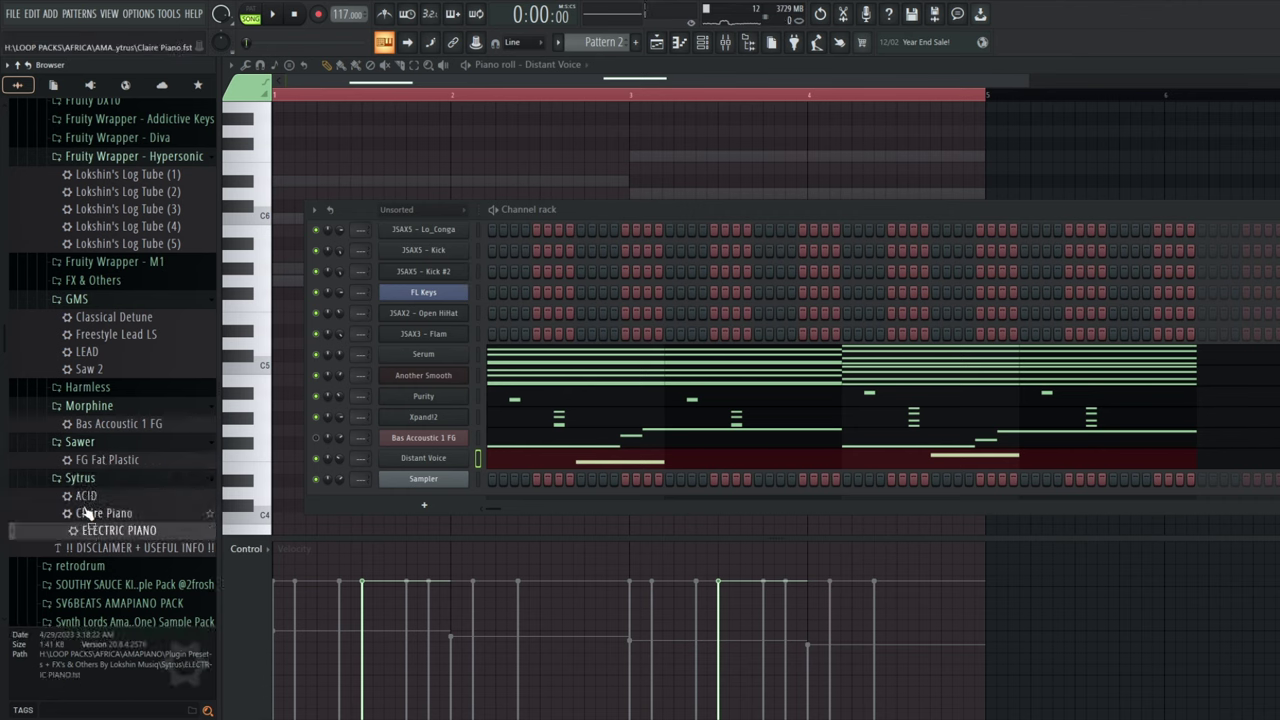
pyautogui.moveTo(421, 495); pyautogui.dragTo(421, 495)
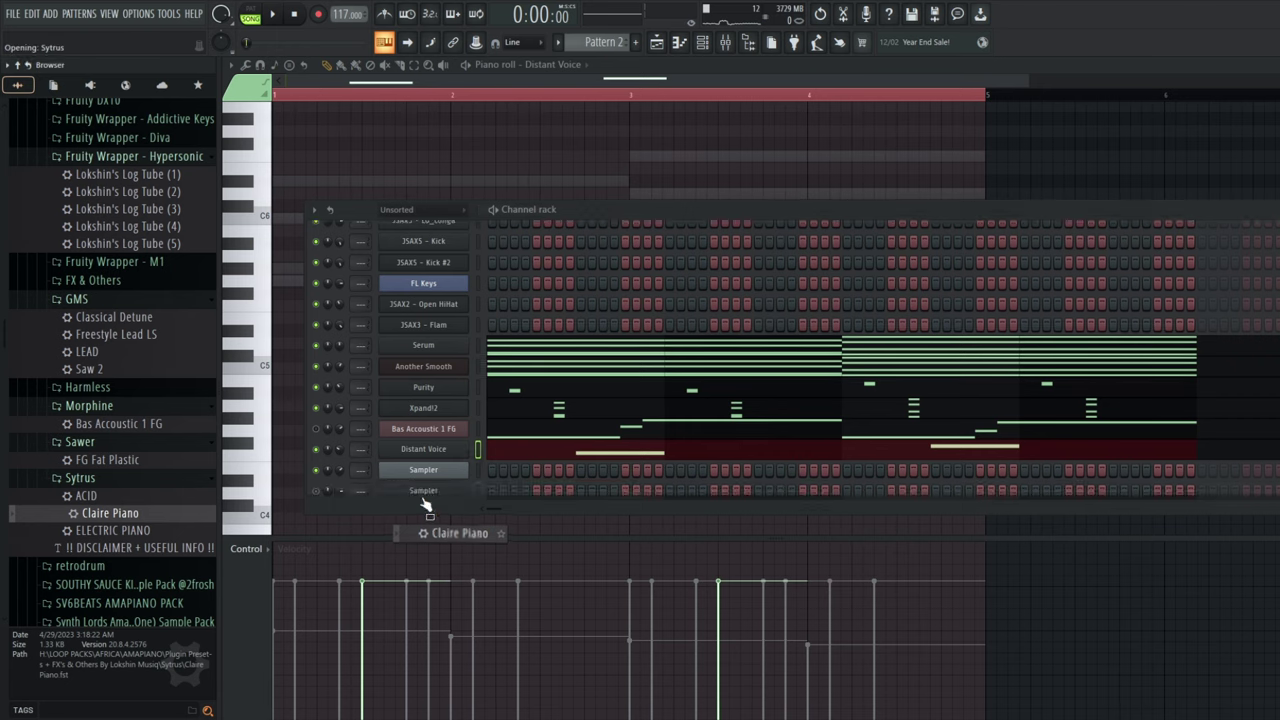
pyautogui.click(981, 217)
pyautogui.press('space')
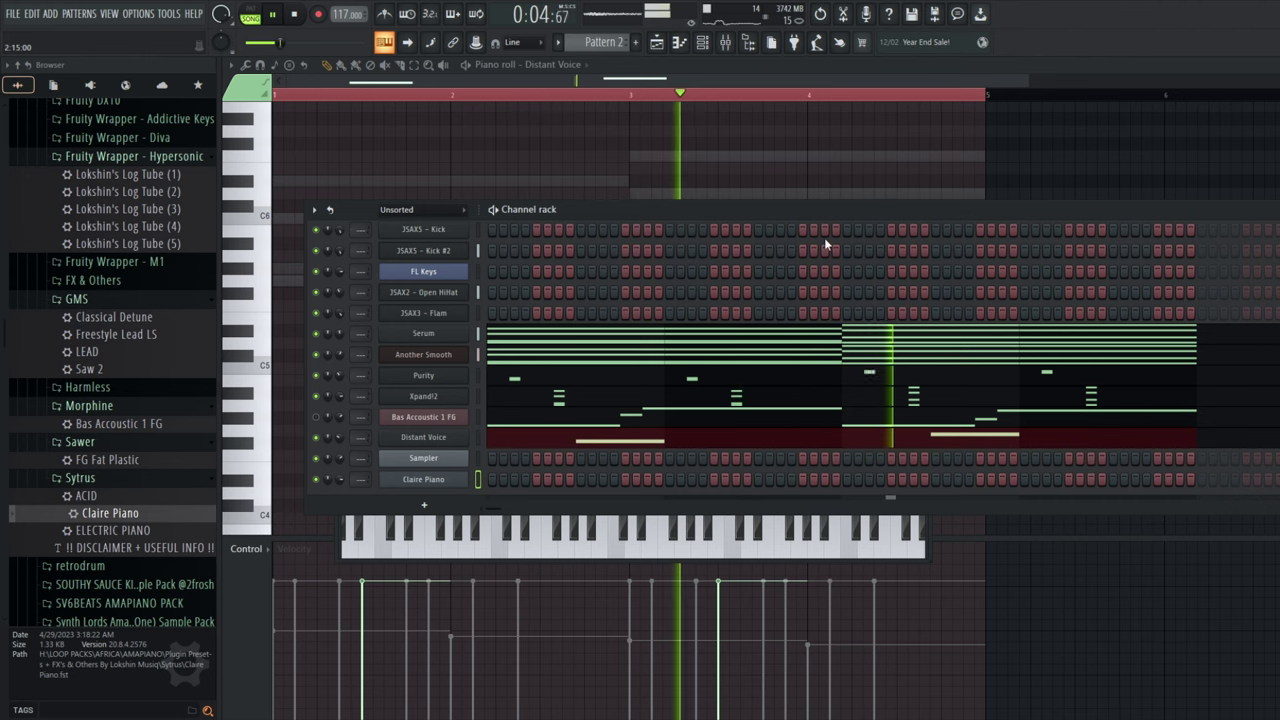
# Copy the Serum channel's chords and paste them into the Claire Piano channel.
pyautogui.press('space')
pyautogui.rightClick(433, 338)
pyautogui.click(617, 346)
pyautogui.press('space')
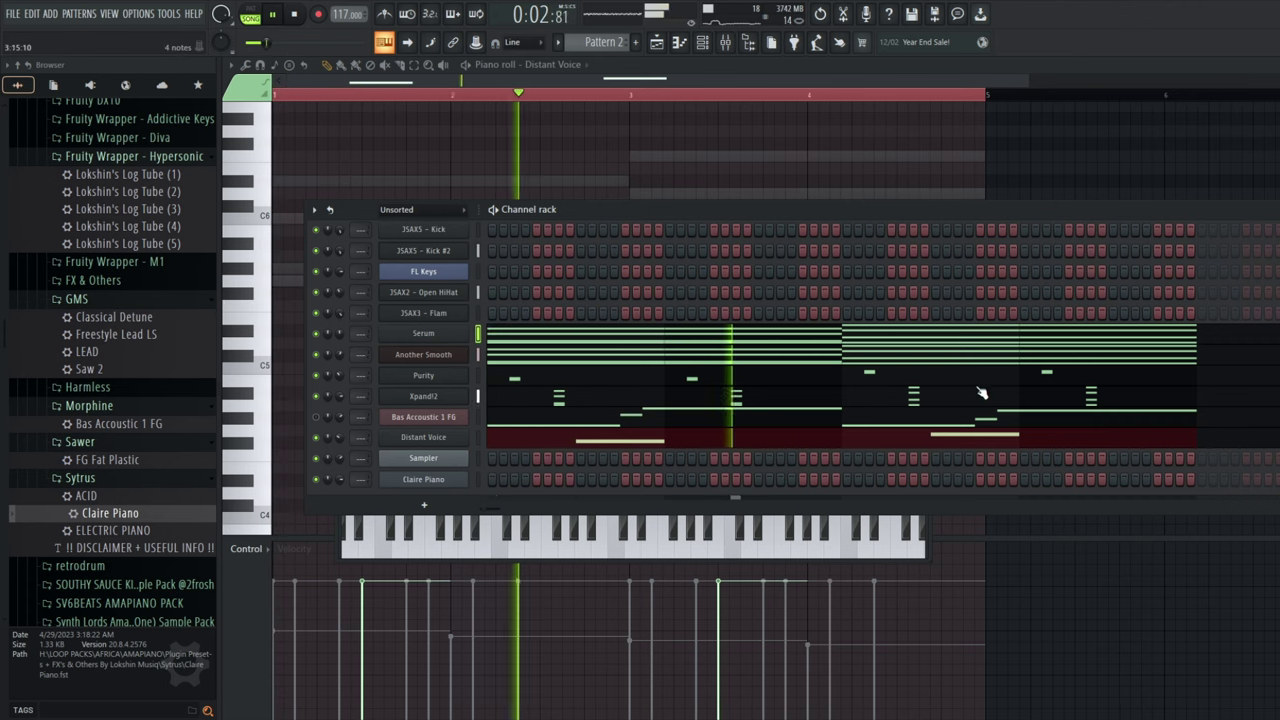
pyautogui.press('space')
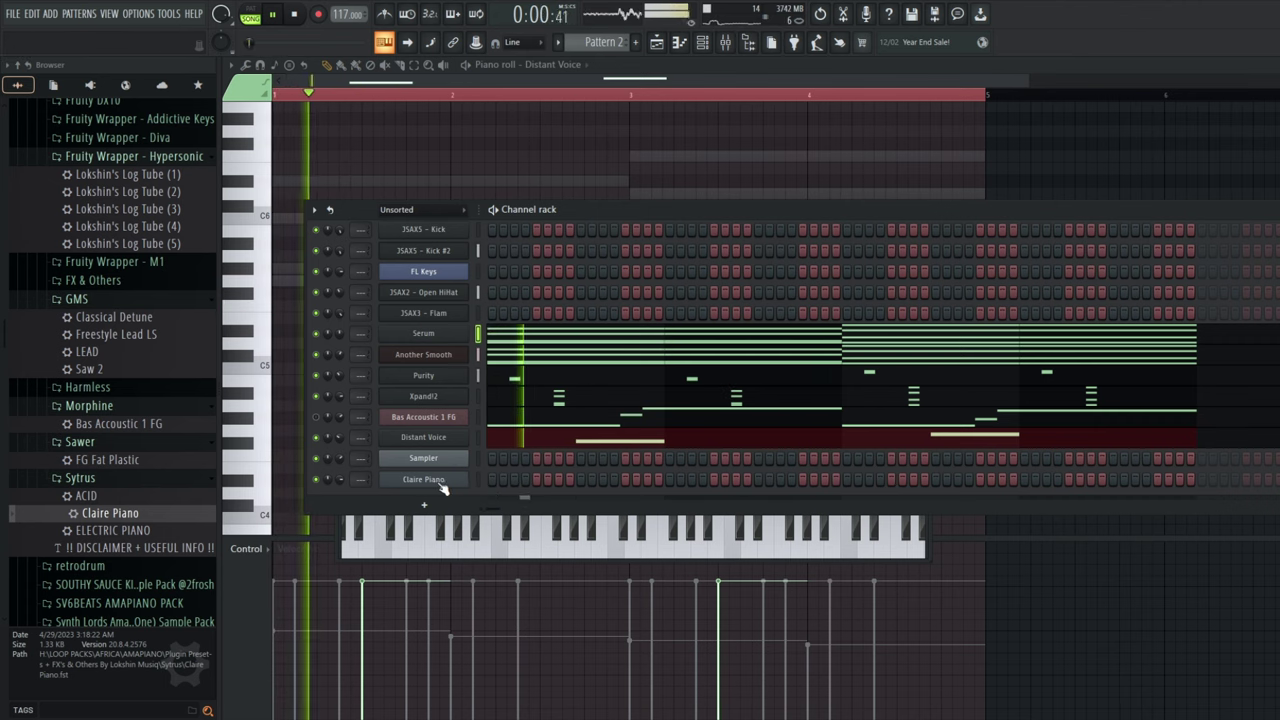
pyautogui.press('space')
pyautogui.rightClick(438, 488)
pyautogui.click(585, 505)
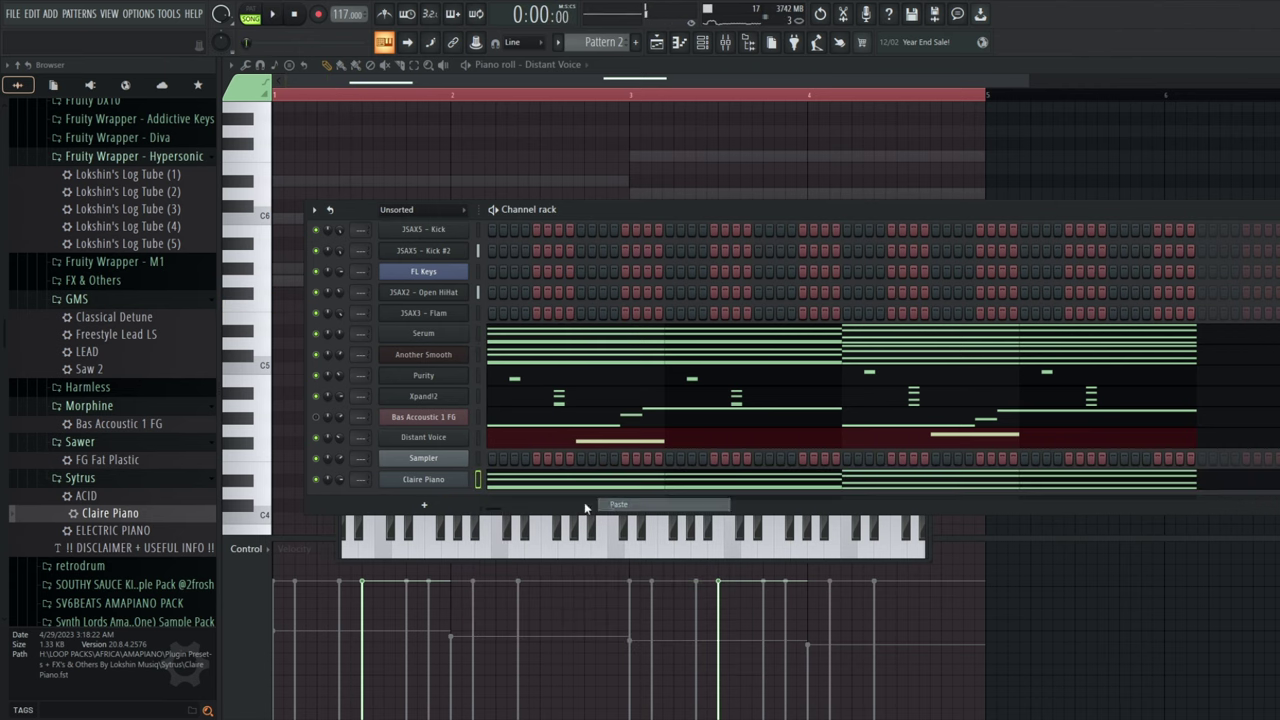
# Switch to pattern mode and replace the Claire Piano preset with the Sytrus ELECTRIC PIANO preset, keeping only that channel soloed.
pyautogui.click(257, 15)
pyautogui.press('space')
pyautogui.moveTo(180, 530); pyautogui.dragTo(404, 475)
pyautogui.press('space')
pyautogui.click(1006, 214)
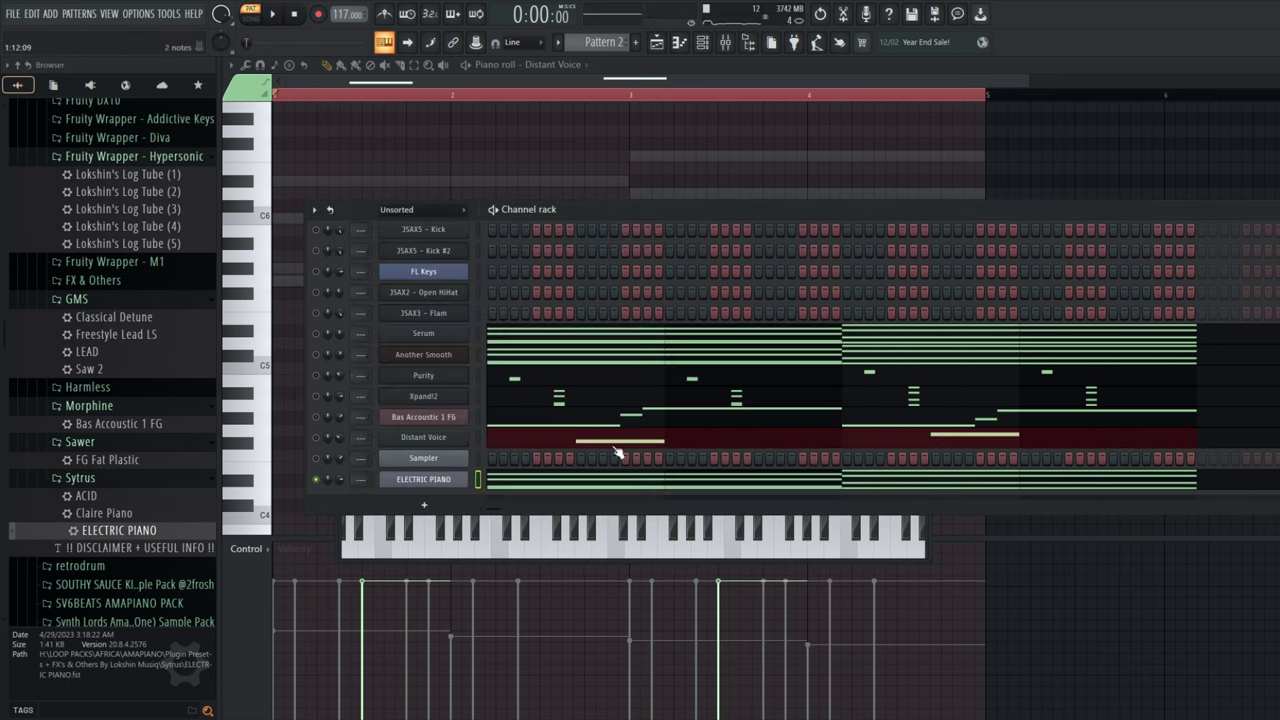
# Transpose the ELECTRIC PIANO chords down one octave and trim their starts so each is six steps long, ending with its bar.
pyautogui.click(603, 481)
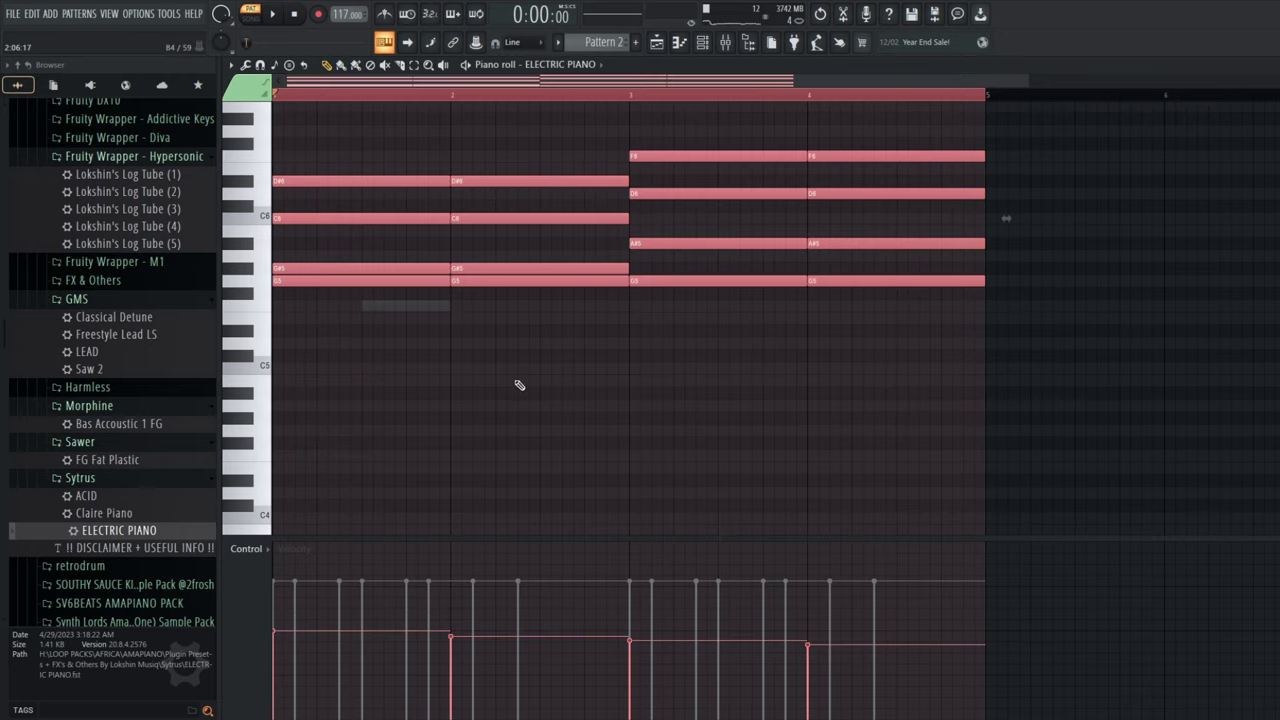
pyautogui.hotkey('ctrl', 'Down')
pyautogui.press('space')
pyautogui.moveTo(447, 333)
pyautogui.mouseDown()
pyautogui.moveTo(282, 298)
pyautogui.moveTo(333, 290)
pyautogui.moveTo(349, 331)
pyautogui.moveTo(426, 333)
pyautogui.mouseUp()
pyautogui.press('space')
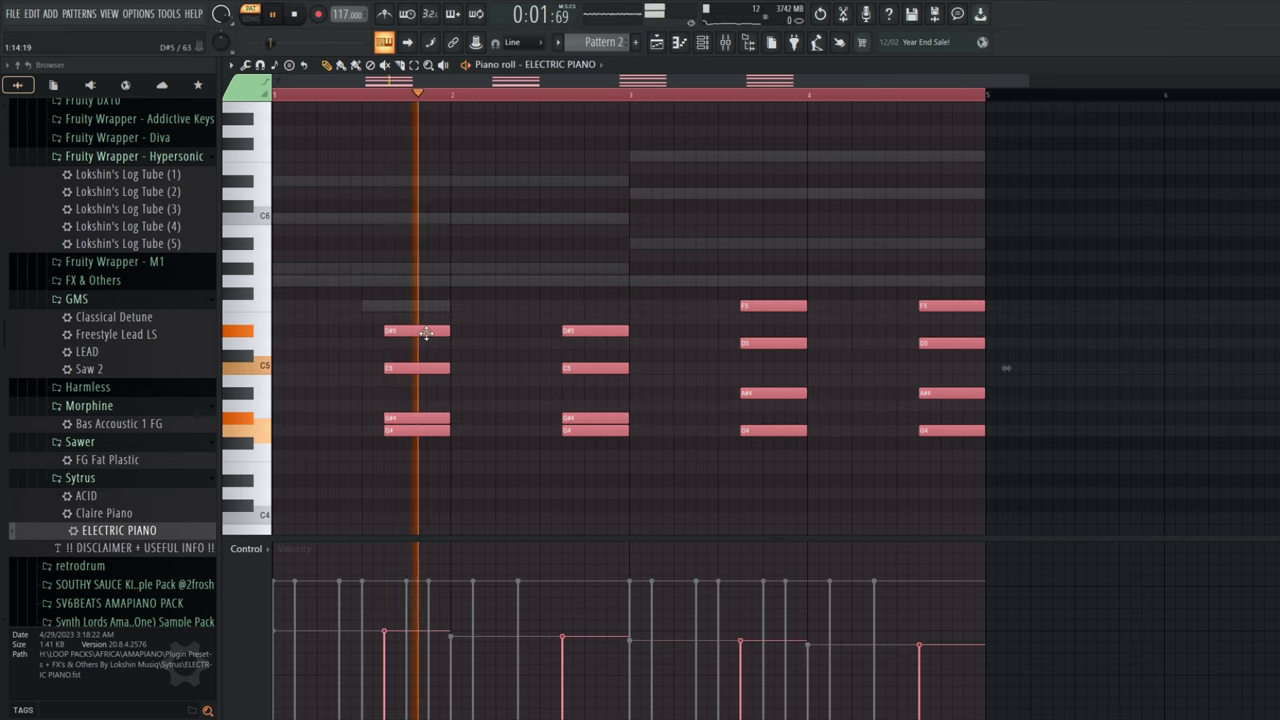
# Unsolo the ELECTRIC PIANO channel so all channels sound.
pyautogui.press('space')
pyautogui.press('F6')
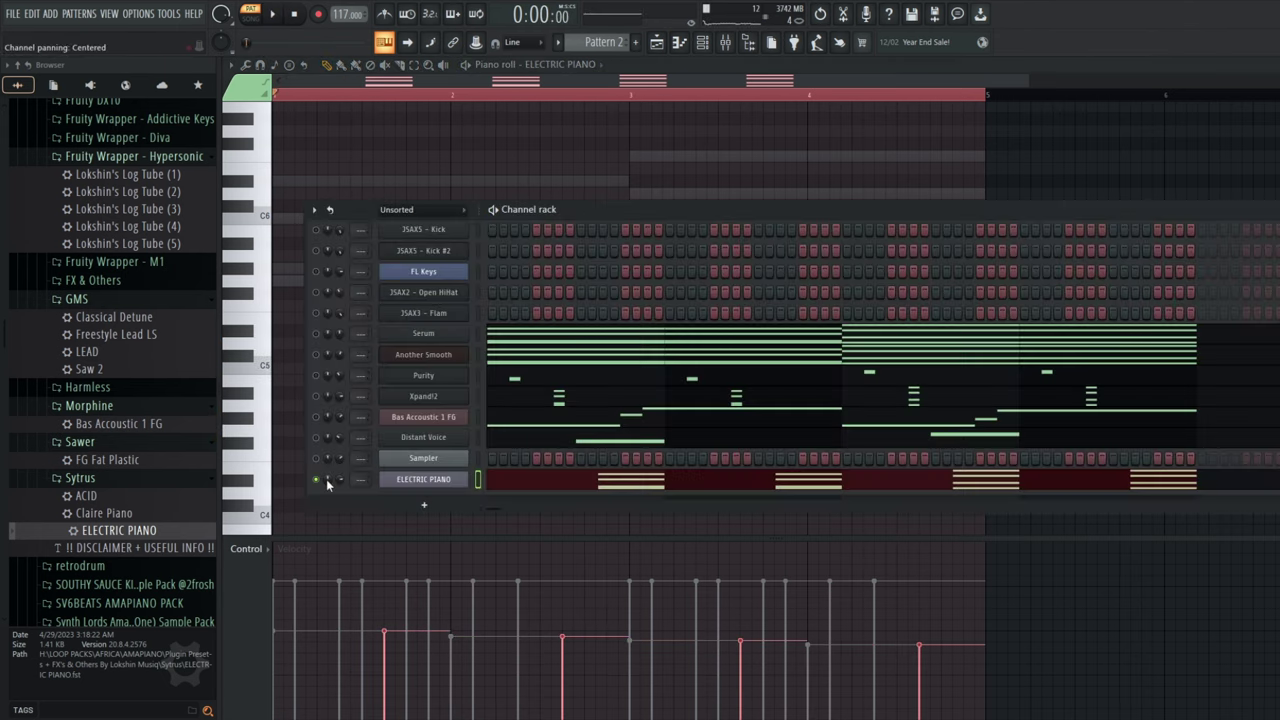
pyautogui.rightClick(316, 480)
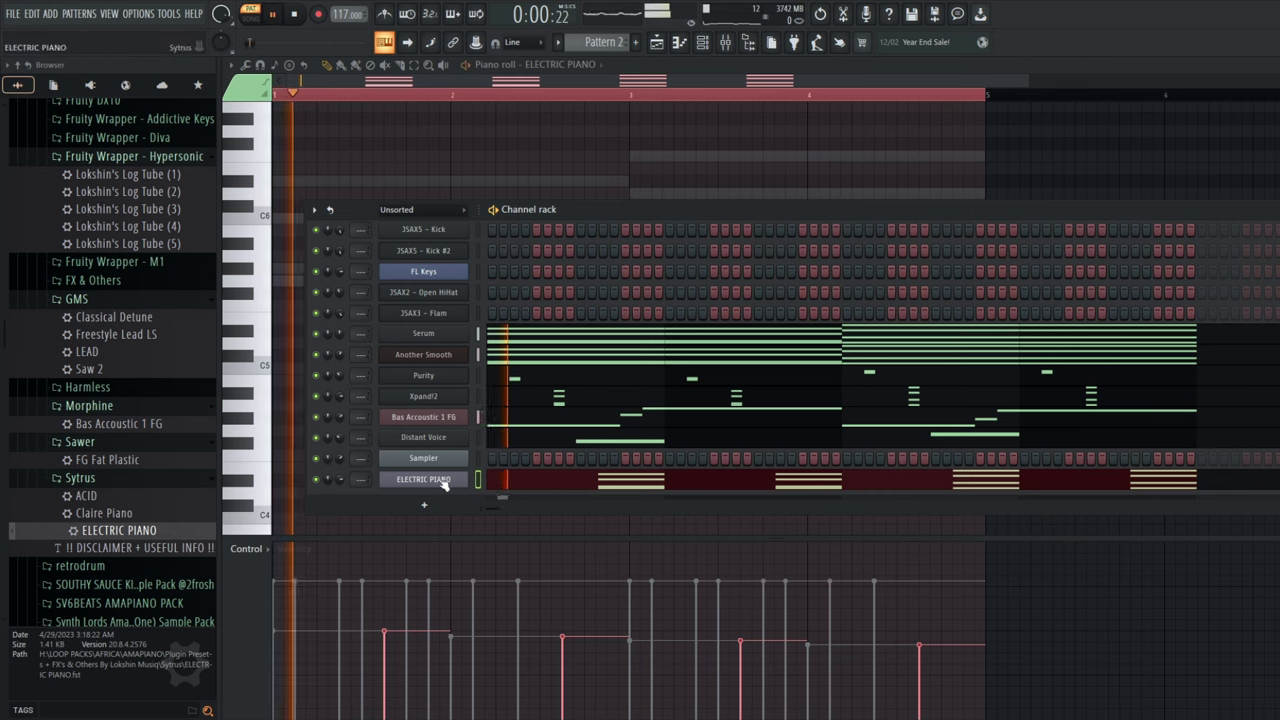
# Delete the ELECTRIC PIANO chord in bar 2 and extend the bar 1 chord to eleven steps.
pyautogui.press('F7')
pyautogui.click(553, 484)
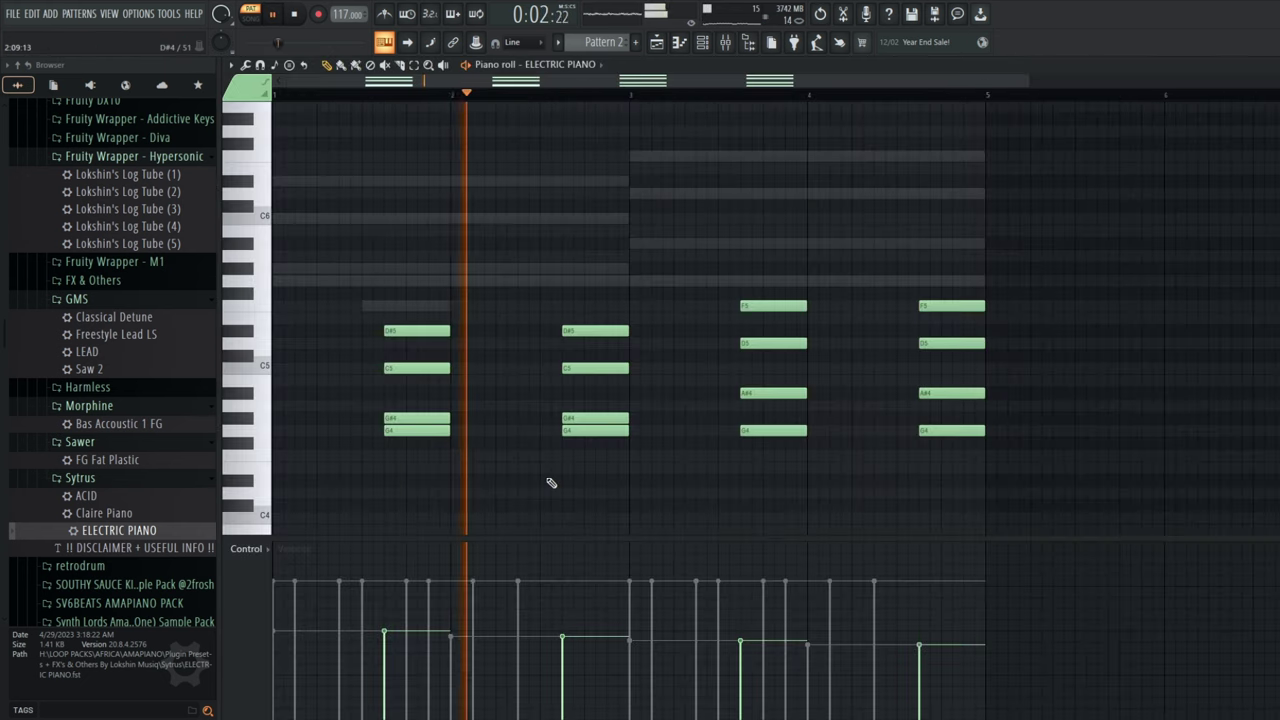
pyautogui.rightClick(610, 330)
pyautogui.rightClick(608, 368)
pyautogui.rightClick(604, 418)
pyautogui.rightClick(603, 430)
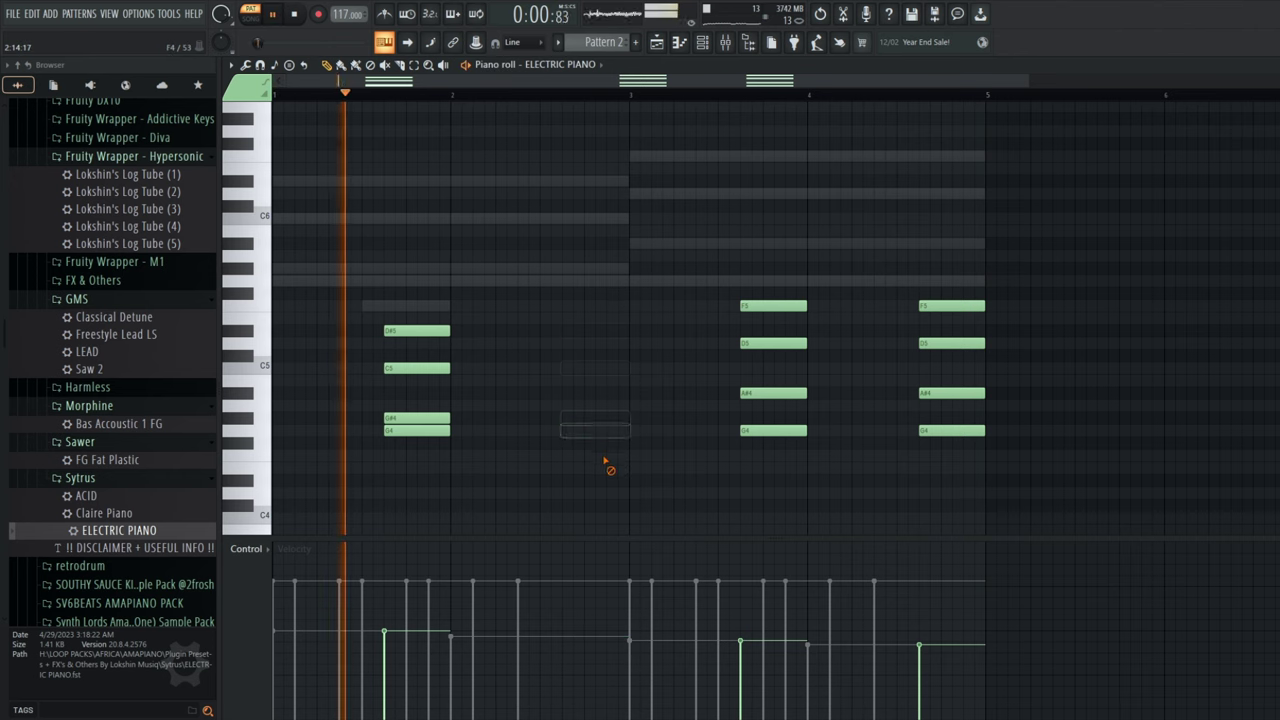
pyautogui.moveTo(407, 463); pyautogui.dragTo(507, 331)
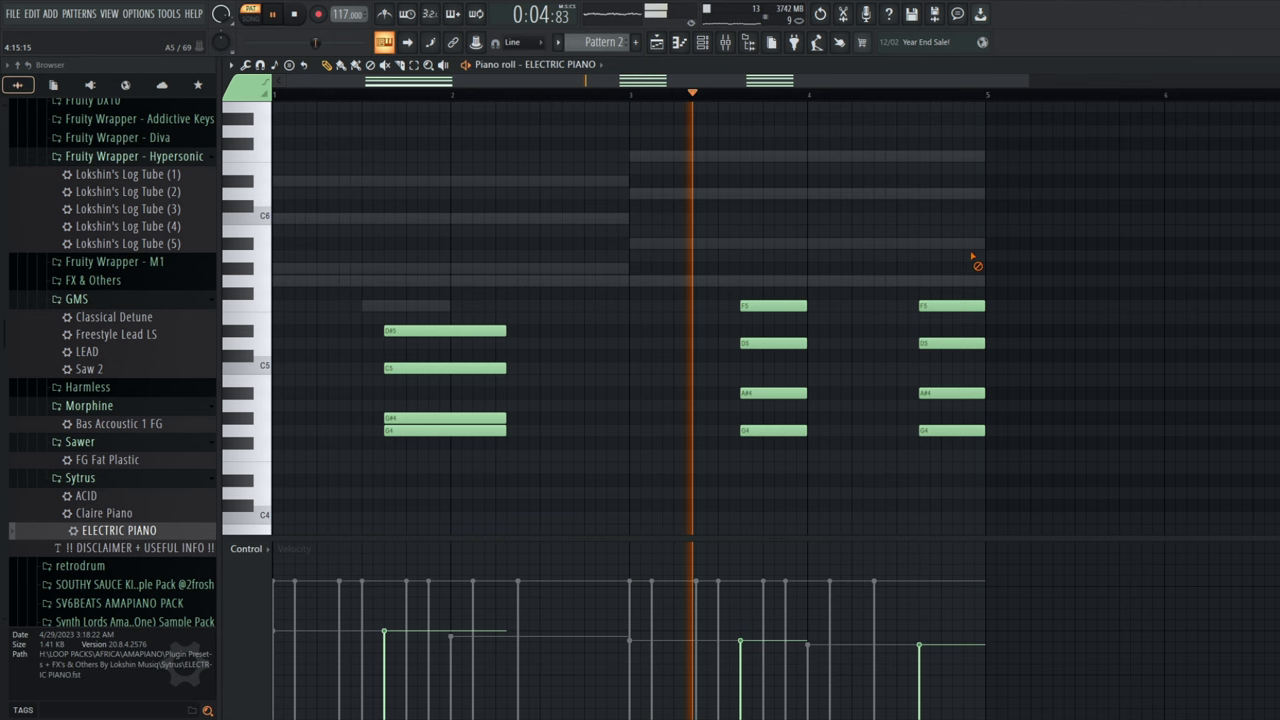
# Delete the ELECTRIC PIANO chord in bar 4 and extend the bar 3 chord to nine steps.
pyautogui.rightClick(952, 305)
pyautogui.rightClick(954, 343)
pyautogui.rightClick(957, 392)
pyautogui.rightClick(959, 430)
pyautogui.moveTo(775, 462); pyautogui.dragTo(840, 305)
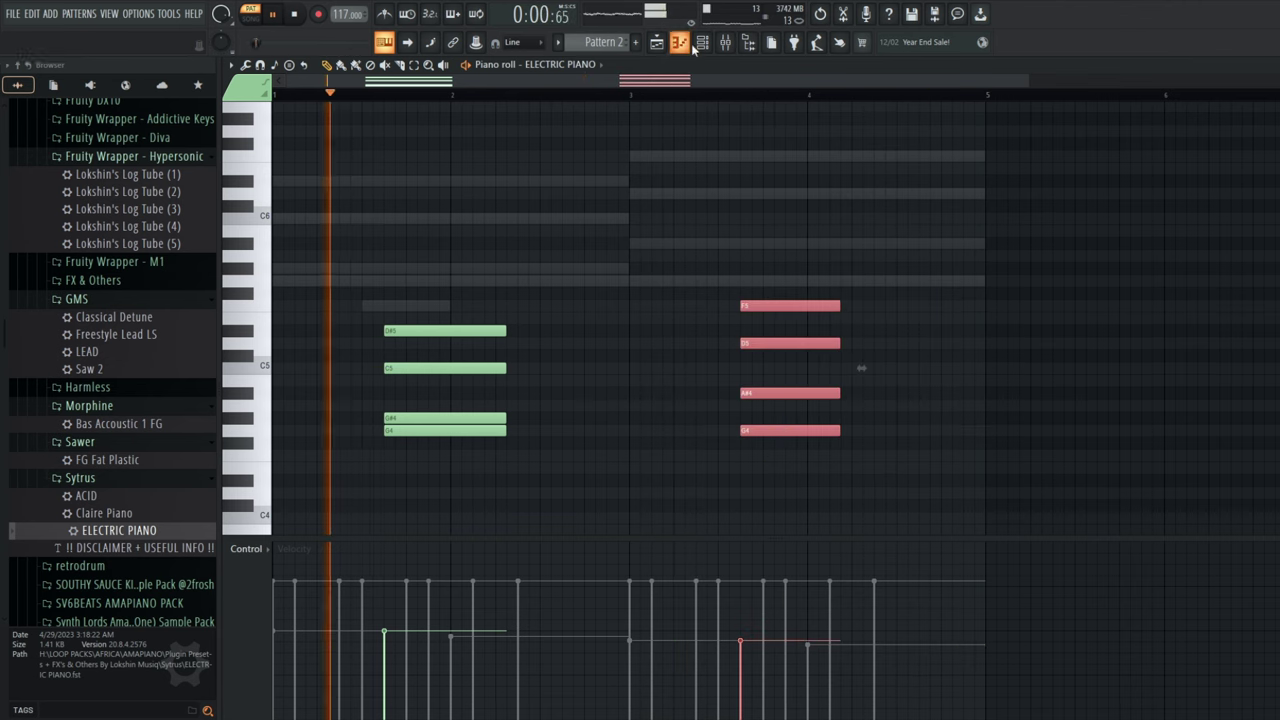
pyautogui.press('F6')
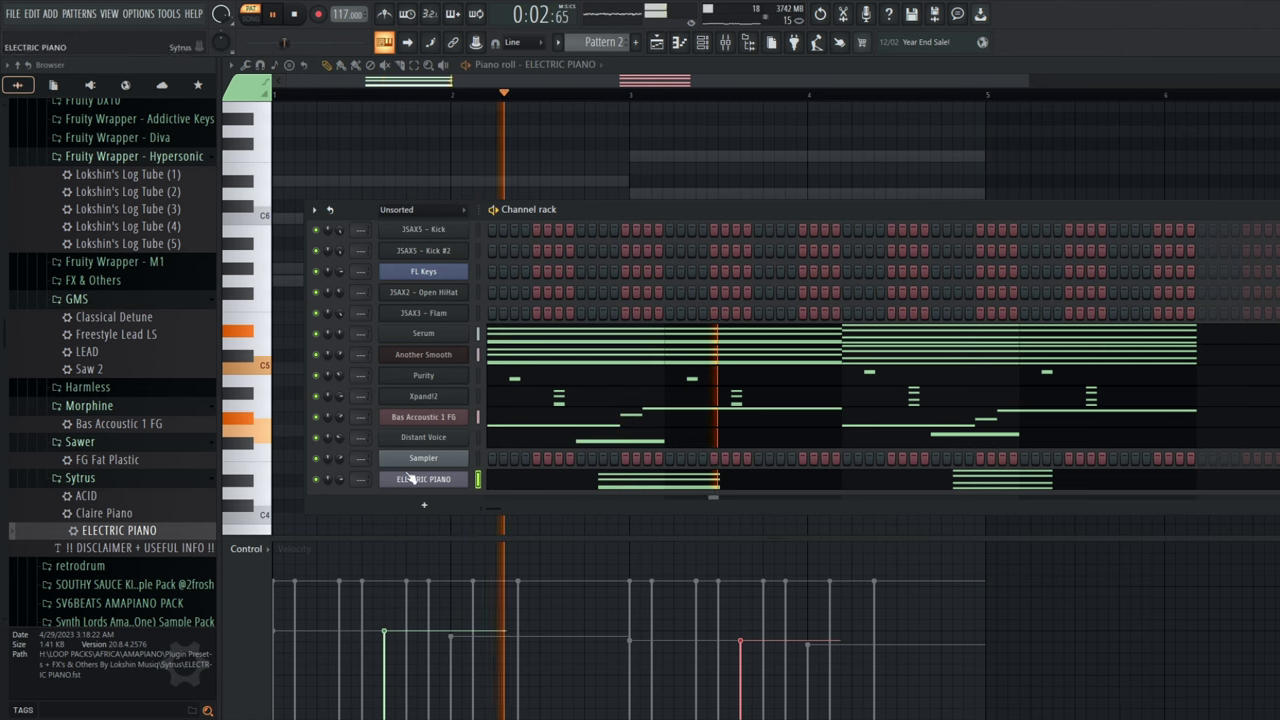
# Replace the ELECTRIC PIANO instrument with Xpand!2 and load the +01 Rock Warm Fuzzy preset from Organs.
pyautogui.press('space')
pyautogui.rightClick(412, 479)
pyautogui.moveTo(494, 585)
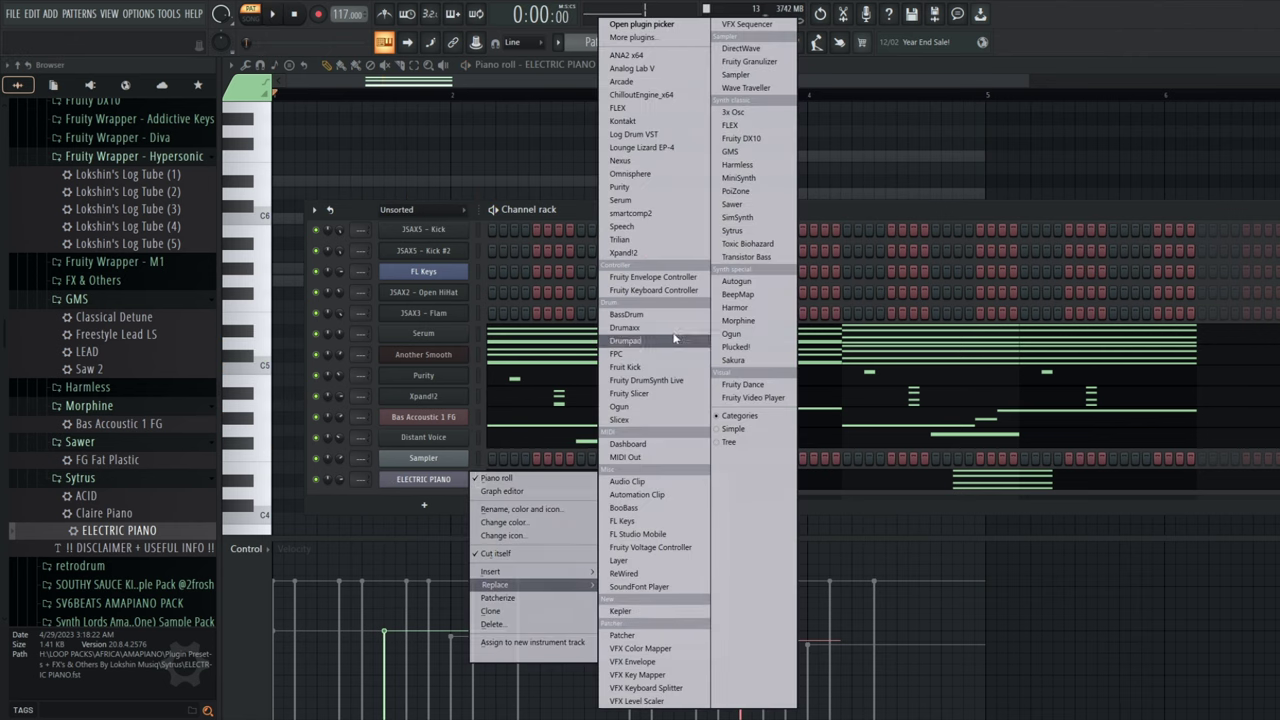
pyautogui.click(652, 253)
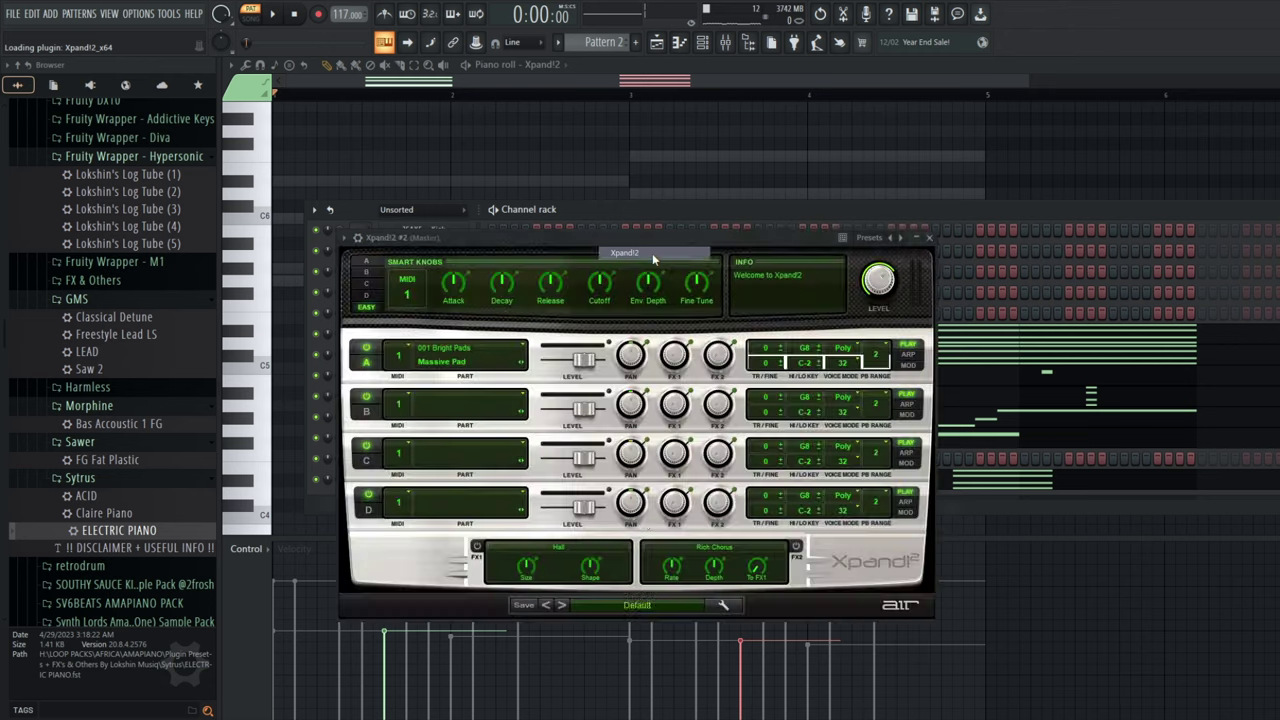
pyautogui.click(624, 607)
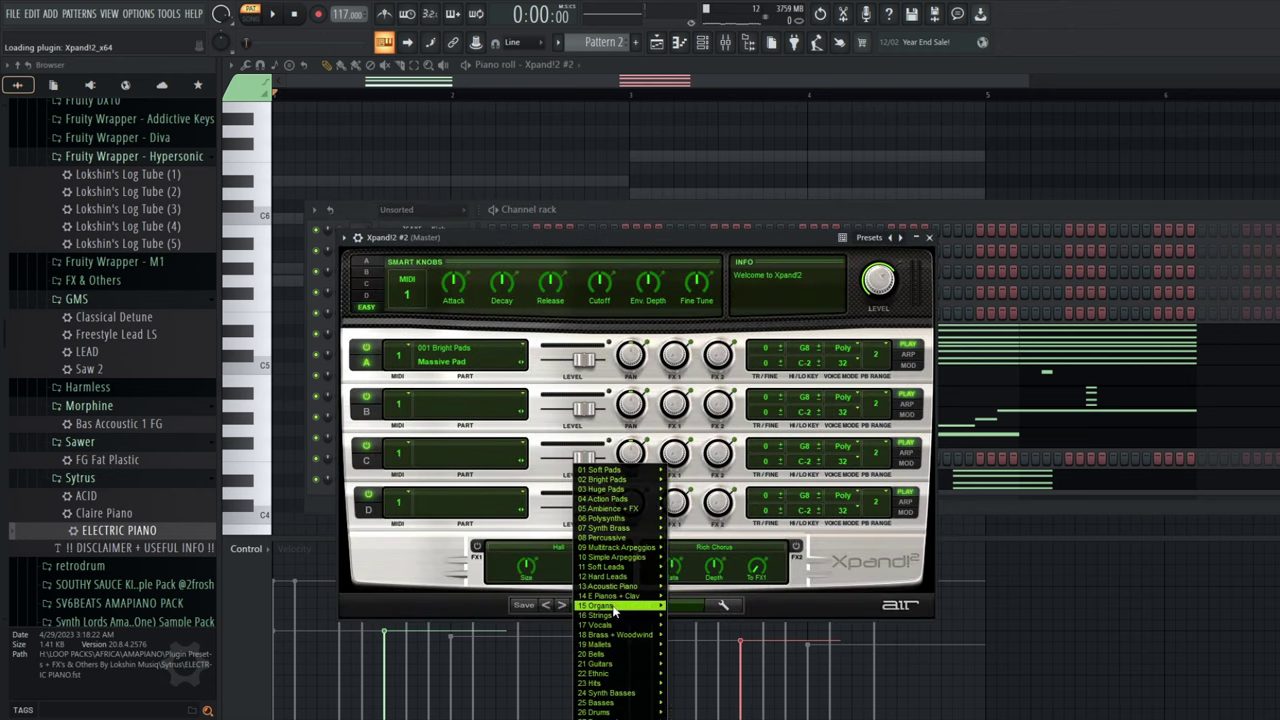
pyautogui.moveTo(616, 600)
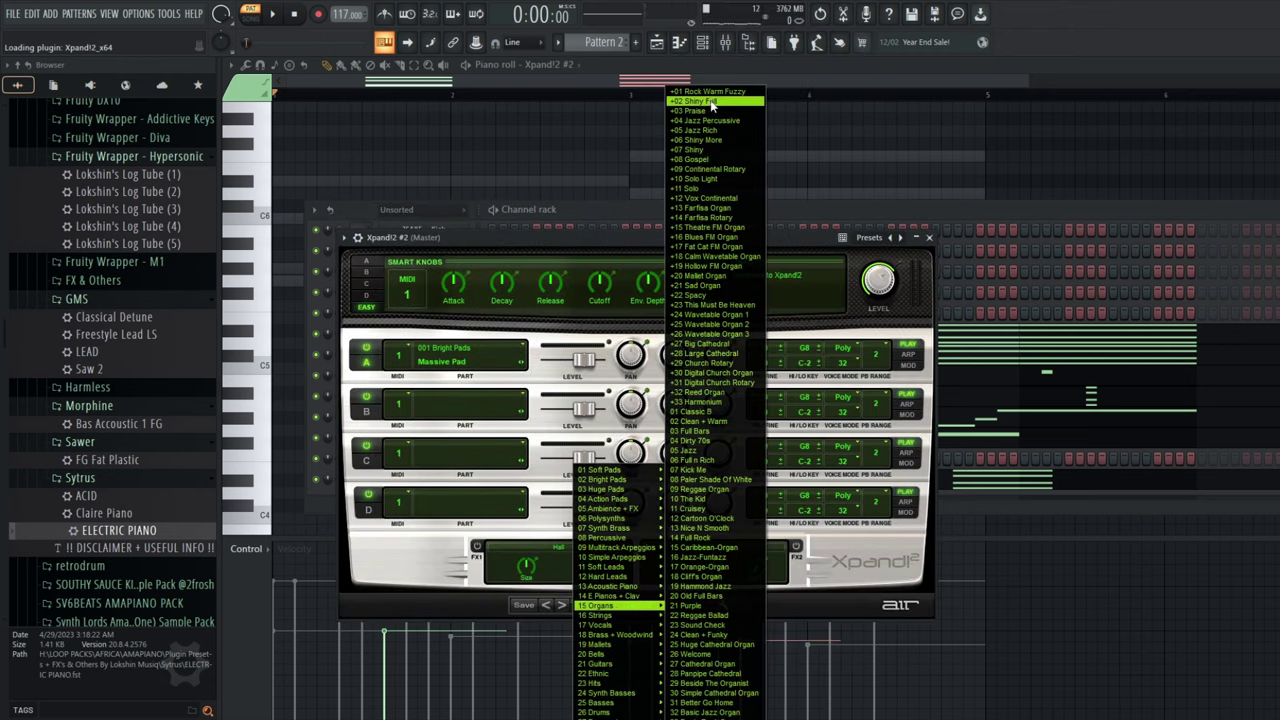
pyautogui.click(710, 92)
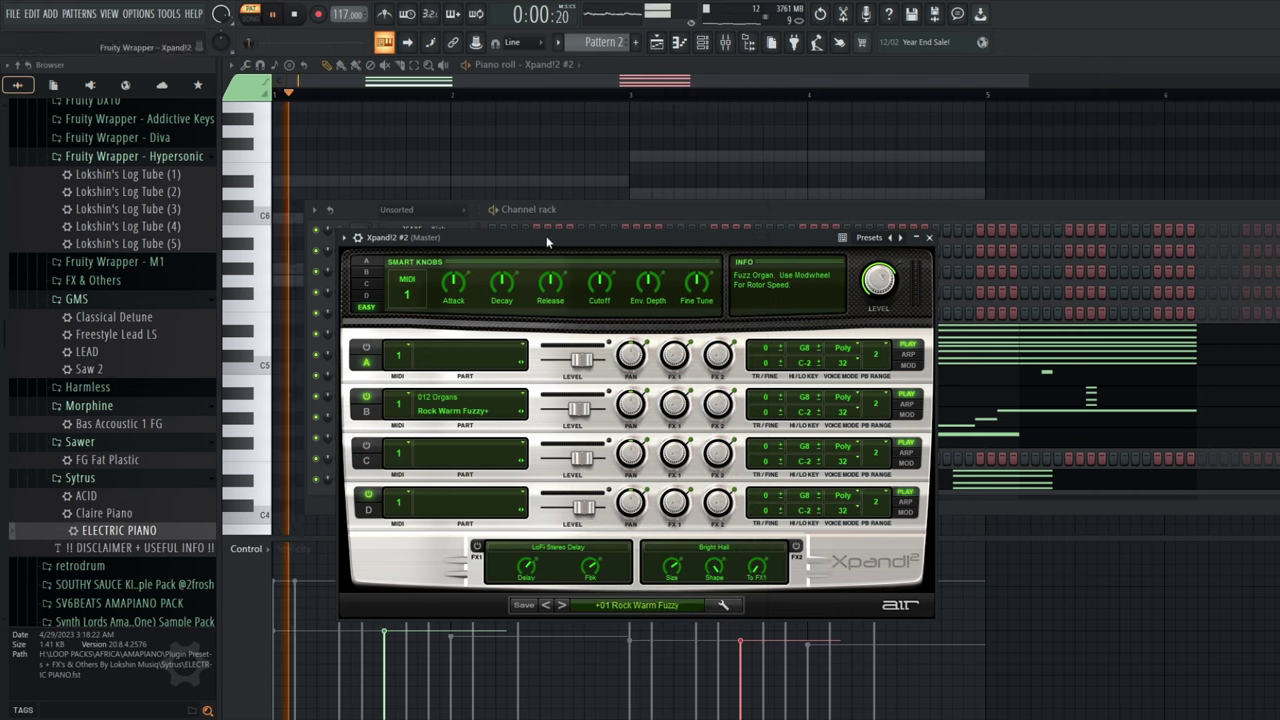
# Try the two Xpand!2 #2 organ chords one octave higher.
pyautogui.click(611, 203)
pyautogui.click(509, 490)
pyautogui.click(514, 490)
pyautogui.hotkey('ctrl', 'a')
pyautogui.hotkey('ctrl', 'Up')
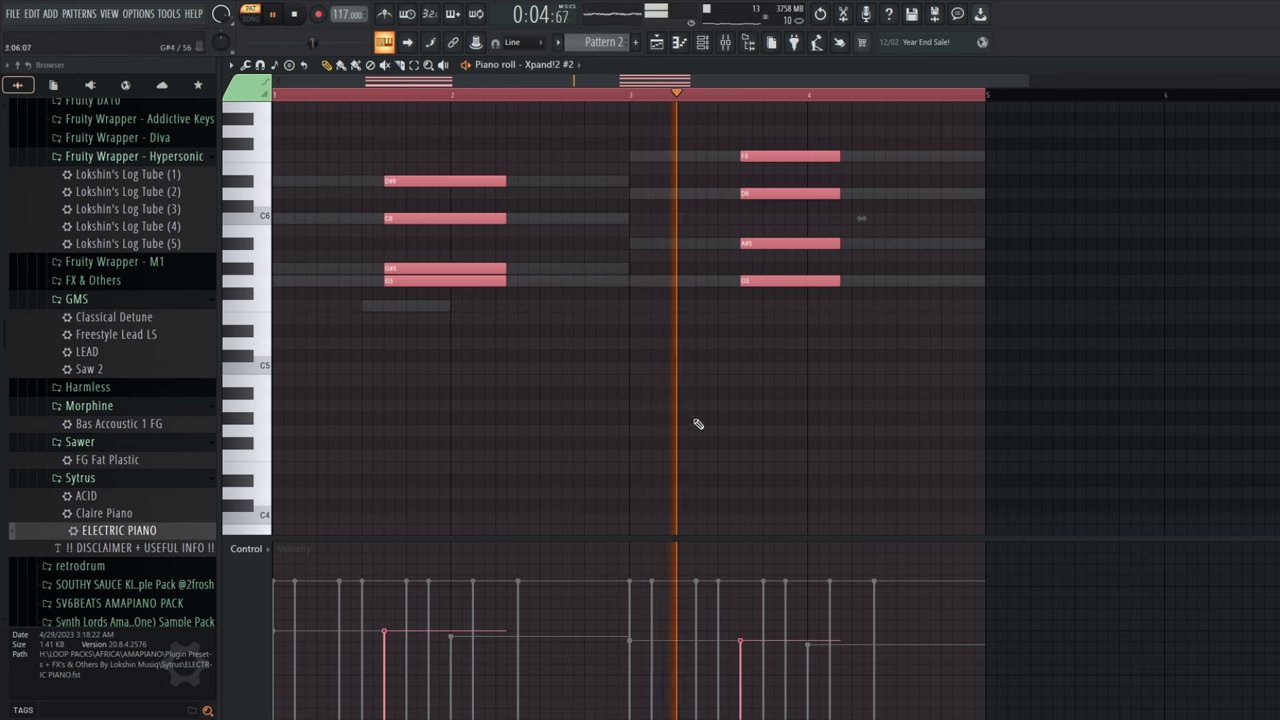
pyautogui.press('space')
# Play the pattern and advance the Xpand!2 #2 instrument to its next preset.
pyautogui.click(702, 42)
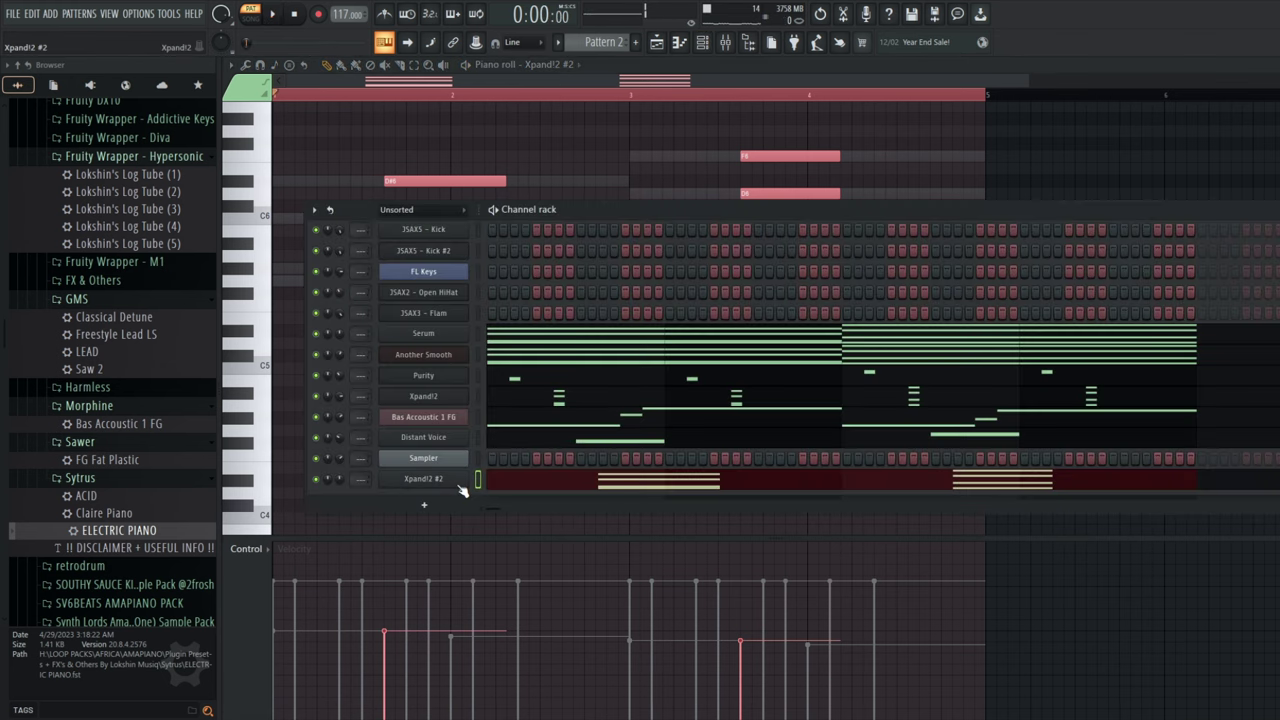
pyautogui.click(458, 481)
pyautogui.press('space')
pyautogui.click(563, 606)
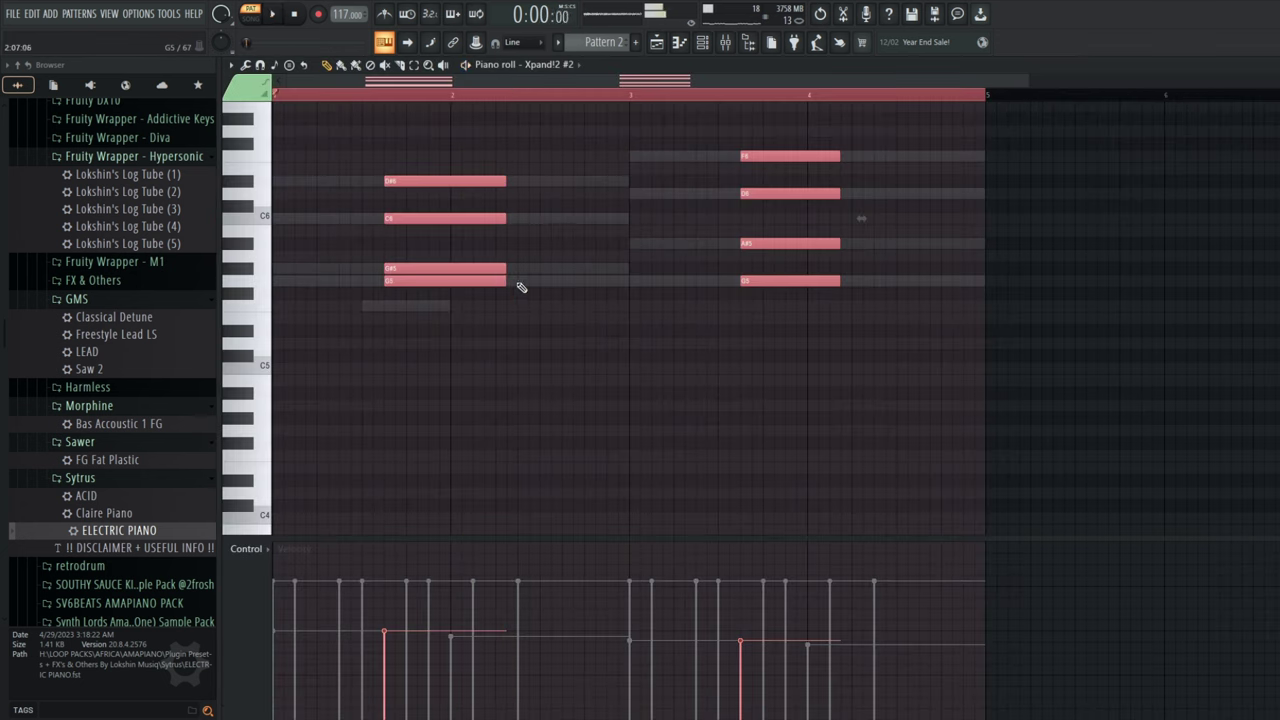
# Shorten the Xpand!2 #2 chords in bars 1 and 3 to six steps each.
pyautogui.press('space')
pyautogui.moveTo(503, 282); pyautogui.dragTo(440, 282)
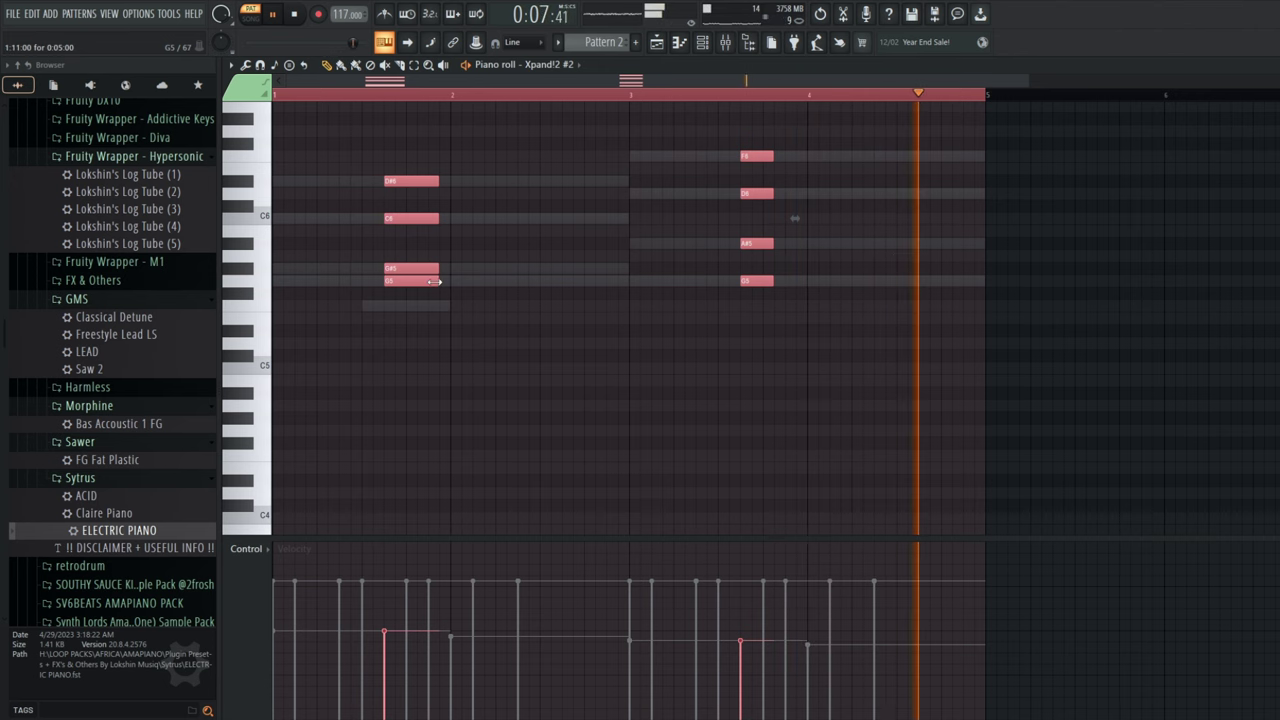
pyautogui.moveTo(436, 282); pyautogui.dragTo(446, 282)
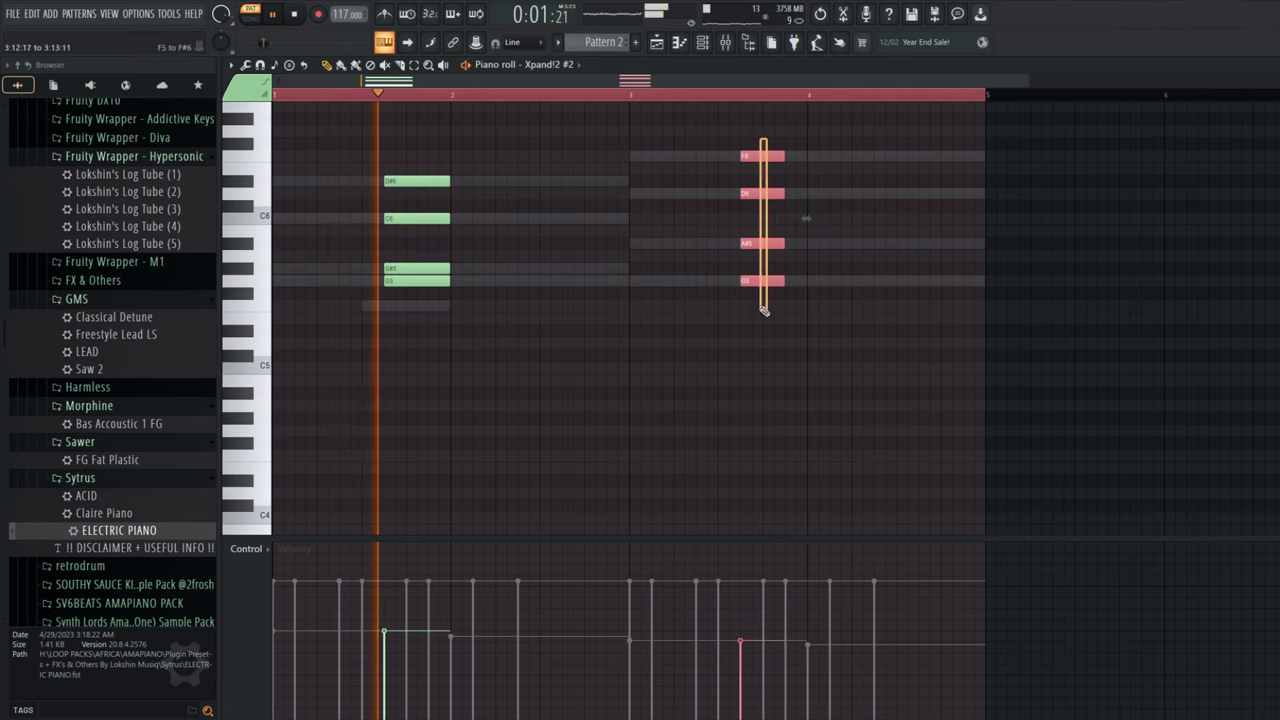
pyautogui.moveTo(784, 281); pyautogui.dragTo(796, 281)
# Transpose both Xpand!2 #2 chords down one octave and play the arrangement in song mode with the playlist shown.
pyautogui.hotkey('ctrl', 'a')
pyautogui.hotkey('ctrl', 'Down')
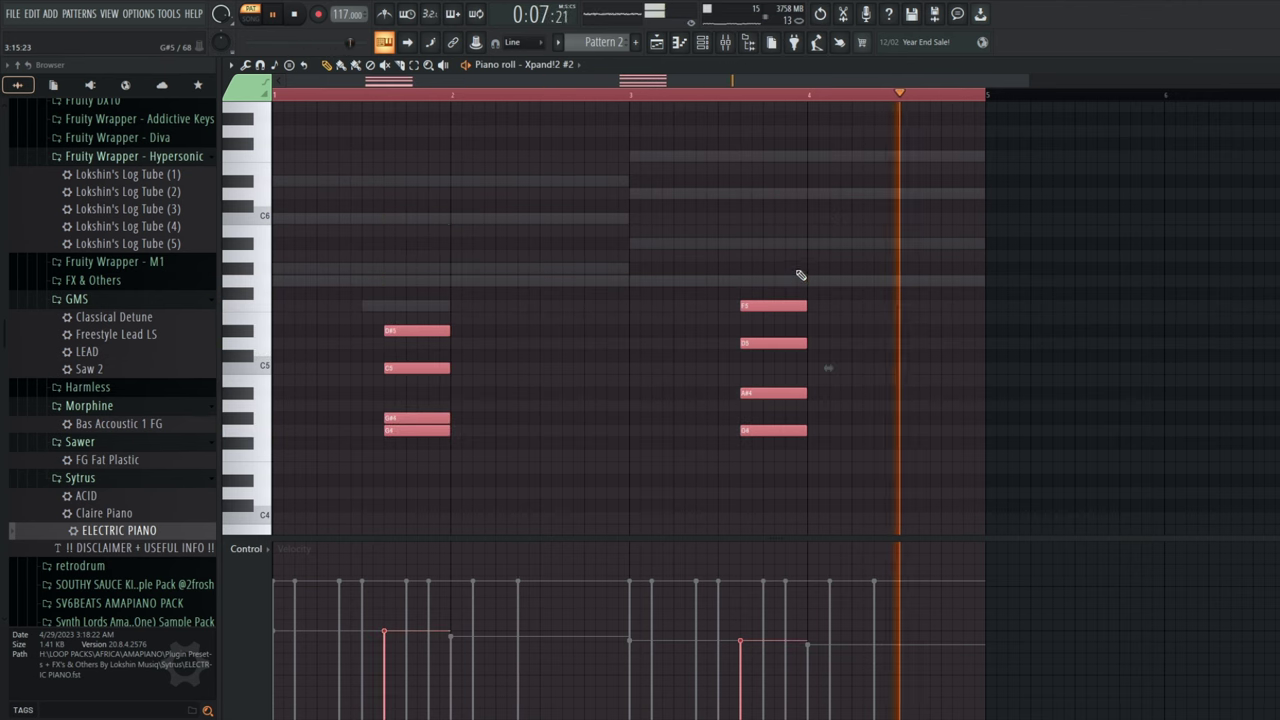
pyautogui.press('l')
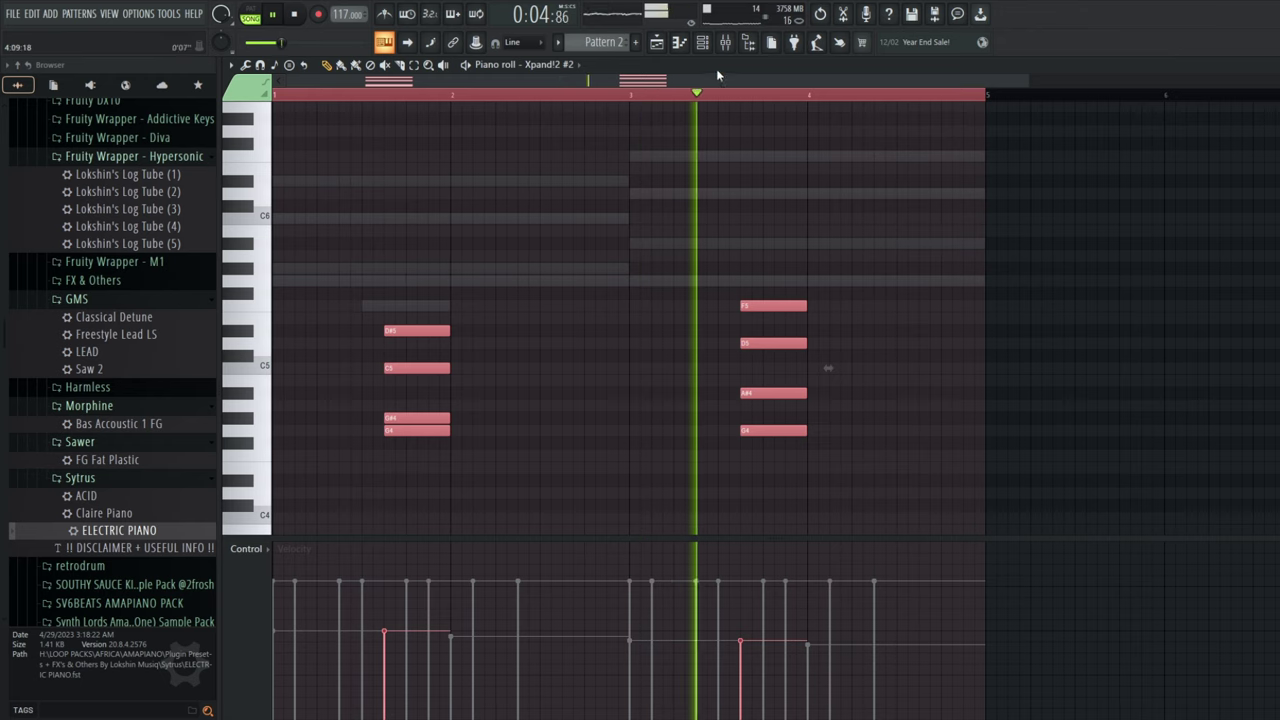
pyautogui.click(676, 44)
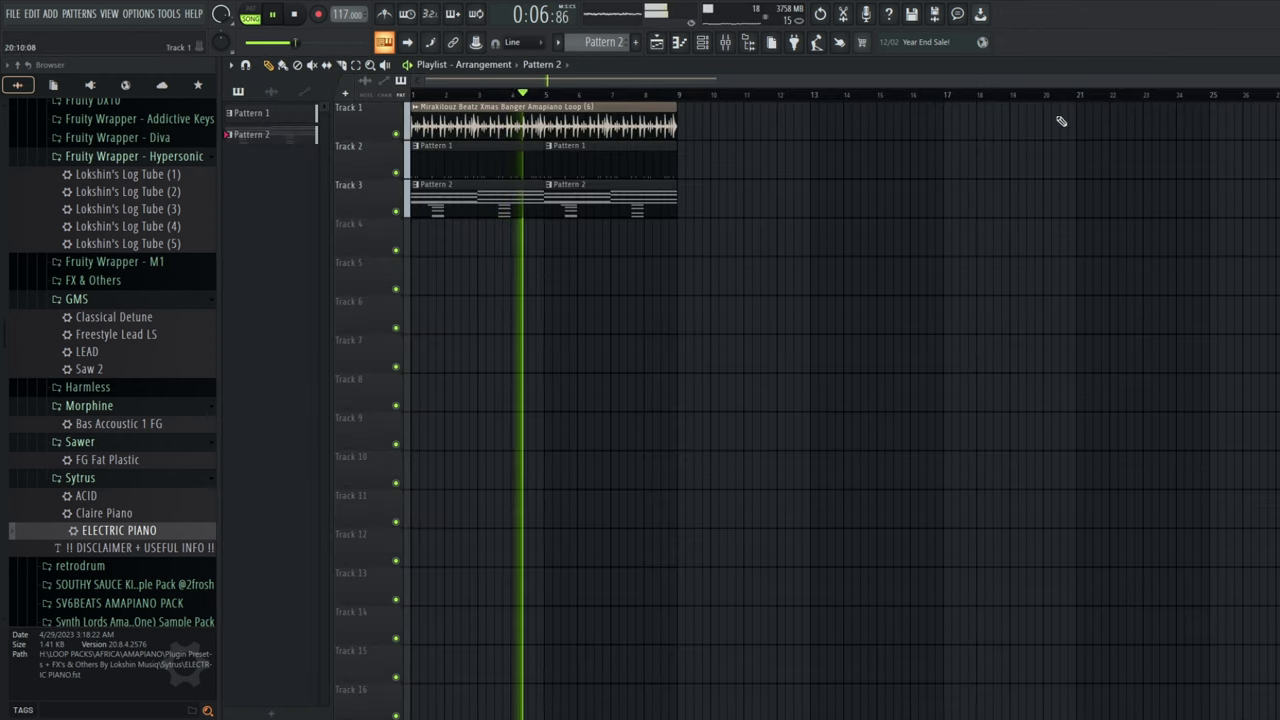
# Add a third Xpand!2 instrument channel and load the 20 Gentle Call lead preset.
pyautogui.click(703, 42)
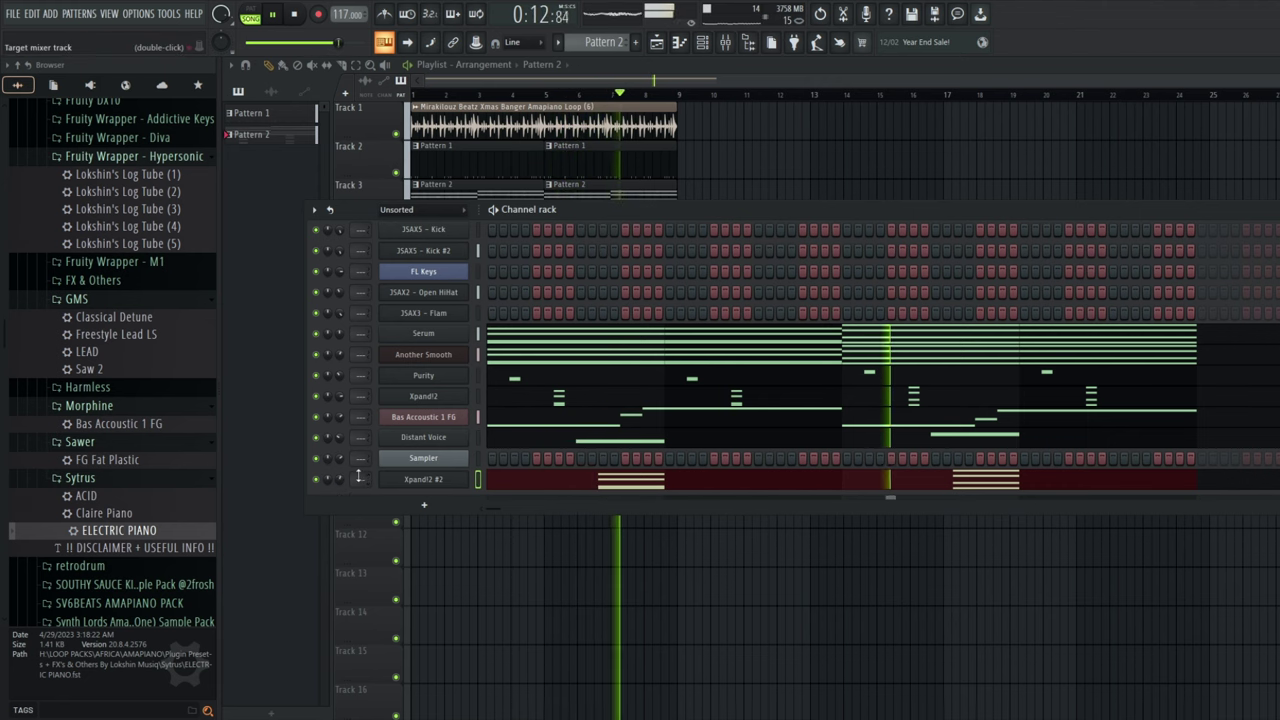
pyautogui.scroll(4, 167, 305)
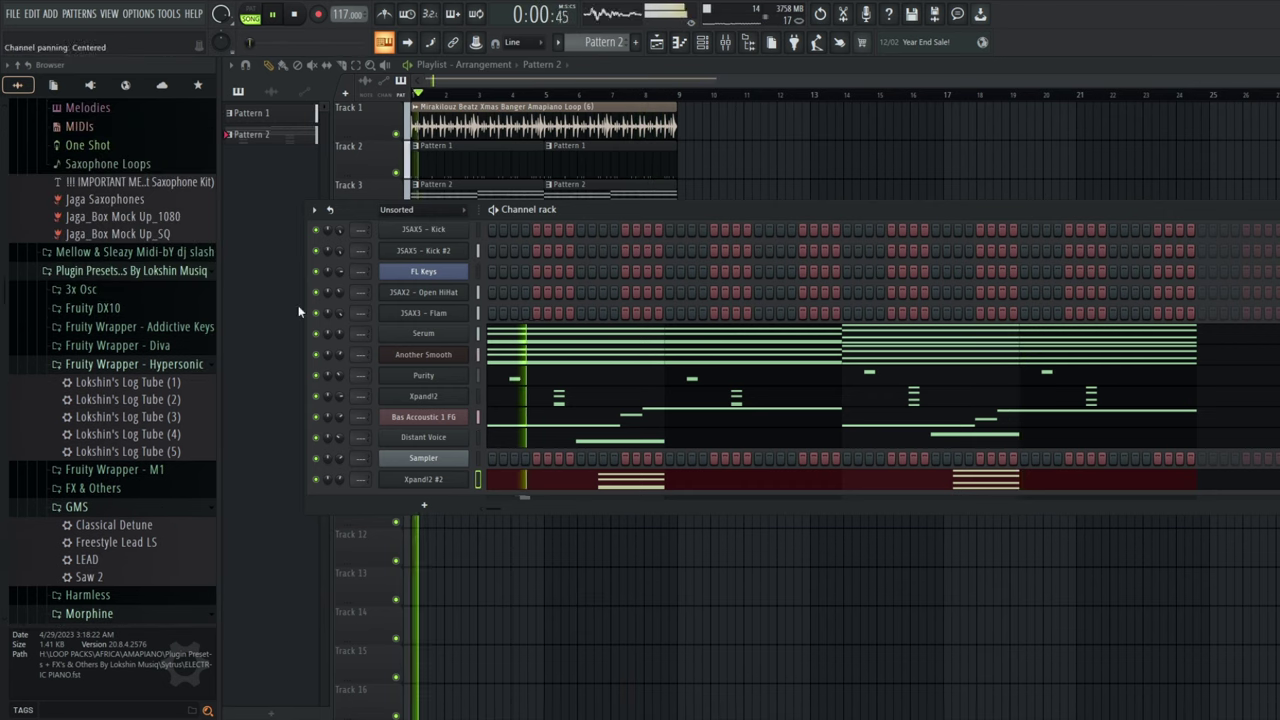
pyautogui.click(417, 505)
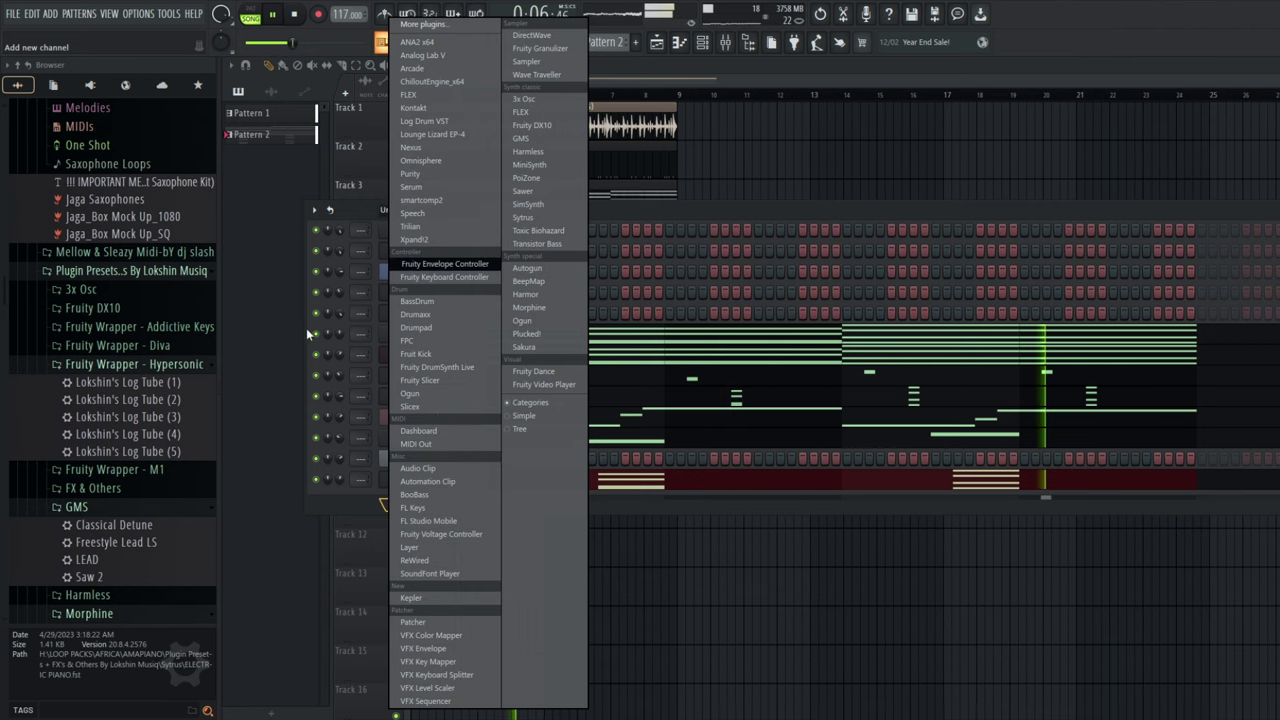
pyautogui.click(446, 238)
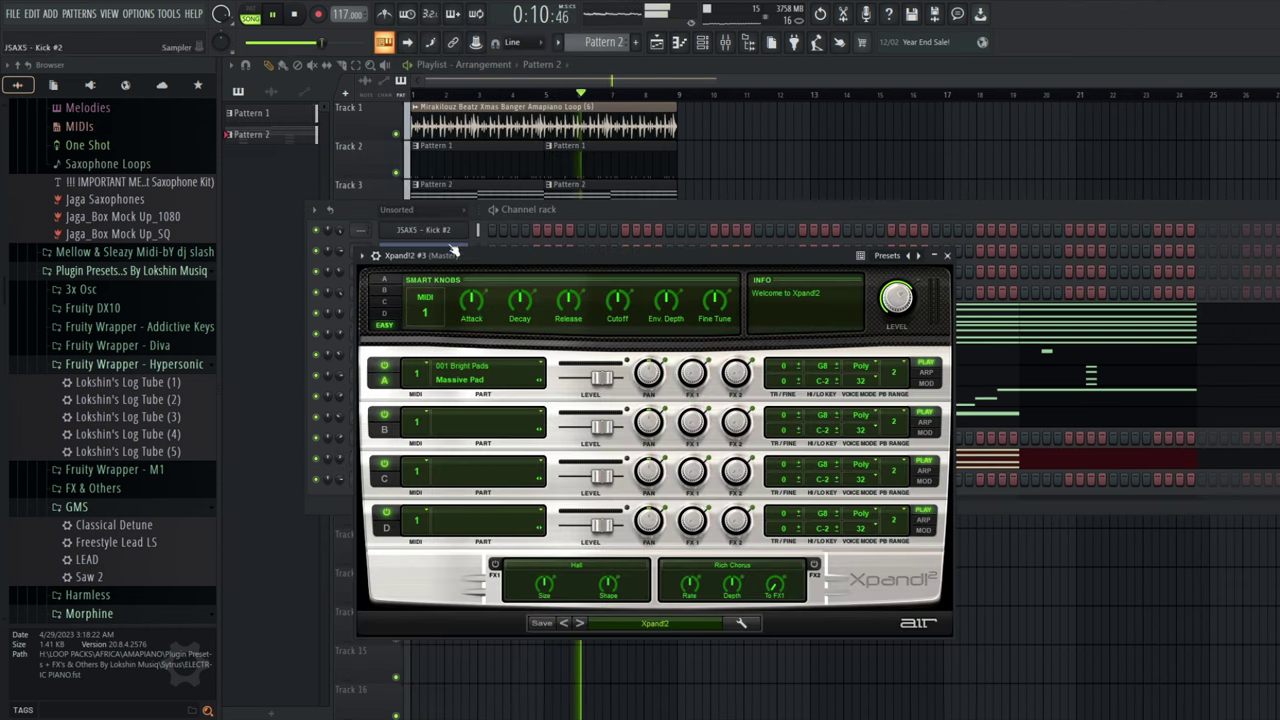
pyautogui.click(663, 624)
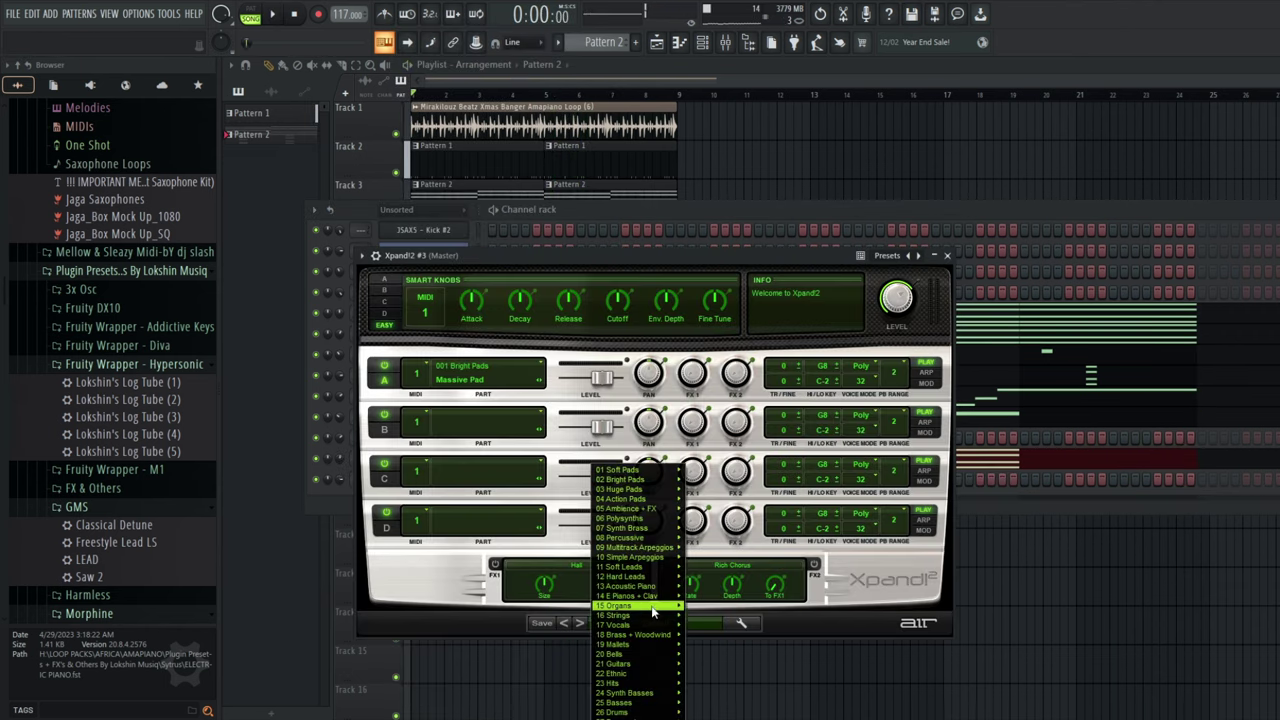
pyautogui.moveTo(654, 612)
pyautogui.moveTo(654, 567)
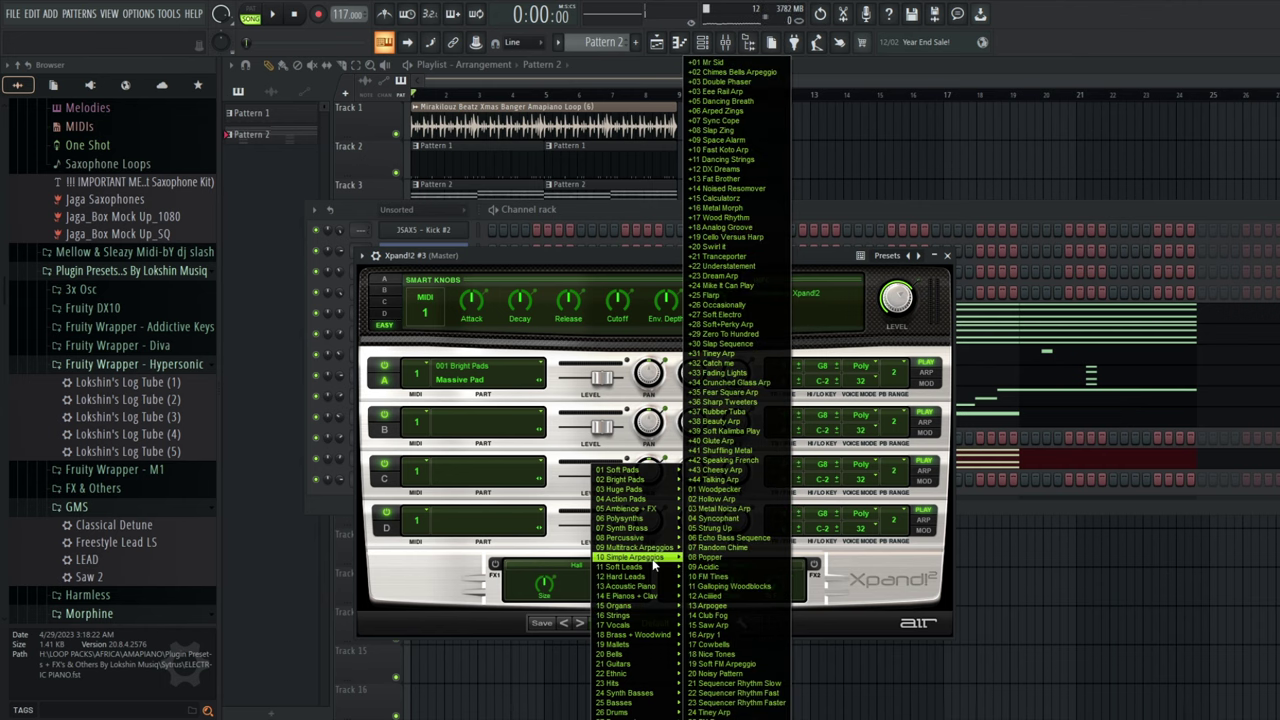
pyautogui.click(713, 580)
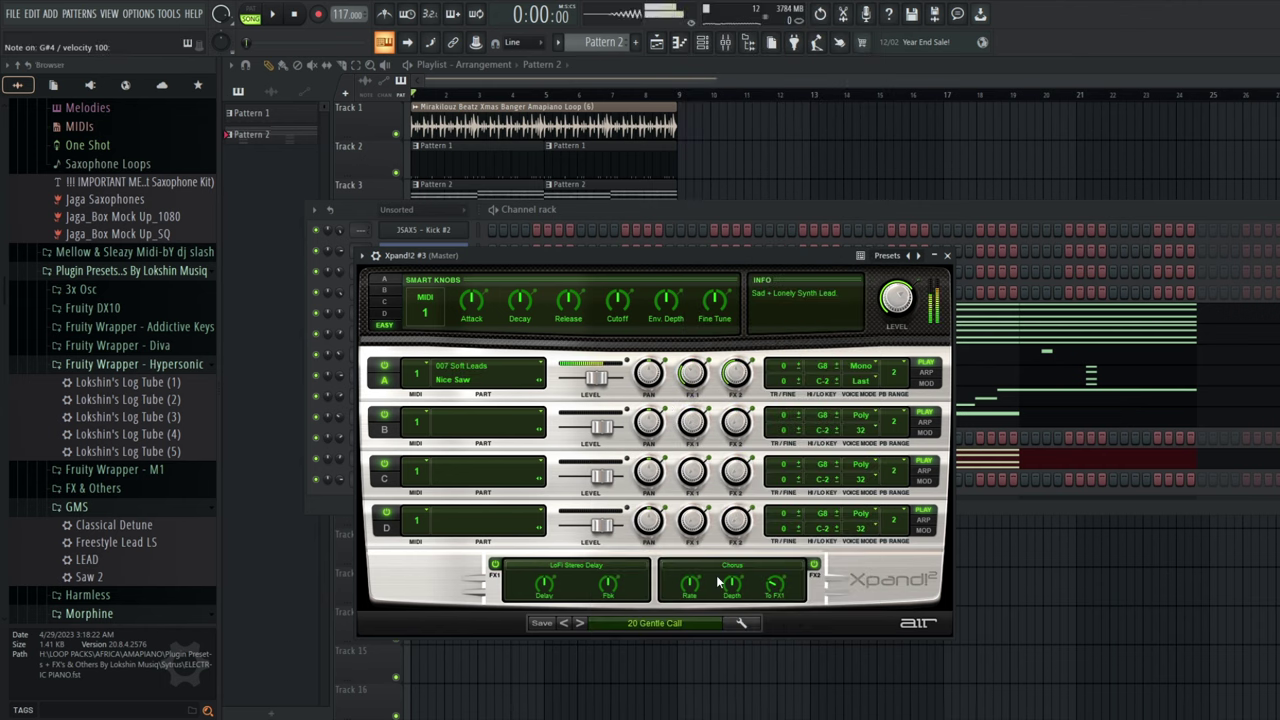
# Open the piano roll for Xpand!2 #3 and place one-step G#5 and C6 notes at steps 5 and 7 of bar 1.
pyautogui.click(338, 484)
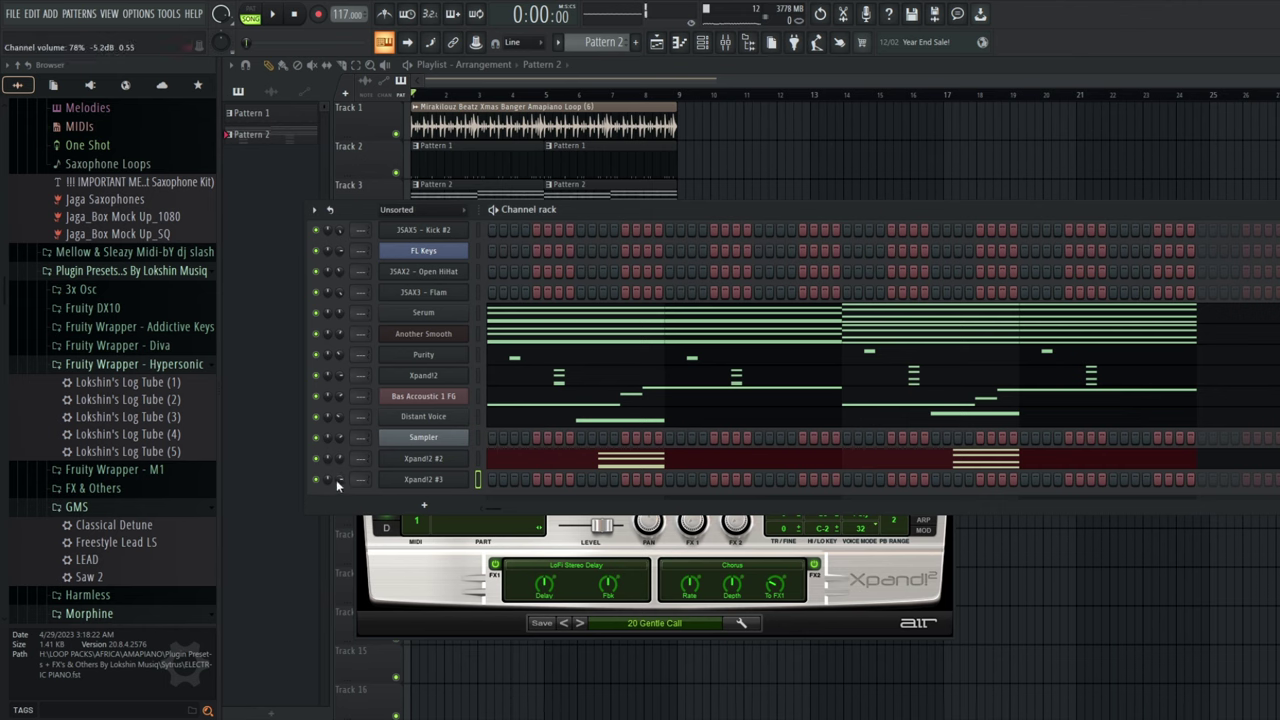
pyautogui.rightClick(396, 479)
pyautogui.click(425, 482)
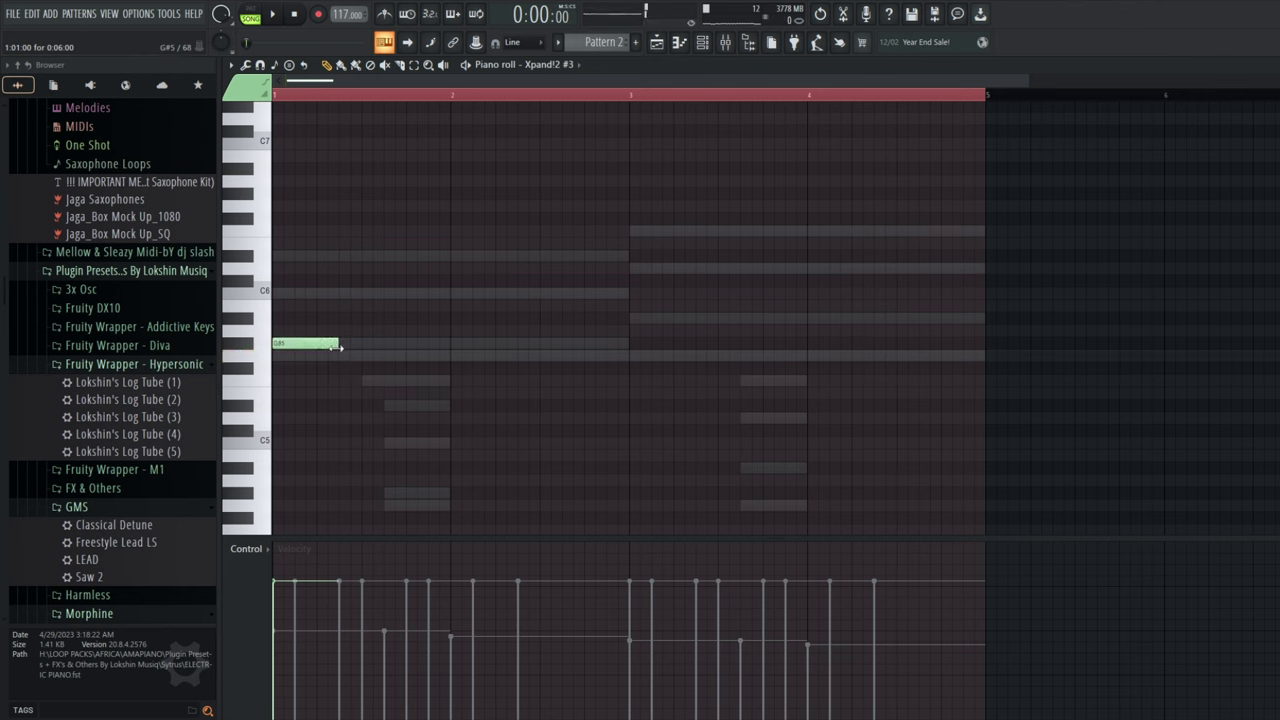
pyautogui.press('space')
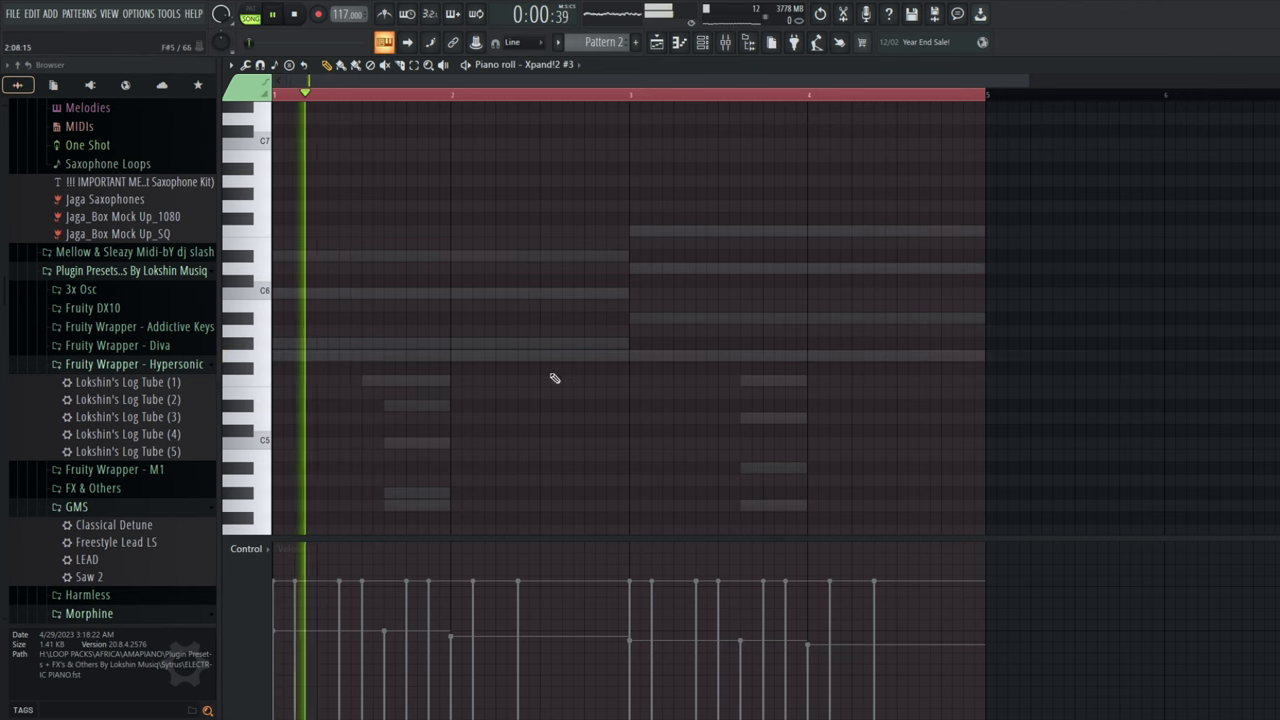
pyautogui.press('space')
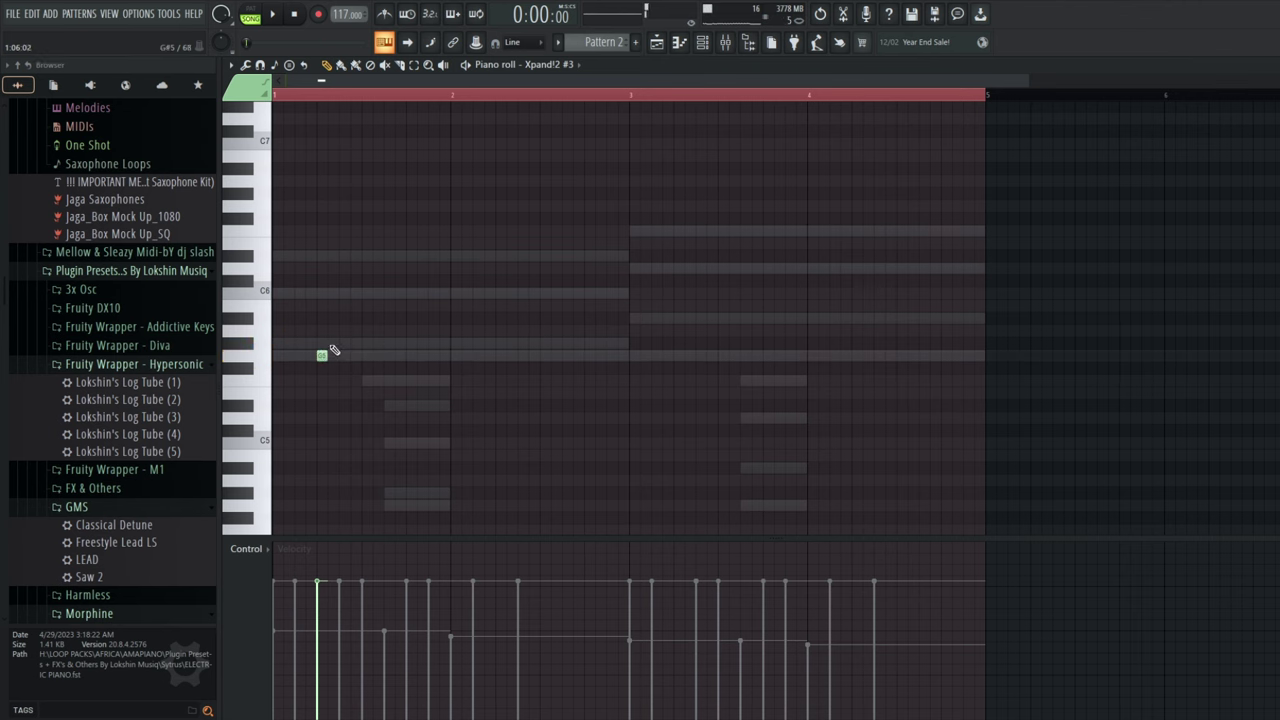
pyautogui.rightClick(344, 343)
pyautogui.press('space')
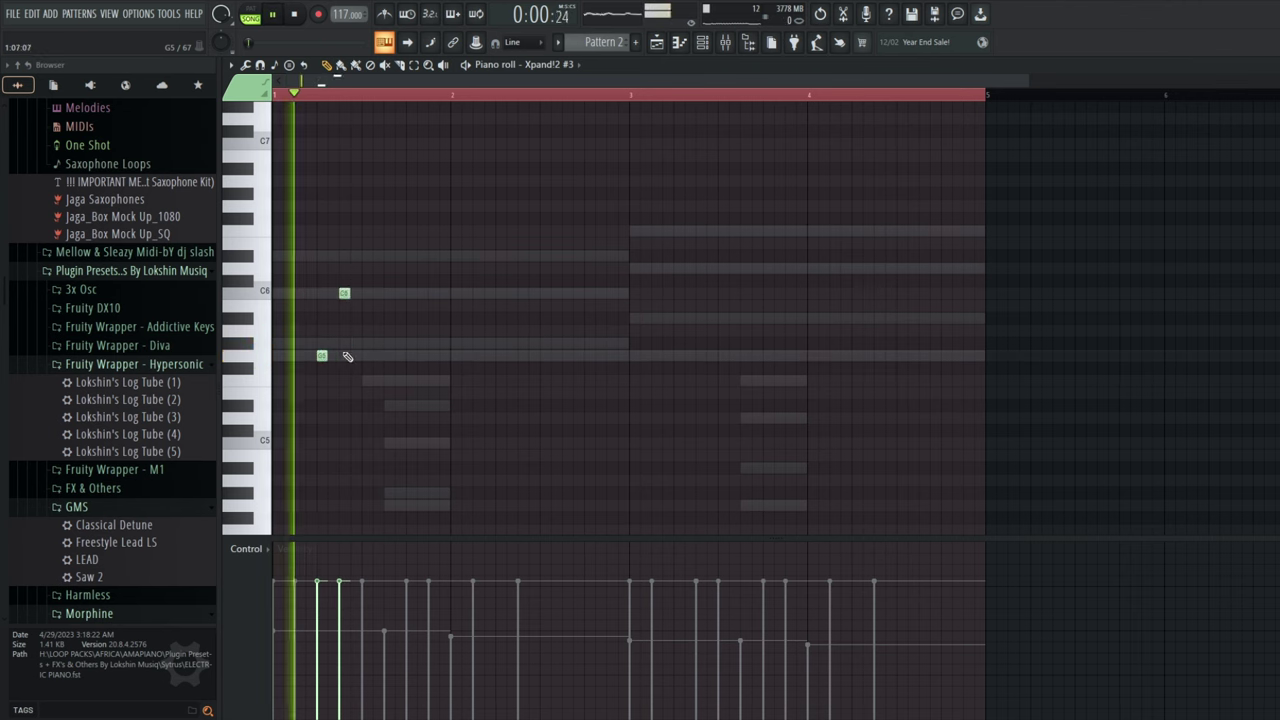
pyautogui.press('space')
pyautogui.click(321, 346)
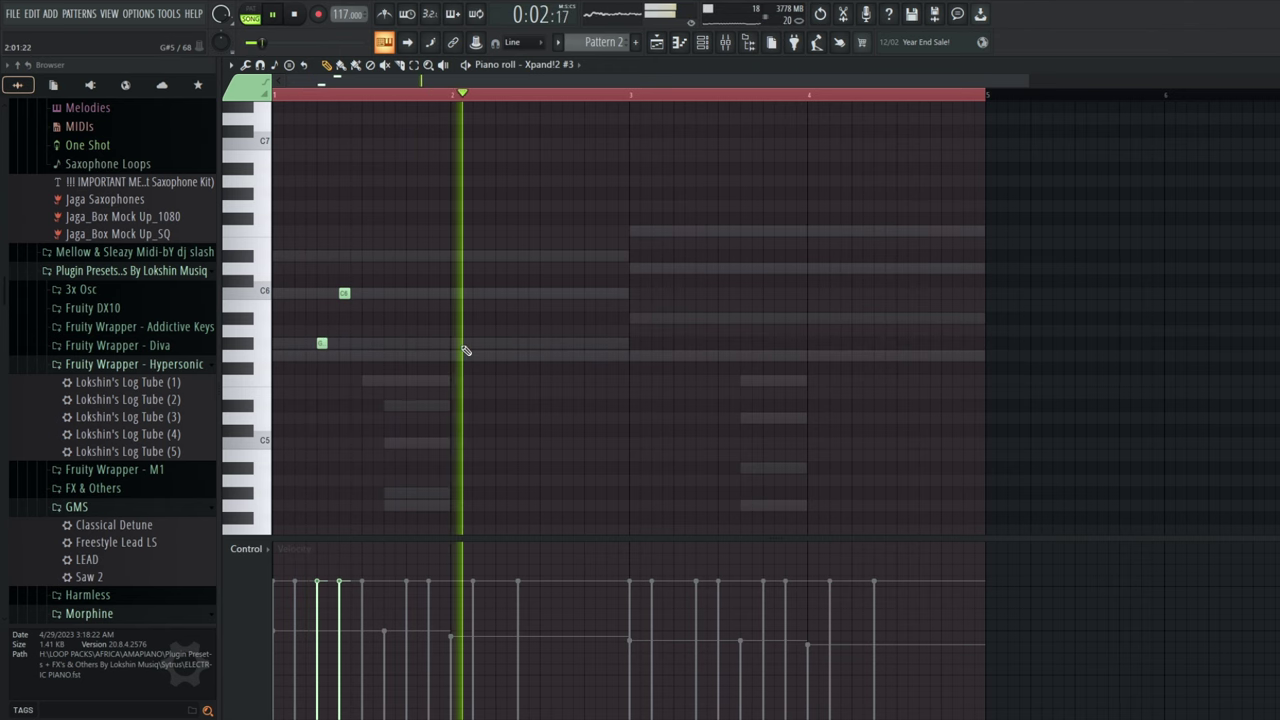
# Try repeating the G#5 and C6 notes at steps 5 and 7 of bar 2 during playback.
pyautogui.click(505, 346)
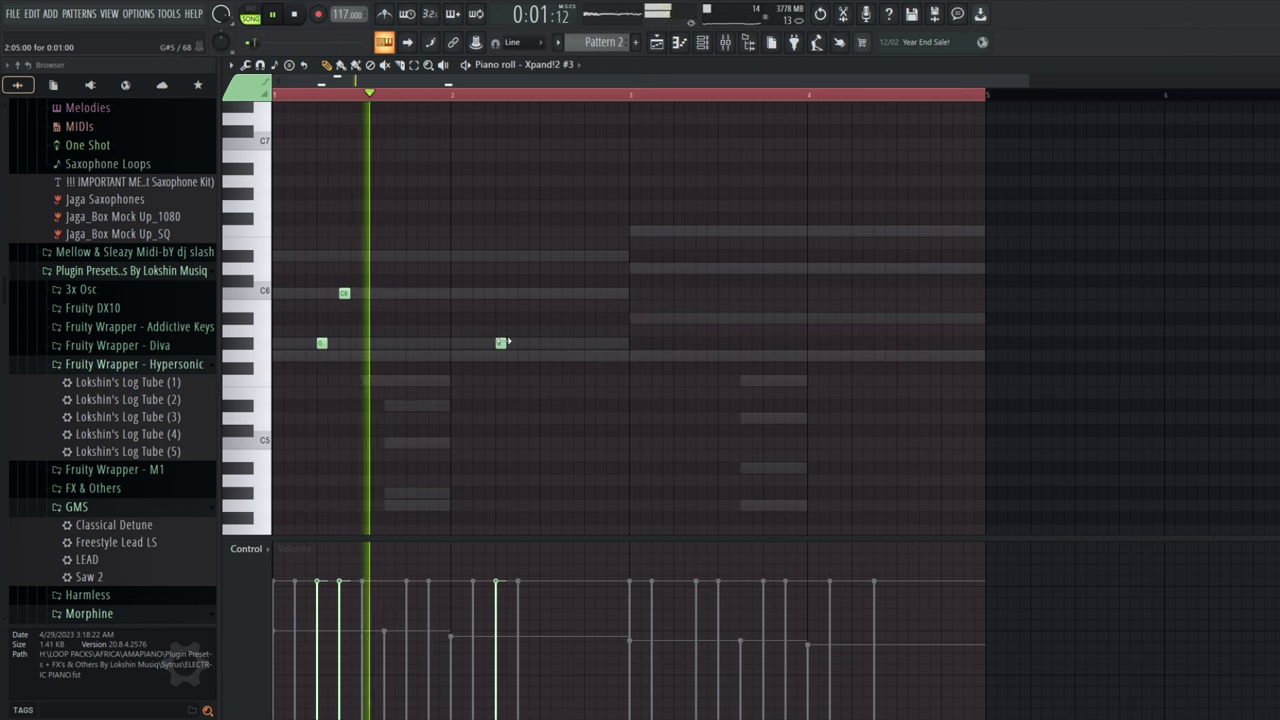
pyautogui.click(521, 295)
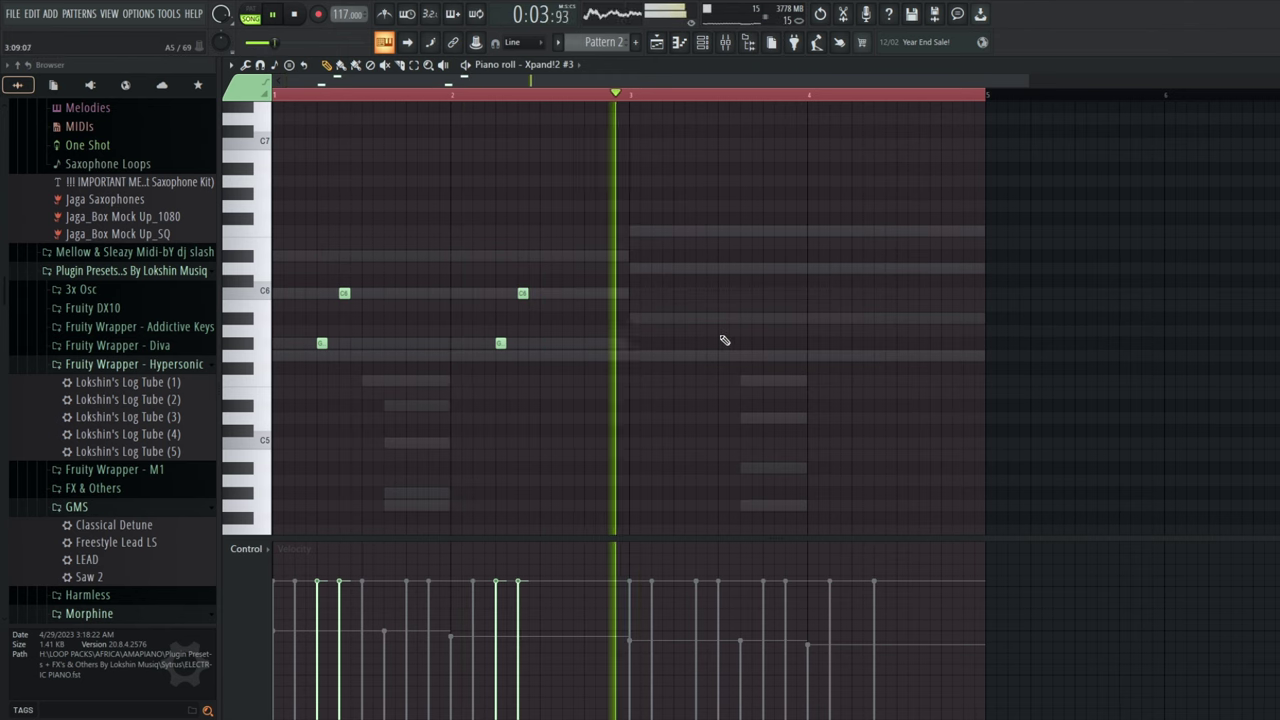
pyautogui.press('space')
pyautogui.press('space')
# Place one-step A#5 and D6 notes at steps 5 and 7 of bar 3 and delete the two notes in bar 2.
pyautogui.click(676, 318)
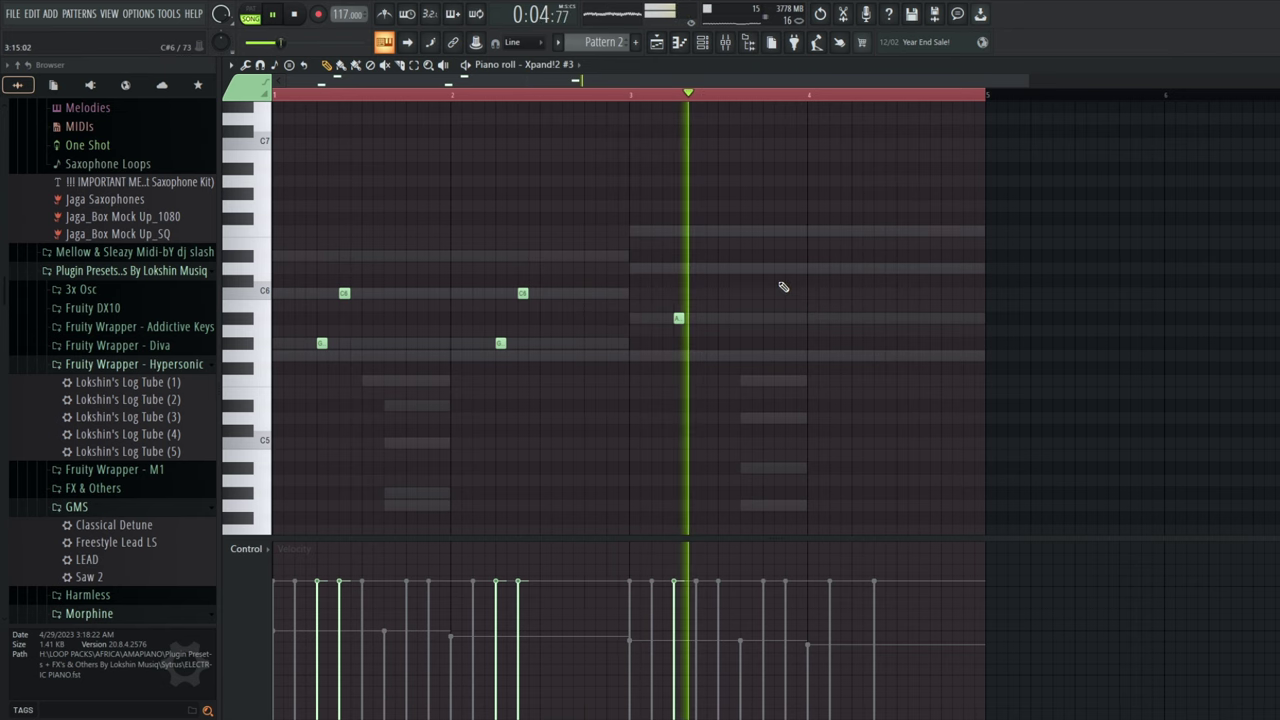
pyautogui.click(697, 268)
pyautogui.moveTo(528, 264); pyautogui.dragTo(483, 383)
pyautogui.press('Delete')
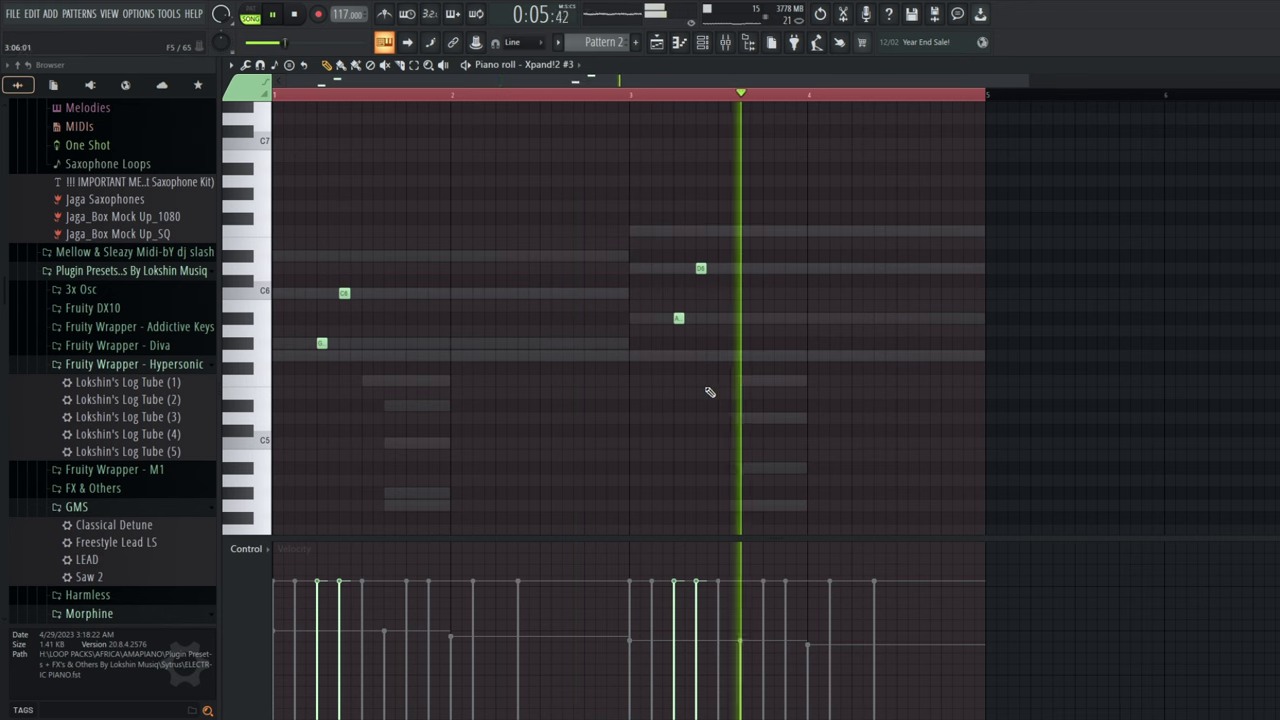
# Add a fourth Xpand!2 instrument channel and load the +33 Jazz Strat guitar preset.
pyautogui.click(703, 43)
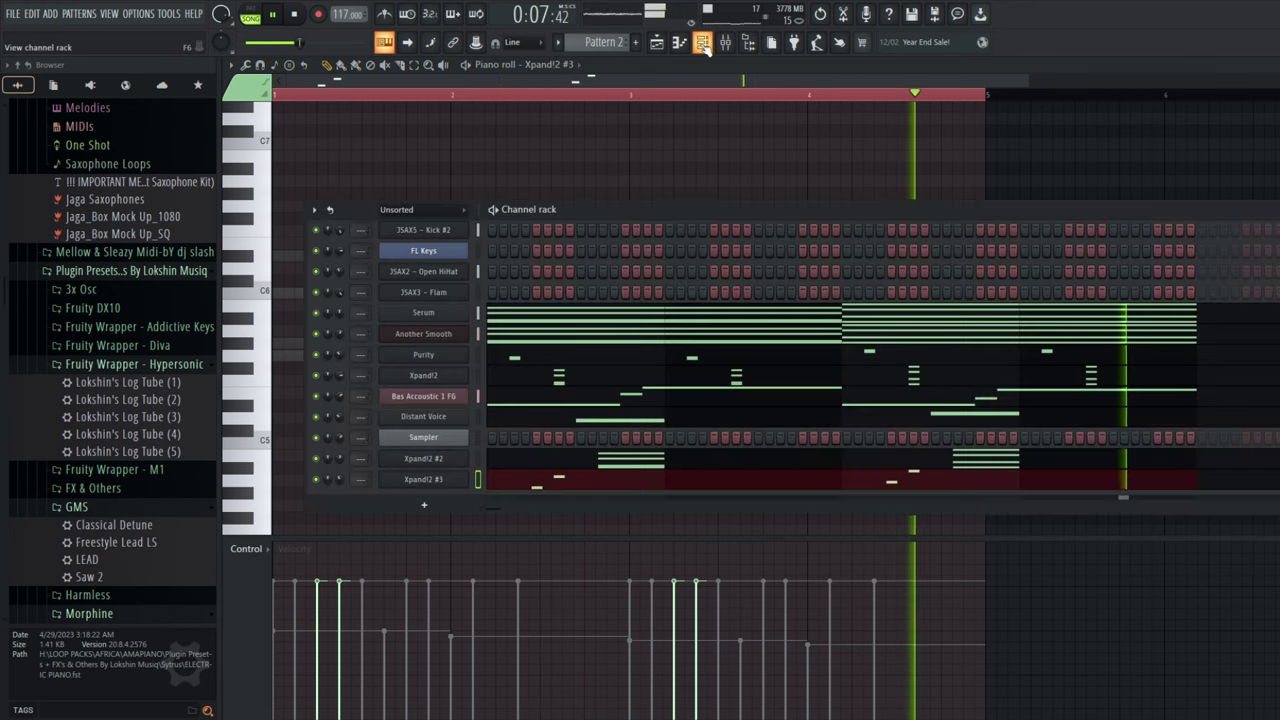
pyautogui.click(437, 507)
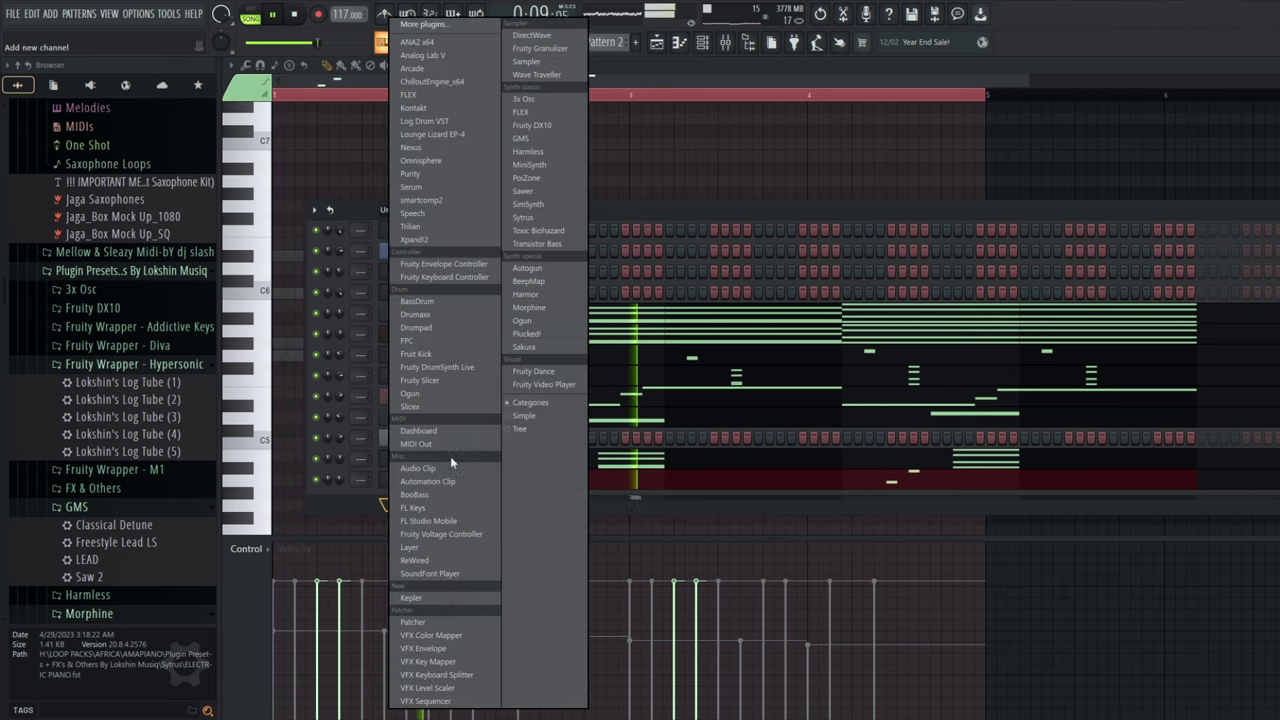
pyautogui.click(467, 242)
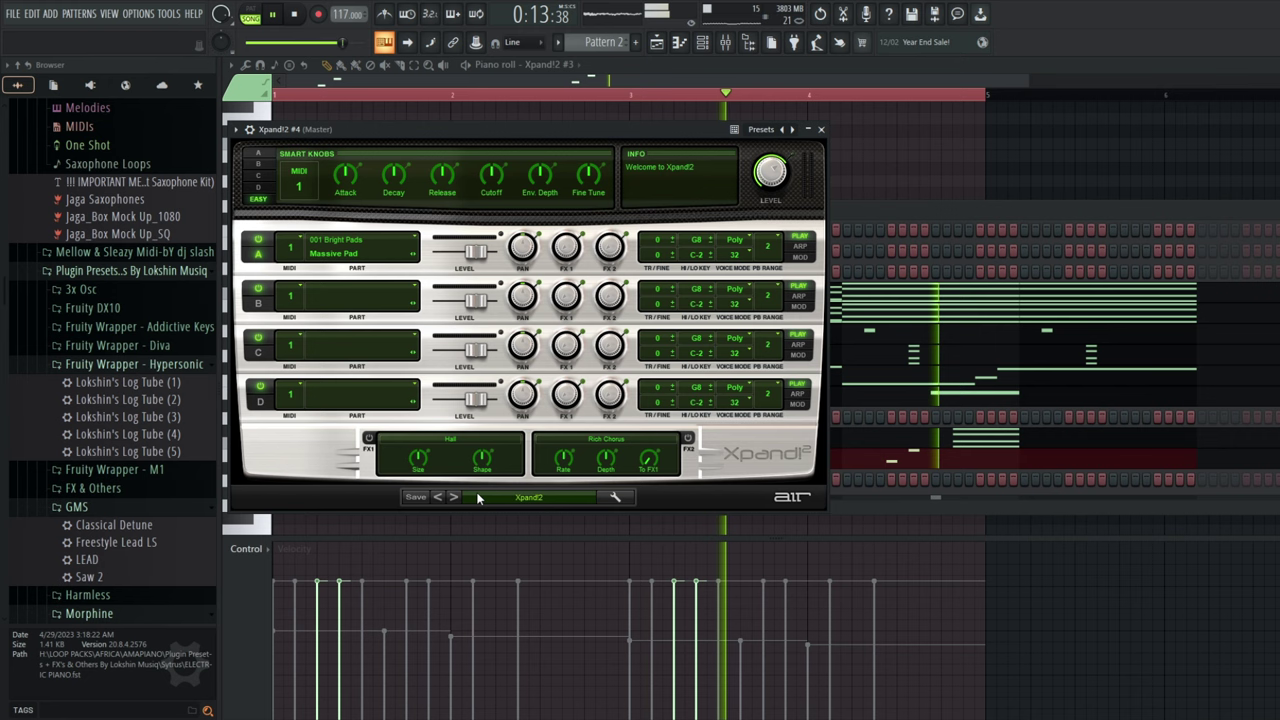
pyautogui.click(478, 493)
pyautogui.moveTo(520, 664)
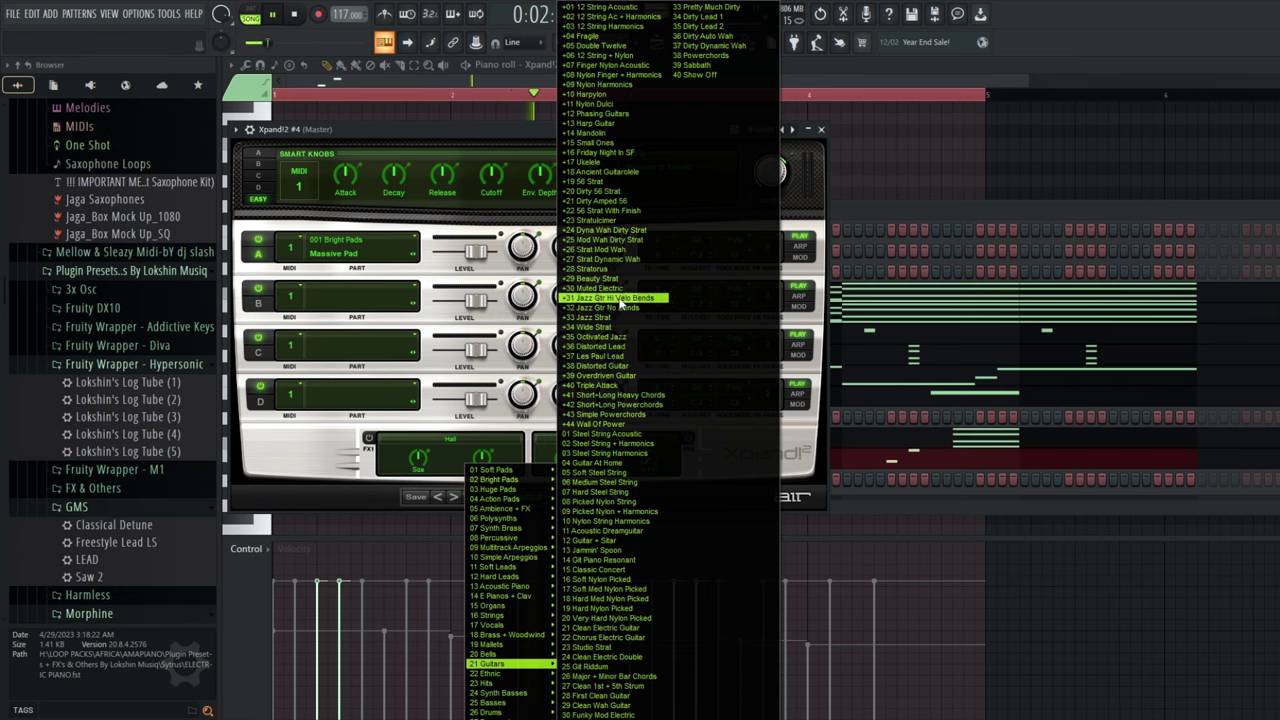
pyautogui.click(617, 318)
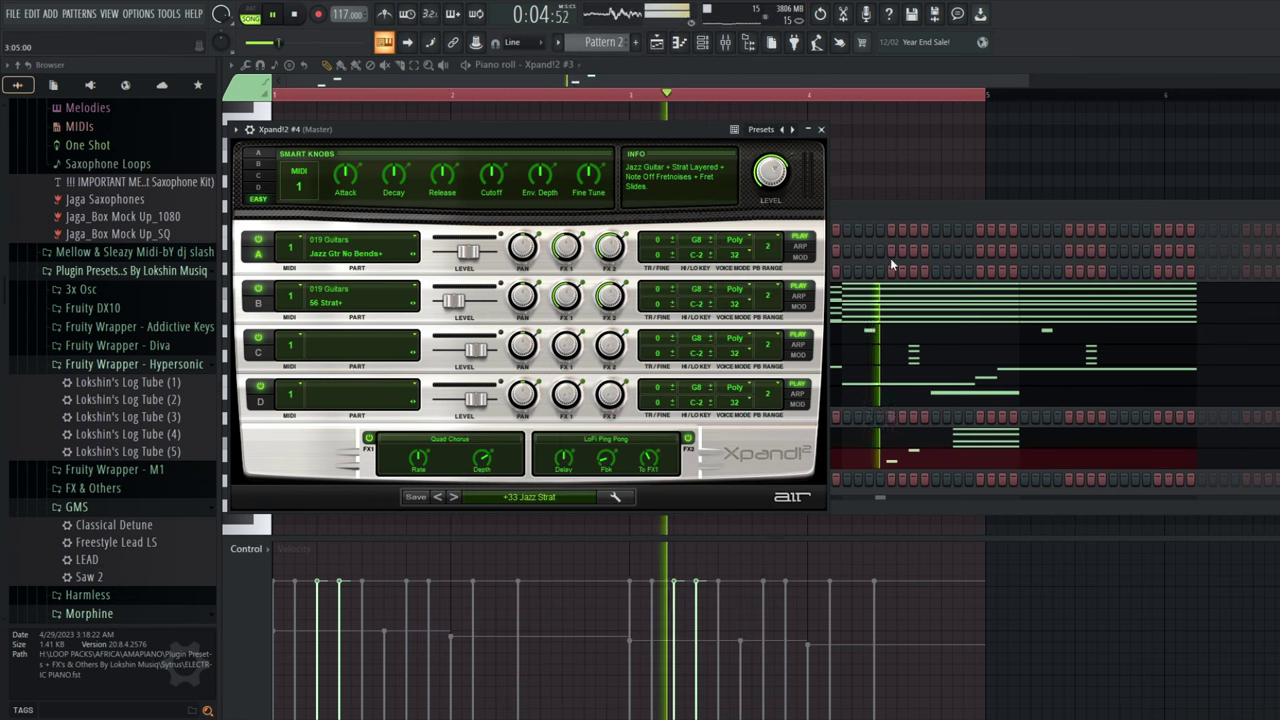
# Open the piano roll for Xpand!2 #4 and place one-step G5, F5, F5 and D5 notes from mid bar 2 to the start of bar 3.
pyautogui.click(922, 215)
pyautogui.rightClick(437, 481)
pyautogui.click(478, 479)
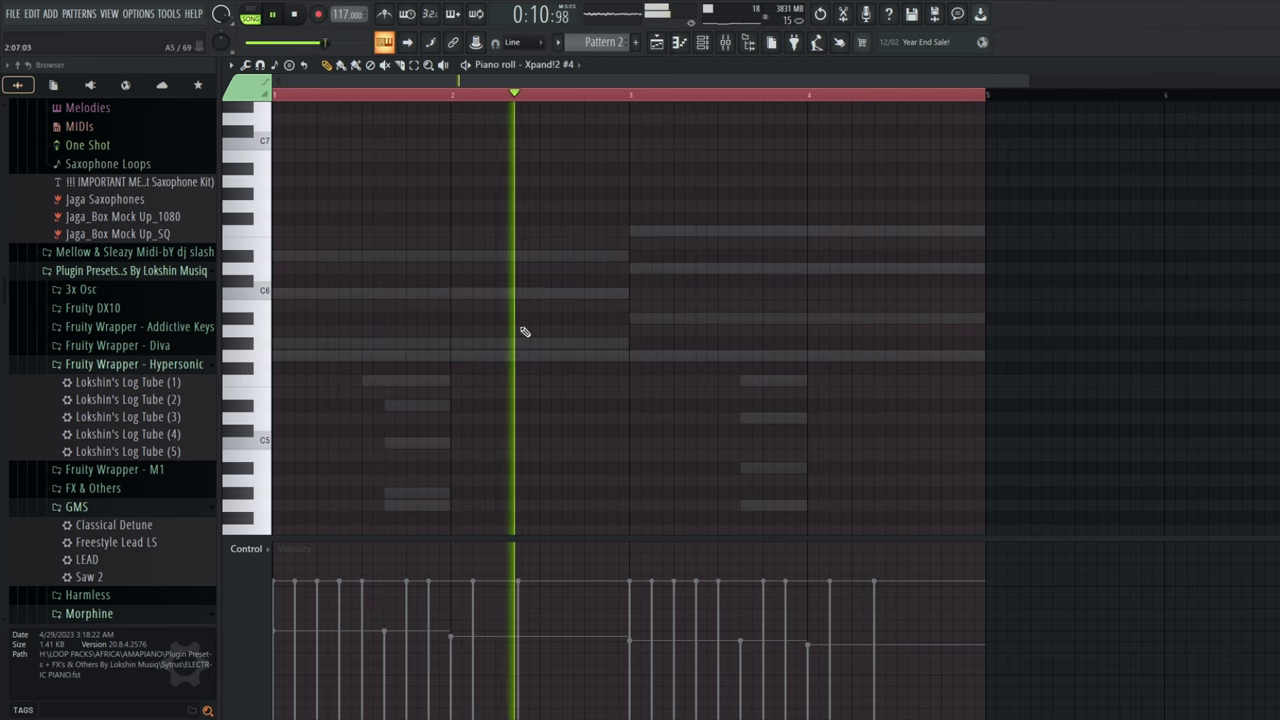
pyautogui.press('space')
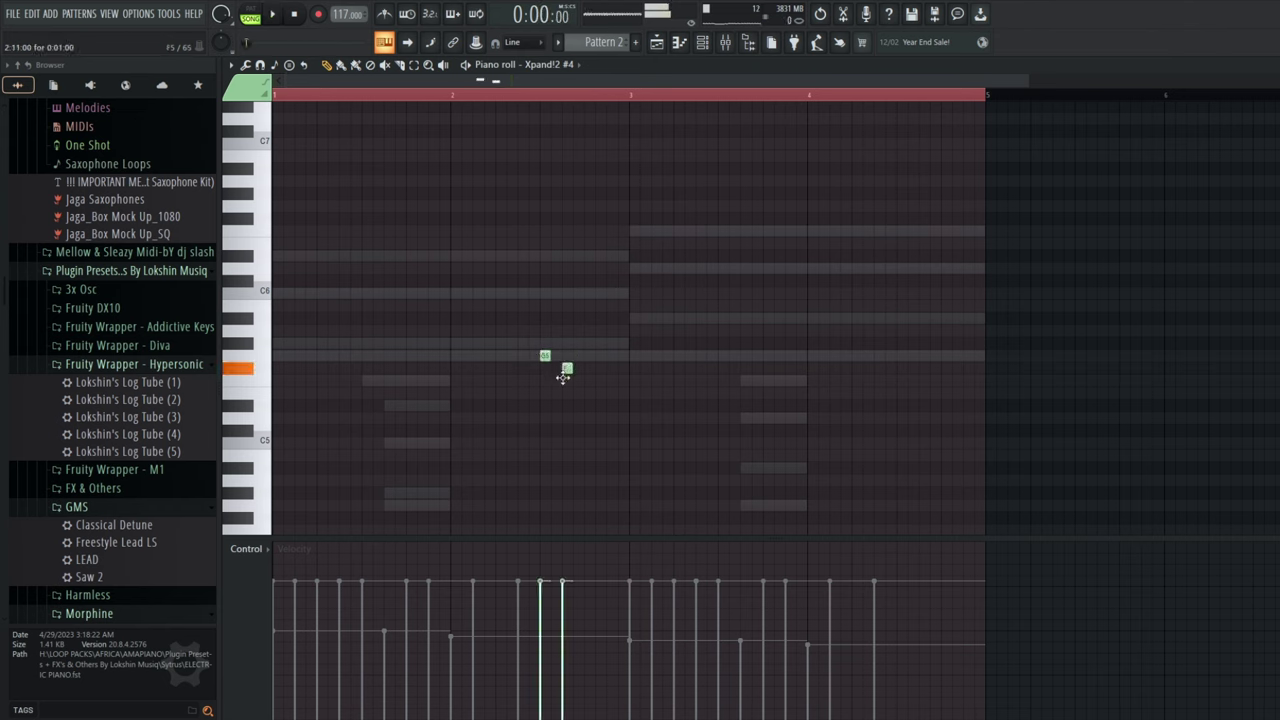
pyautogui.click(453, 100)
pyautogui.rightClick(567, 380)
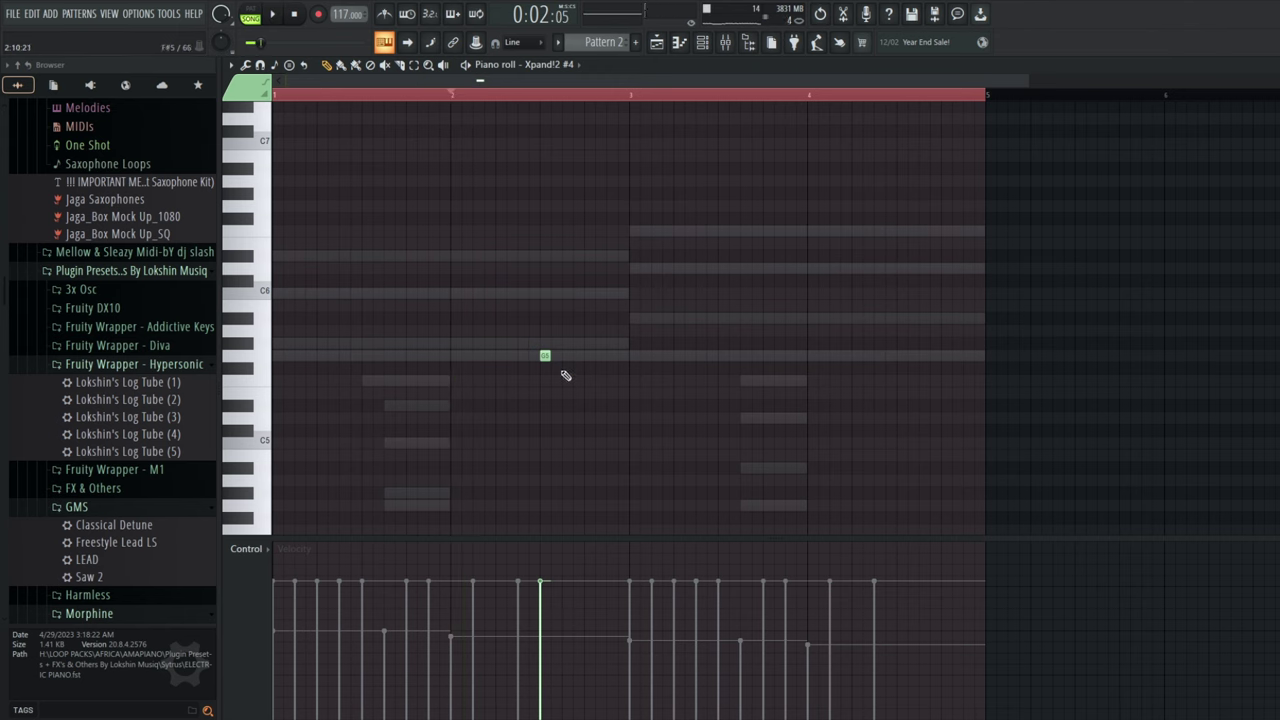
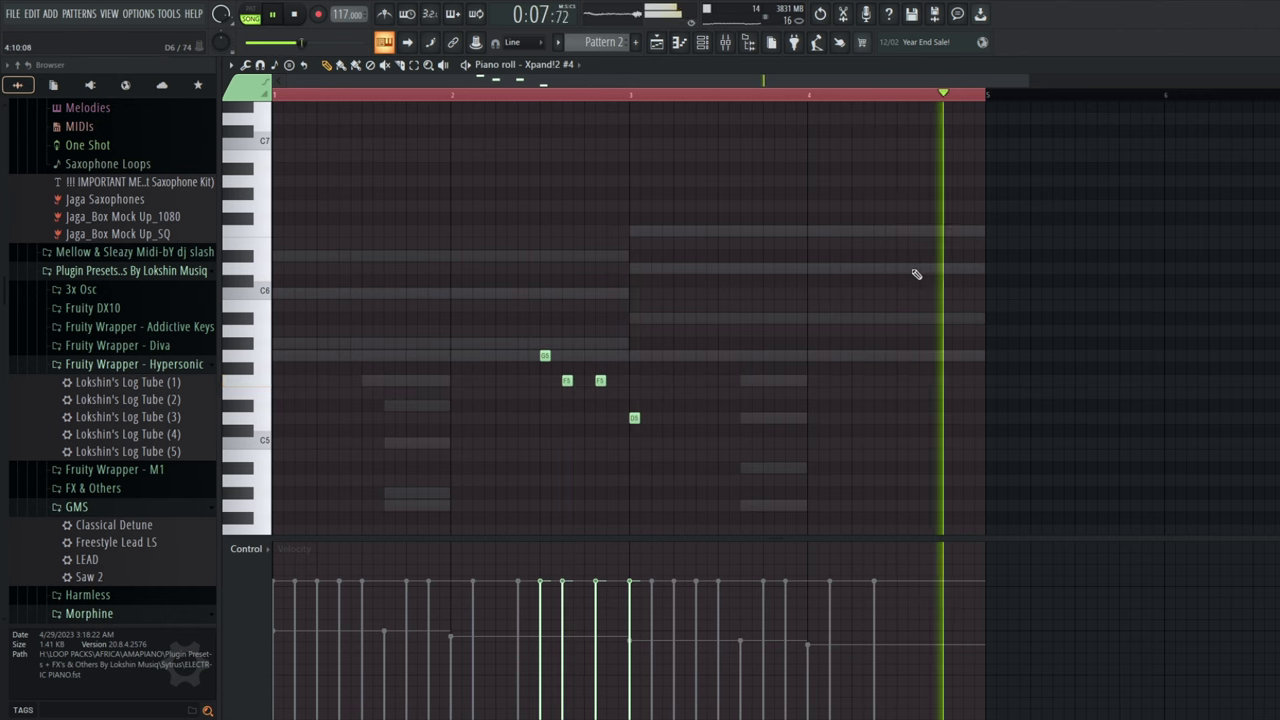
# Add one-step D6, F6, D#6 and D6 notes in the second half of bar 4 and keep only a C6 note at the start of bar 1.
pyautogui.press('space')
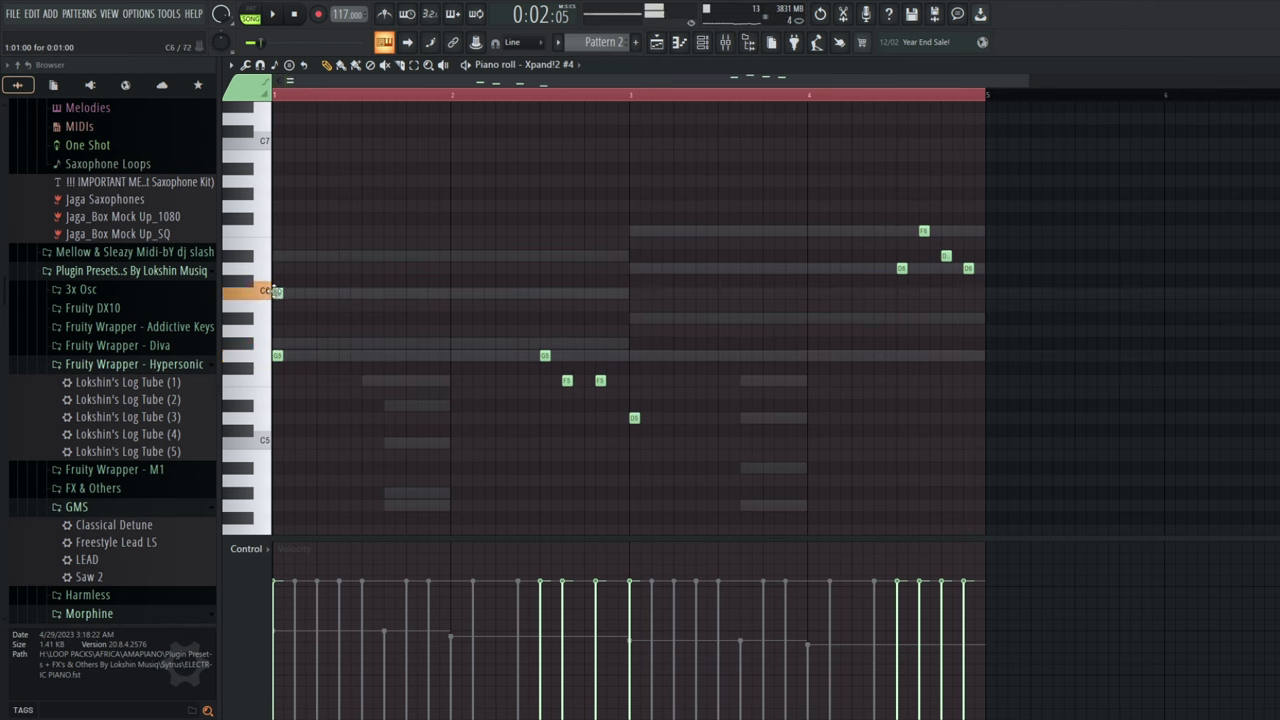
pyautogui.rightClick(278, 356)
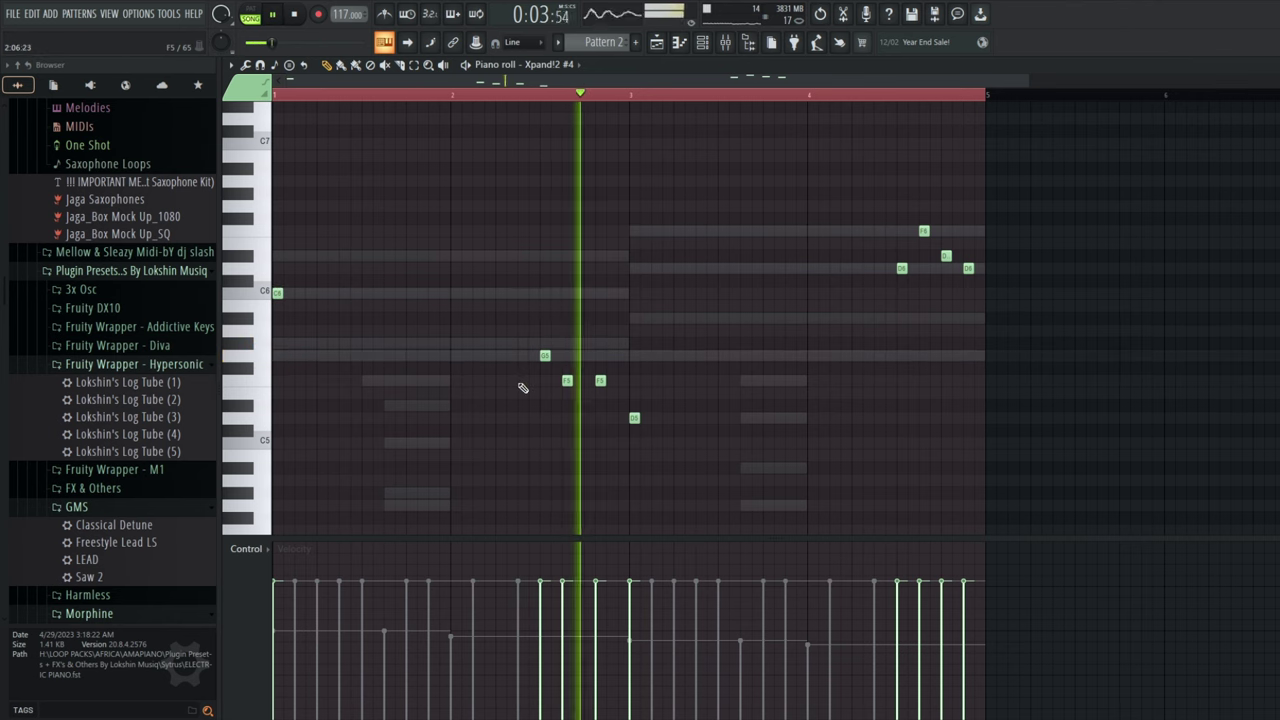
# Transpose all the Xpand!2 #4 guitar notes down one octave.
pyautogui.hotkey('ctrl', 'a')
pyautogui.hotkey('ctrl', 'Down')
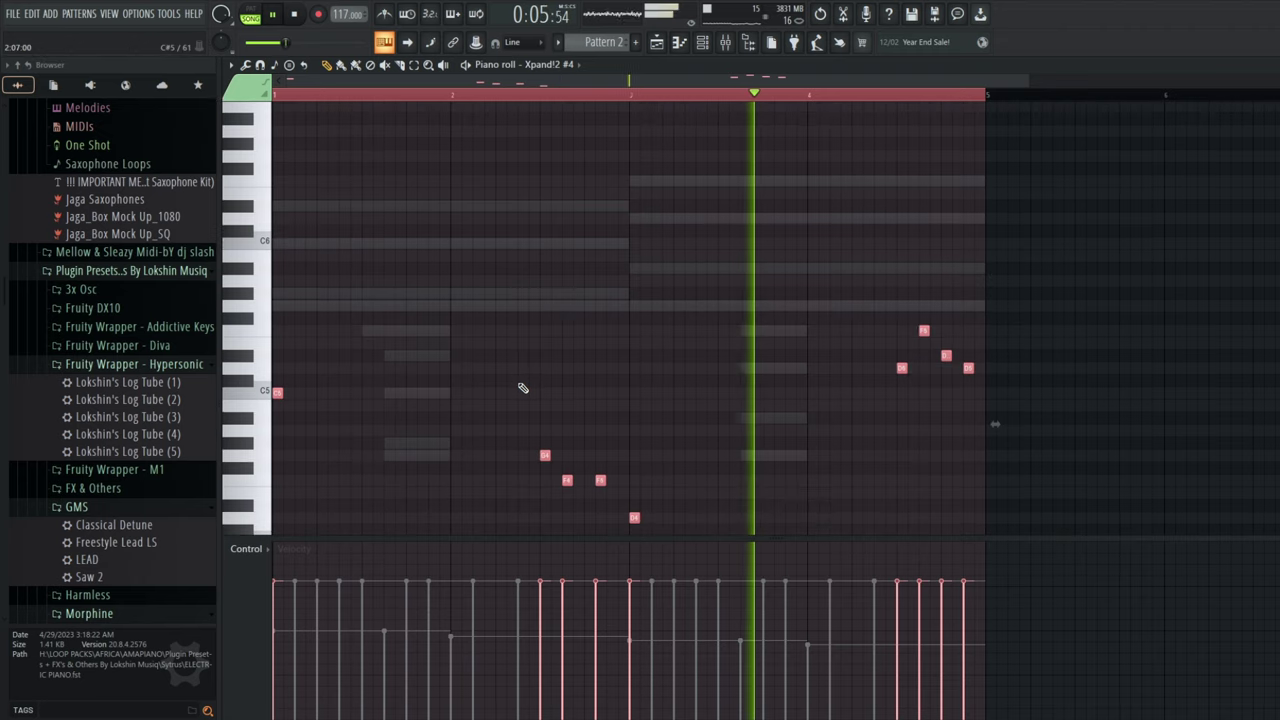
pyautogui.scroll(-2, 535, 390)
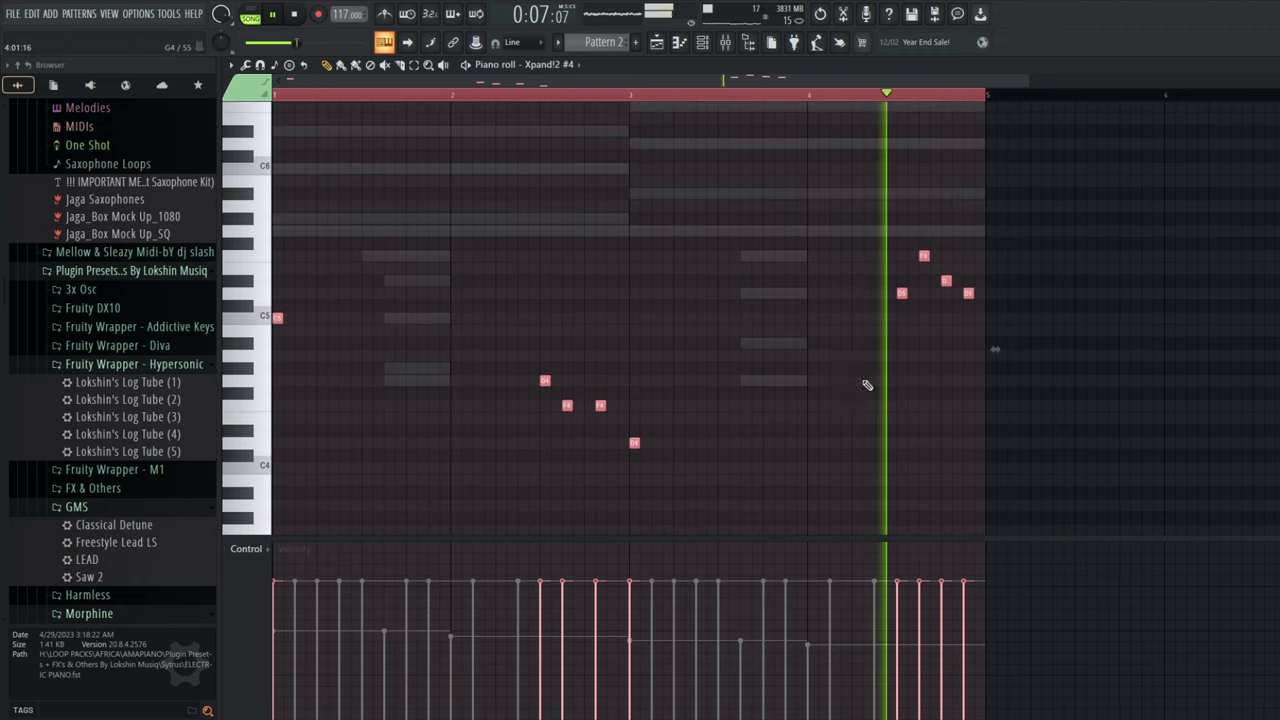
# Switch the Xpand!2 #4 instrument to the +34 Wide Strat preset.
pyautogui.click(725, 43)
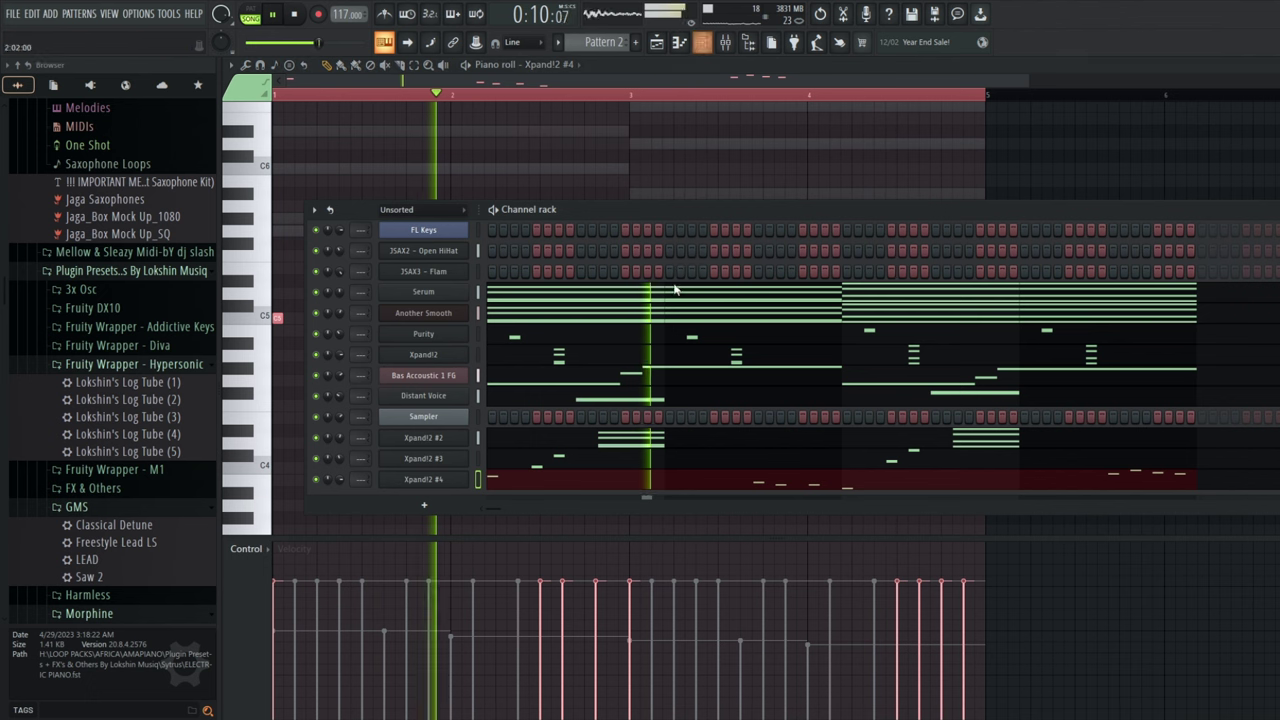
pyautogui.click(410, 481)
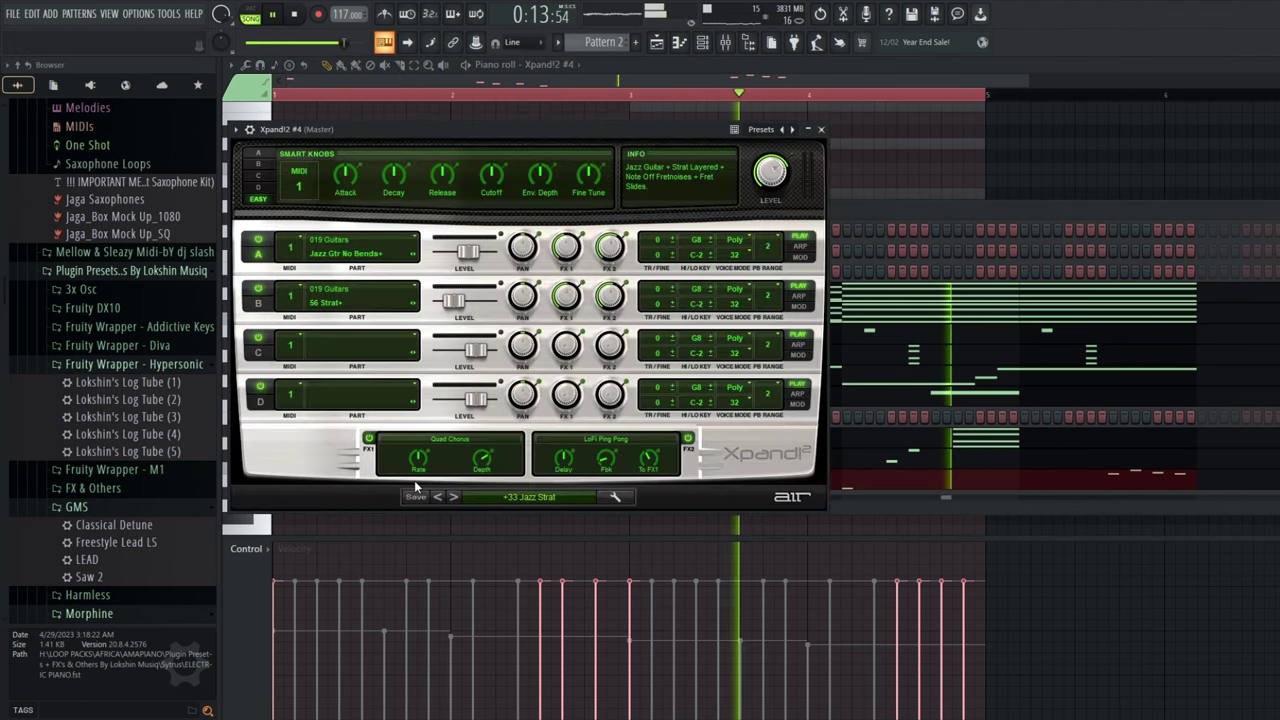
pyautogui.click(453, 497)
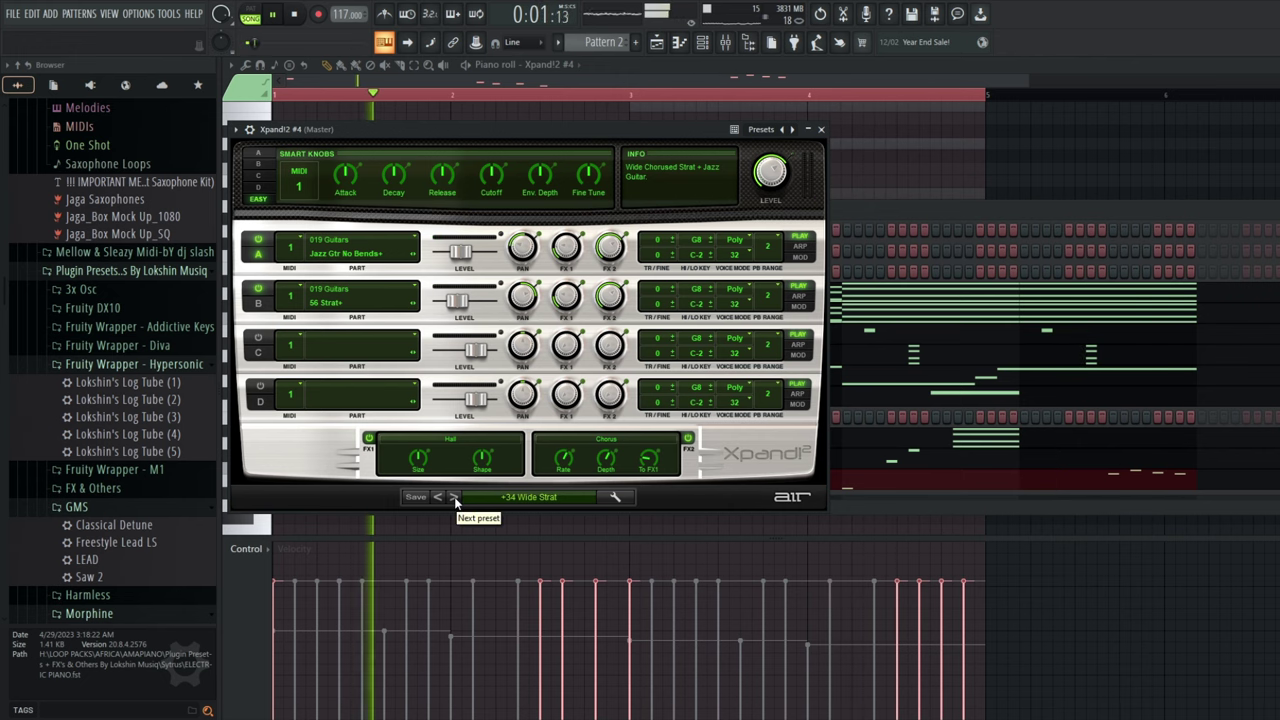
# Add a new Xpand!2 channel and load the 18 One Trumpet preset from Brass + Woodwind.
pyautogui.click(876, 215)
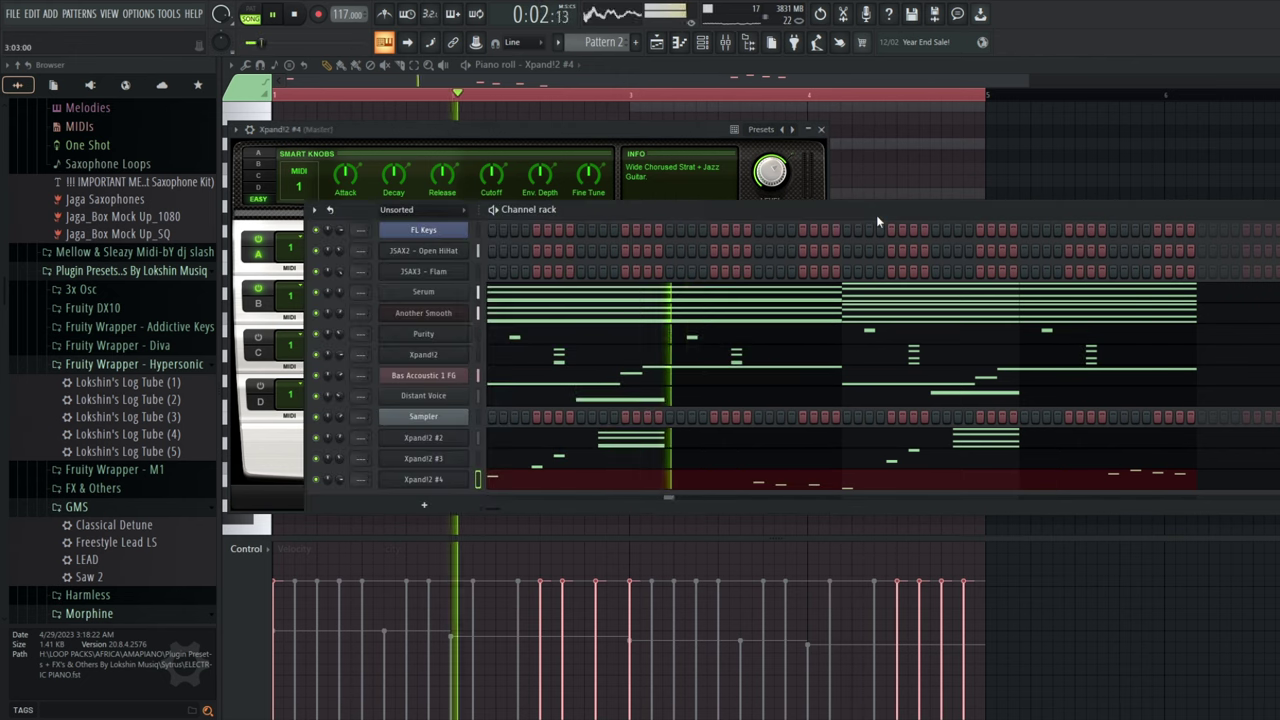
pyautogui.click(424, 505)
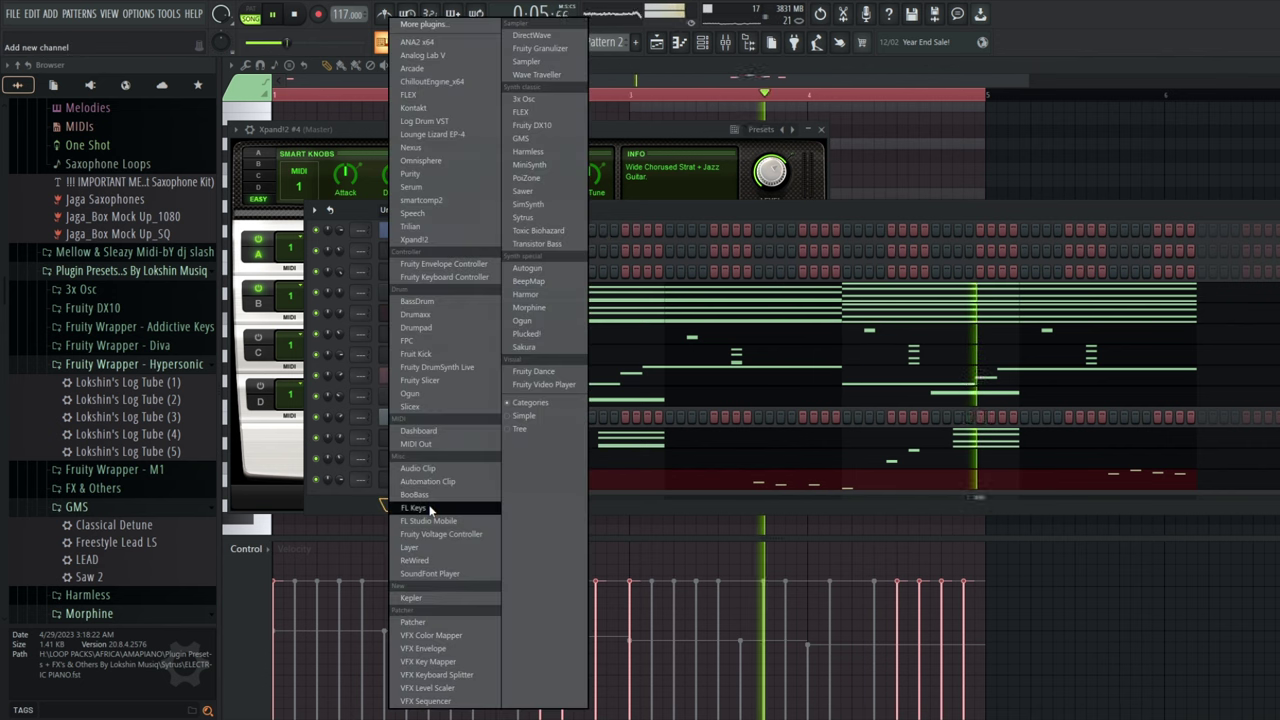
pyautogui.click(474, 239)
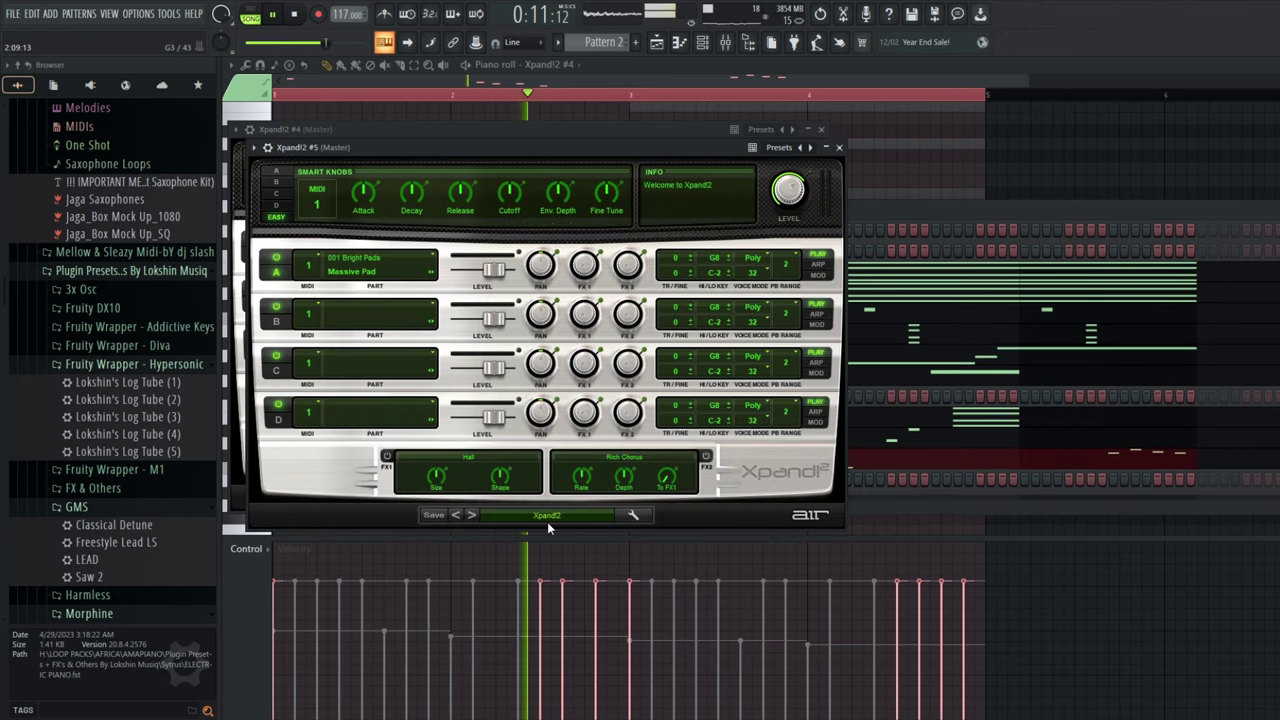
pyautogui.click(546, 518)
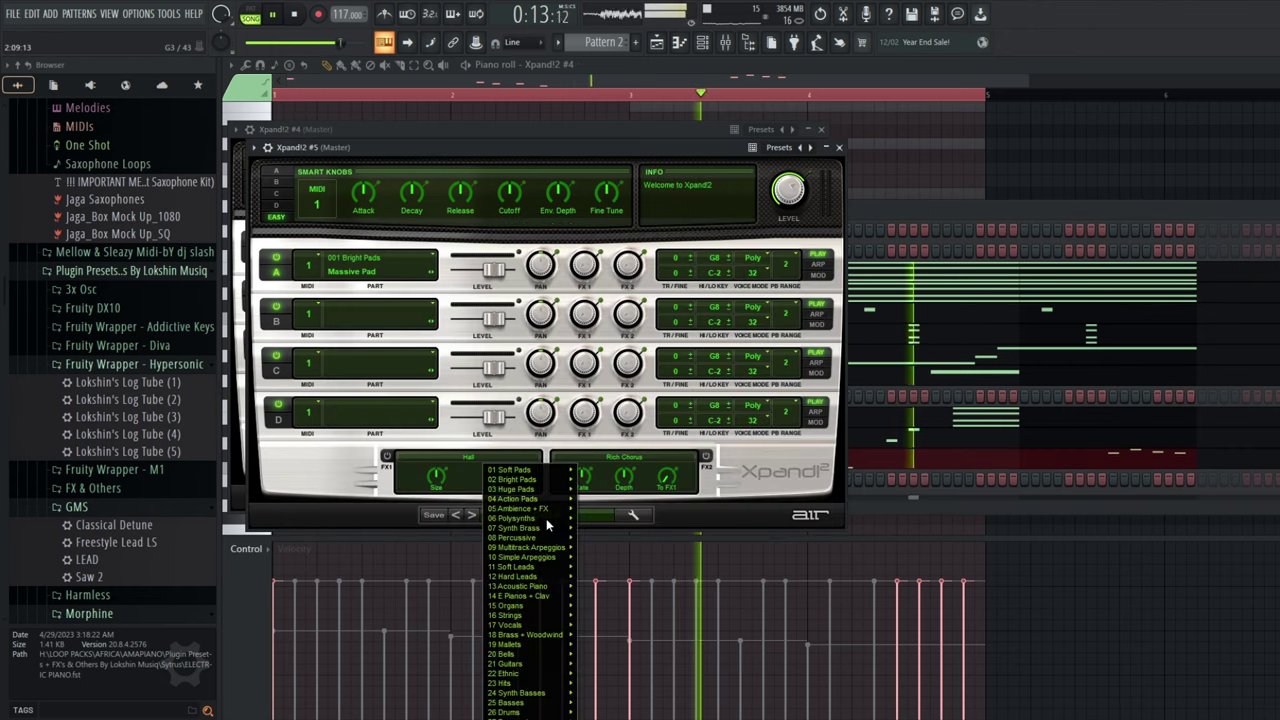
pyautogui.moveTo(515, 617)
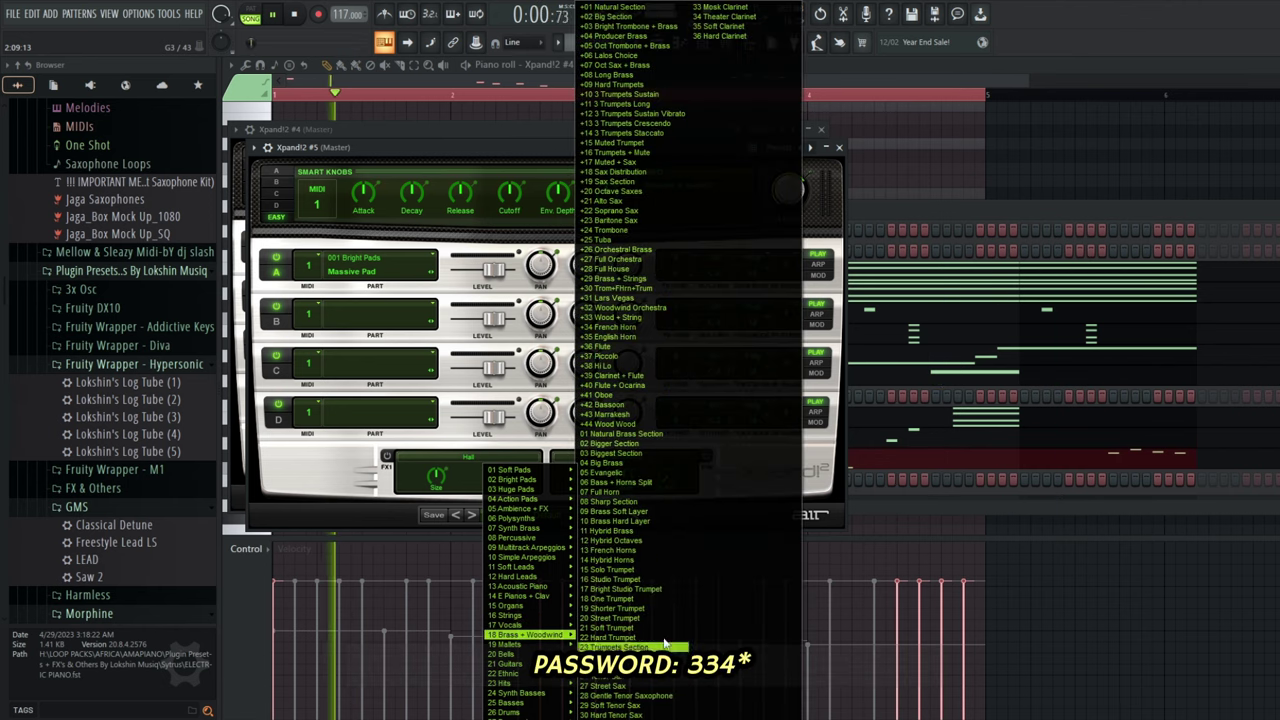
pyautogui.click(617, 599)
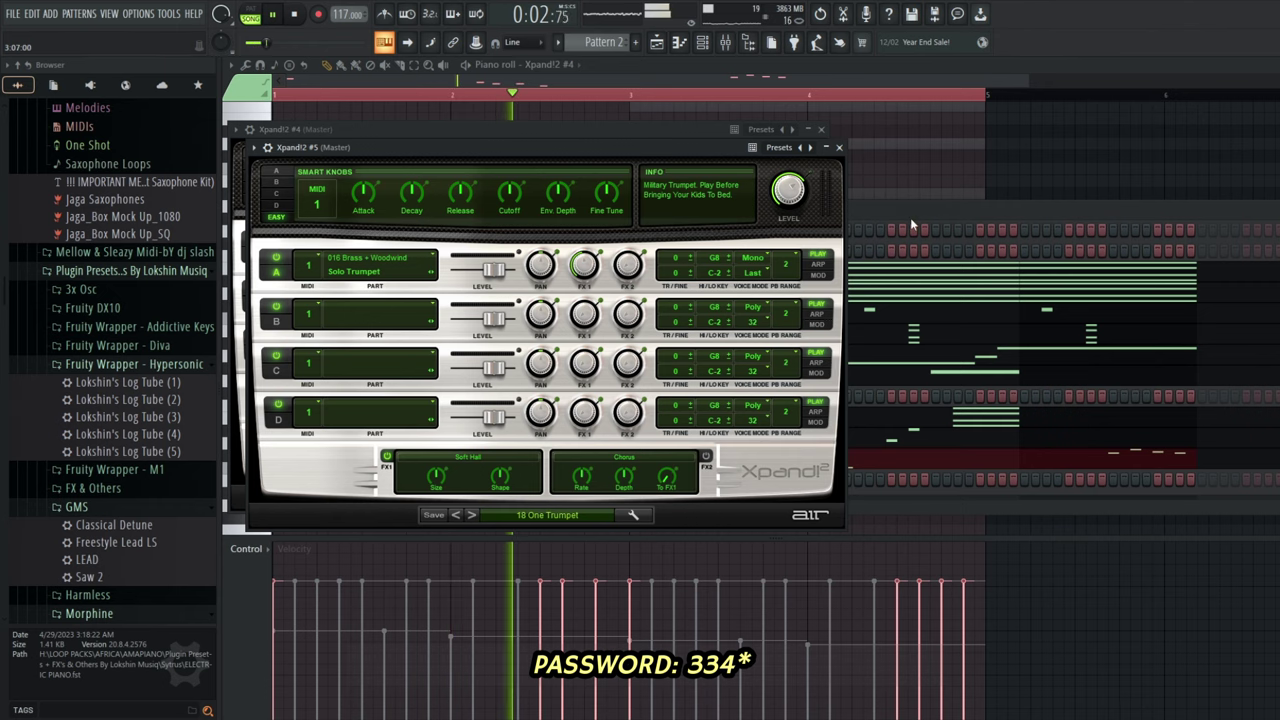
# Open the piano roll for Xpand!2 #5 and place a one-step G5 note on step 15 of each of bars 1 to 4.
pyautogui.press('F6')
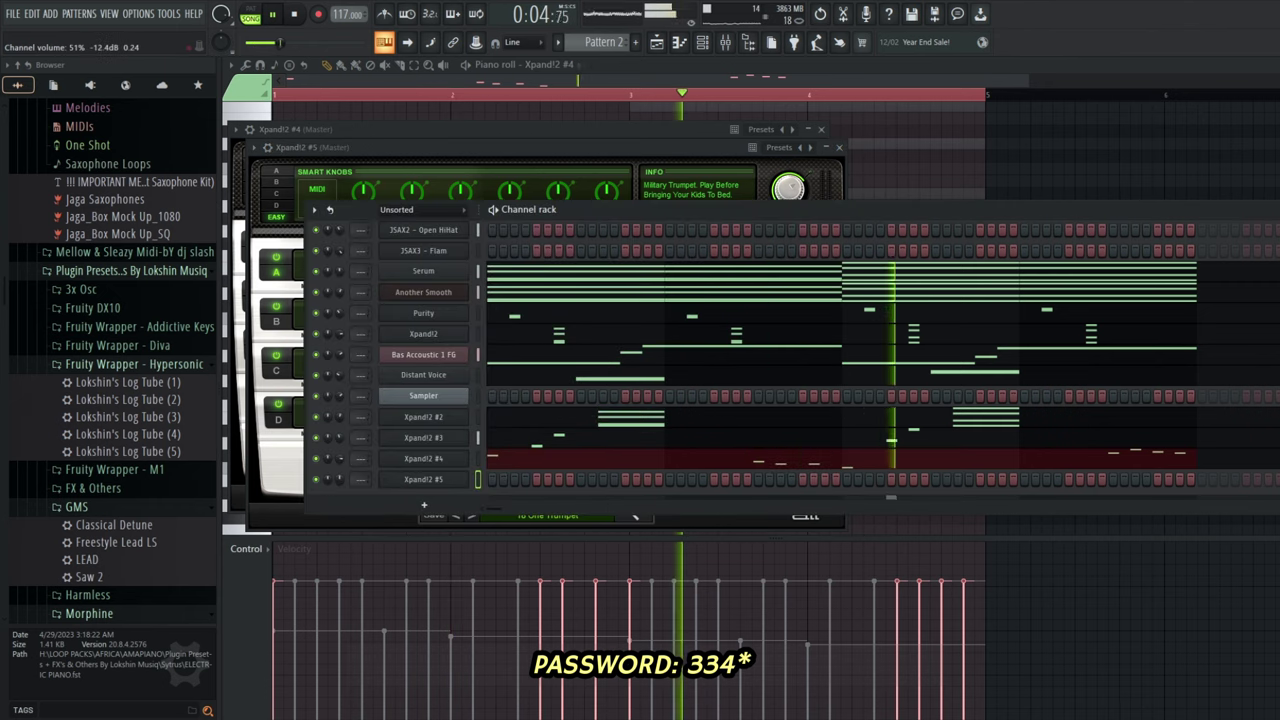
pyautogui.rightClick(435, 481)
pyautogui.click(495, 490)
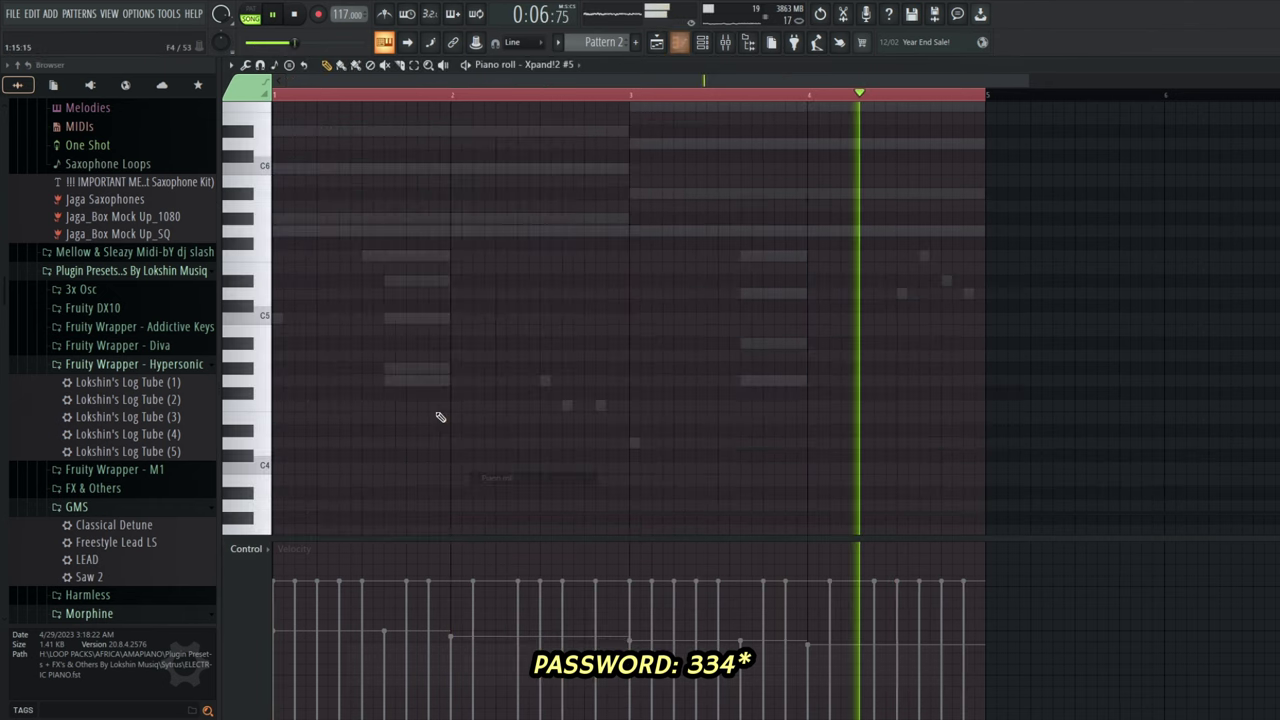
pyautogui.rightClick(314, 218)
pyautogui.scroll(1, 319, 222)
pyautogui.press('space')
pyautogui.press('space')
pyautogui.press('space')
pyautogui.press('space')
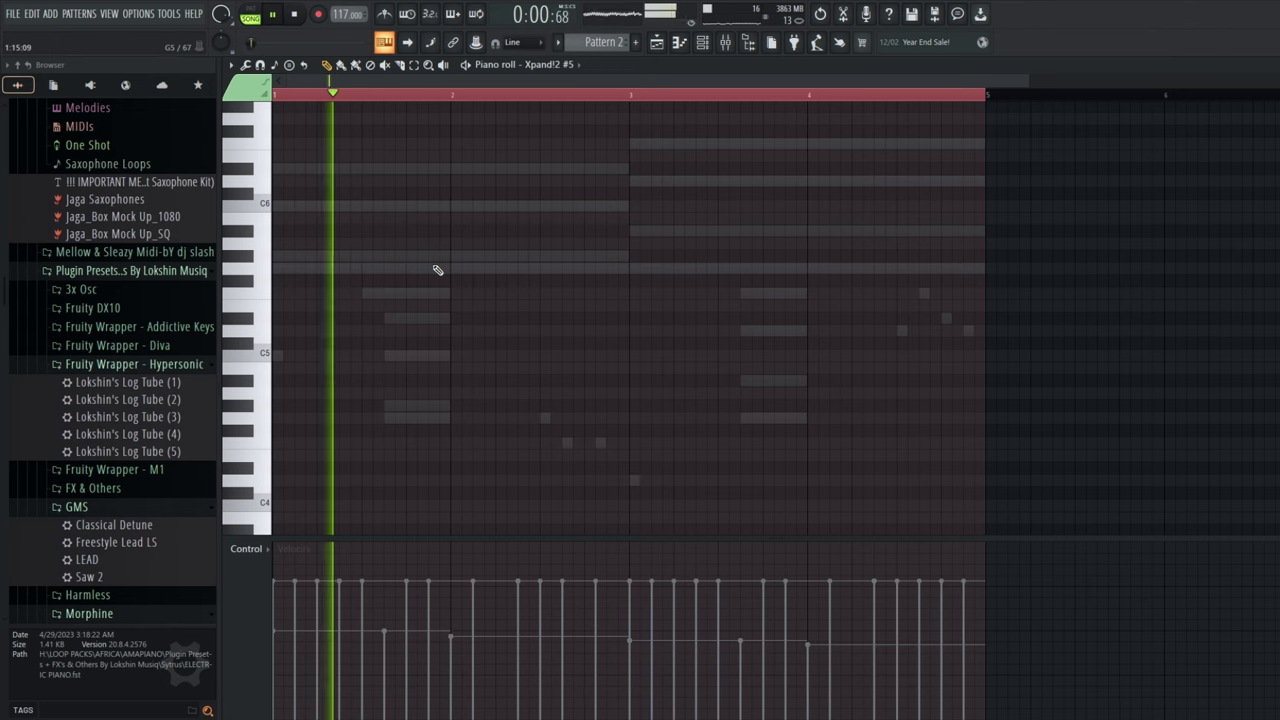
pyautogui.press('space')
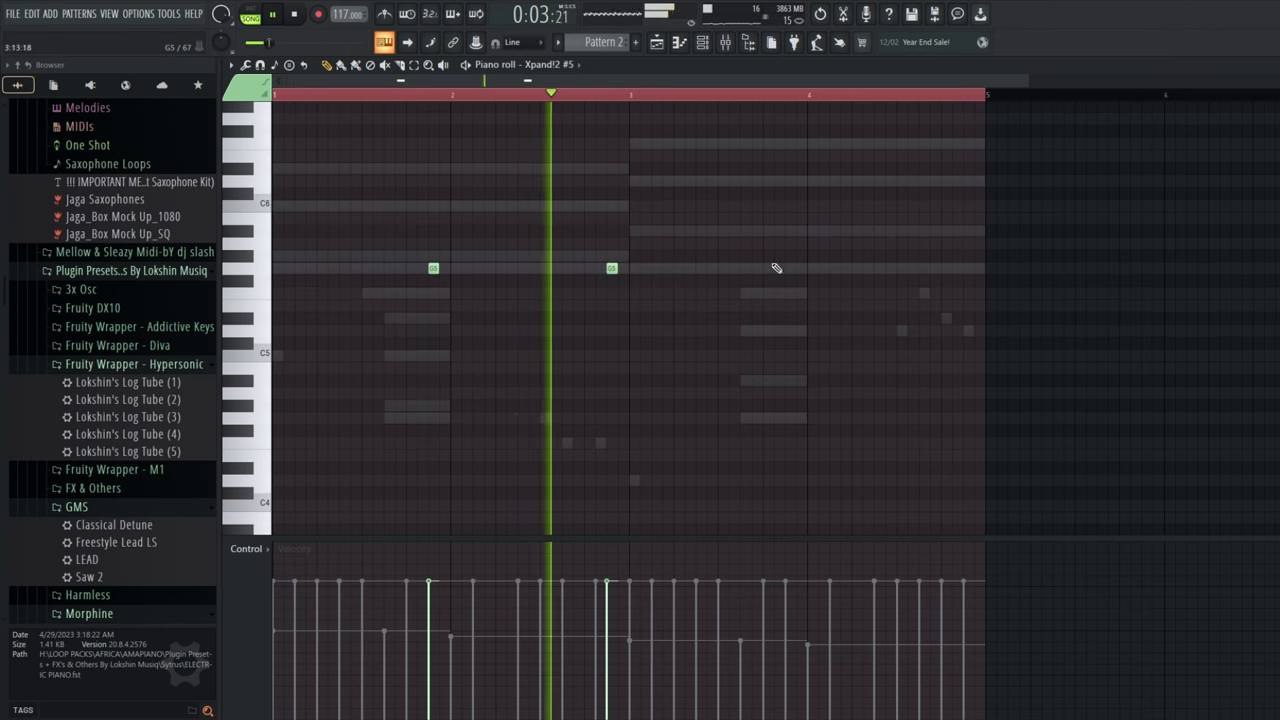
pyautogui.click(790, 270)
pyautogui.click(967, 270)
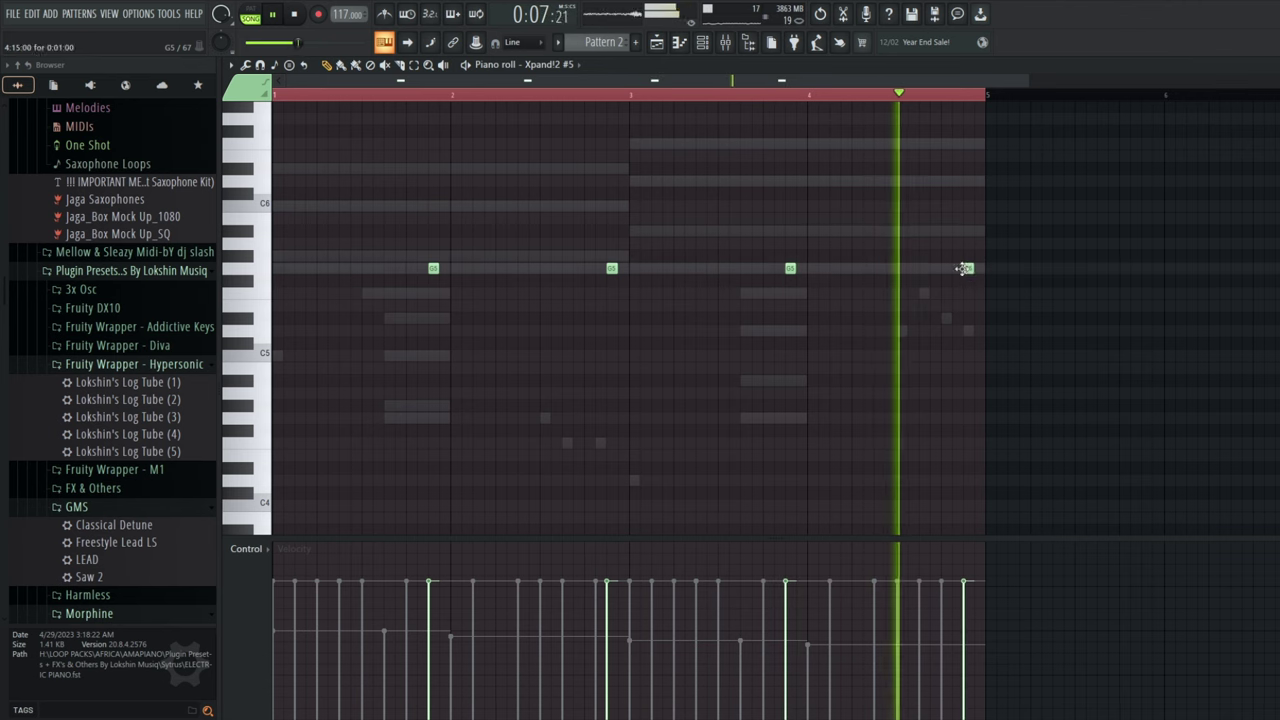
# Try transposing all the Xpand!2 #5 trumpet notes down one octave.
pyautogui.hotkey('ctrl', 'a')
pyautogui.hotkey('ctrl', 'Down')
pyautogui.hotkey('ctrl', 'Up')
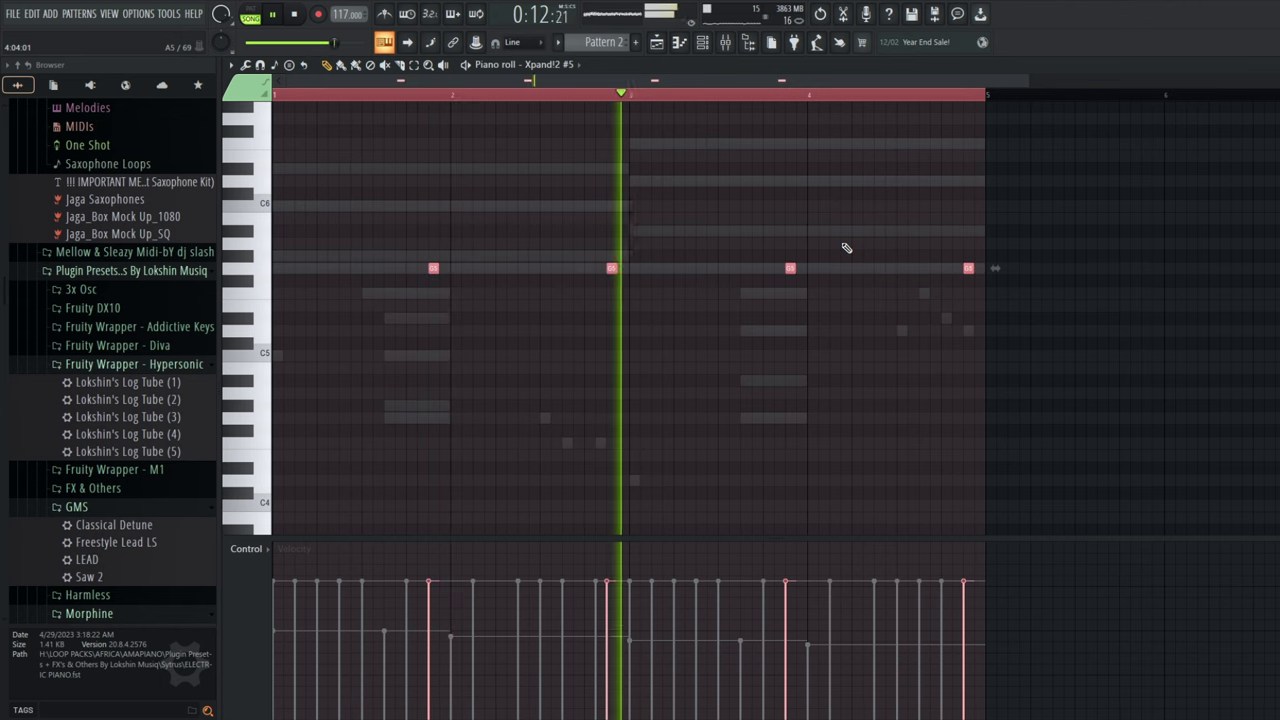
# Switch the Xpand!2 #5 instrument to the 24 Trumpets + More preset.
pyautogui.click(725, 42)
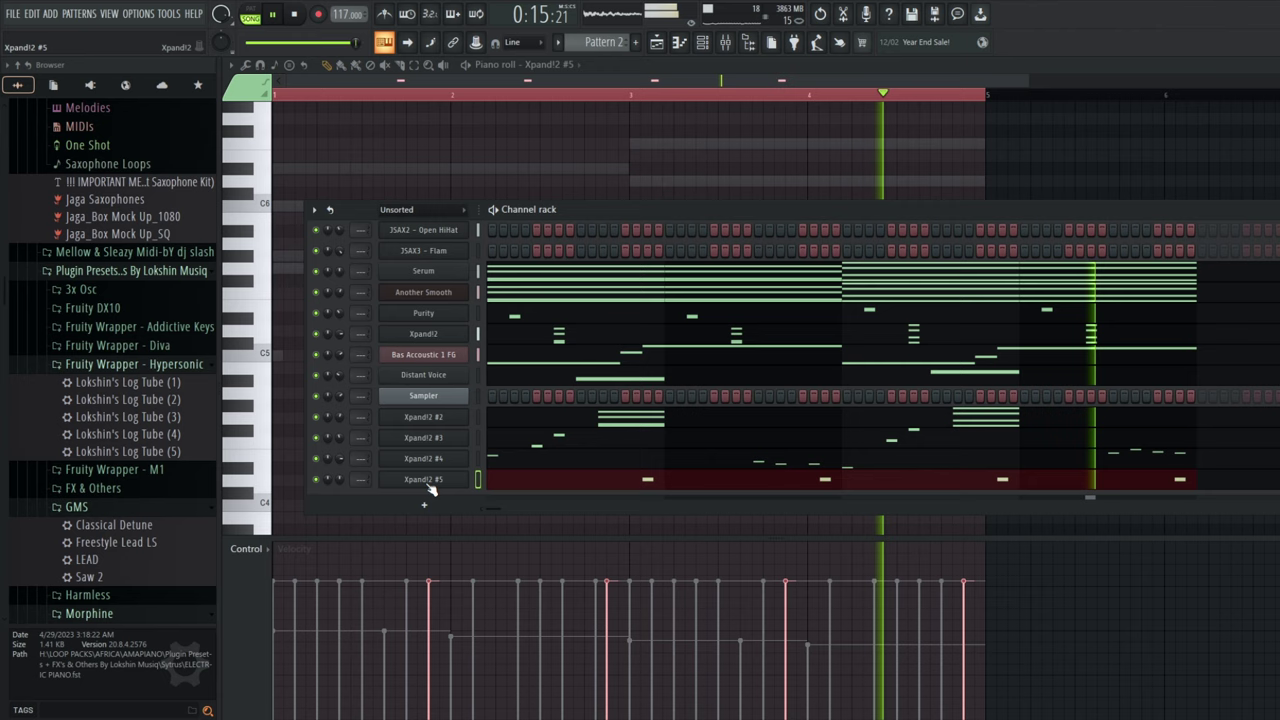
pyautogui.click(423, 479)
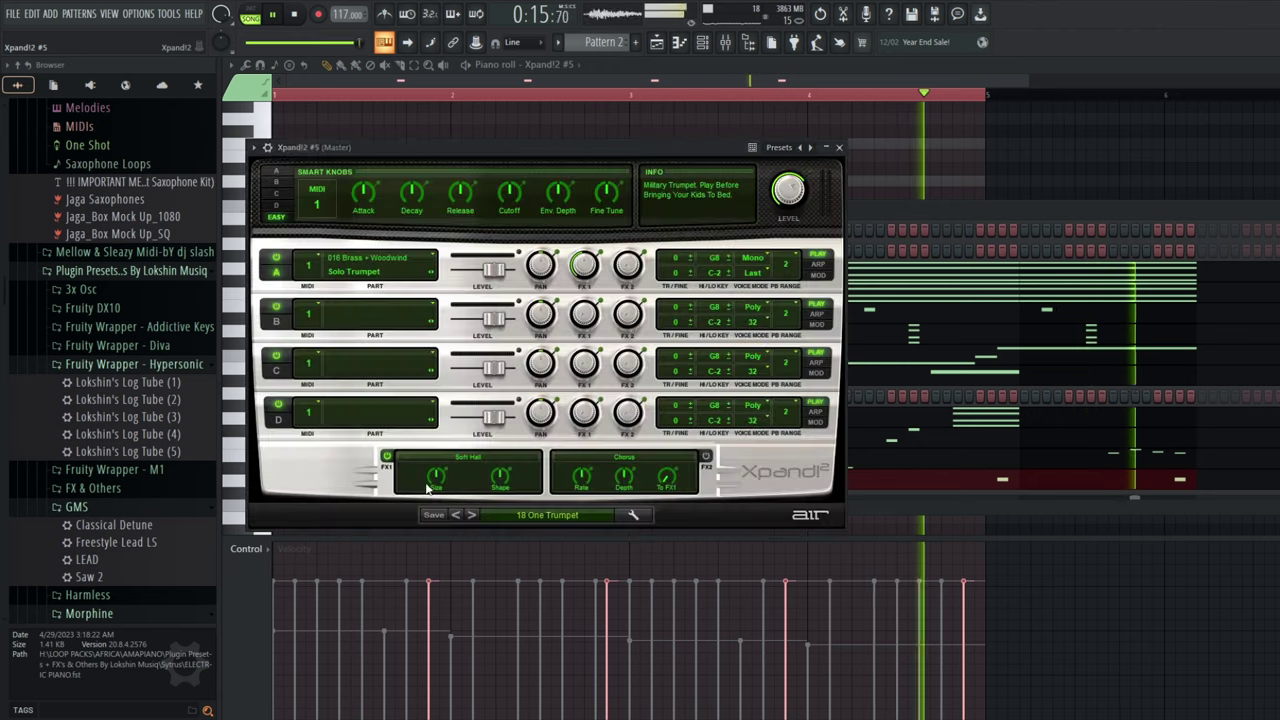
pyautogui.click(474, 515)
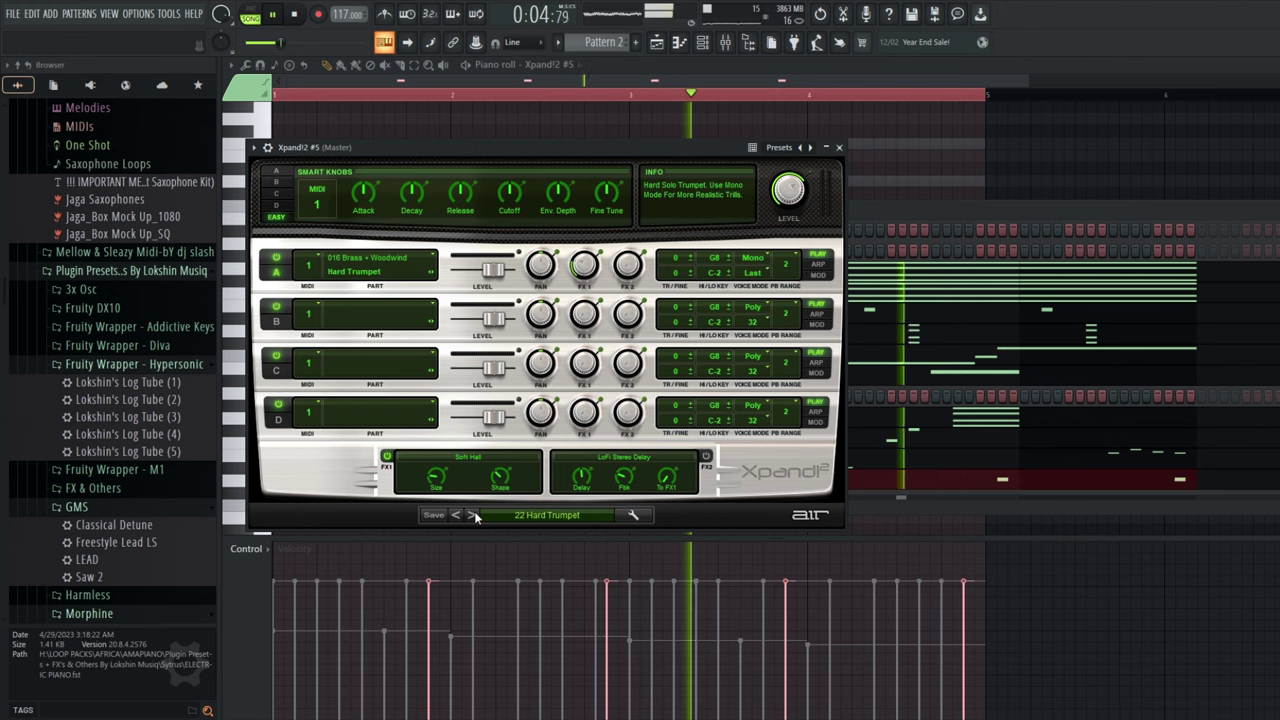
pyautogui.click(474, 515)
pyautogui.click(474, 515)
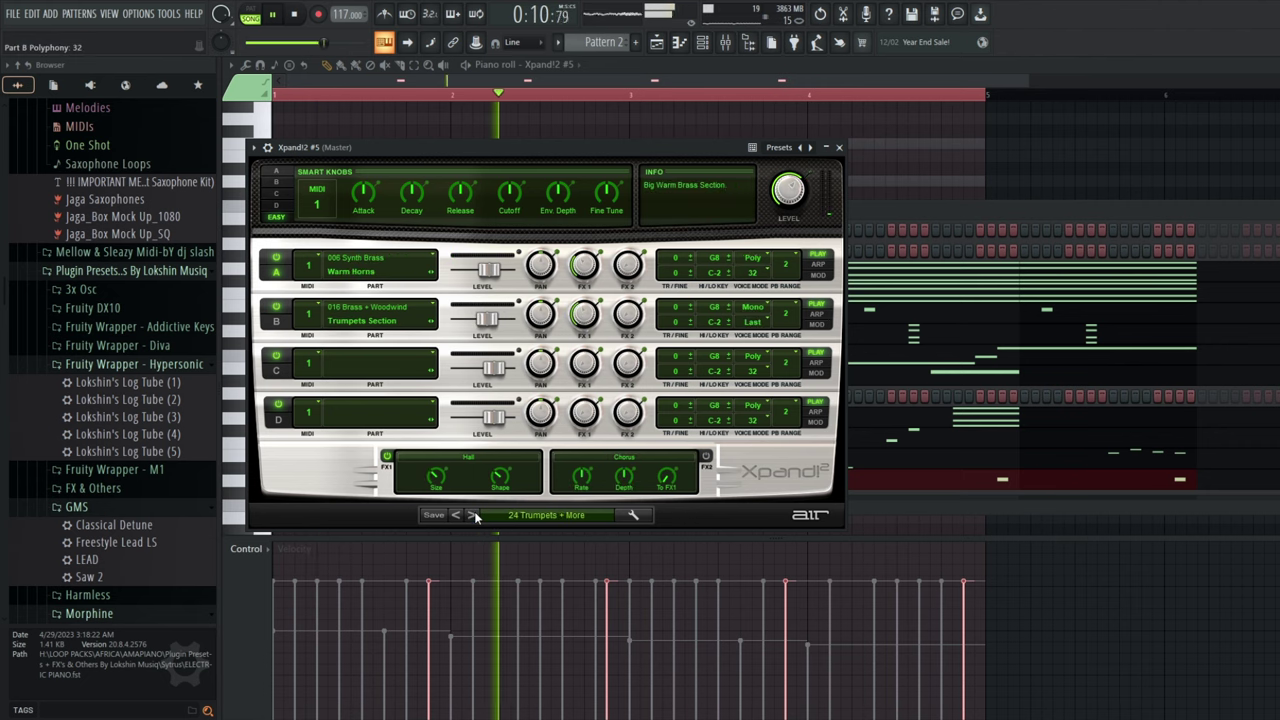
# Try to load the Hypersonic preset Lokshin's Log Tube (2) as a new channel in the channel rack.
pyautogui.click(865, 235)
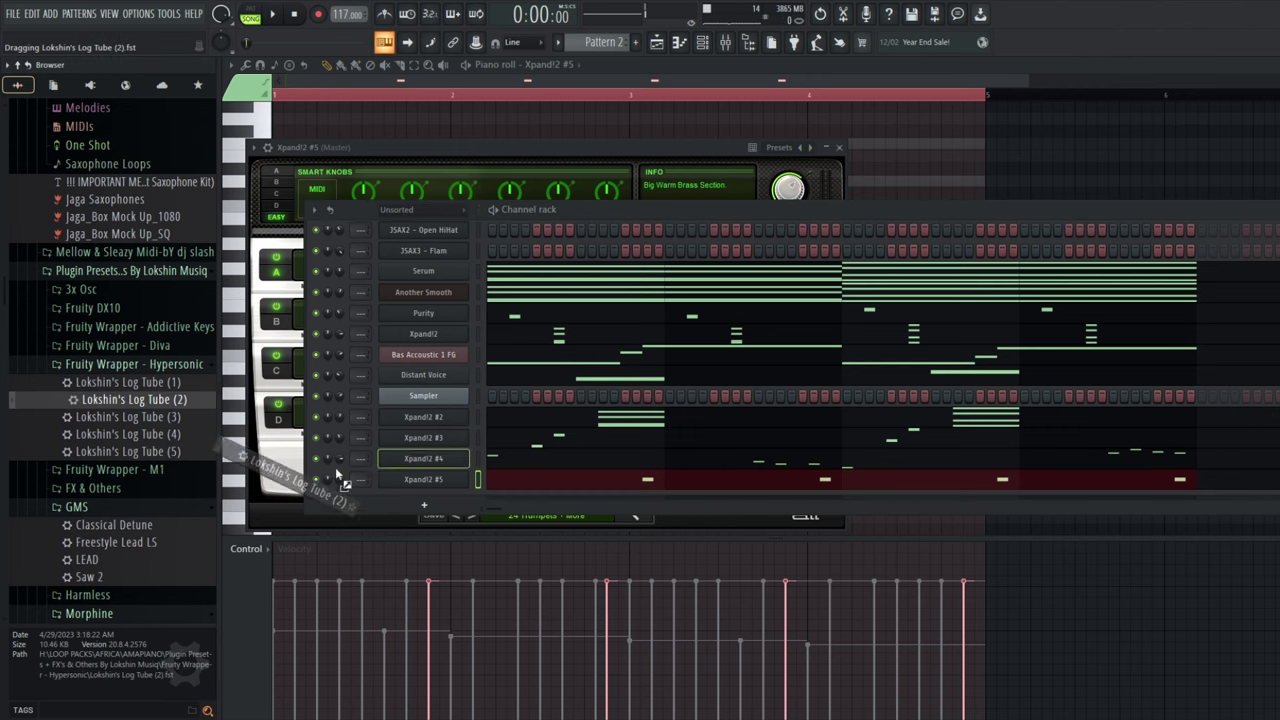
pyautogui.moveTo(407, 496); pyautogui.dragTo(407, 496)
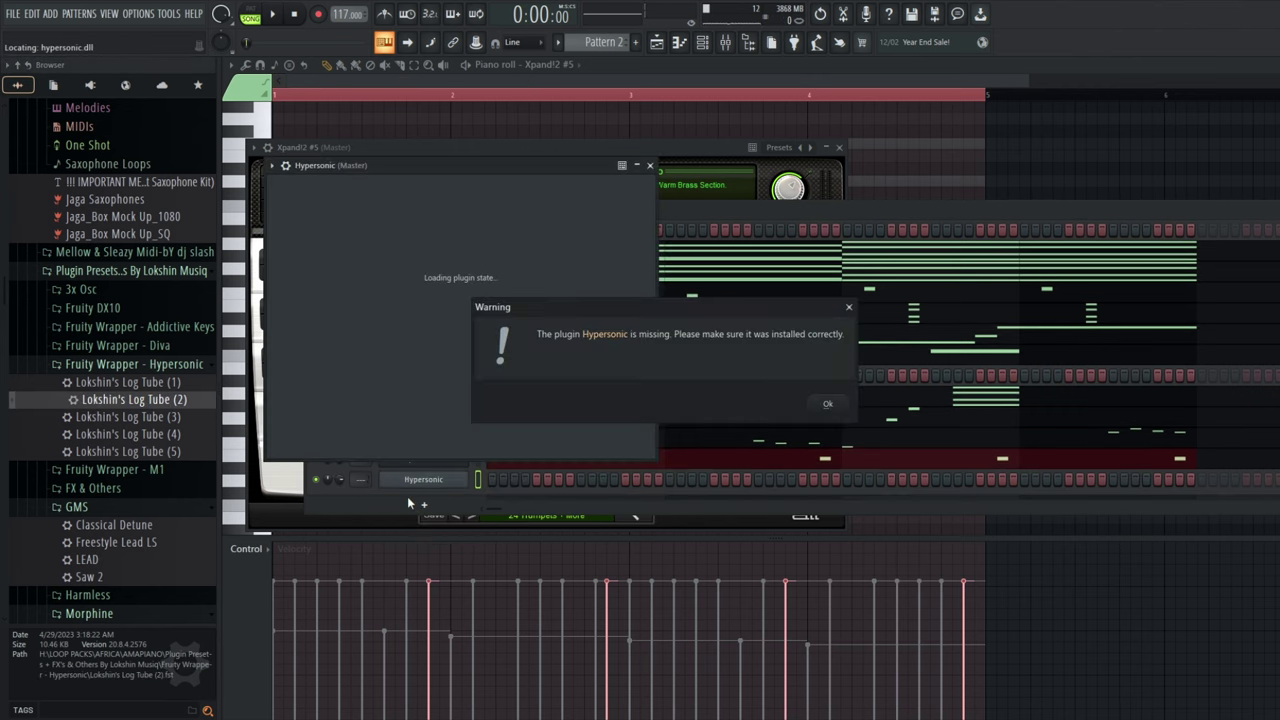
pyautogui.click(828, 405)
# Replace the Log Tube channel with the Fruity DX10 preset Busta Log 1 and place a one-step G#5 note on step 3 of bar 1.
pyautogui.click(100, 289)
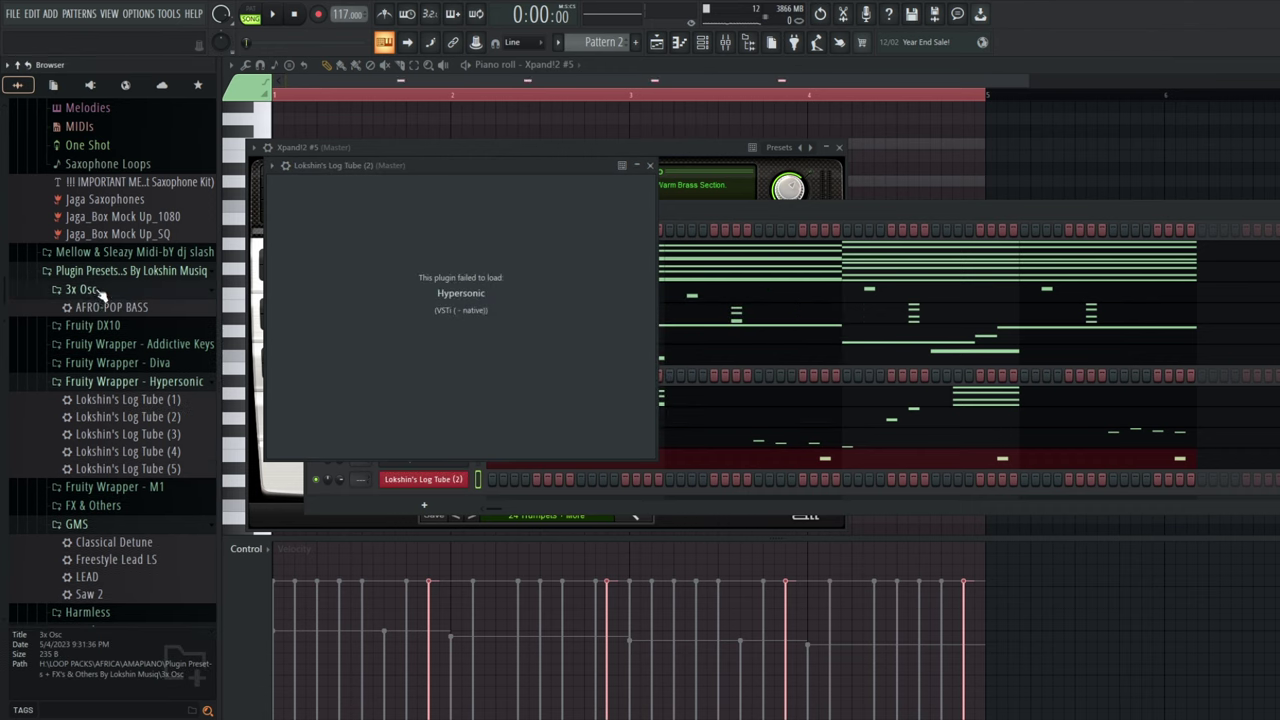
pyautogui.click(95, 325)
pyautogui.moveTo(110, 368); pyautogui.dragTo(343, 474)
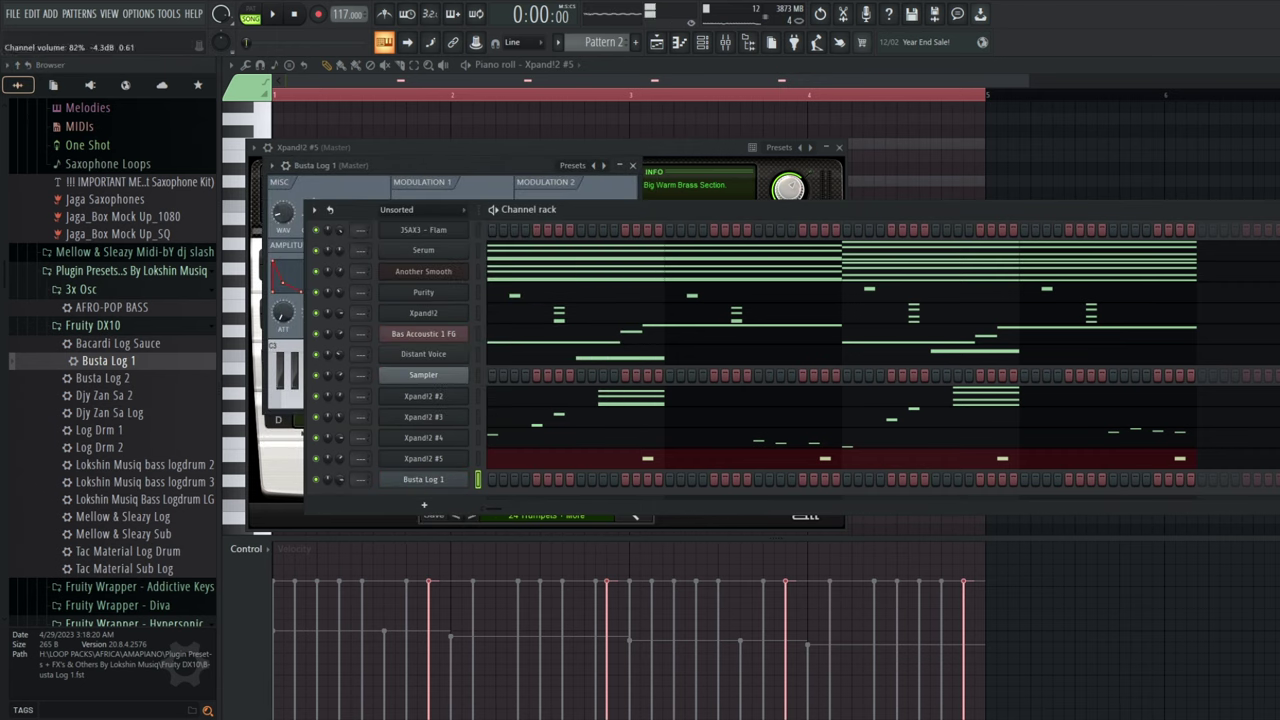
pyautogui.rightClick(440, 488)
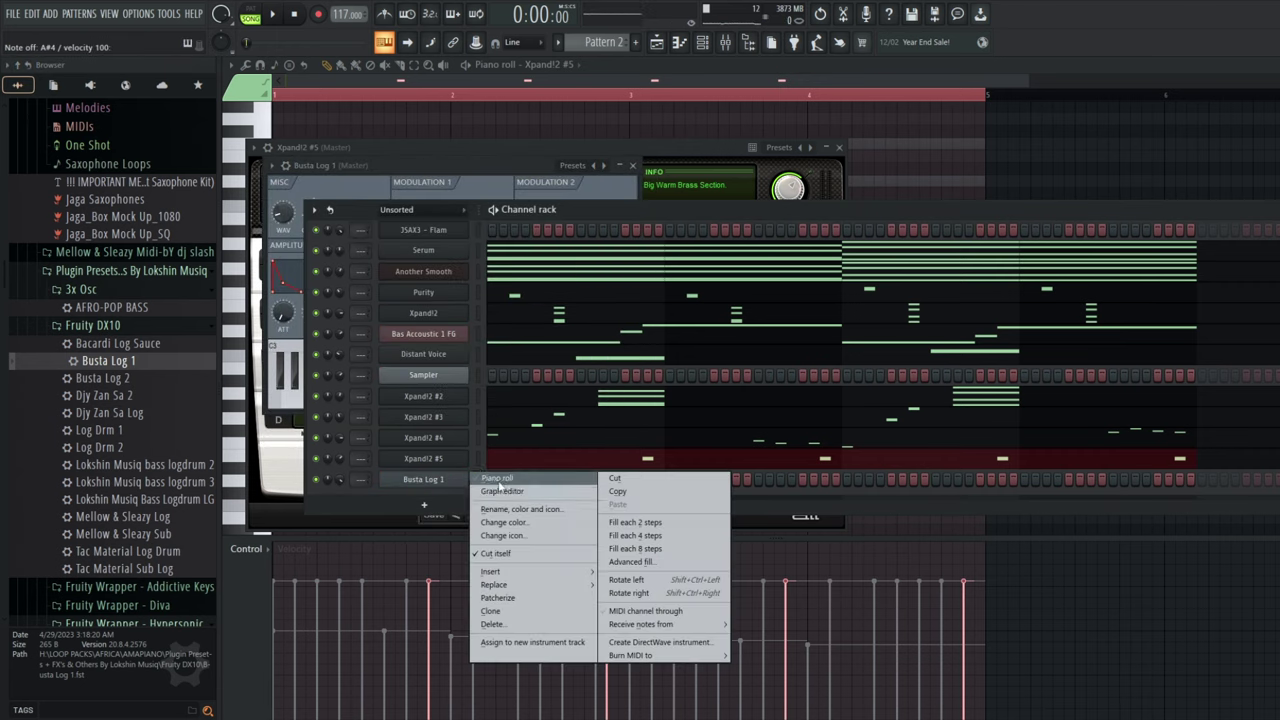
pyautogui.click(499, 481)
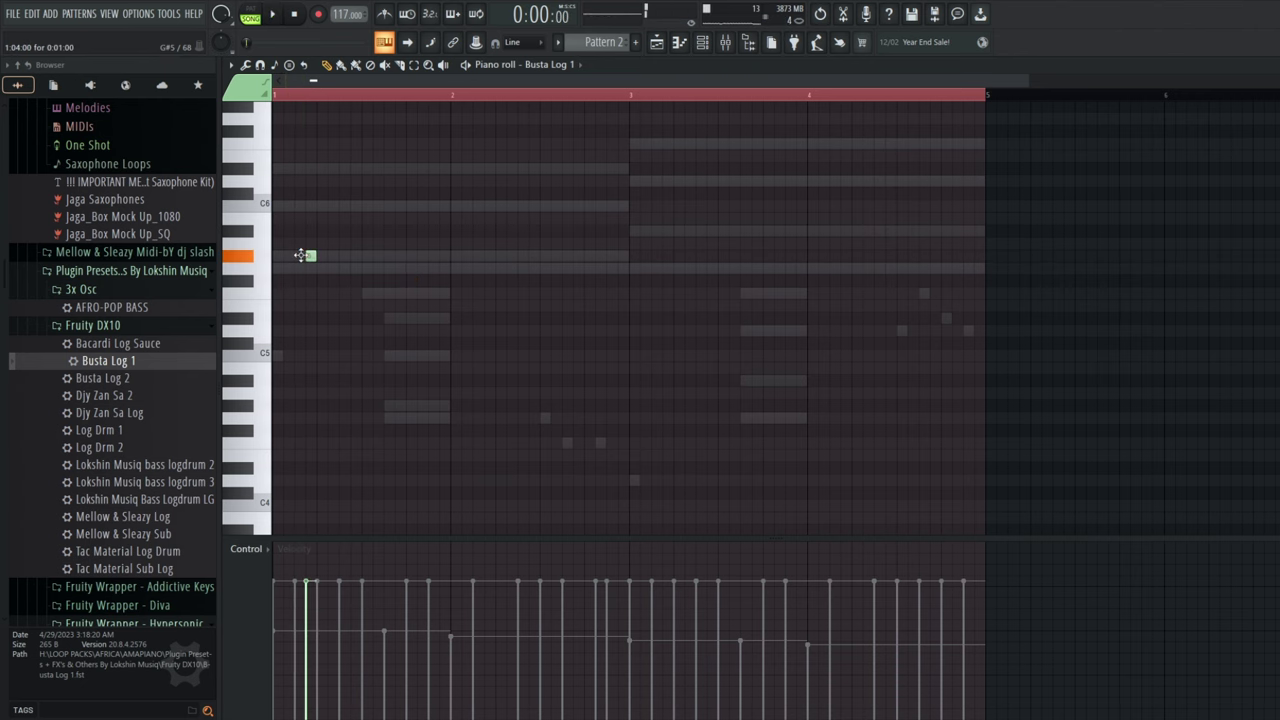
# Open the miscellaneous channel settings of Busta Log 1 to examine its root note keyboard.
pyautogui.click(702, 42)
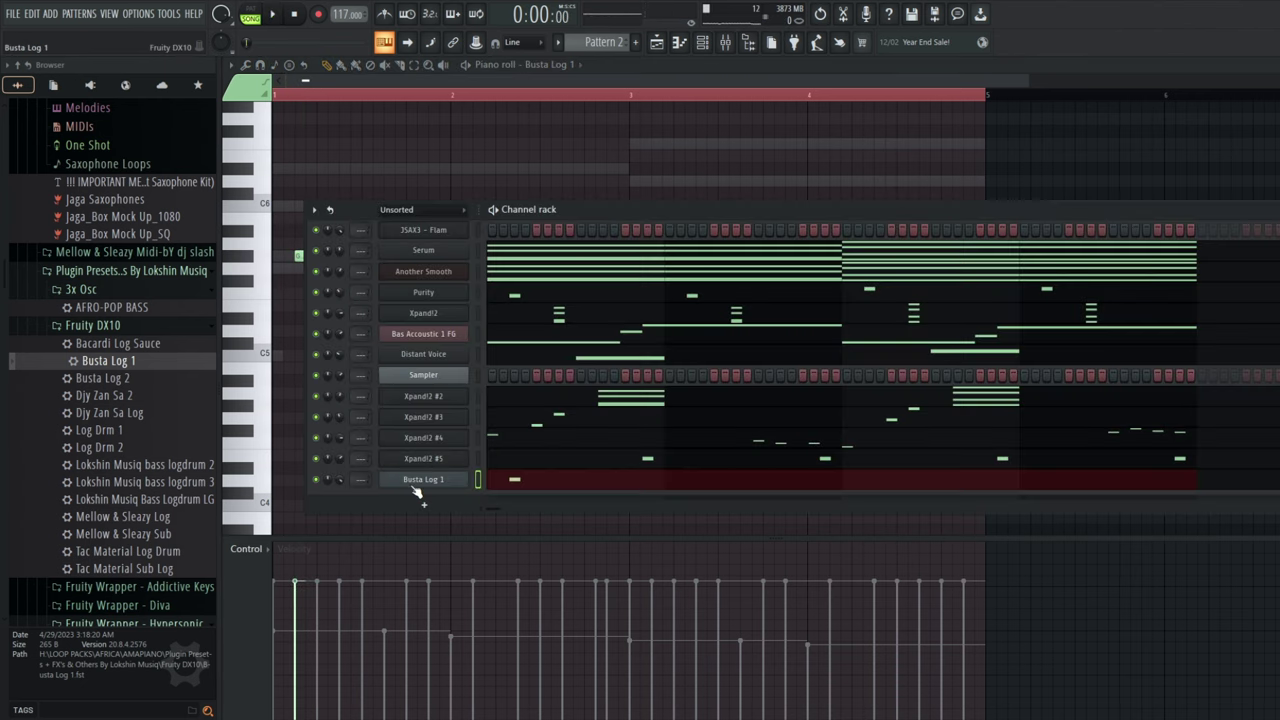
pyautogui.click(417, 489)
pyautogui.click(285, 165)
pyautogui.click(345, 193)
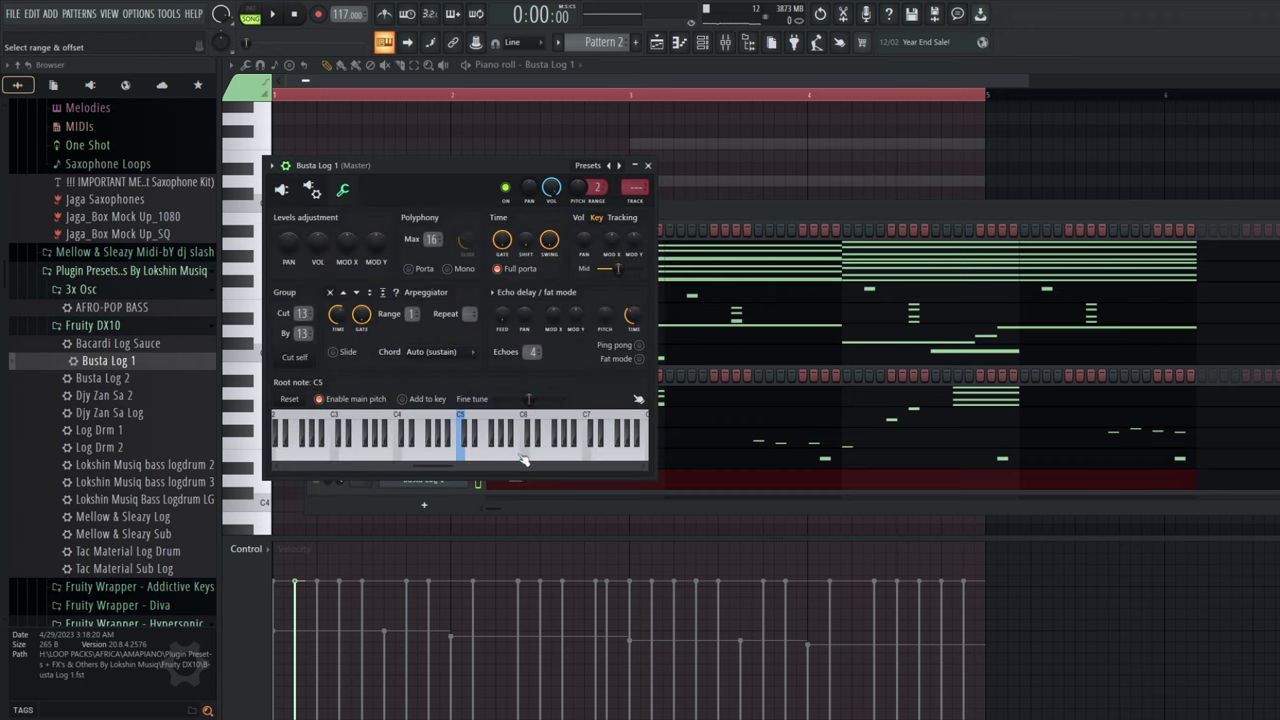
pyautogui.click(371, 81)
# Add one-step G#5 notes on steps 6 and 9 of bar 1 in the Busta Log 1 pattern and play it back.
pyautogui.press('space')
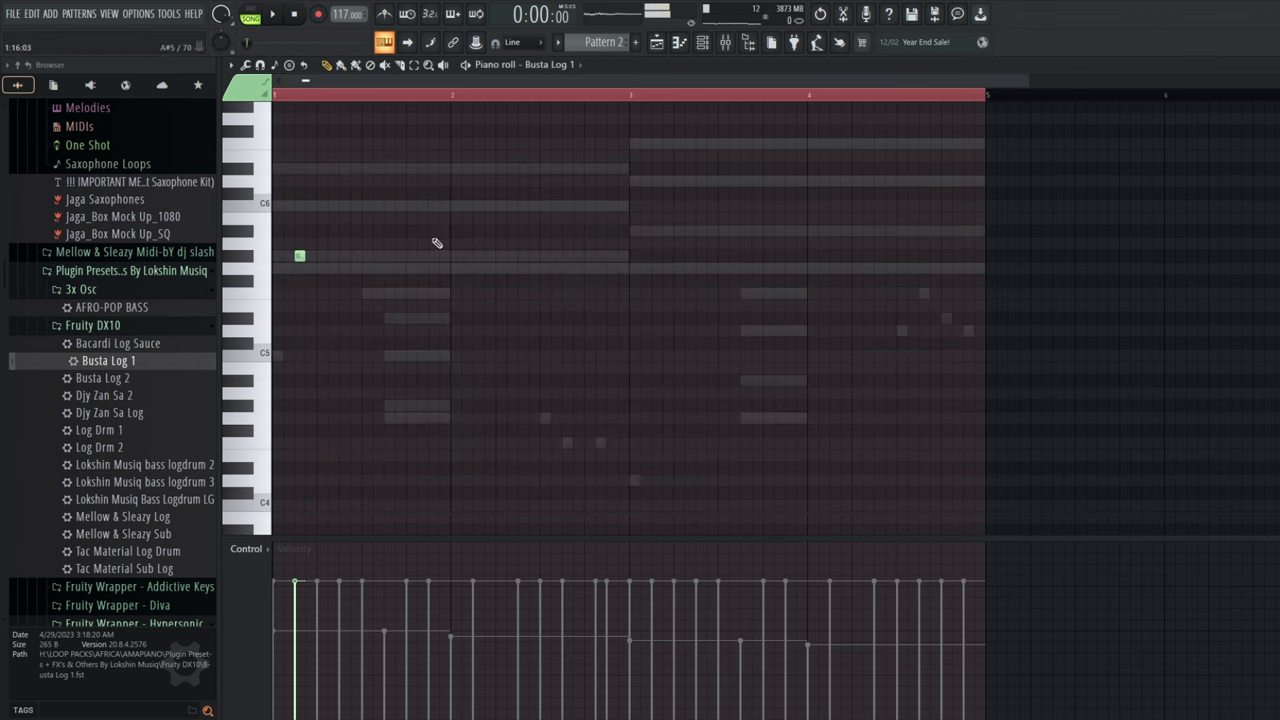
pyautogui.click(330, 257)
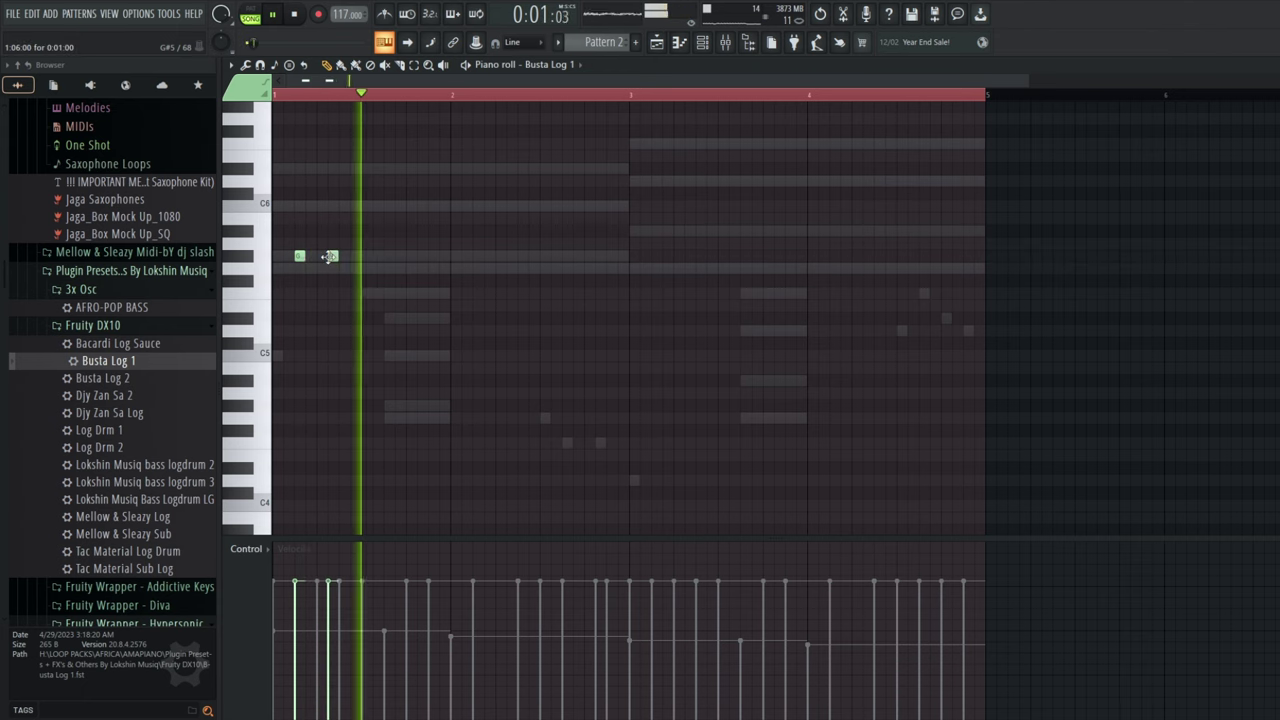
pyautogui.click(365, 257)
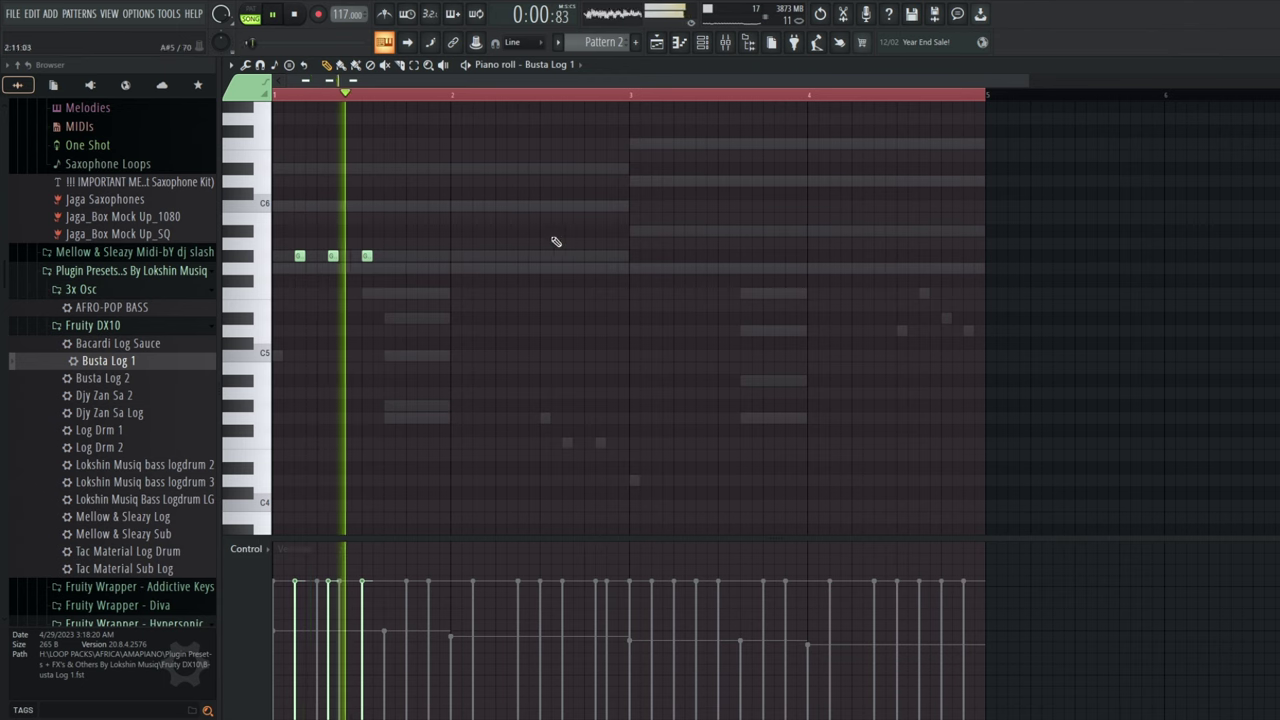
pyautogui.press('space')
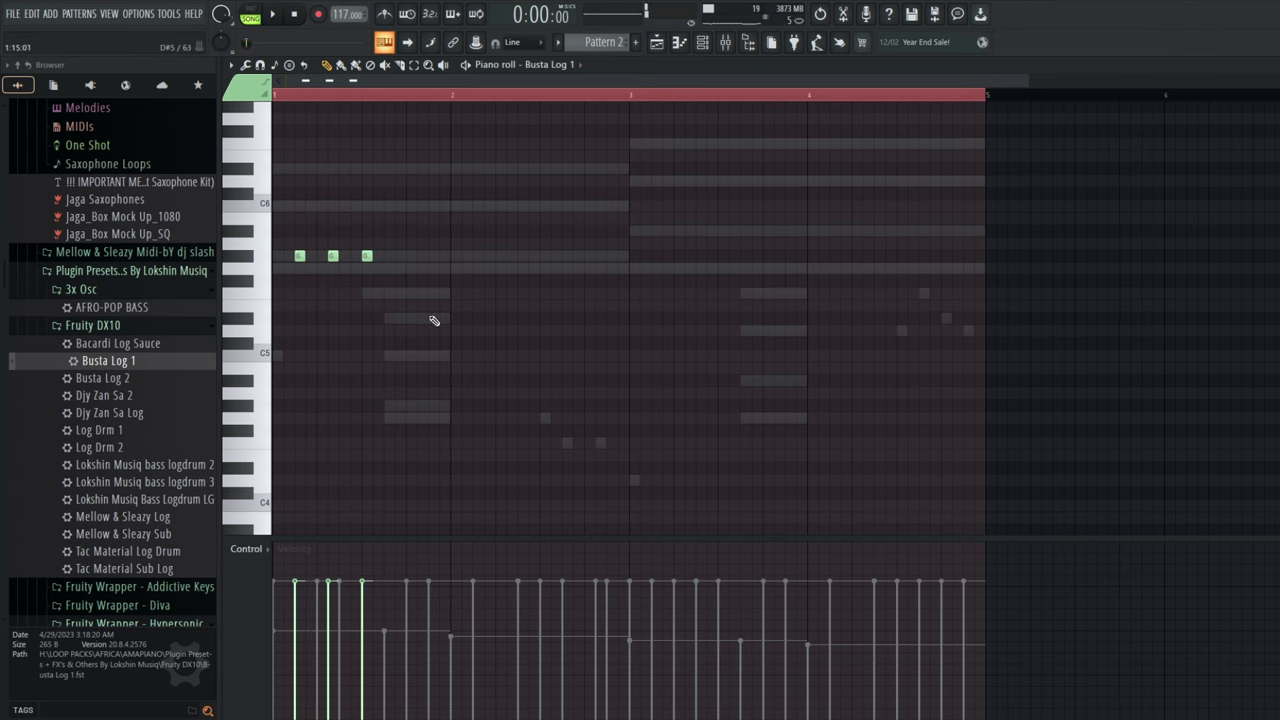
# Add a one-step D#5 note on step 13 and a one-step G#5 note on step 15 of bar 1.
pyautogui.press('space')
pyautogui.press('space')
pyautogui.press('space')
pyautogui.rightClick(433, 318)
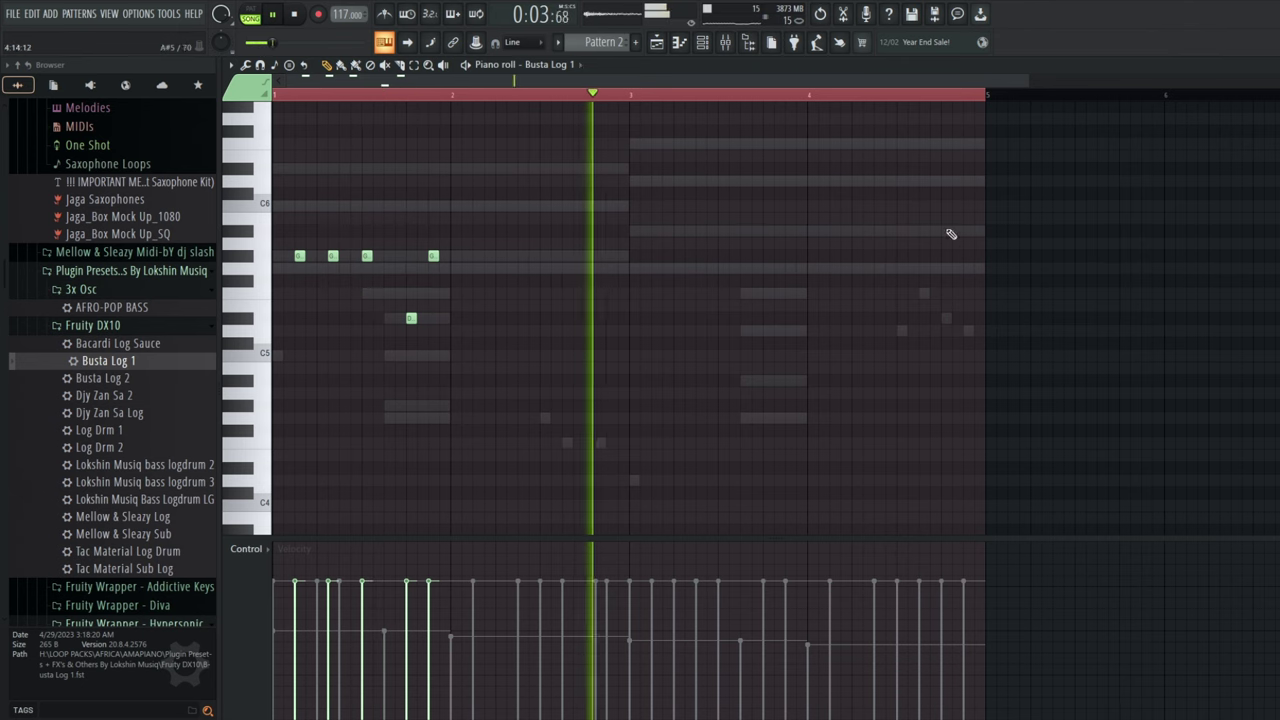
# Draw a three-step G#5 note from step 9 of bar 2 and chop it into six equal short notes.
pyautogui.moveTo(547, 254); pyautogui.dragTo(573, 258)
pyautogui.keyDown('ctrl'); pyautogui.click(564, 257); pyautogui.keyUp('ctrl')
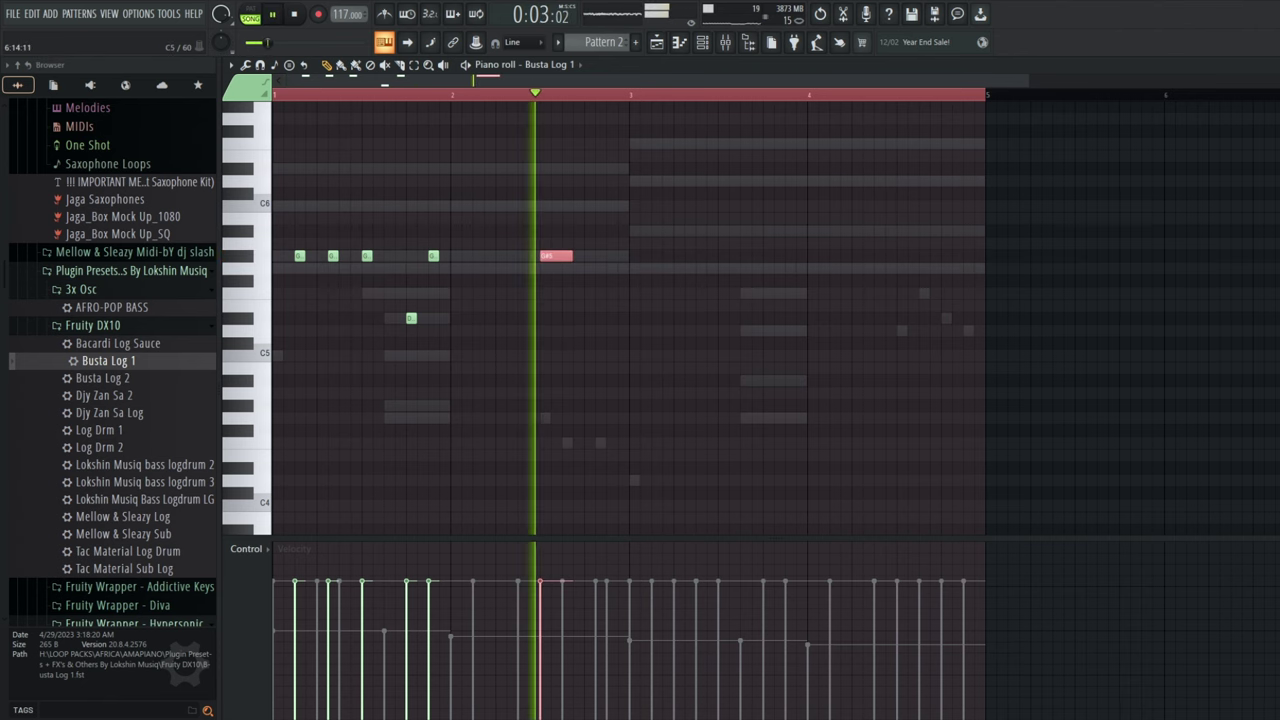
pyautogui.hotkey('ctrl', 'u')
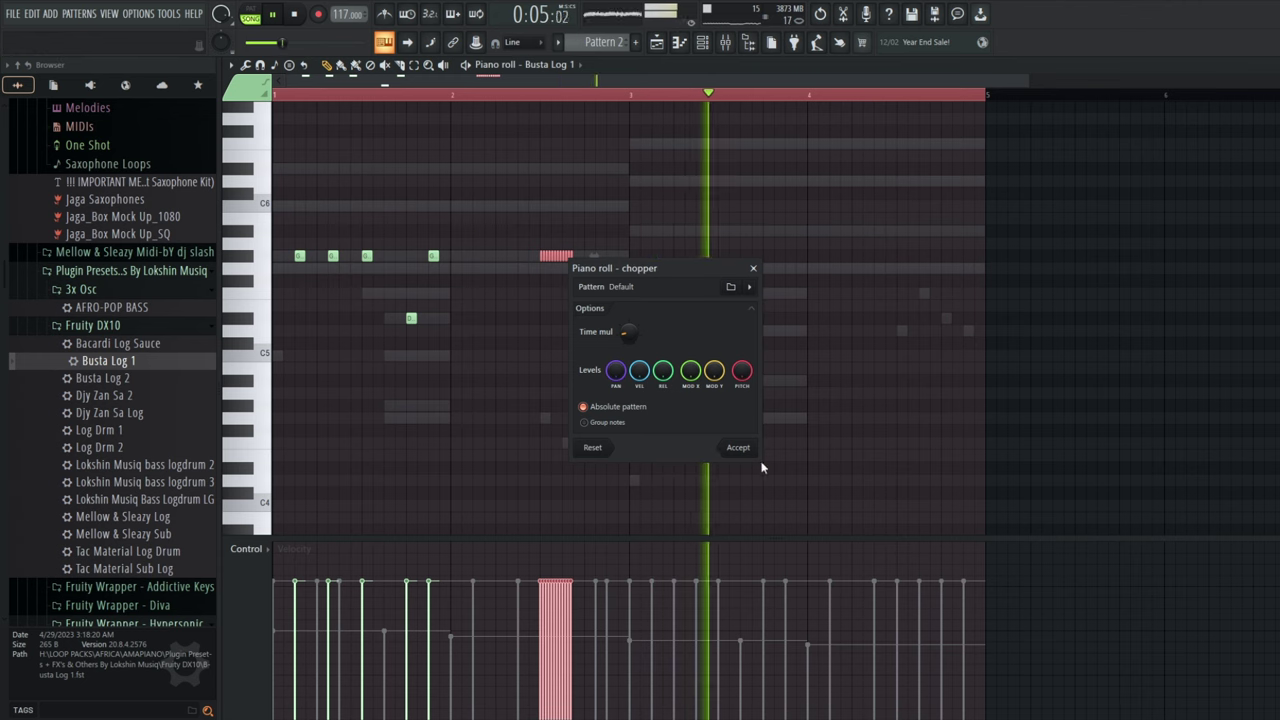
pyautogui.scroll(-2, 637, 338)
pyautogui.scroll(5, 637, 338)
pyautogui.scroll(-1, 637, 338)
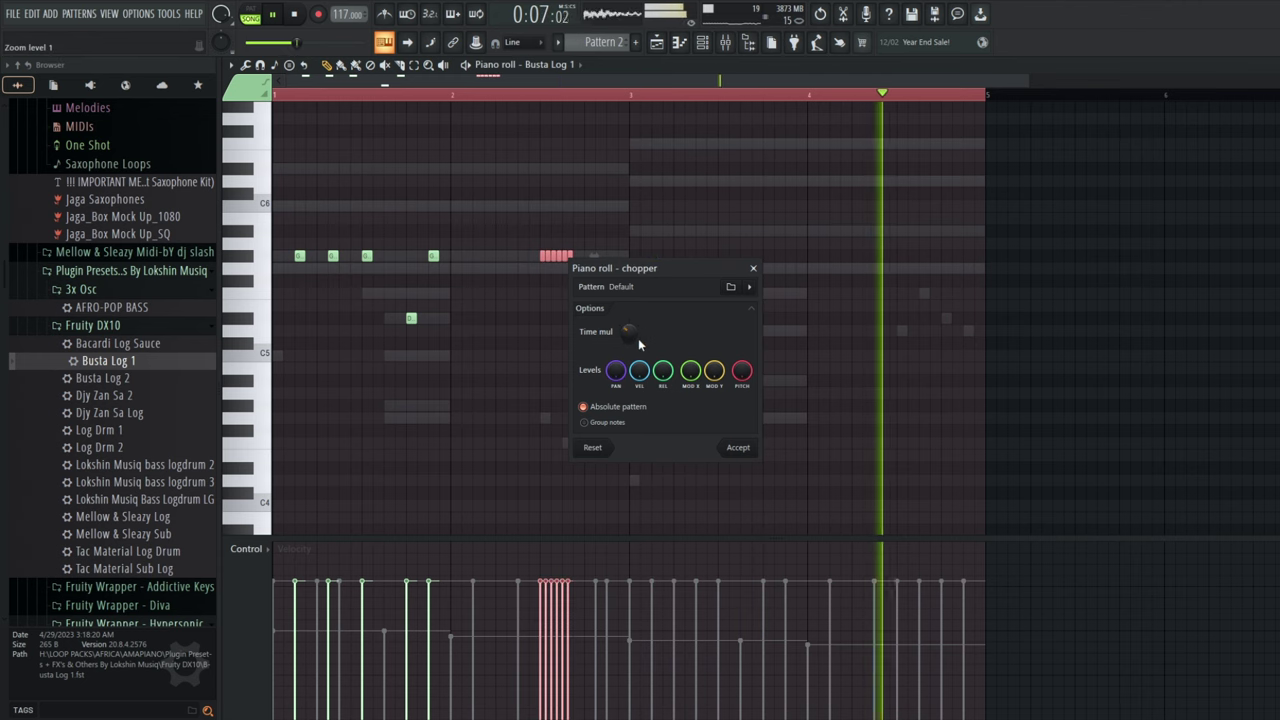
pyautogui.click(736, 447)
# Ramp the velocities of the chopped G#5 notes upward and add one-step C6 notes on steps 13 and 15 of bar 2.
pyautogui.moveTo(504, 657); pyautogui.dragTo(616, 567)
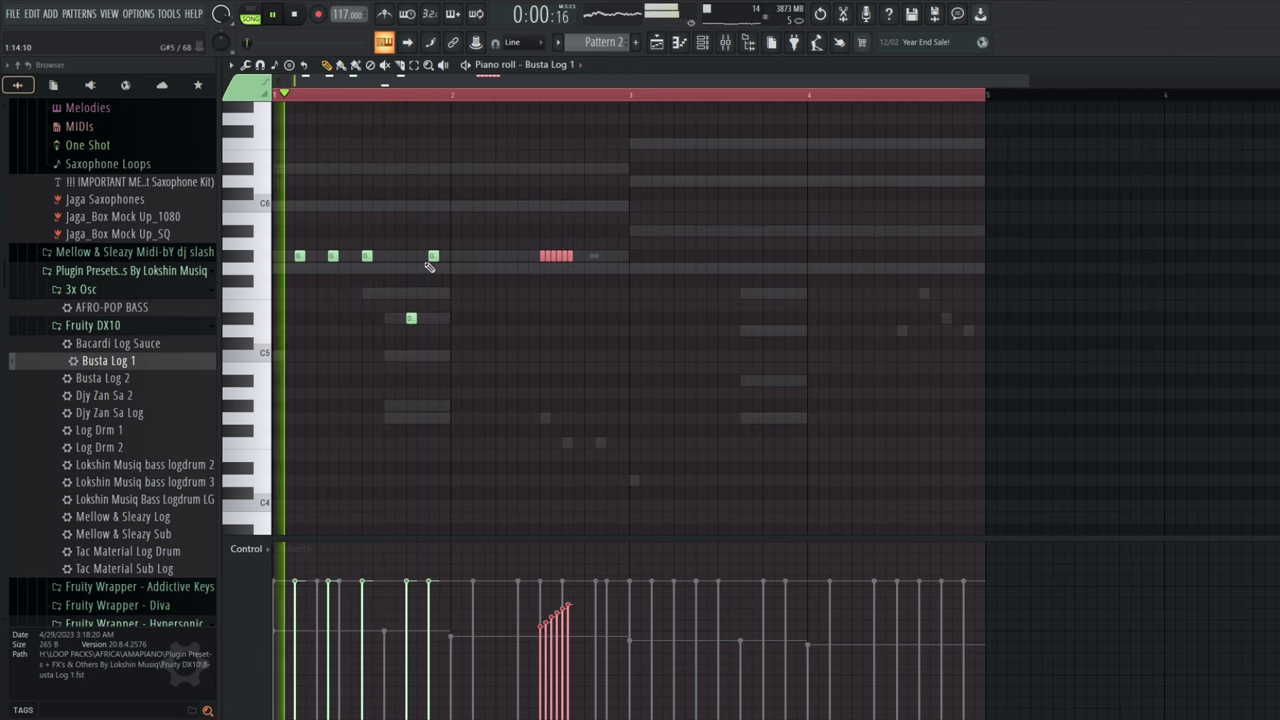
pyautogui.click(588, 206)
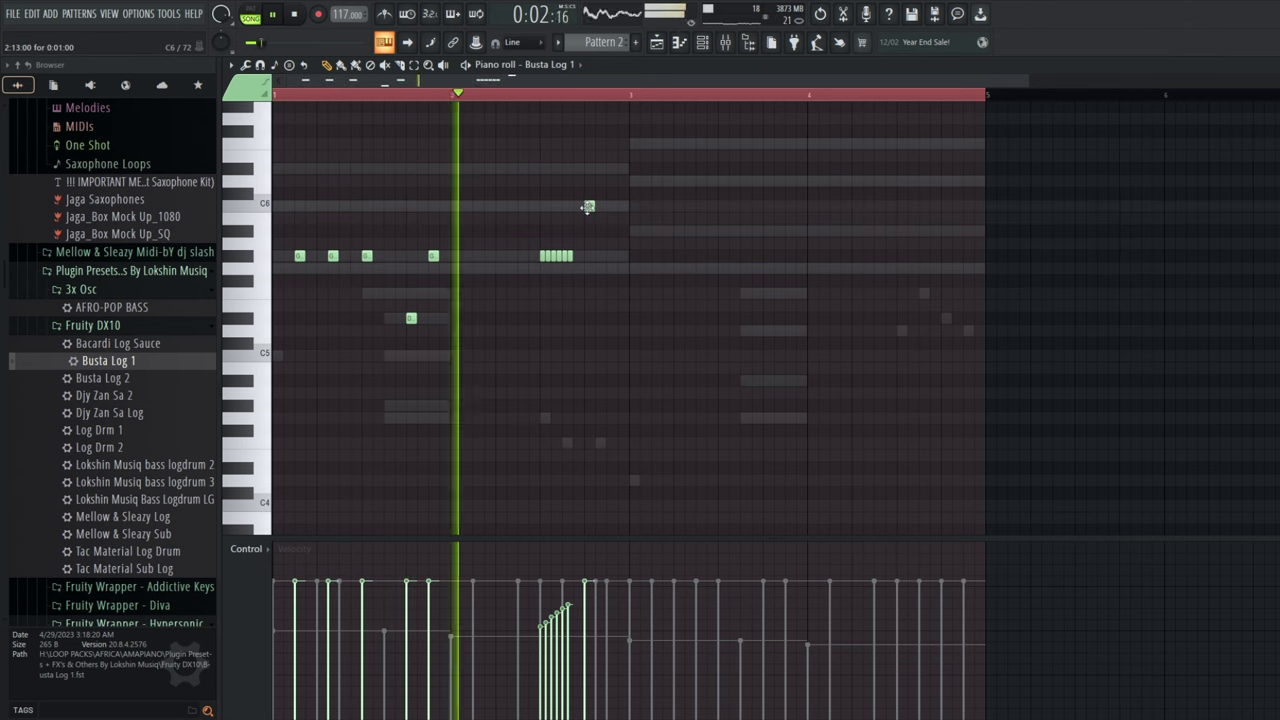
pyautogui.press('space')
pyautogui.click(611, 205)
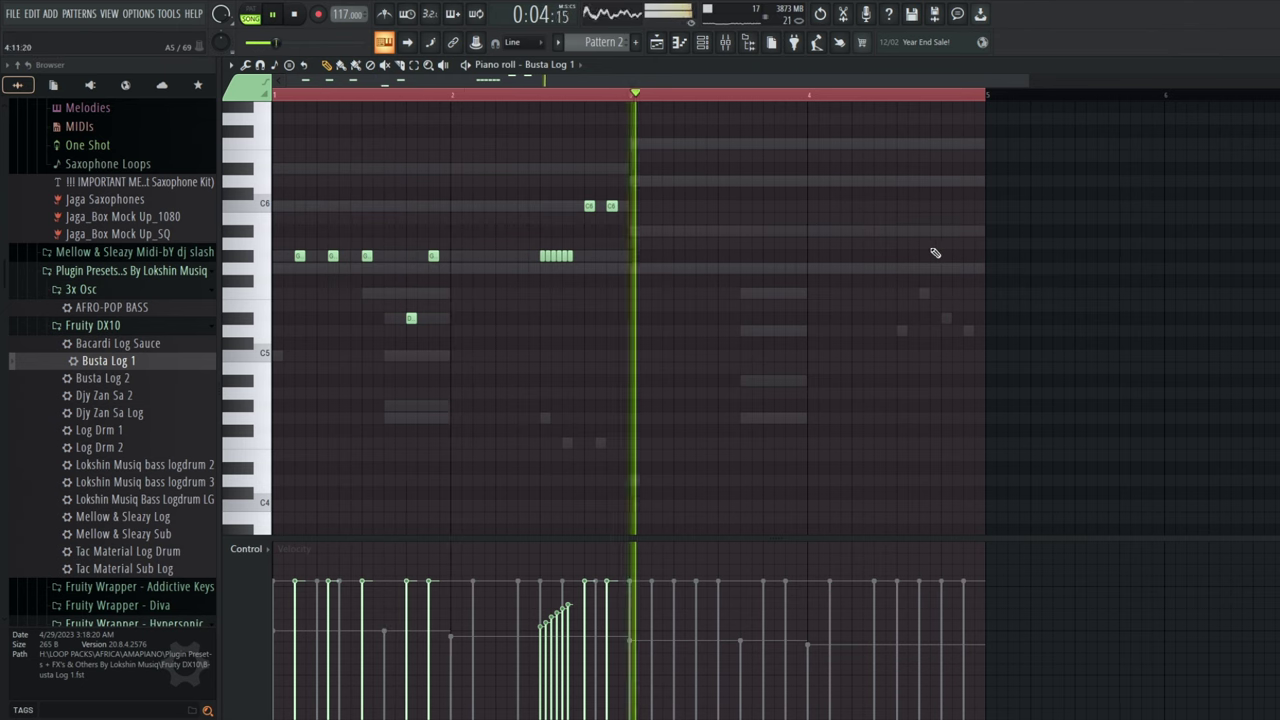
# Add one-step G5 notes on steps 1, 7 and 11 of bar 3 and play them back.
pyautogui.click(601, 95)
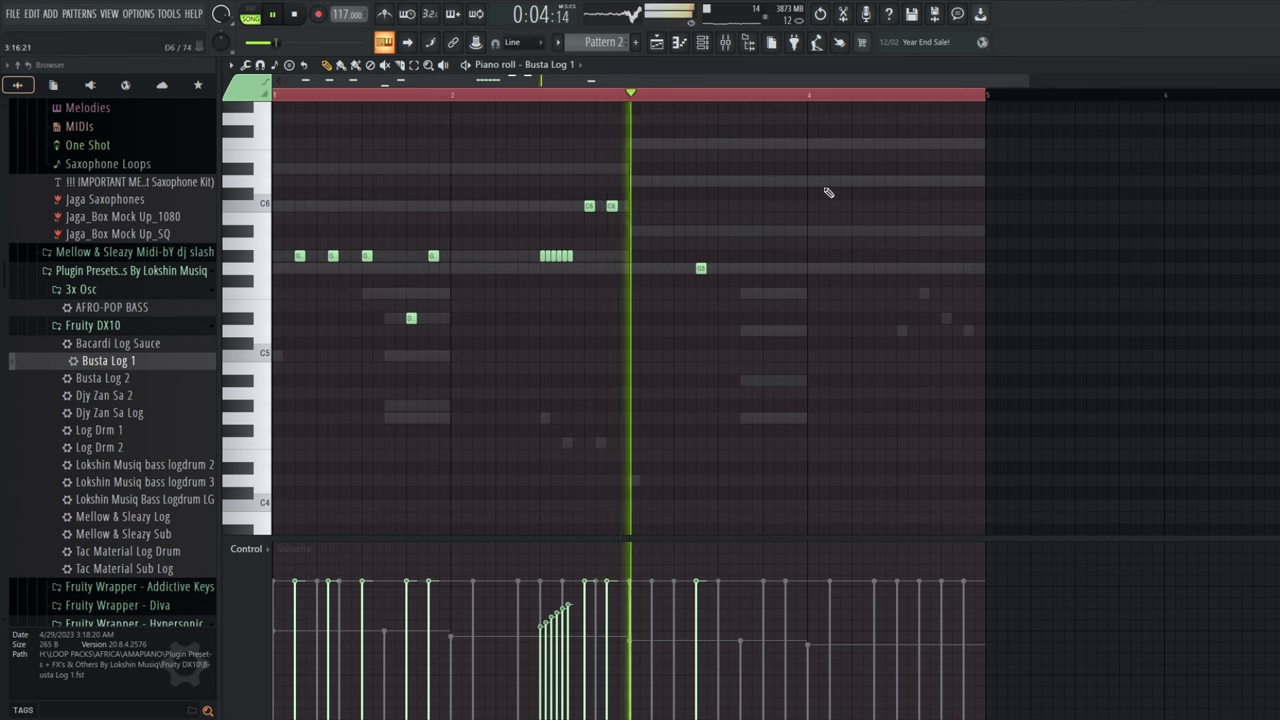
pyautogui.click(745, 268)
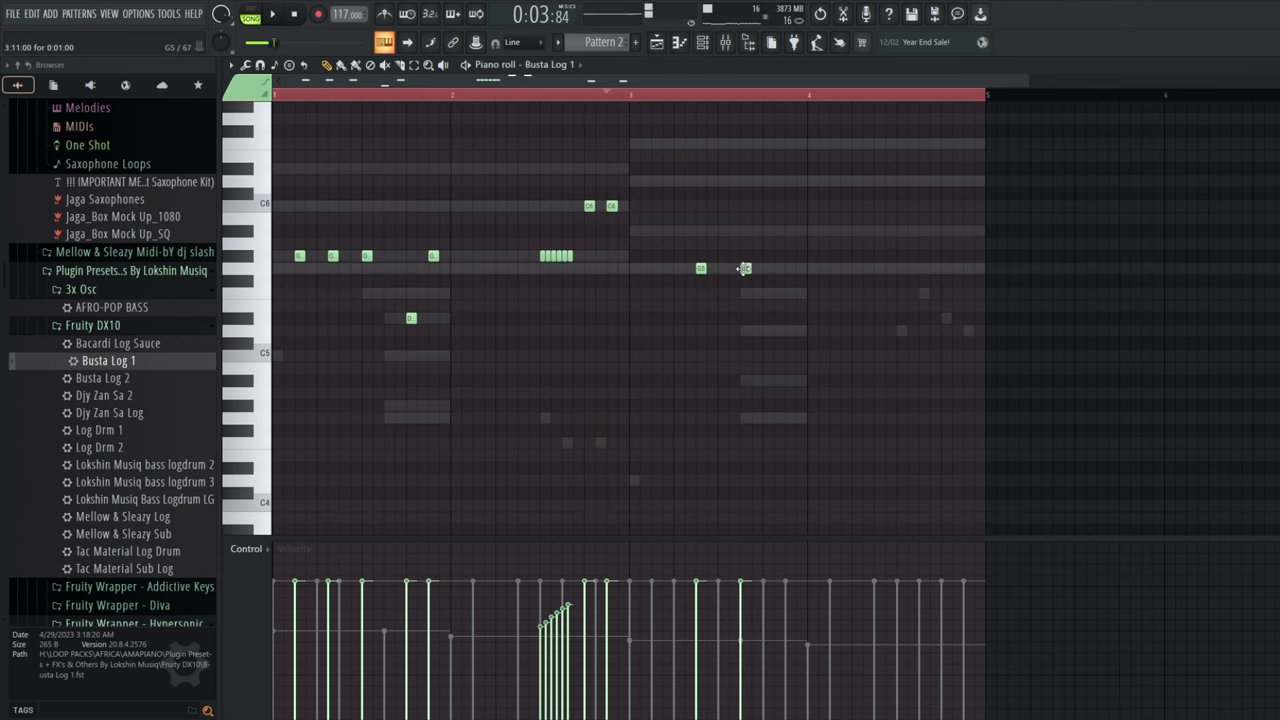
pyautogui.click(631, 268)
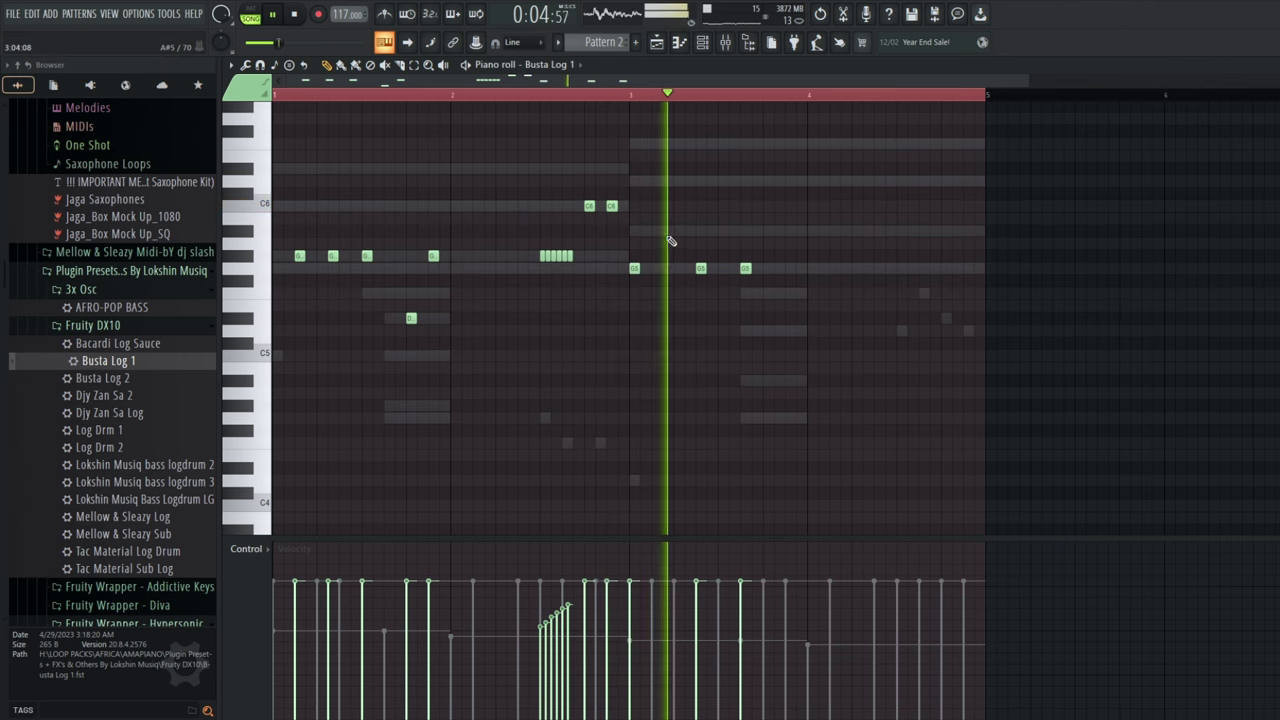
pyautogui.press('space')
pyautogui.press('space')
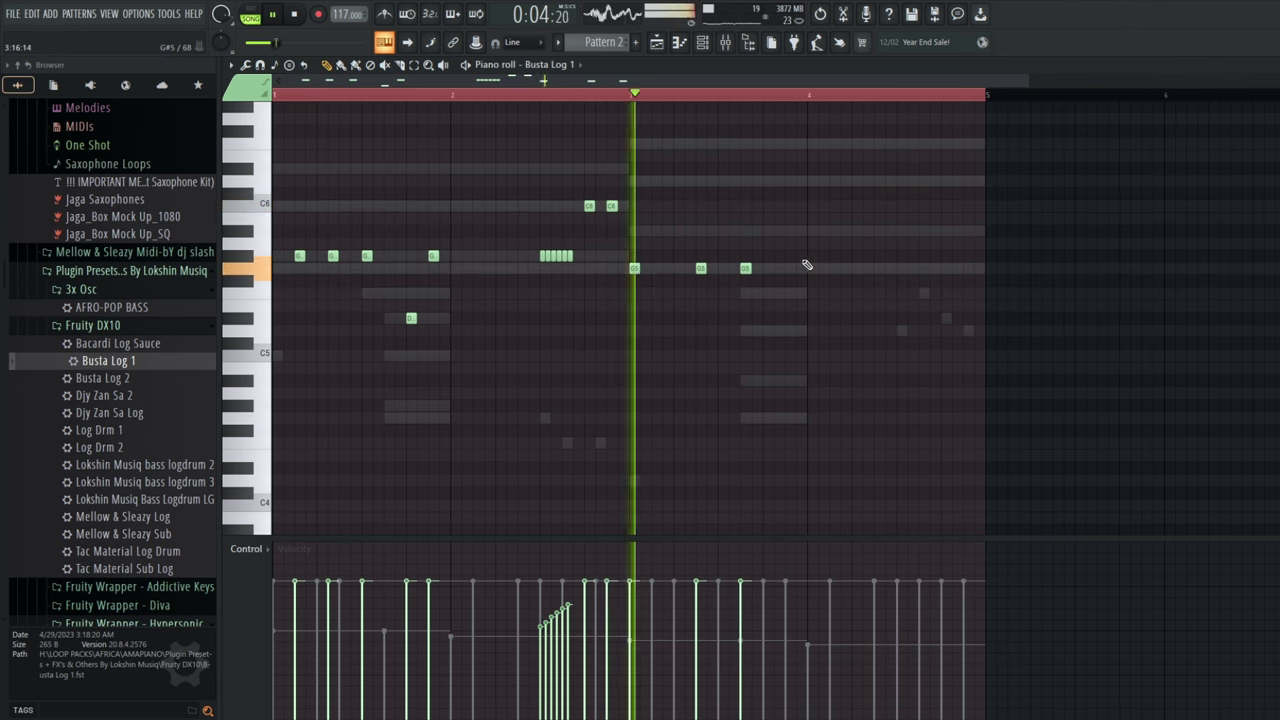
# Add a one-step A#5 note on step 15 and a one-step G5 note on step 16 of bar 3, with playback.
pyautogui.click(789, 231)
pyautogui.click(811, 191)
pyautogui.press('space')
pyautogui.moveTo(806, 221); pyautogui.dragTo(799, 272)
pyautogui.press('space')
pyautogui.press('space')
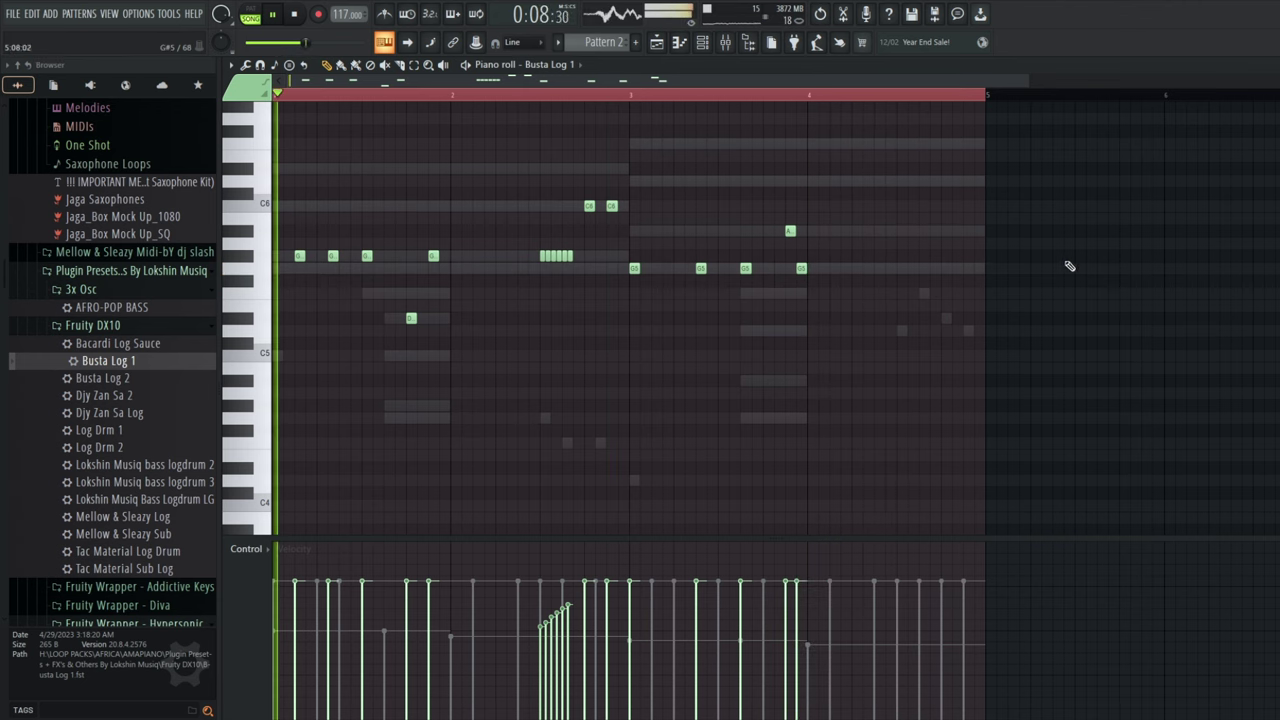
# Add one-step G5 notes on steps 11 and 14 of bar 4 and play back the log drum line.
pyautogui.click(919, 268)
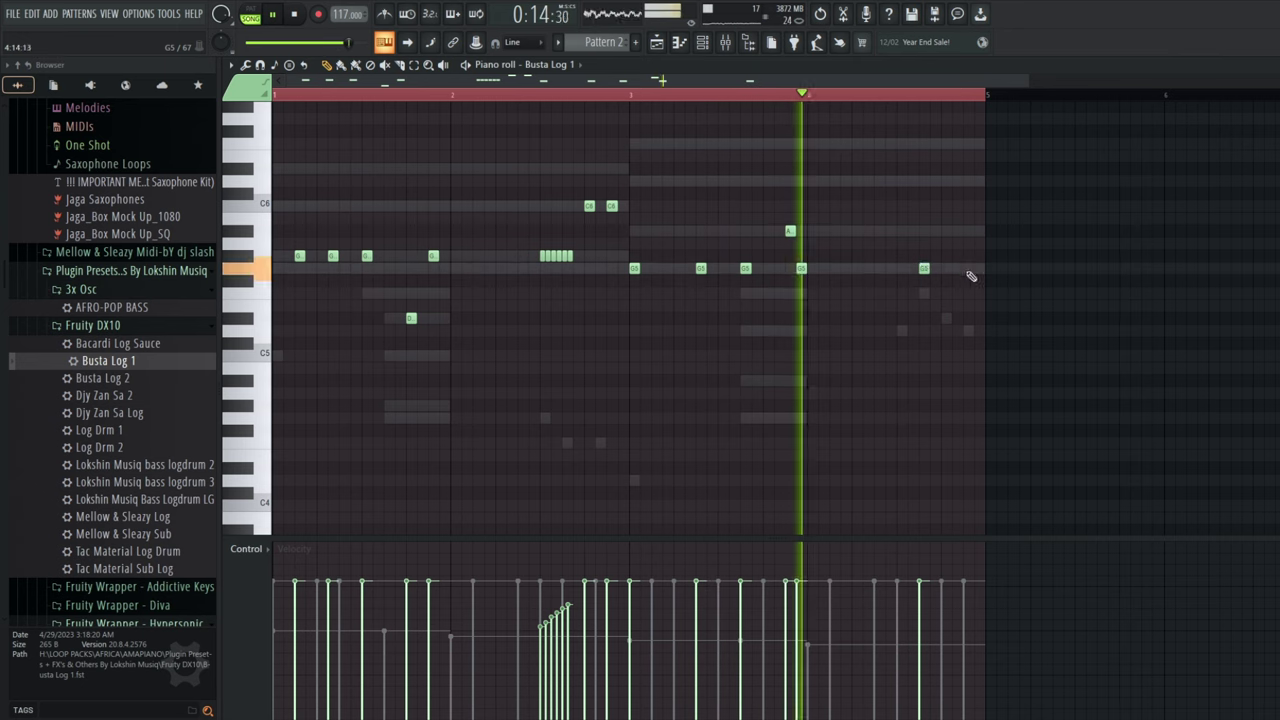
pyautogui.click(957, 268)
pyautogui.press('space')
pyautogui.click(903, 98)
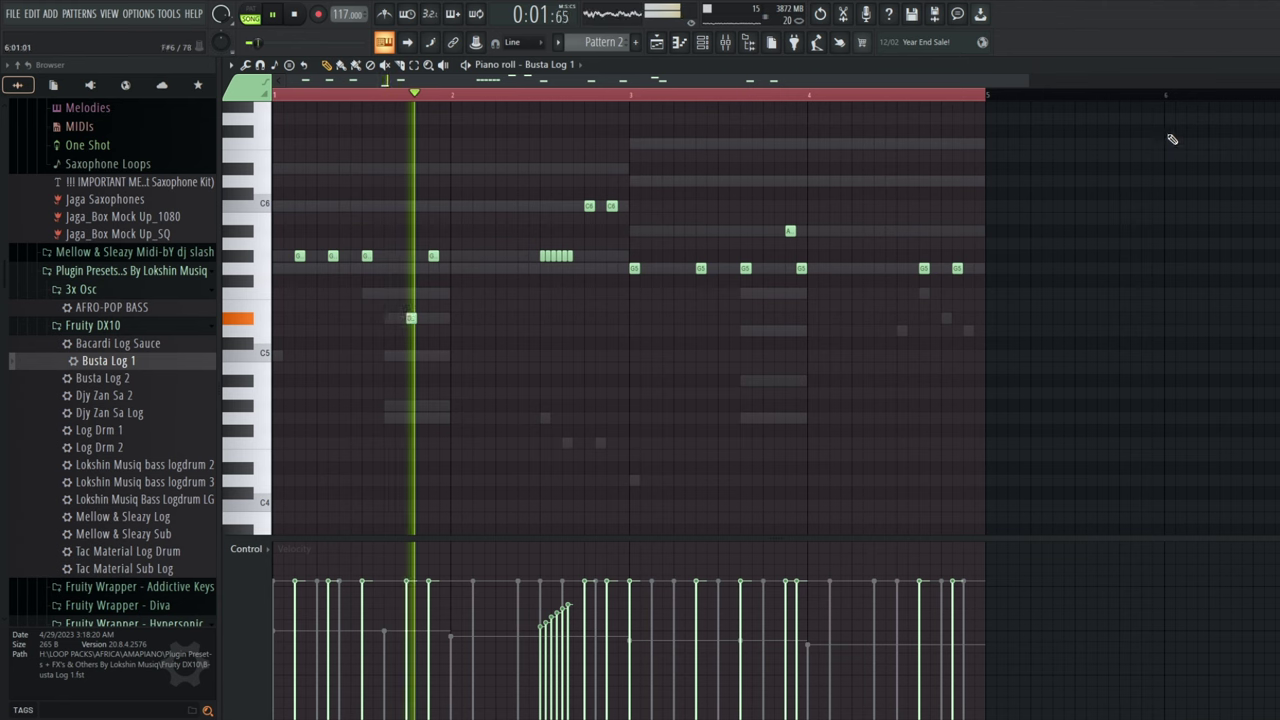
# Load the Lokshin Musiq bass logdrum 2 preset in a new channel, replace it with Djy Zan Sa Log, and audition both sounds.
pyautogui.click(703, 44)
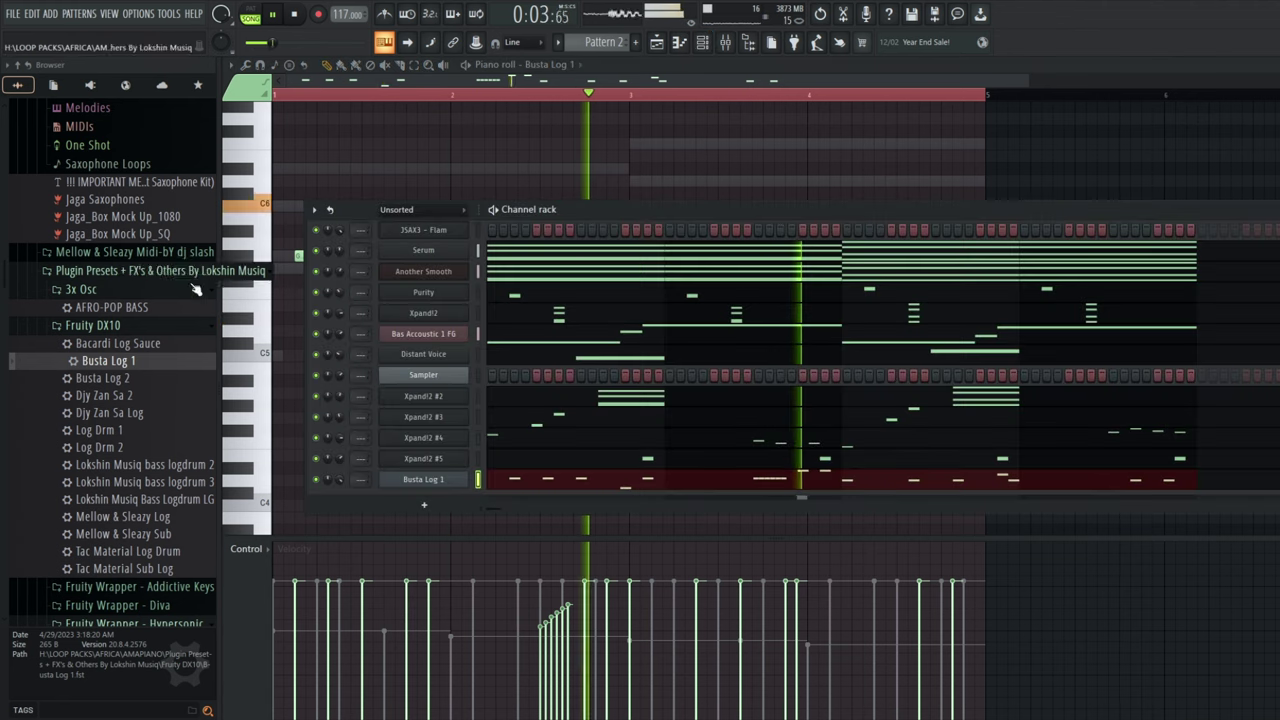
pyautogui.press('space')
pyautogui.moveTo(120, 464); pyautogui.dragTo(363, 496)
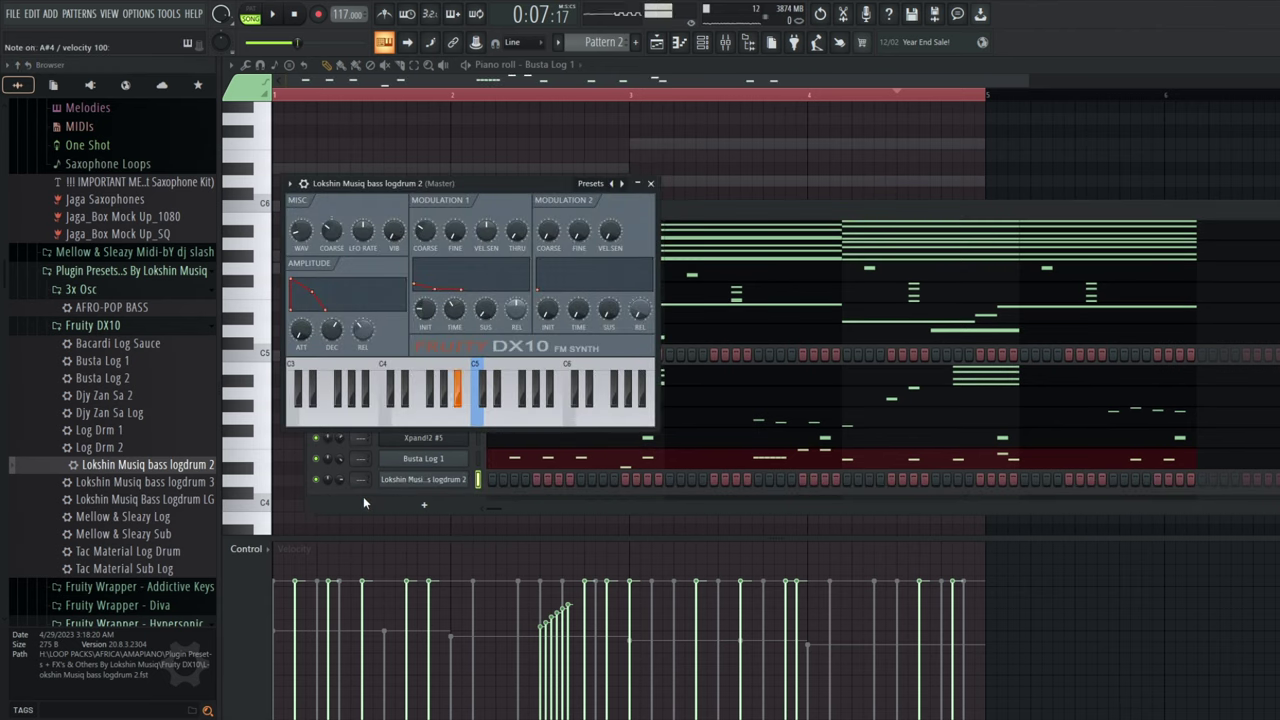
pyautogui.press('s')
pyautogui.moveTo(383, 483); pyautogui.dragTo(397, 486)
pyautogui.press('d')
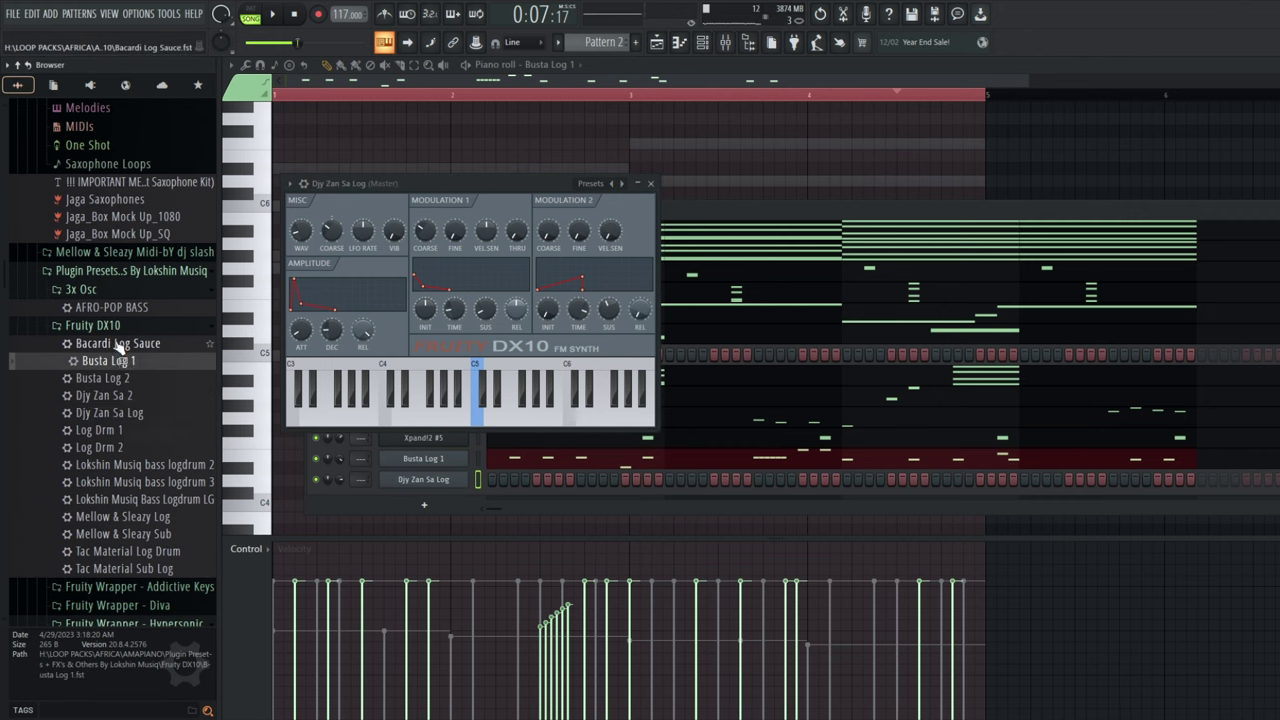
# Replace the new channel's preset with Mellow & Sleazy Log, audition it and open its piano roll.
pyautogui.moveTo(393, 481); pyautogui.dragTo(397, 484)
pyautogui.press('6')
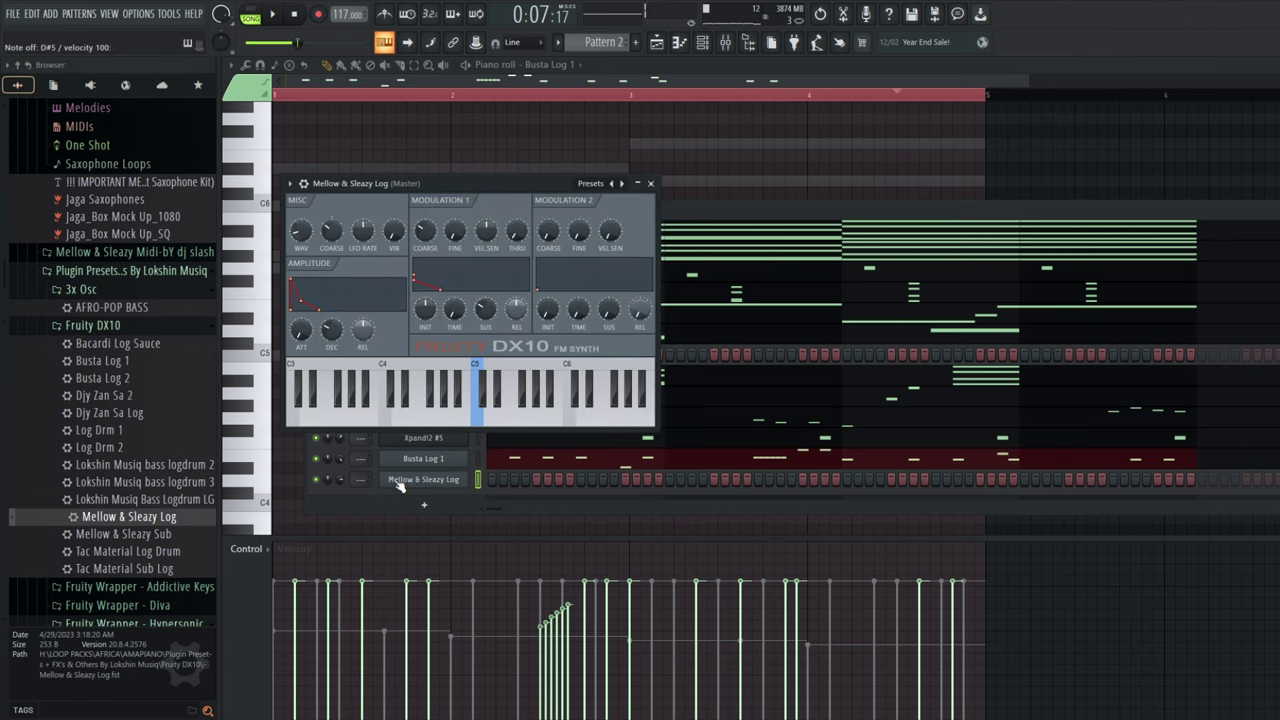
pyautogui.rightClick(403, 486)
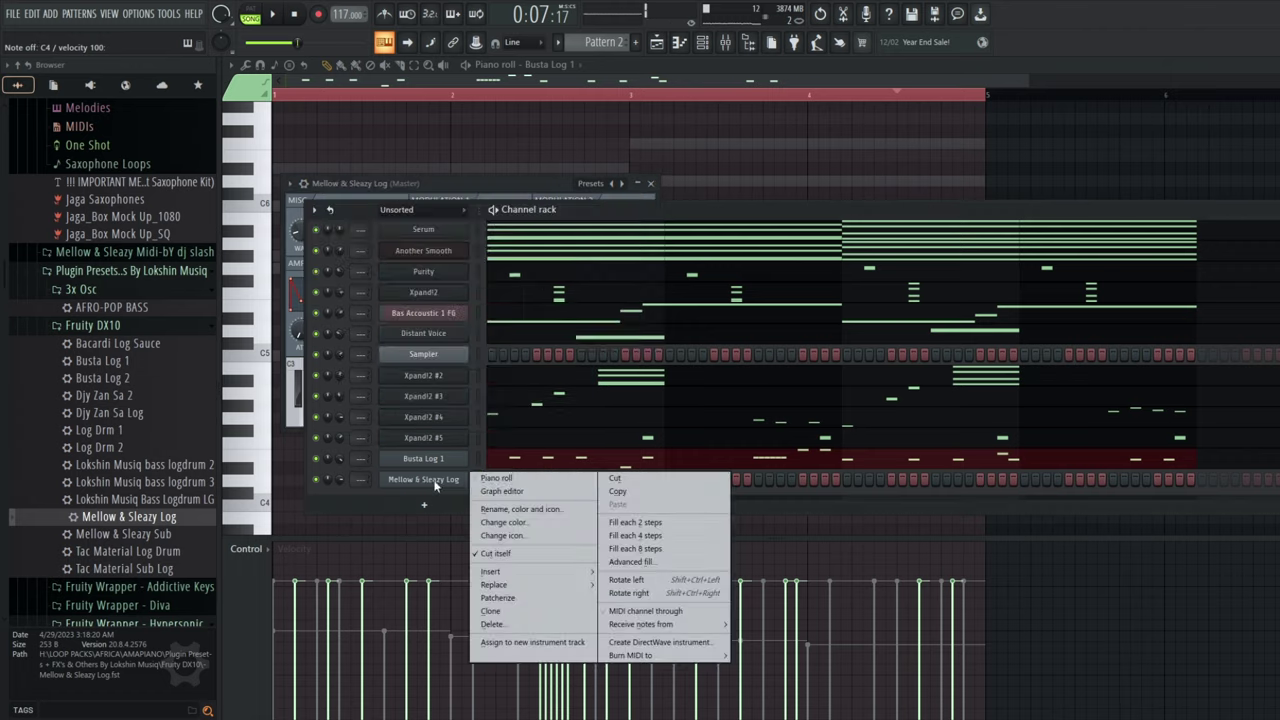
pyautogui.click(415, 492)
pyautogui.scroll(-1, 431, 425)
pyautogui.press('z')
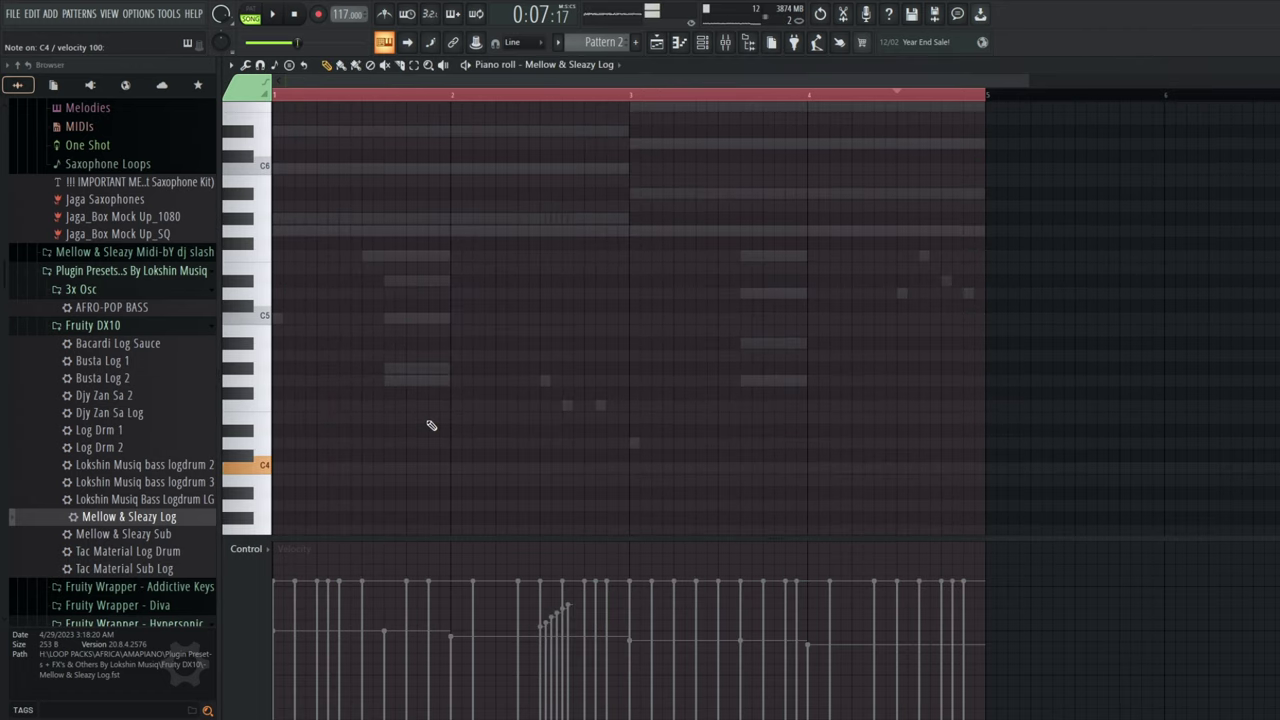
# Examine the miscellaneous channel settings of Mellow & Sleazy Log, including polyphony, cut group and root note.
pyautogui.click(703, 48)
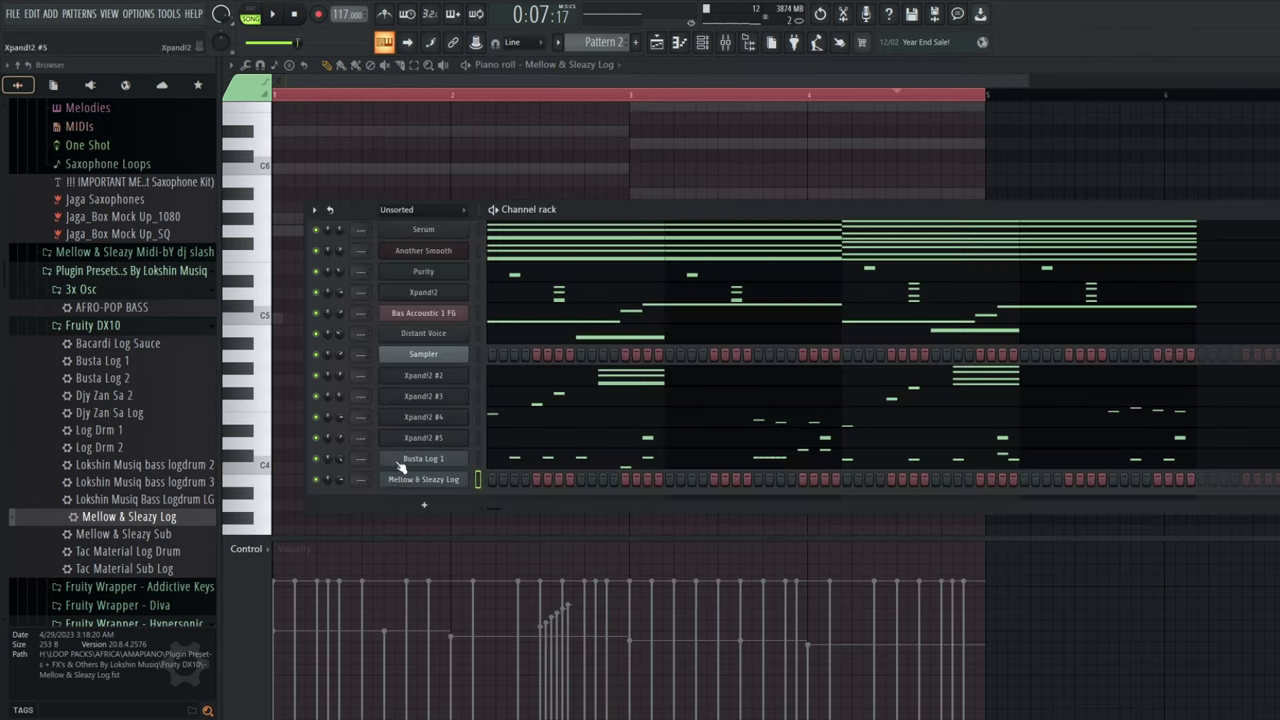
pyautogui.click(400, 482)
pyautogui.click(303, 184)
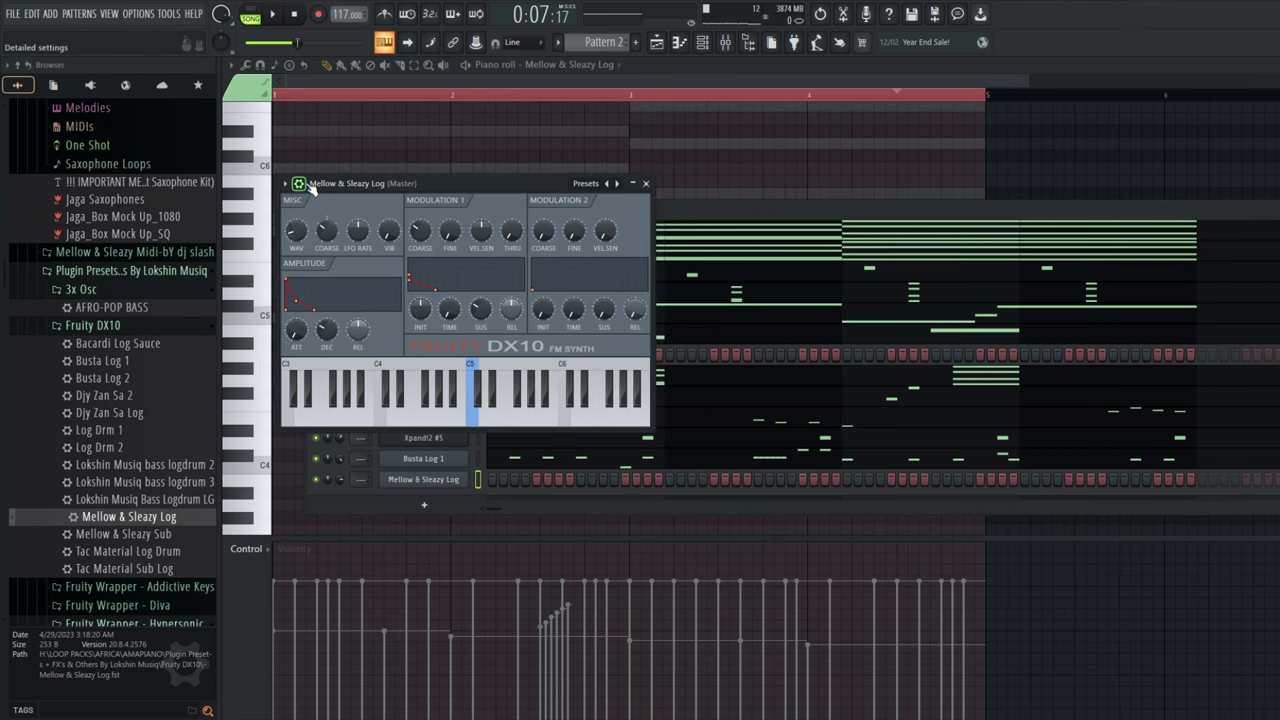
pyautogui.click(358, 209)
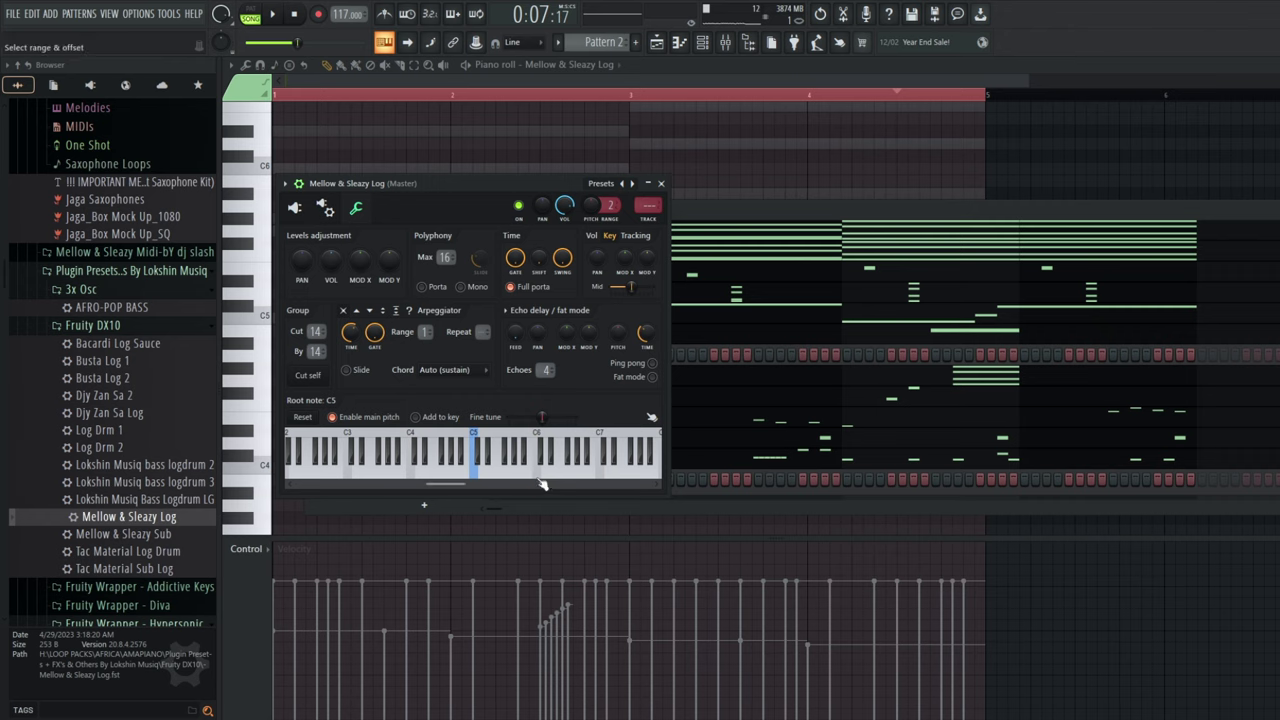
pyautogui.click(408, 83)
# Place one-step G5 notes on step 13 of bar 1 and step 1 of bar 2 for Mellow & Sleazy Log, checking with playback.
pyautogui.click(255, 358)
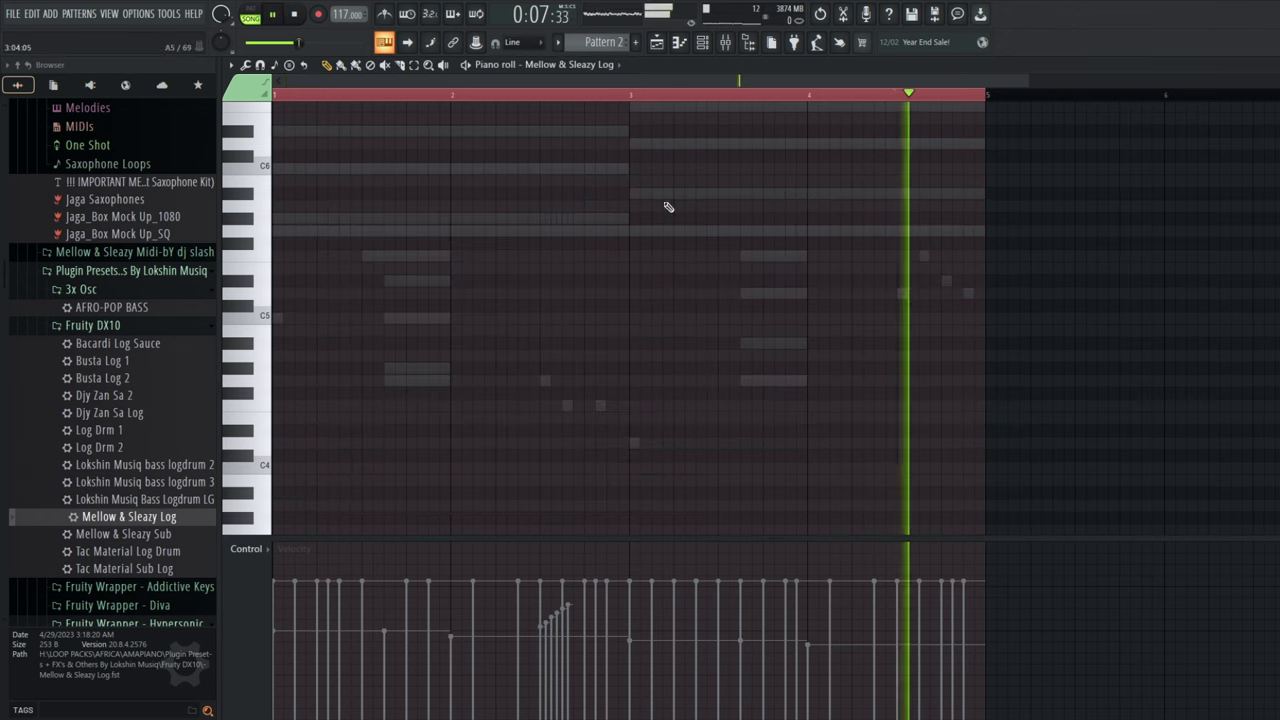
pyautogui.click(432, 232)
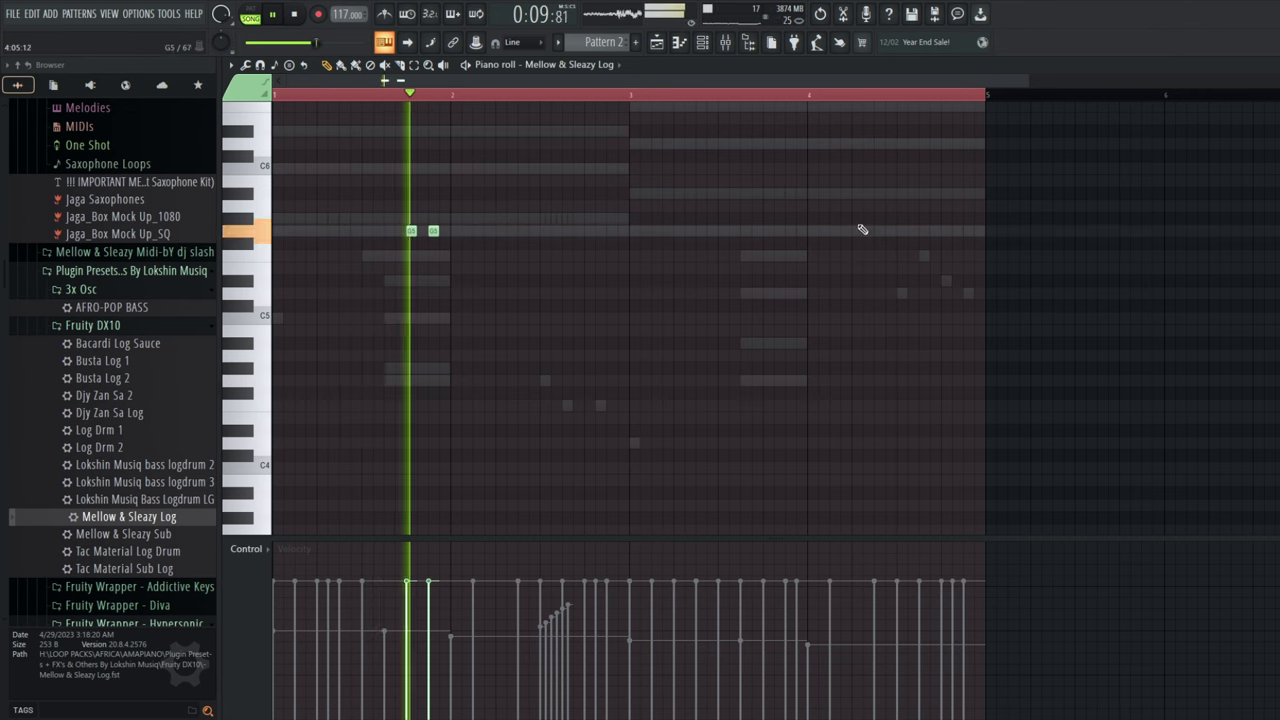
pyautogui.press('space')
pyautogui.press('space')
pyautogui.moveTo(427, 231); pyautogui.dragTo(438, 231)
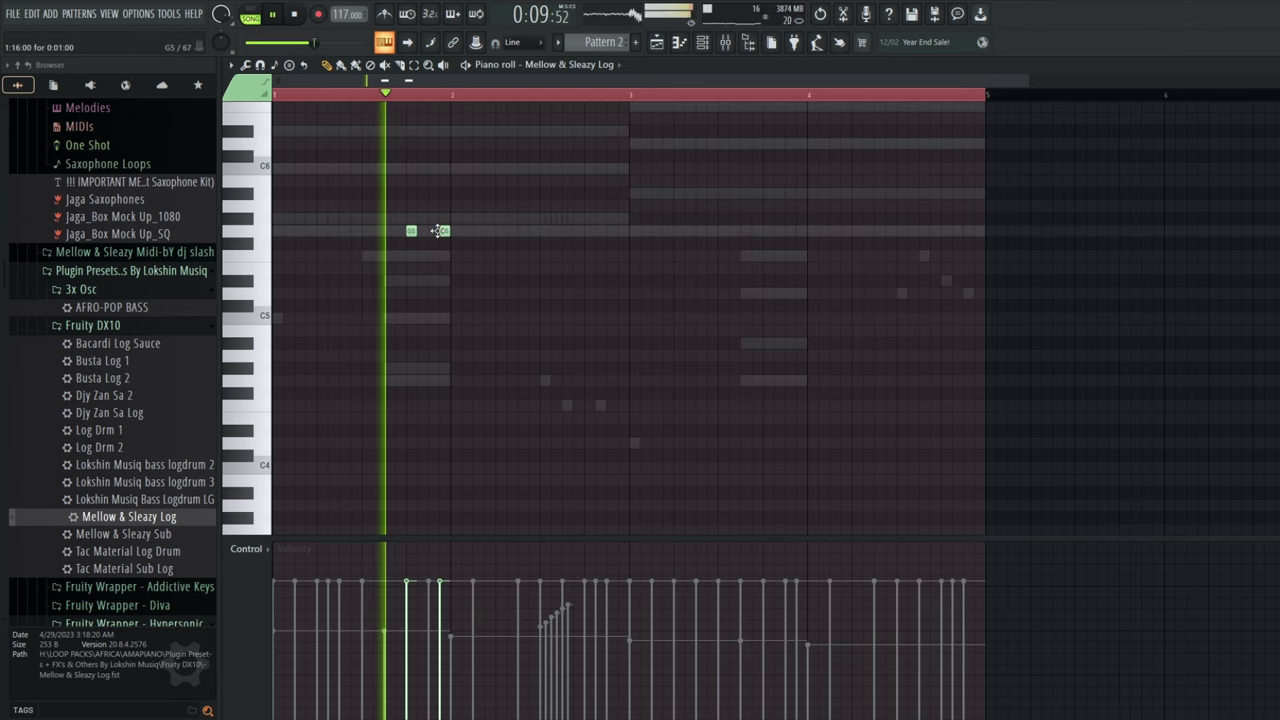
pyautogui.moveTo(437, 231); pyautogui.dragTo(447, 234)
pyautogui.press('space')
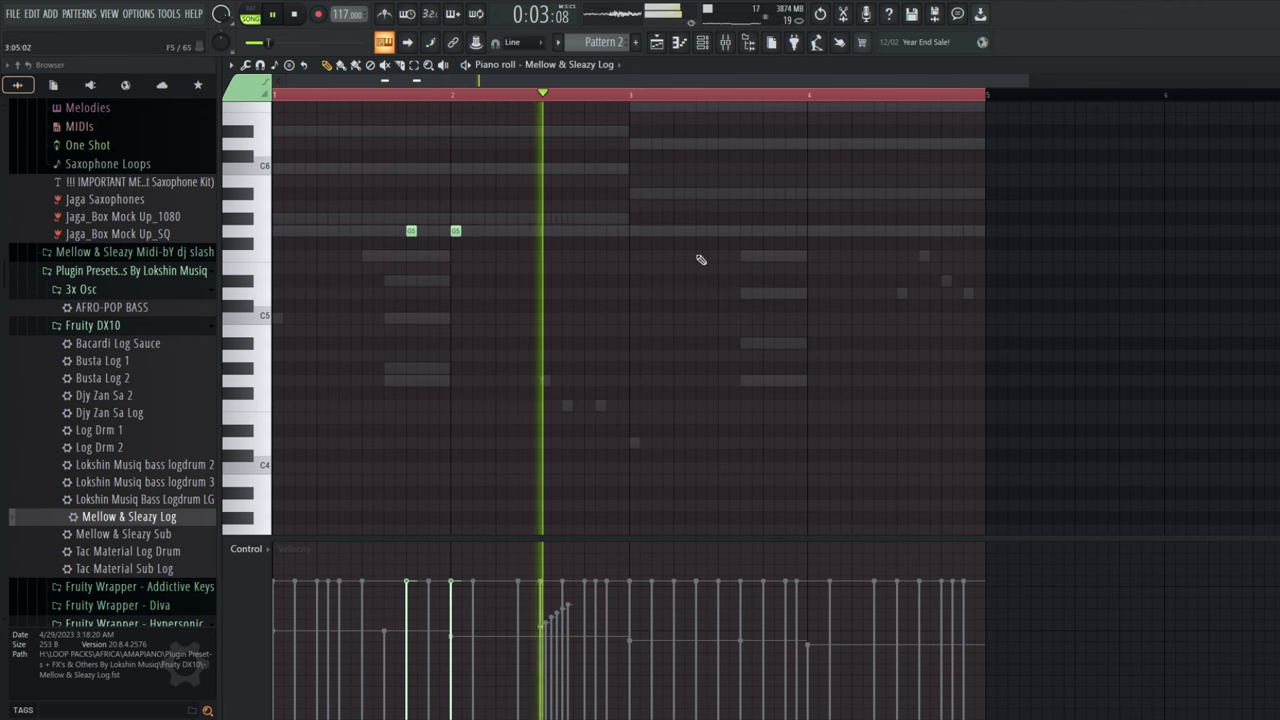
# Place one-step A#5 notes on step 13 of bar 3 and step 1 of bar 4, checking their timing with playback.
pyautogui.click(768, 193)
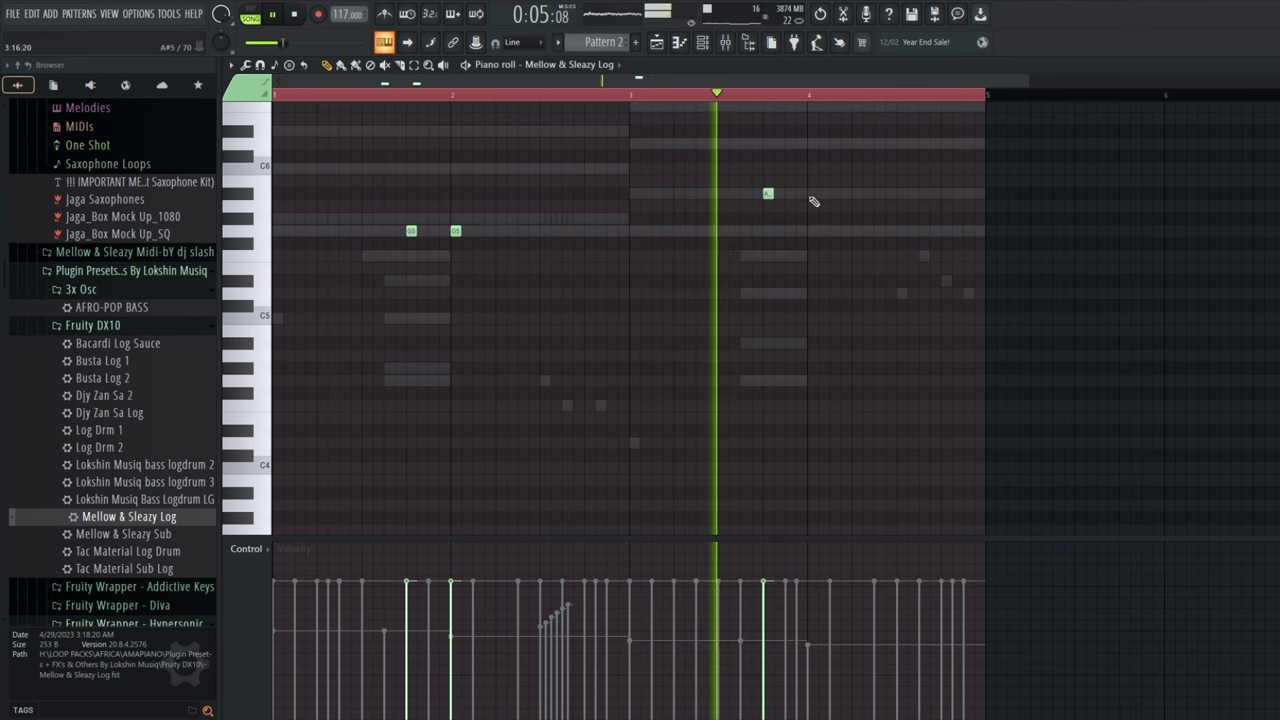
pyautogui.click(811, 193)
pyautogui.click(746, 95)
pyautogui.press('space')
pyautogui.press('space')
pyautogui.press('space')
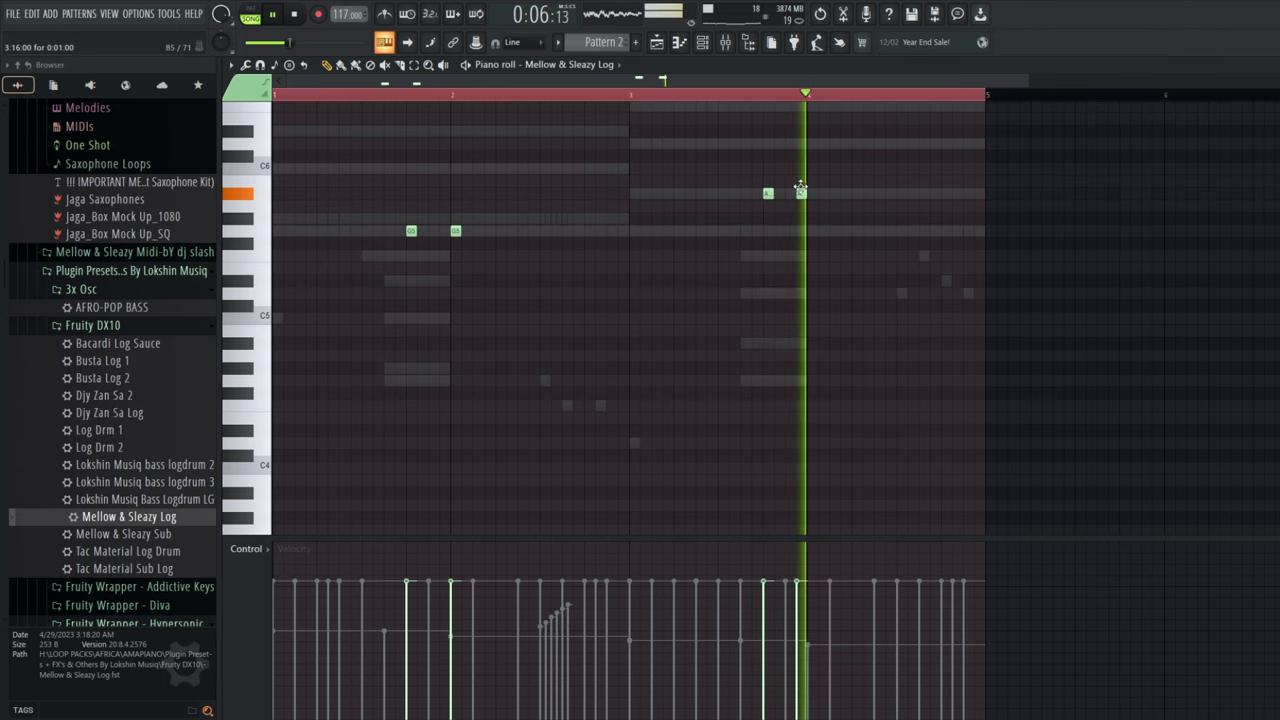
pyautogui.press('space')
pyautogui.click(843, 193)
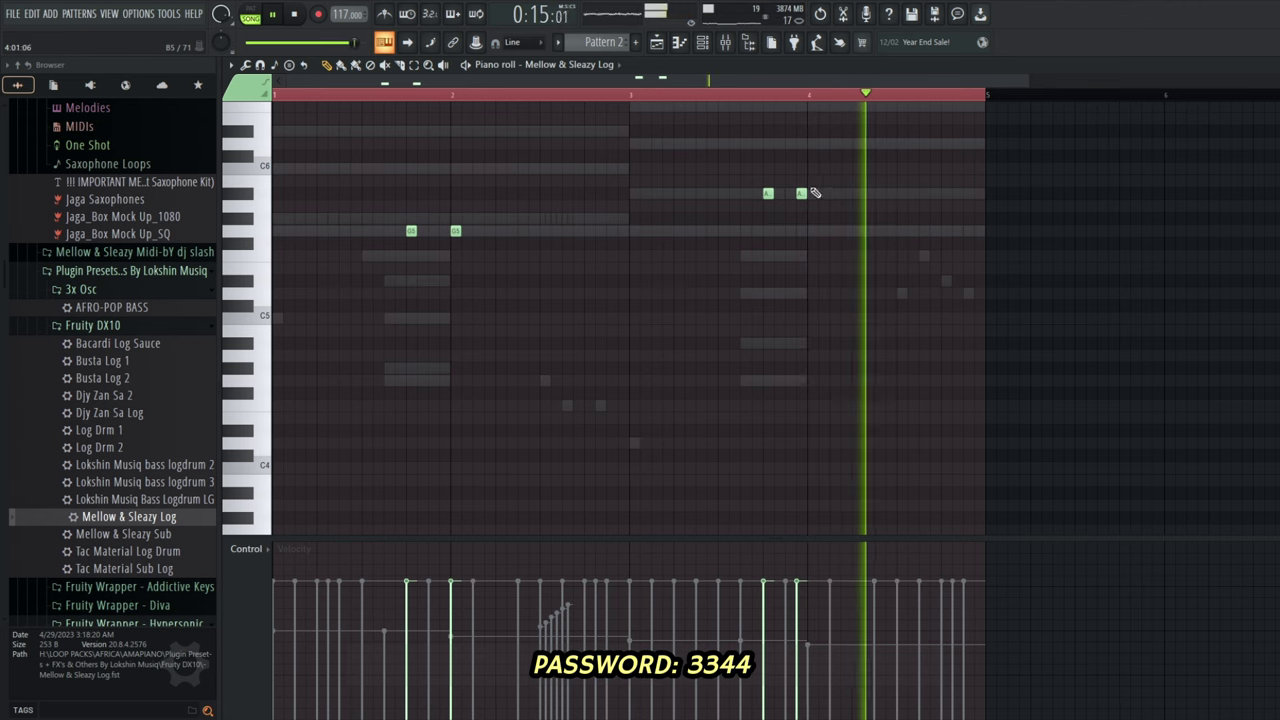
pyautogui.moveTo(799, 194); pyautogui.dragTo(806, 196)
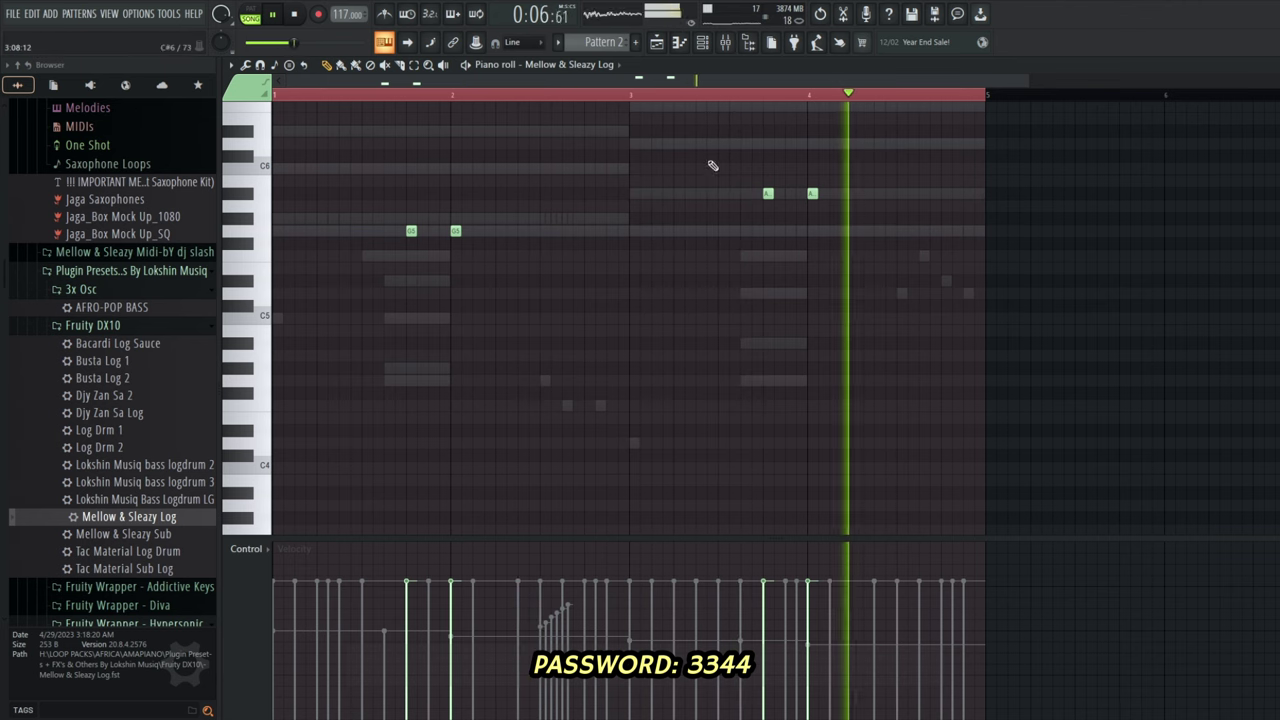
# Add a second Purity instrument channel and select the Arco Low preset from its Strings category.
pyautogui.press('F6')
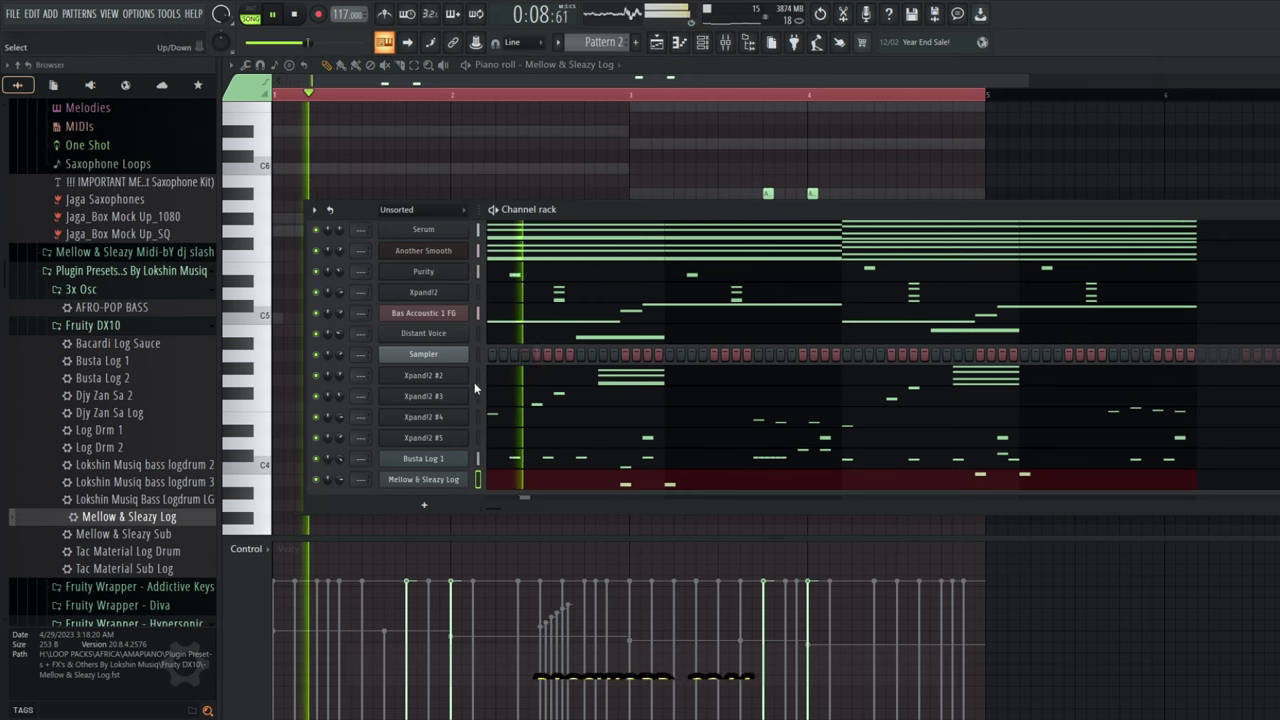
pyautogui.click(423, 504)
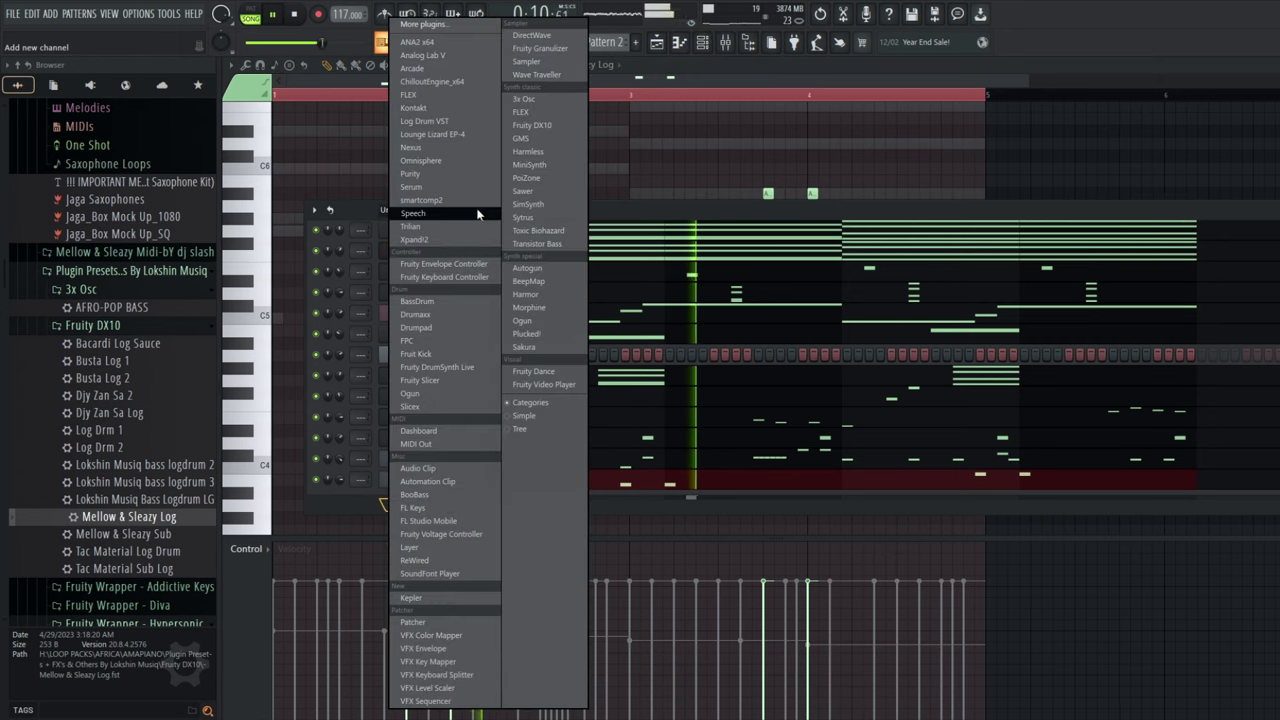
pyautogui.click(469, 179)
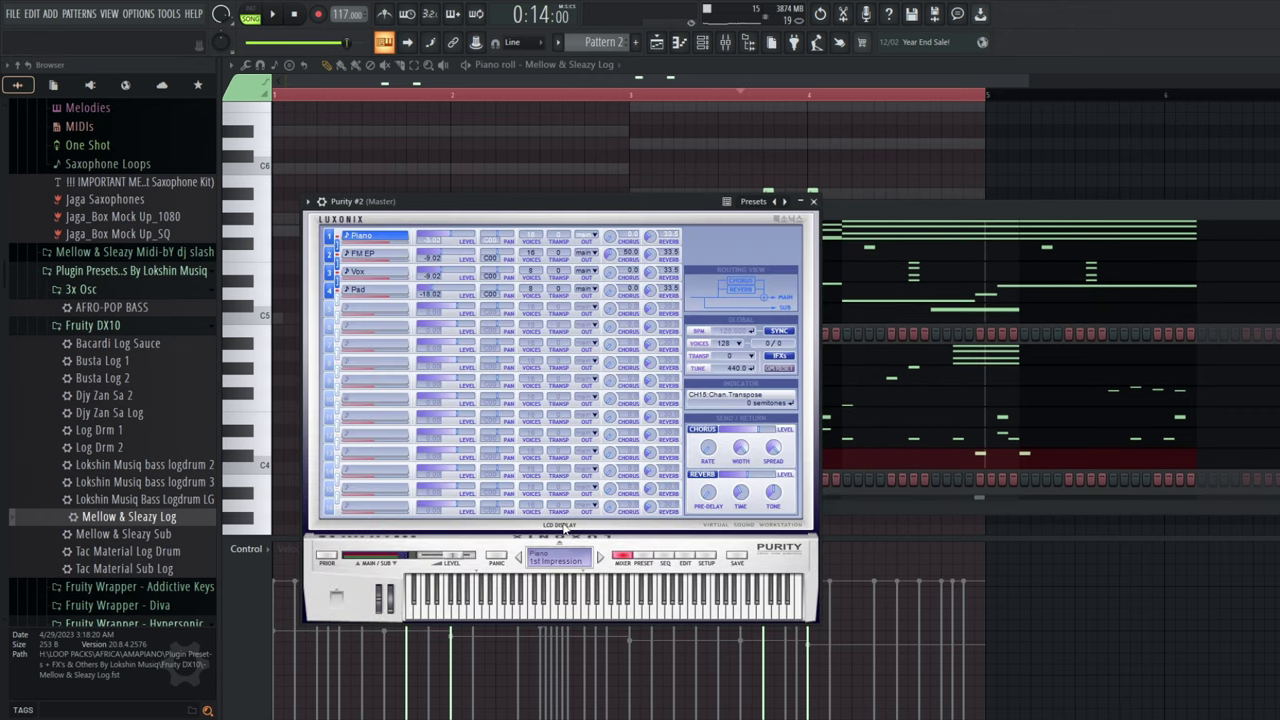
pyautogui.click(642, 557)
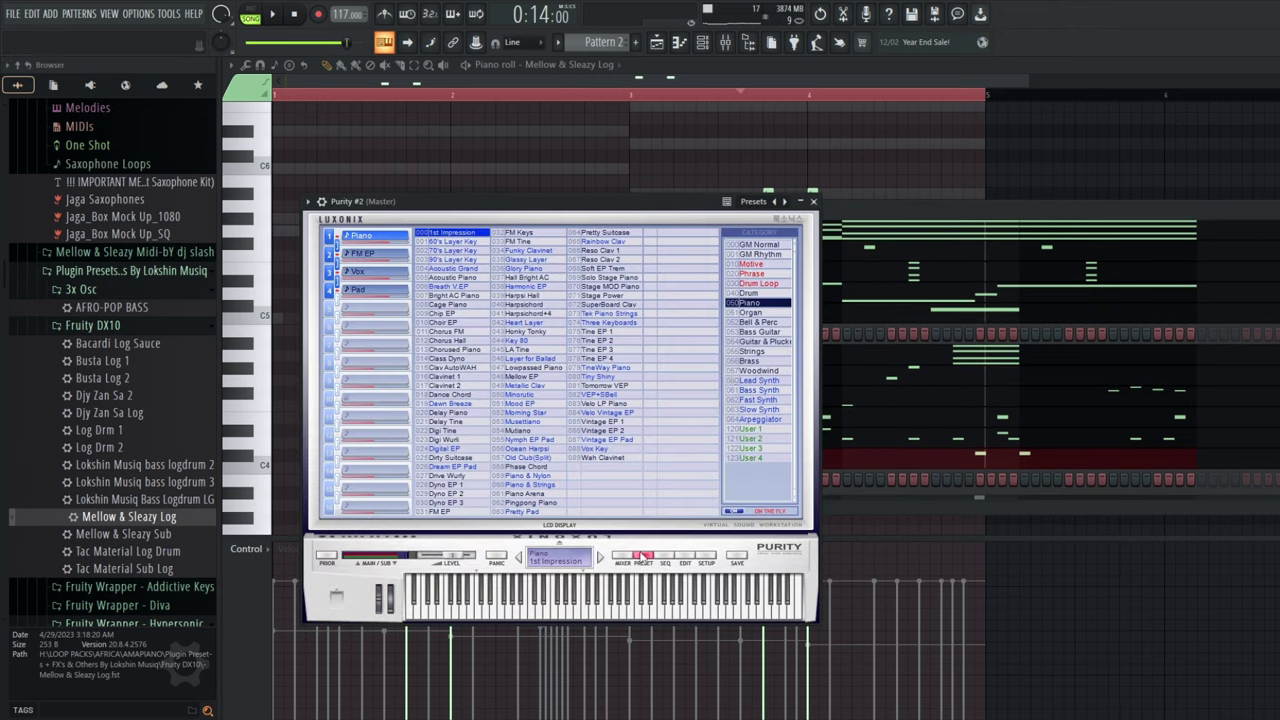
pyautogui.click(754, 352)
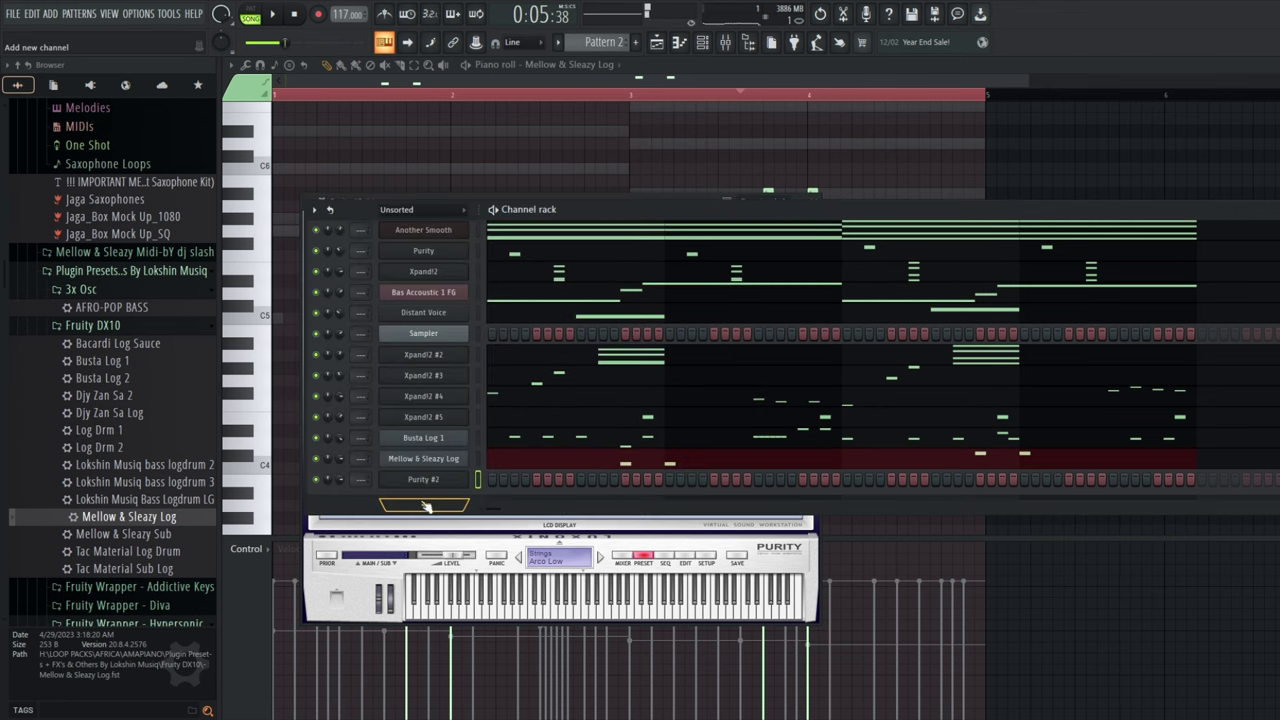
# Add another Xpand!2 channel, load the +13 Spiccato Up+Down strings preset and start playback.
pyautogui.click(425, 507)
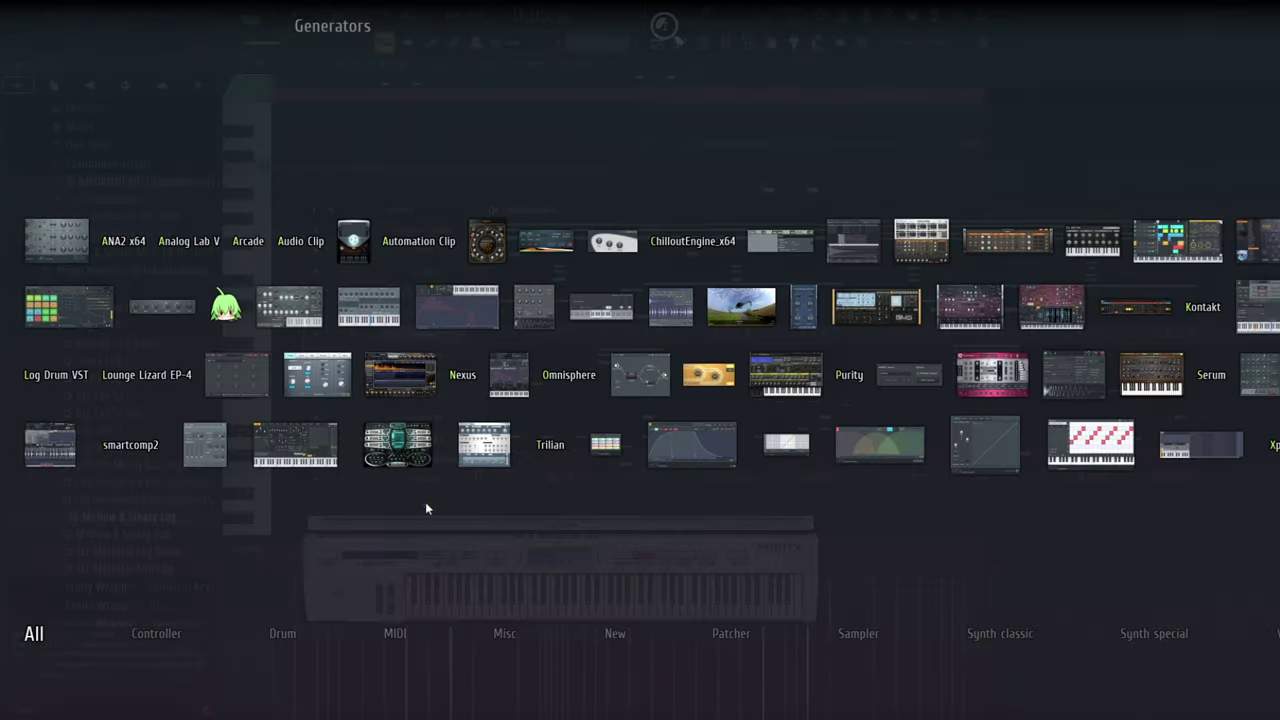
pyautogui.click(425, 502)
pyautogui.click(425, 505)
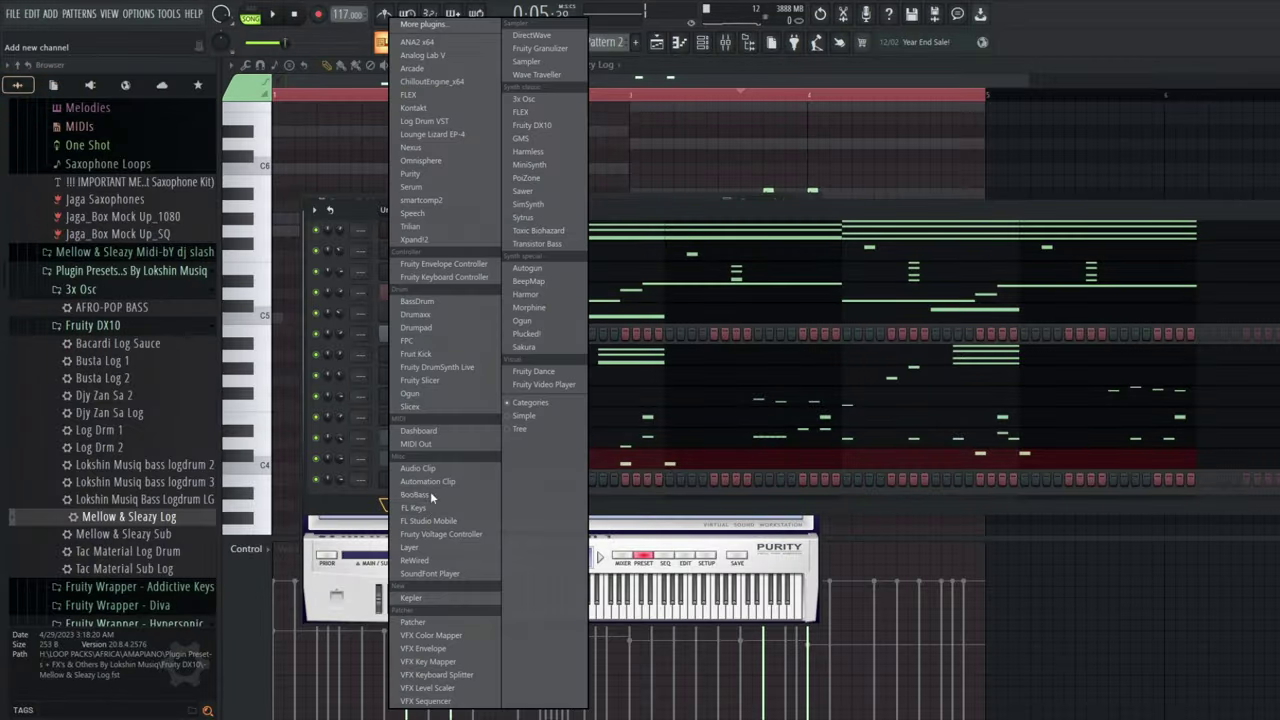
pyautogui.click(443, 243)
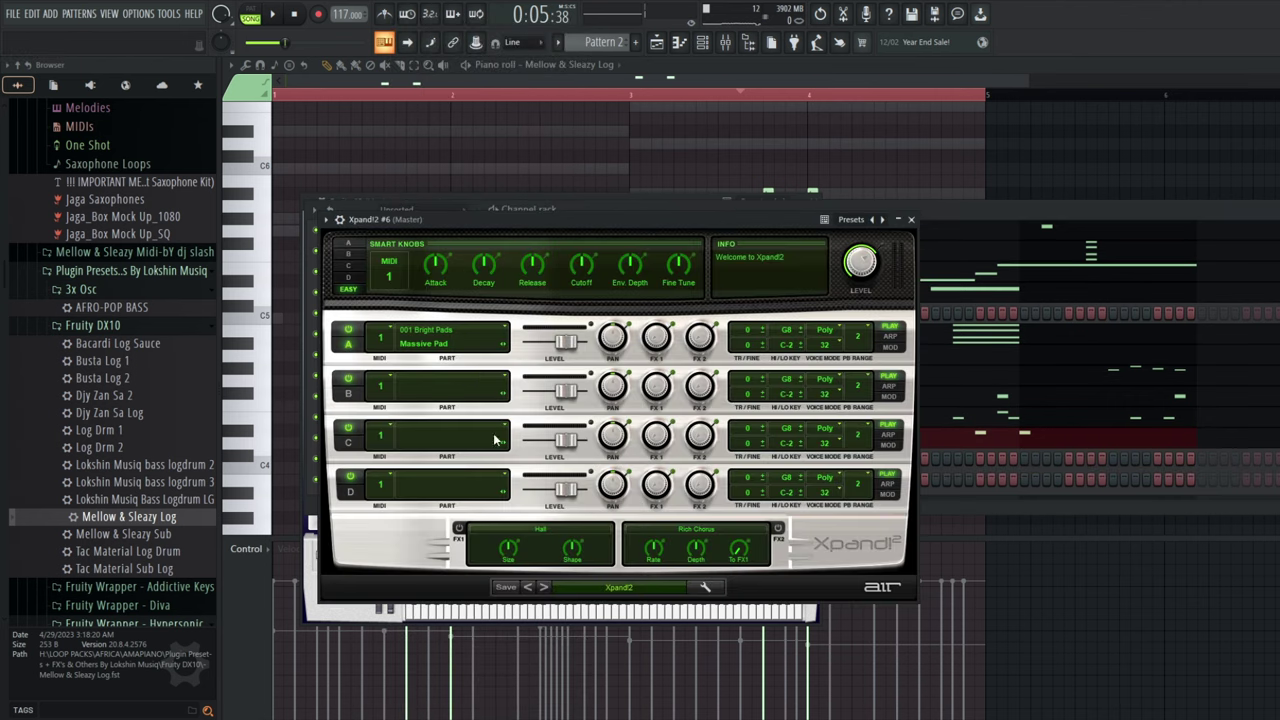
pyautogui.click(583, 590)
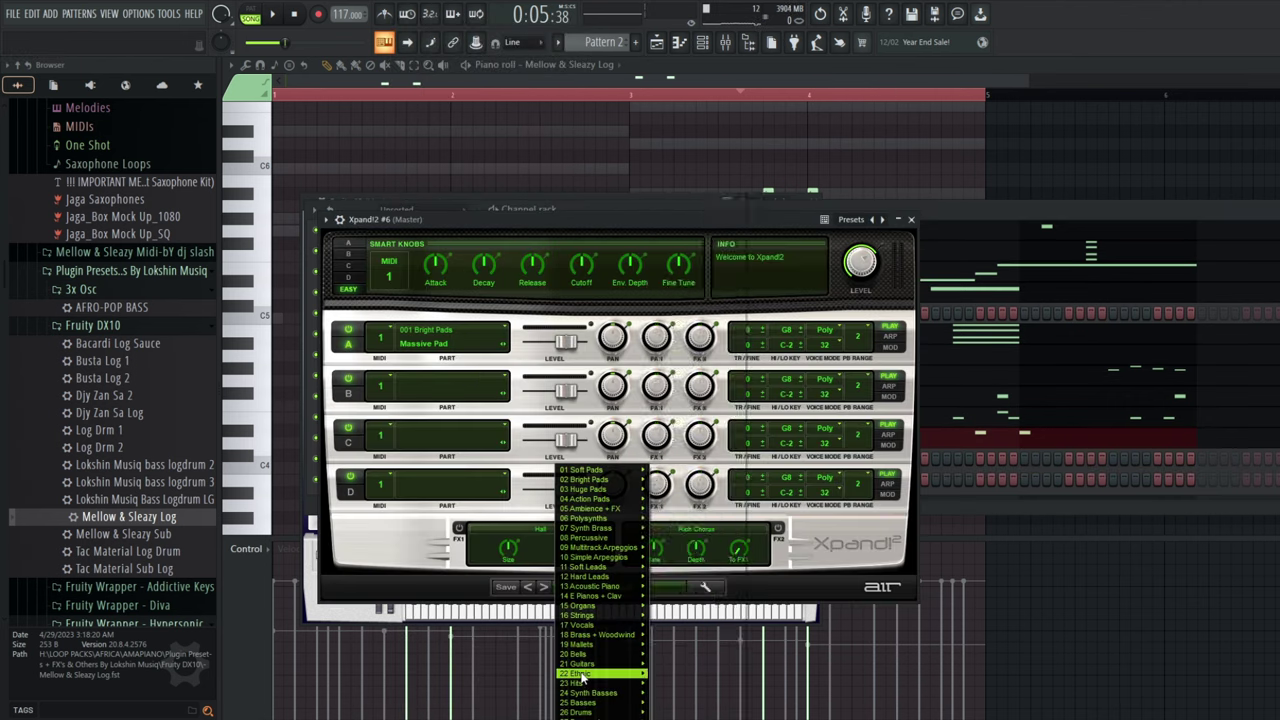
pyautogui.moveTo(598, 636)
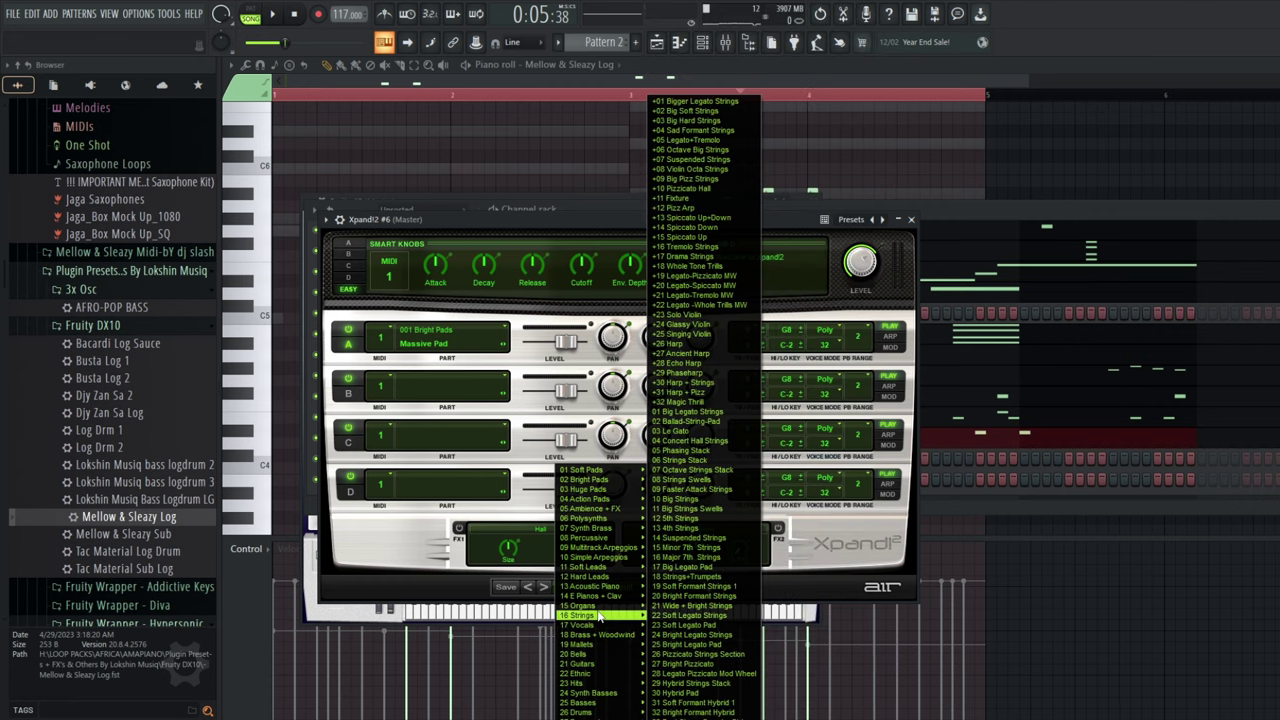
pyautogui.click(701, 218)
pyautogui.click(939, 211)
pyautogui.press('space')
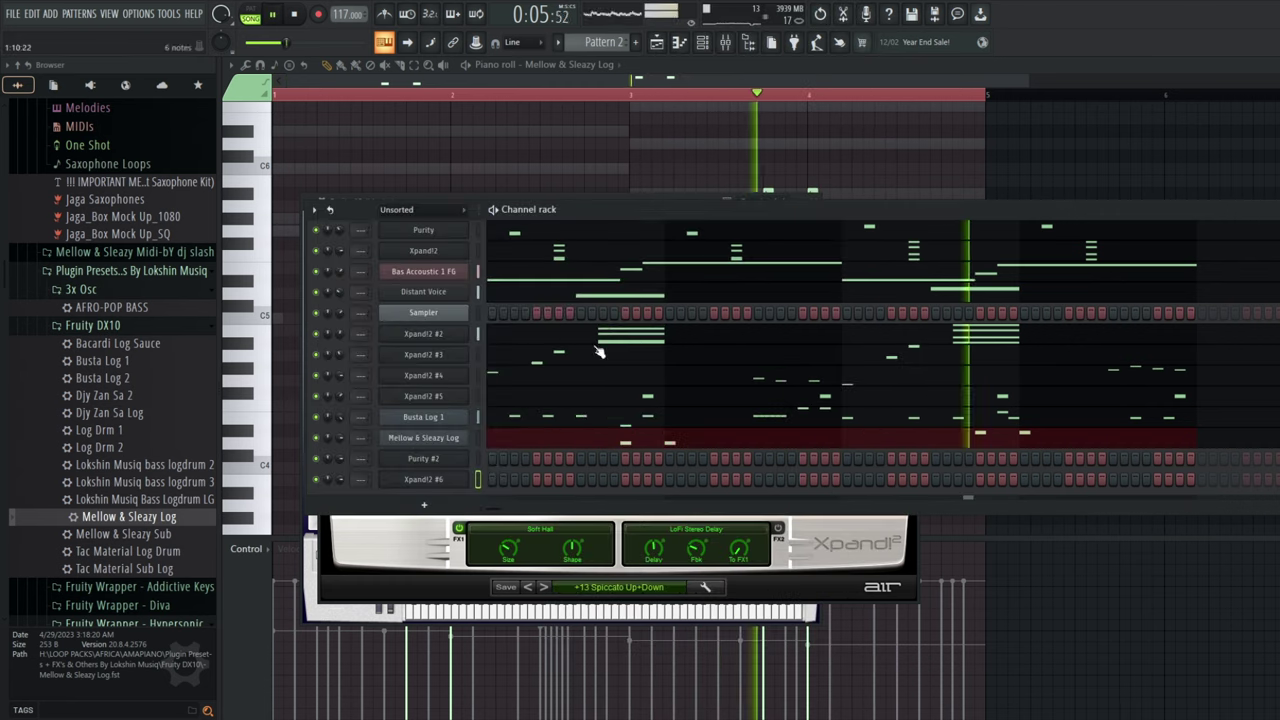
# Place a one-step G4, G#4, C5 and D#5 chord at the start of bar 1 for the Xpand!2 #6 strings, checking with playback.
pyautogui.rightClick(434, 480)
pyautogui.click(588, 483)
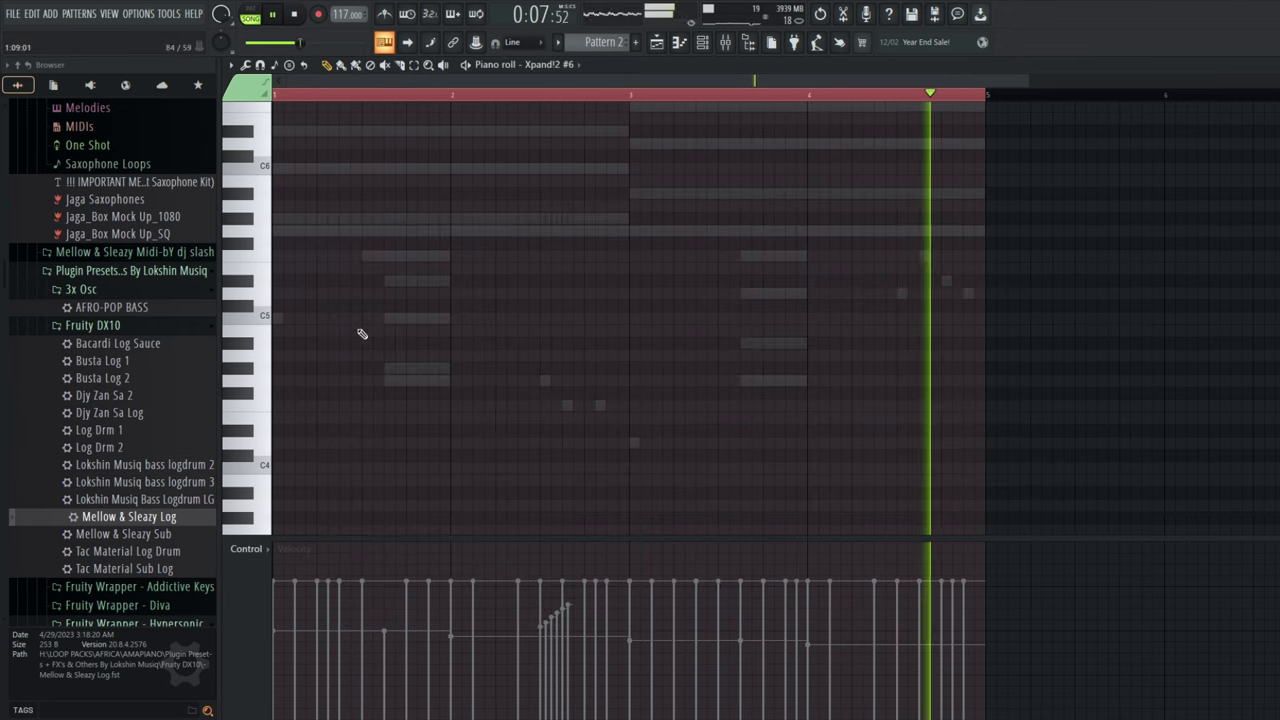
pyautogui.scroll(2, 497, 333)
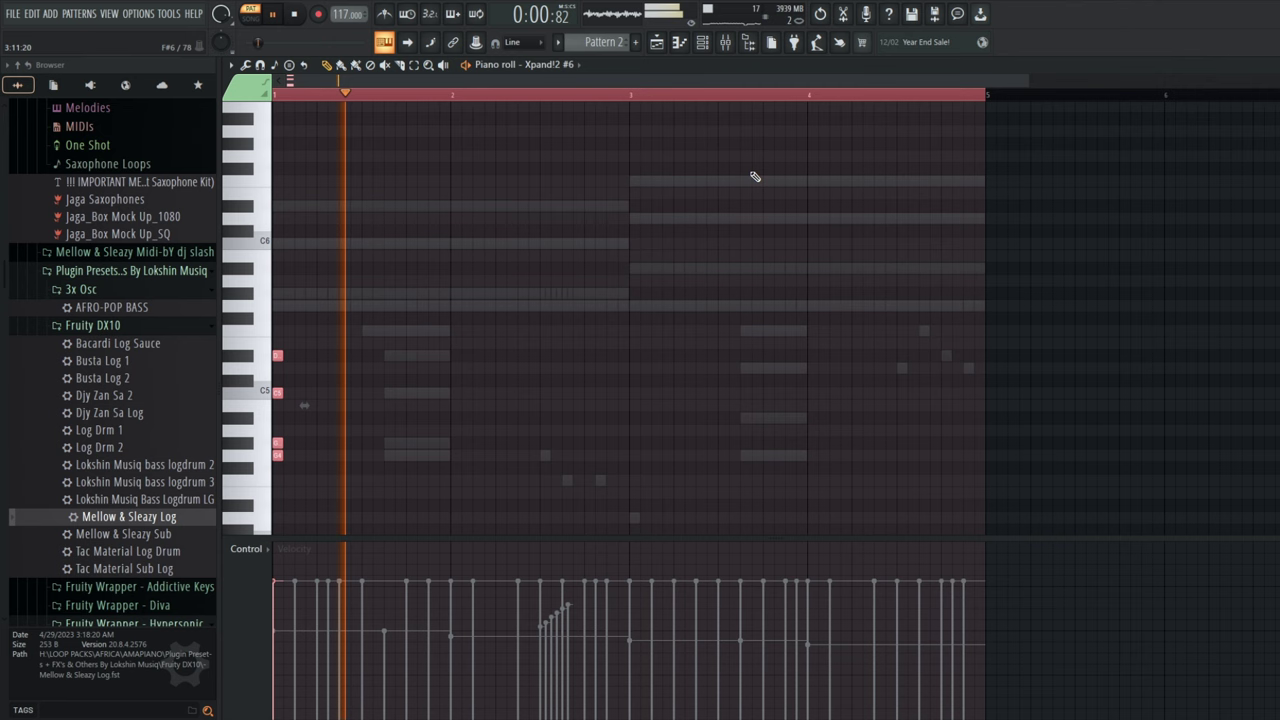
pyautogui.click(694, 44)
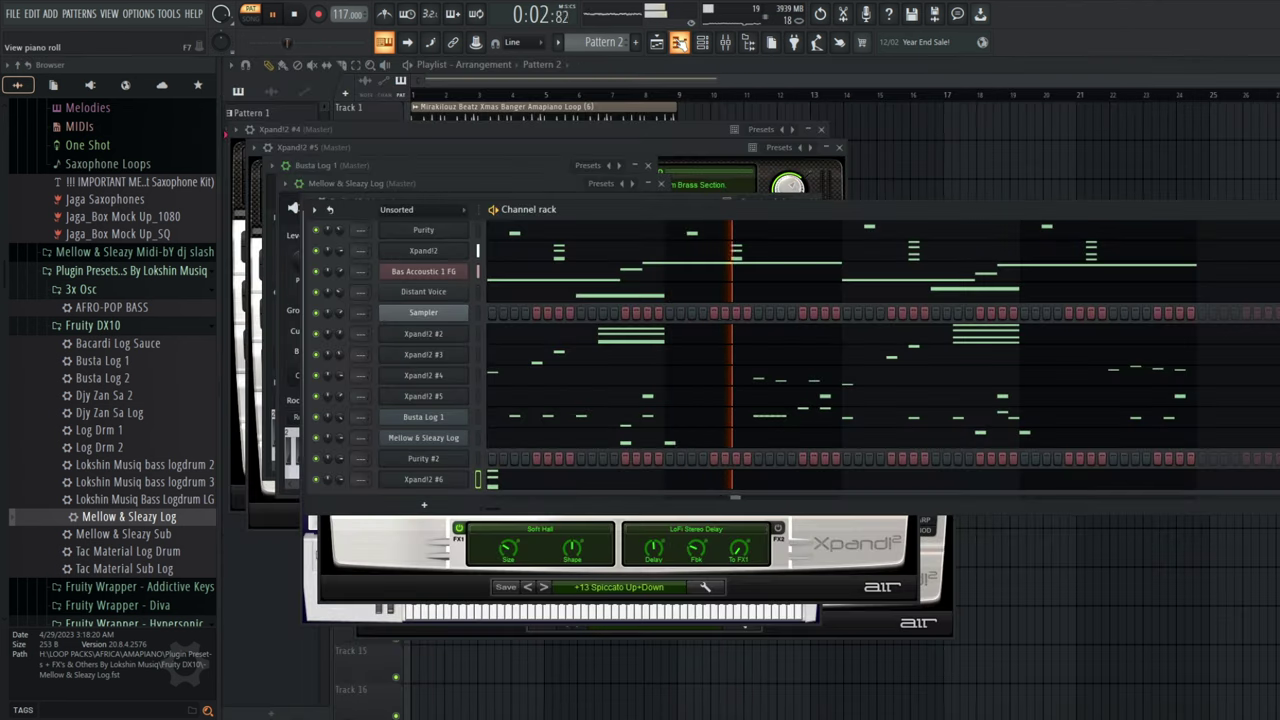
pyautogui.click(679, 42)
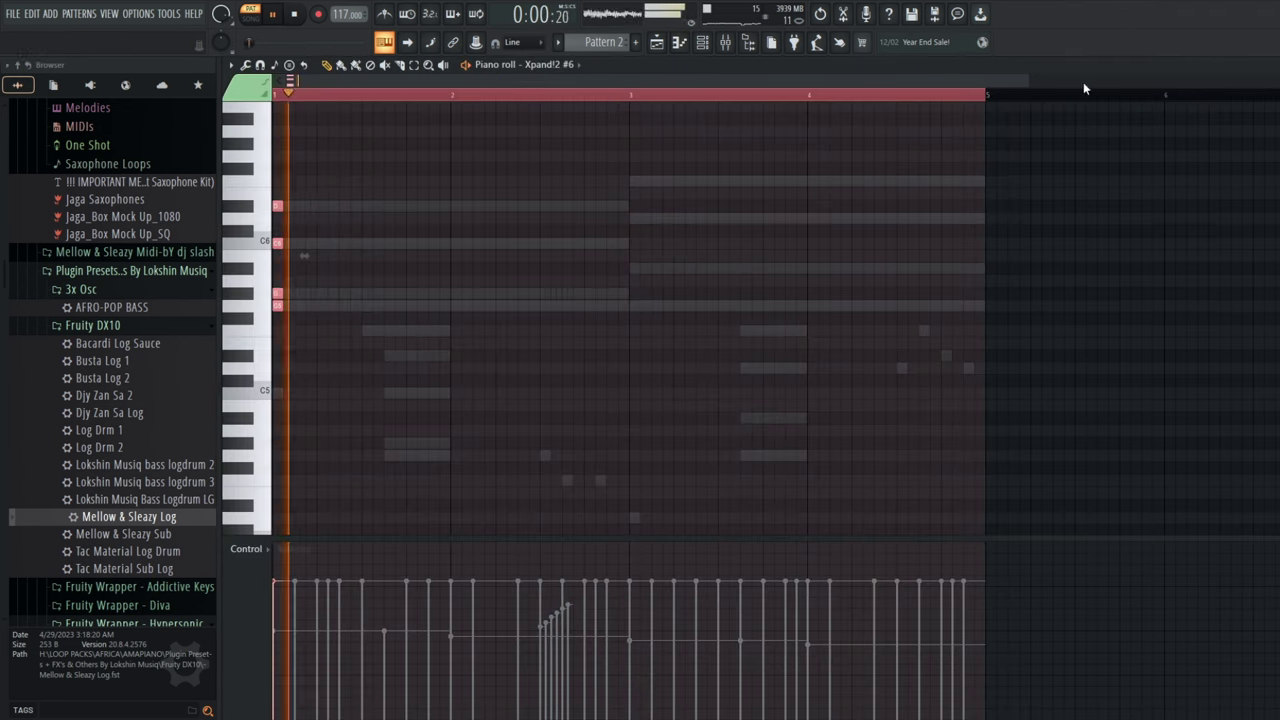
# Add a one-step G5, A#5, D6 and F6 chord at the start of bar 3, and lower both string chords one octave.
pyautogui.click(634, 303)
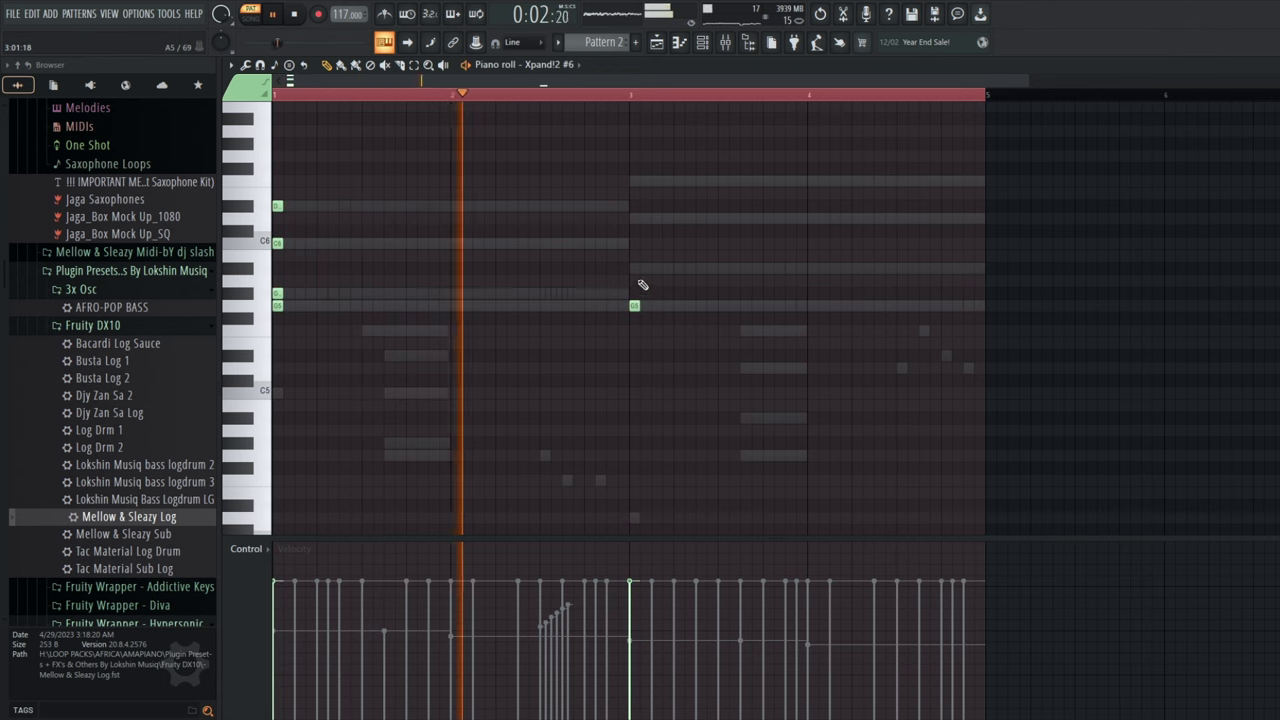
pyautogui.press('space')
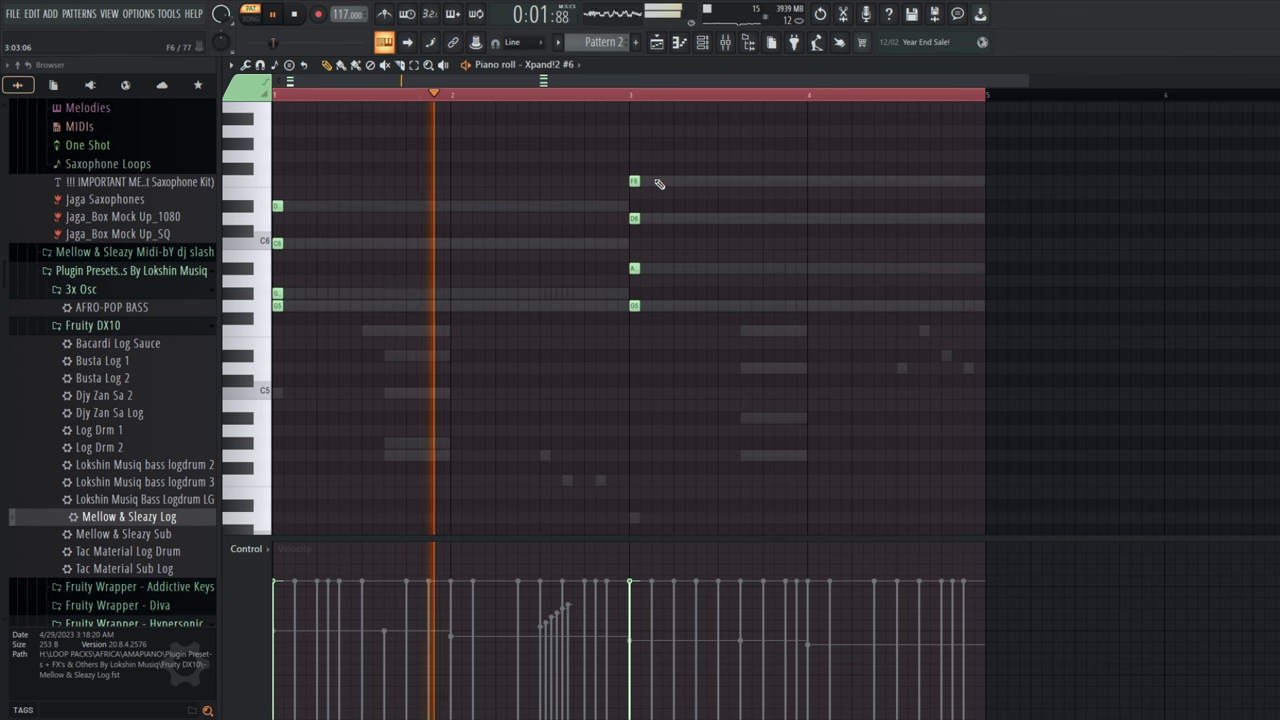
pyautogui.hotkey('ctrl', 'a')
pyautogui.hotkey('ctrl', 'Down')
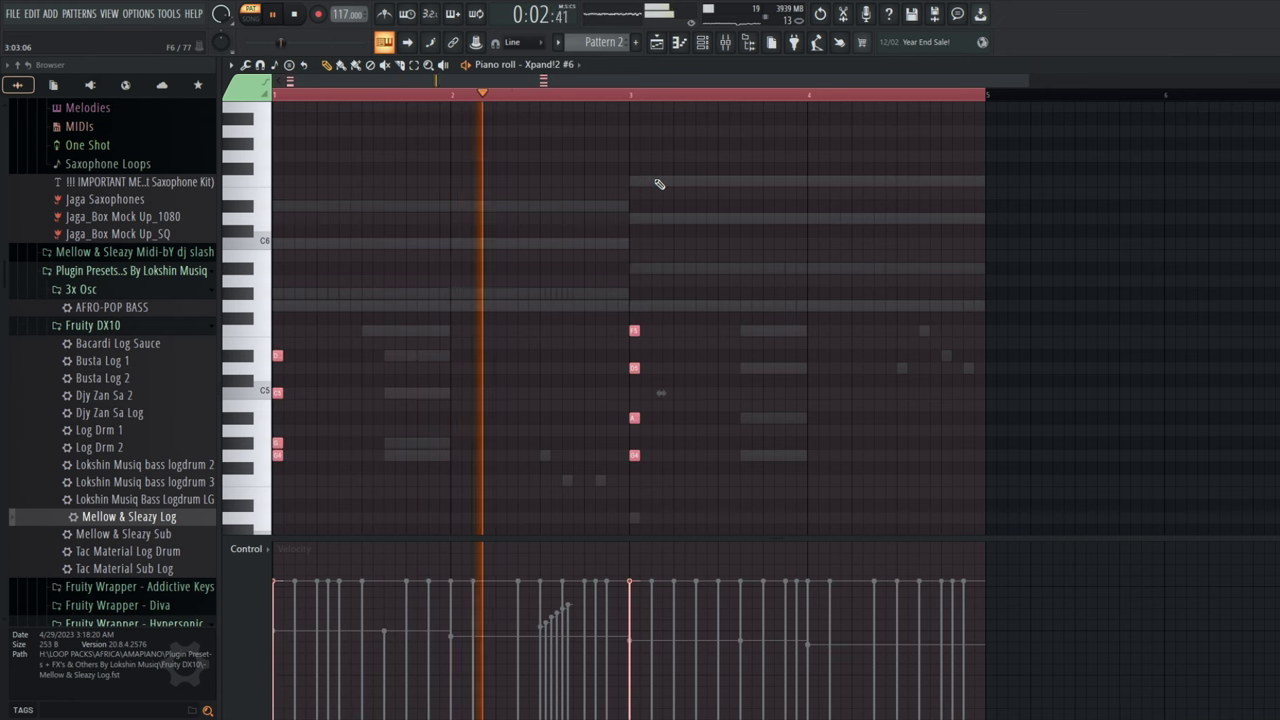
# Listen to the new string chords with the whole arrangement in song mode, and close the open plugin and editor windows.
pyautogui.click(706, 45)
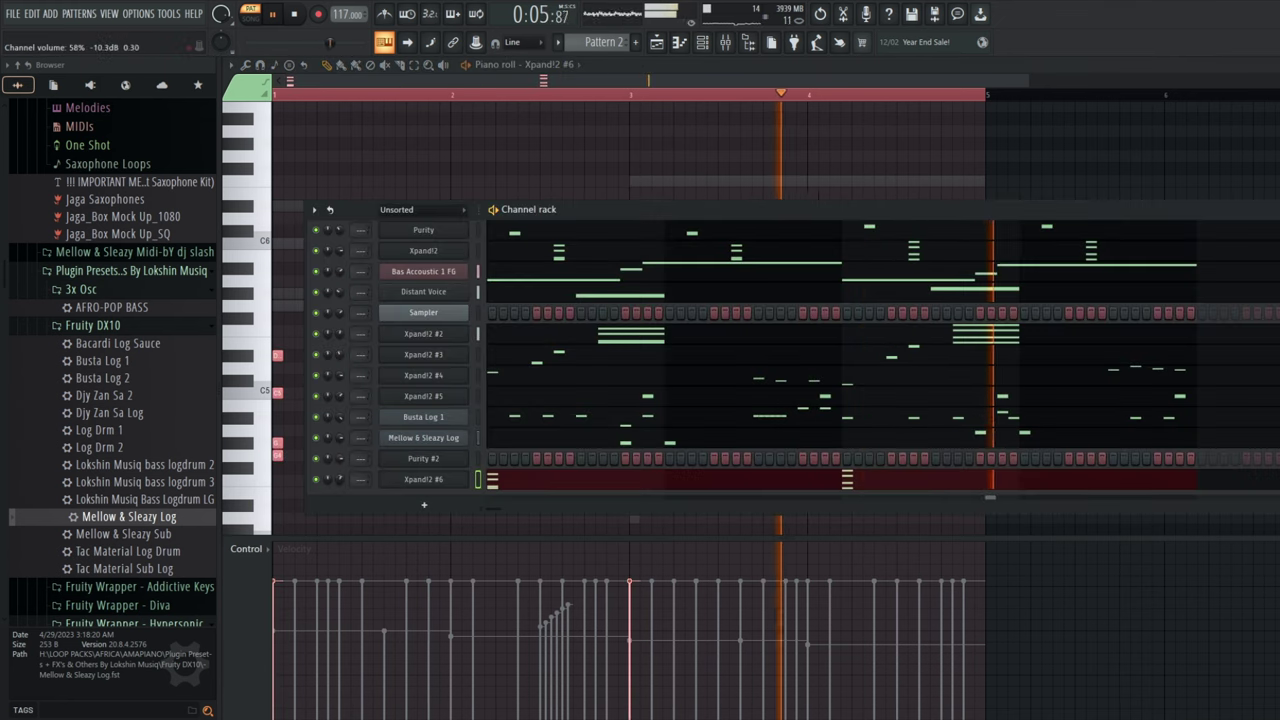
pyautogui.click(250, 13)
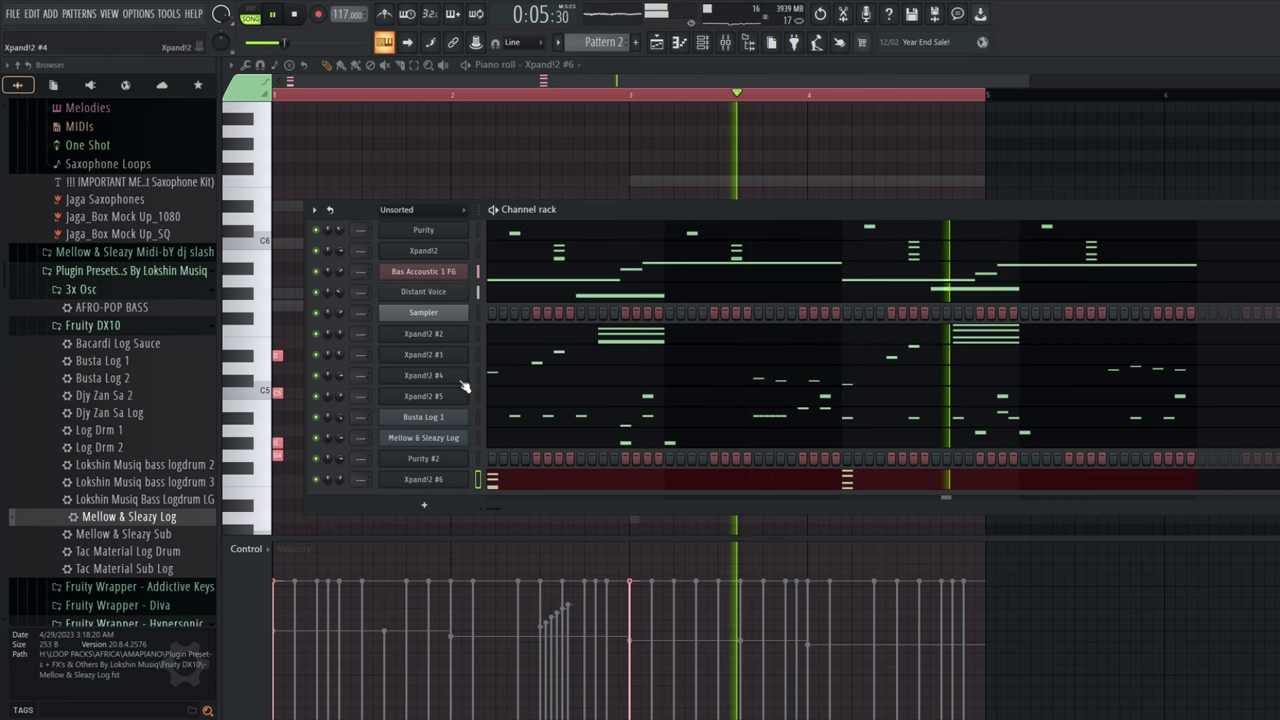
pyautogui.click(754, 488)
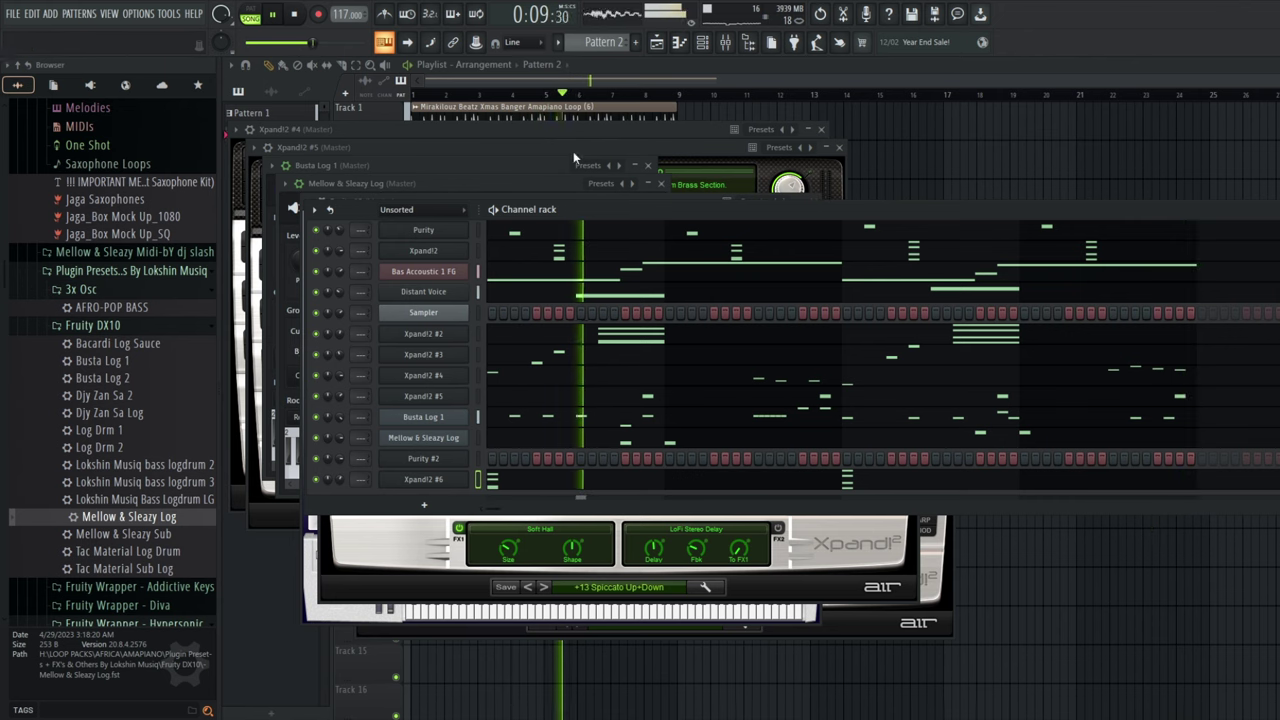
pyautogui.press('F12')
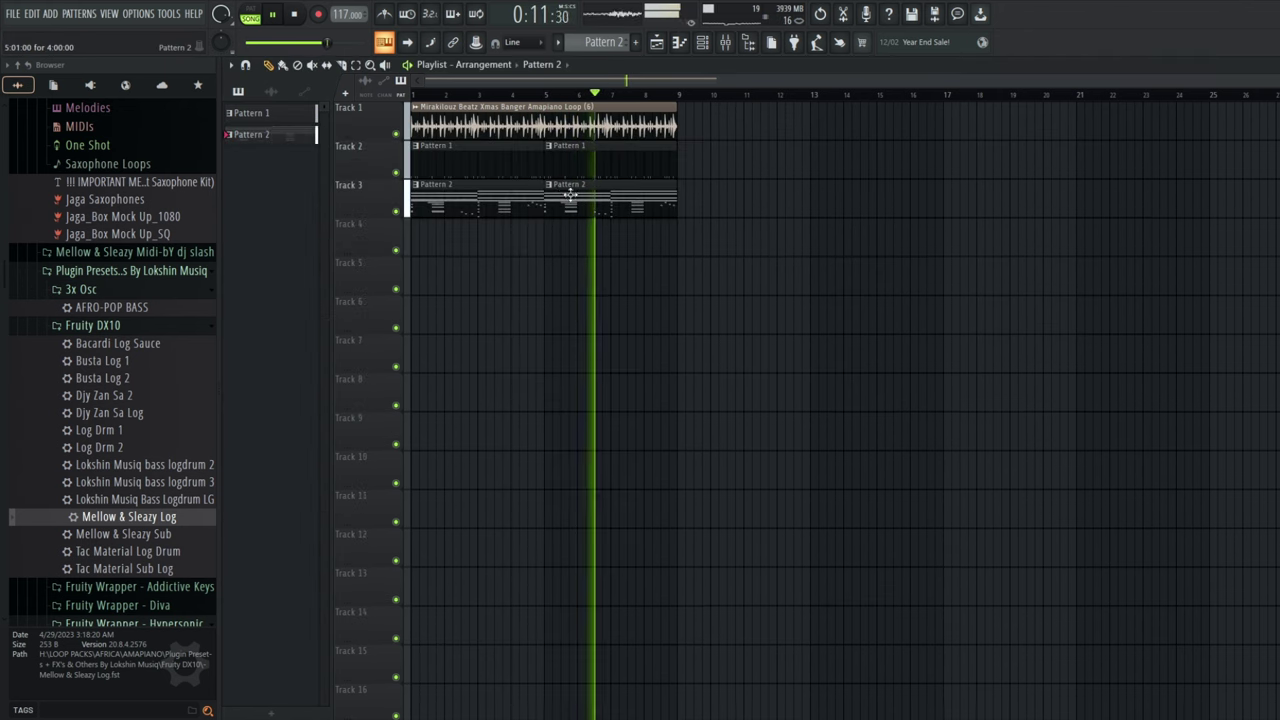
# Split Pattern 2 into separate patterns by channel.
pyautogui.click(703, 42)
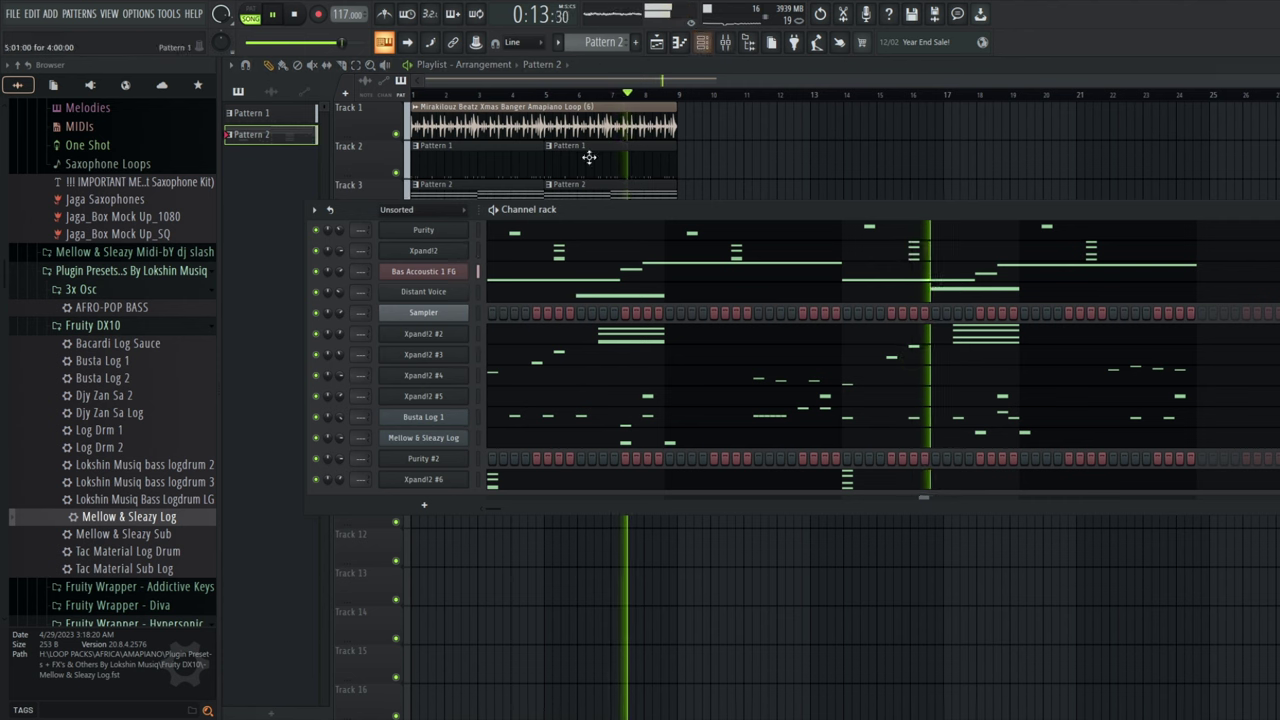
pyautogui.click(603, 42)
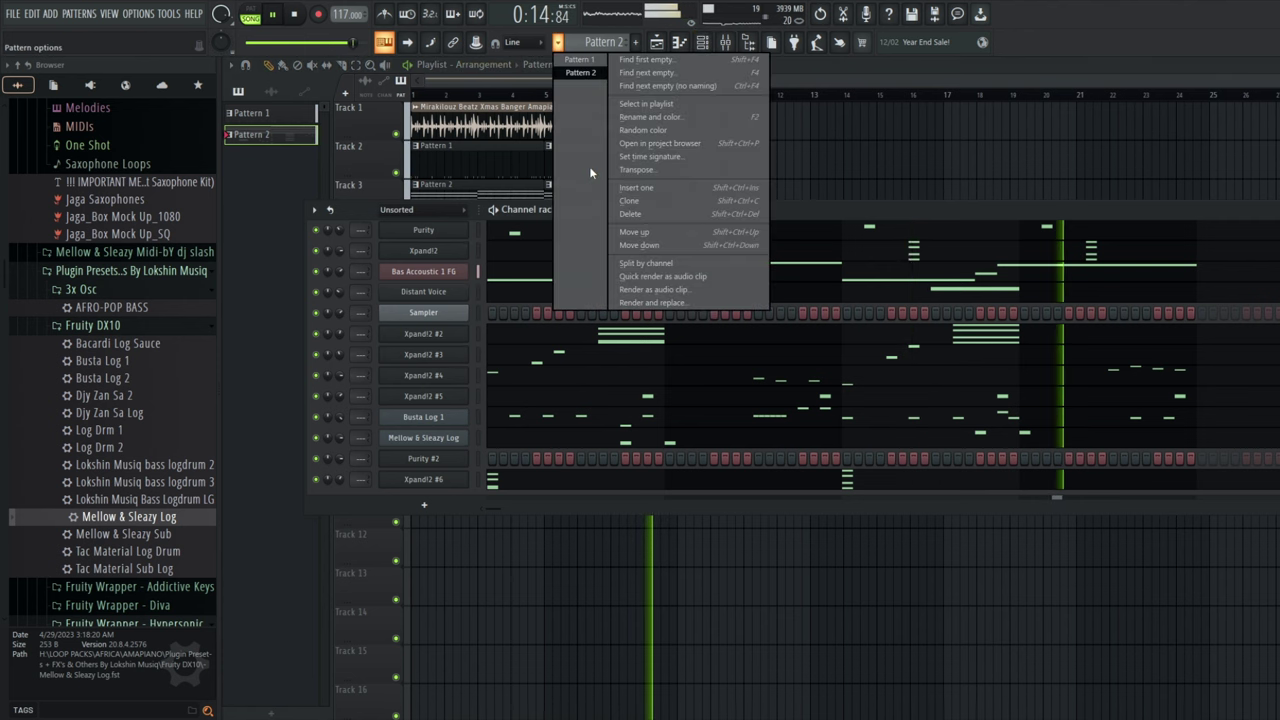
pyautogui.click(624, 264)
pyautogui.press('F6')
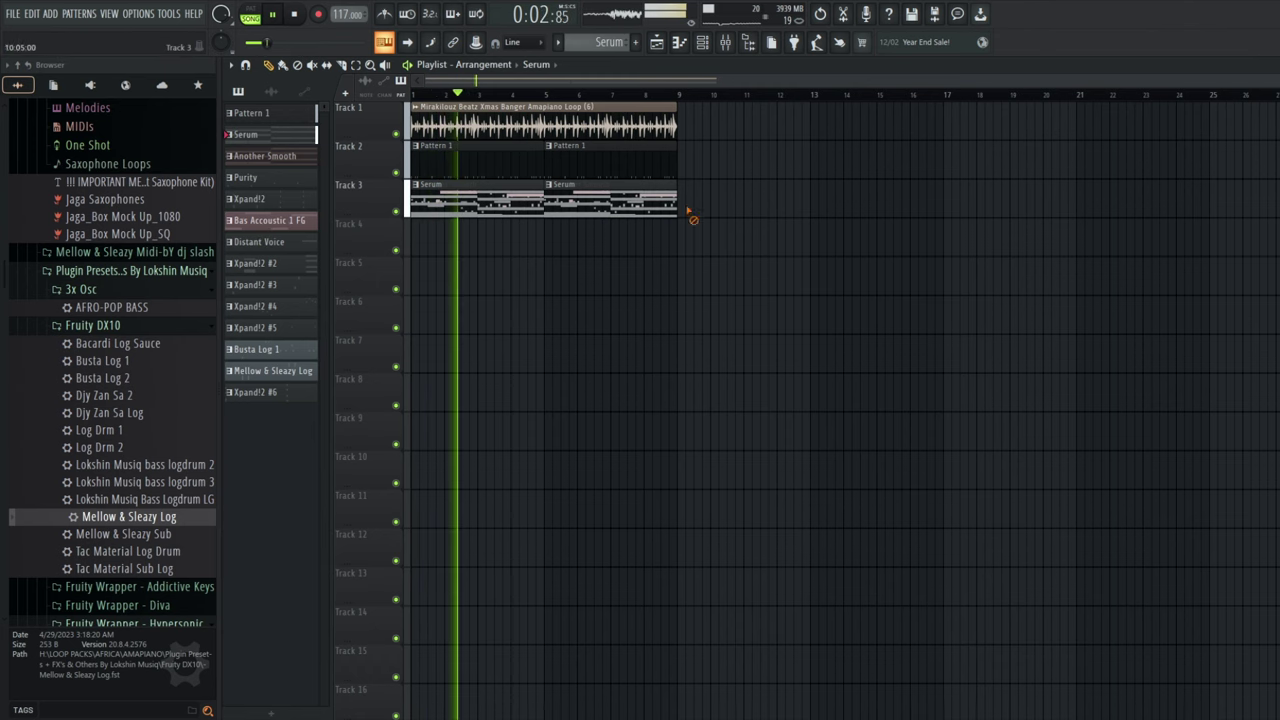
# Clear the pattern clips from playlist tracks 2 and 3, and place the Serum pattern on track 2 at bar 5.
pyautogui.press('space')
pyautogui.rightClick(645, 200)
pyautogui.rightClick(440, 178)
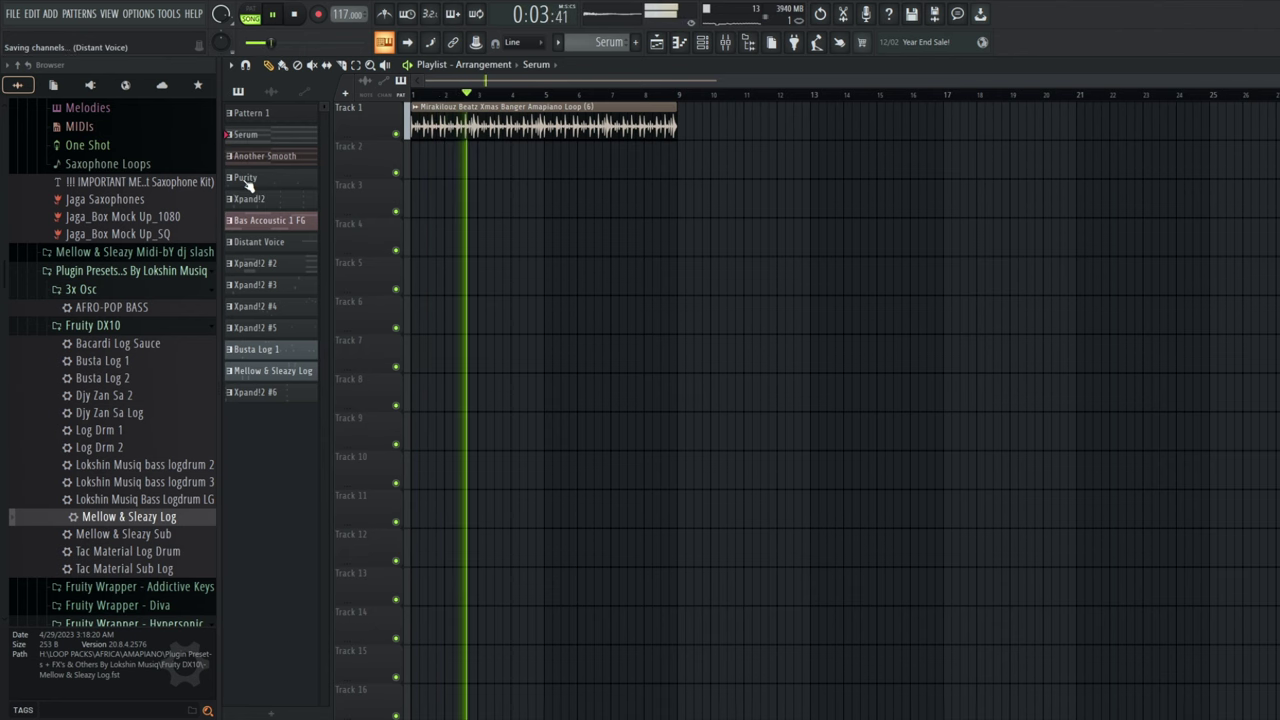
pyautogui.moveTo(273, 140); pyautogui.dragTo(546, 150)
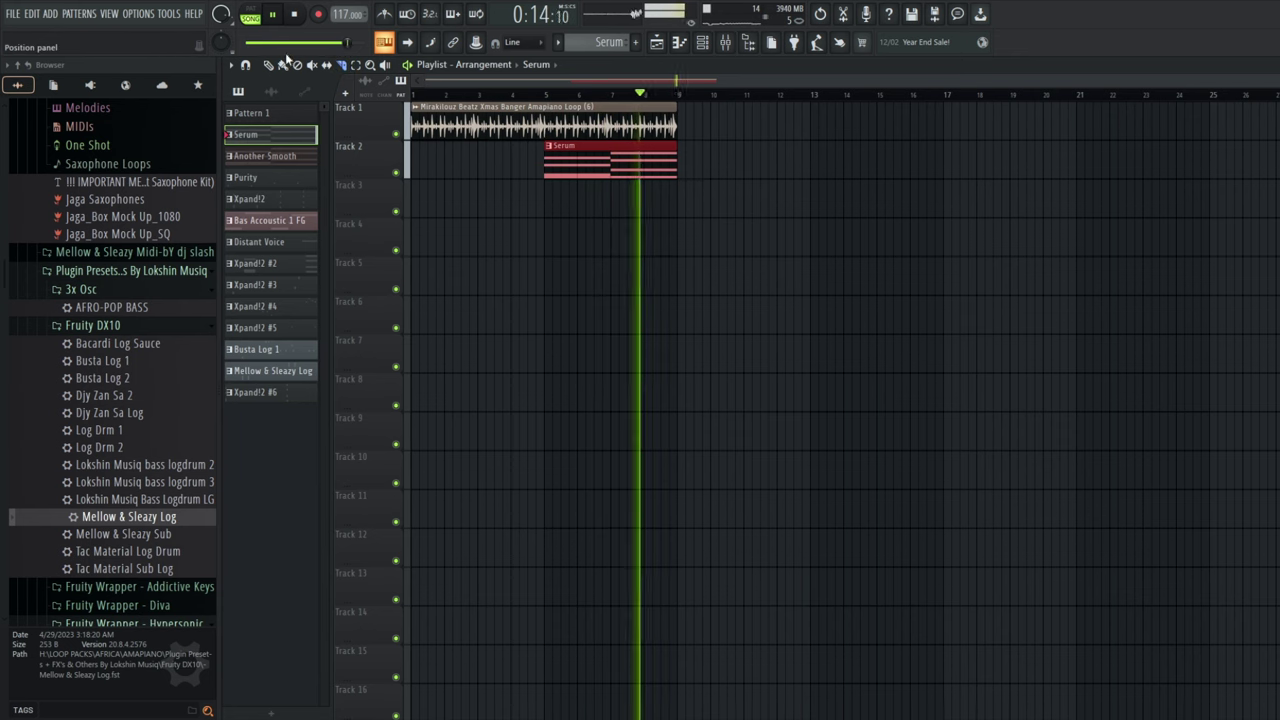
# Repeat the Xmas Banger loop on track 1 and the Serum pattern on track 2 from bar 9.
pyautogui.click(572, 132)
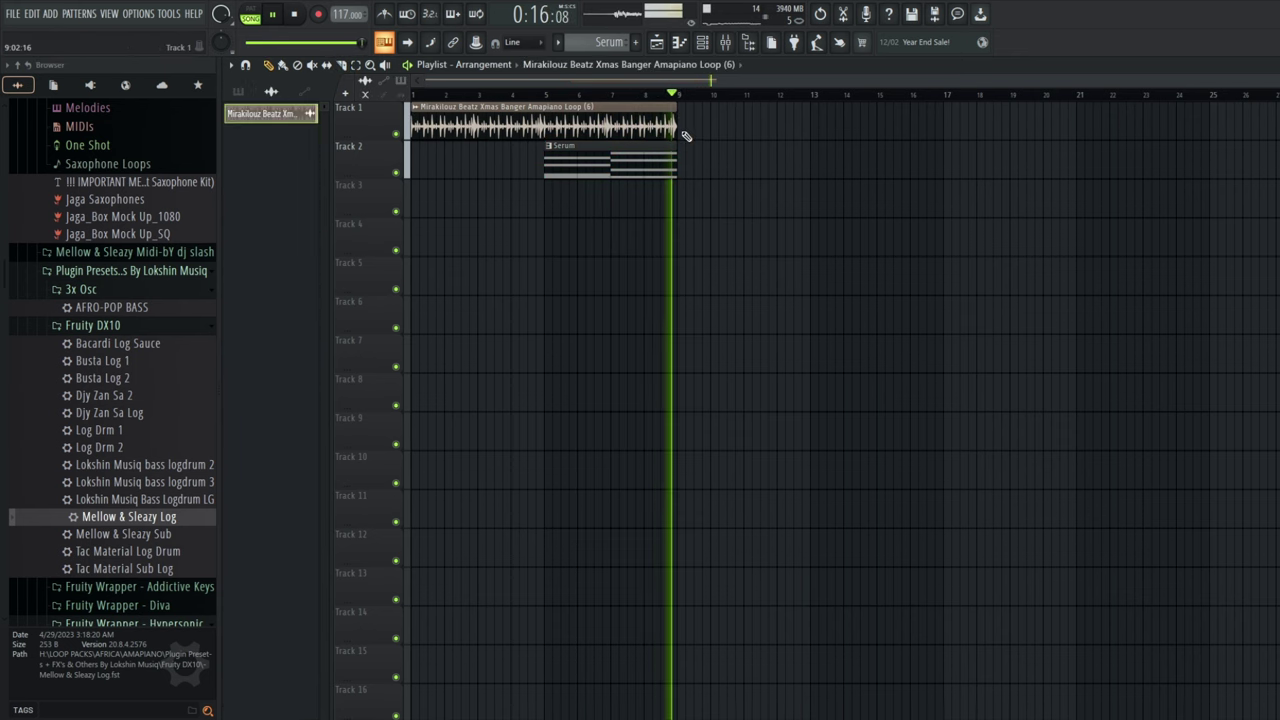
pyautogui.click(686, 134)
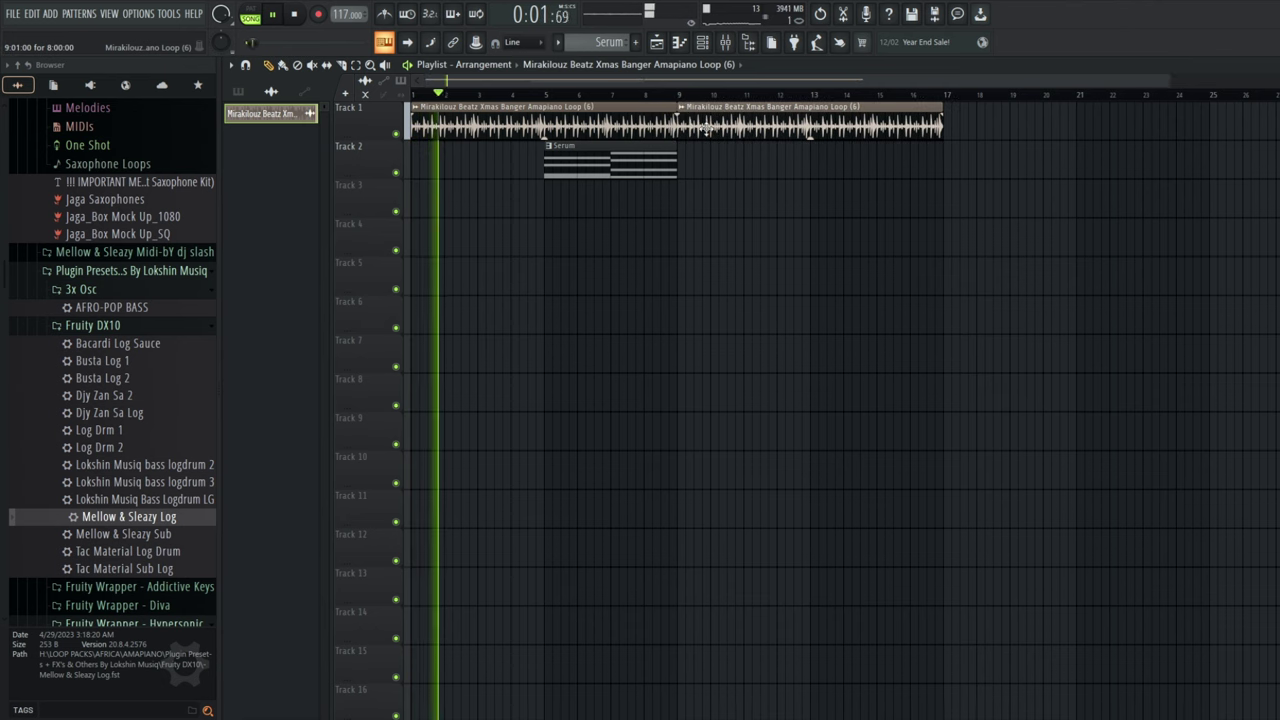
pyautogui.click(664, 152)
pyautogui.click(684, 157)
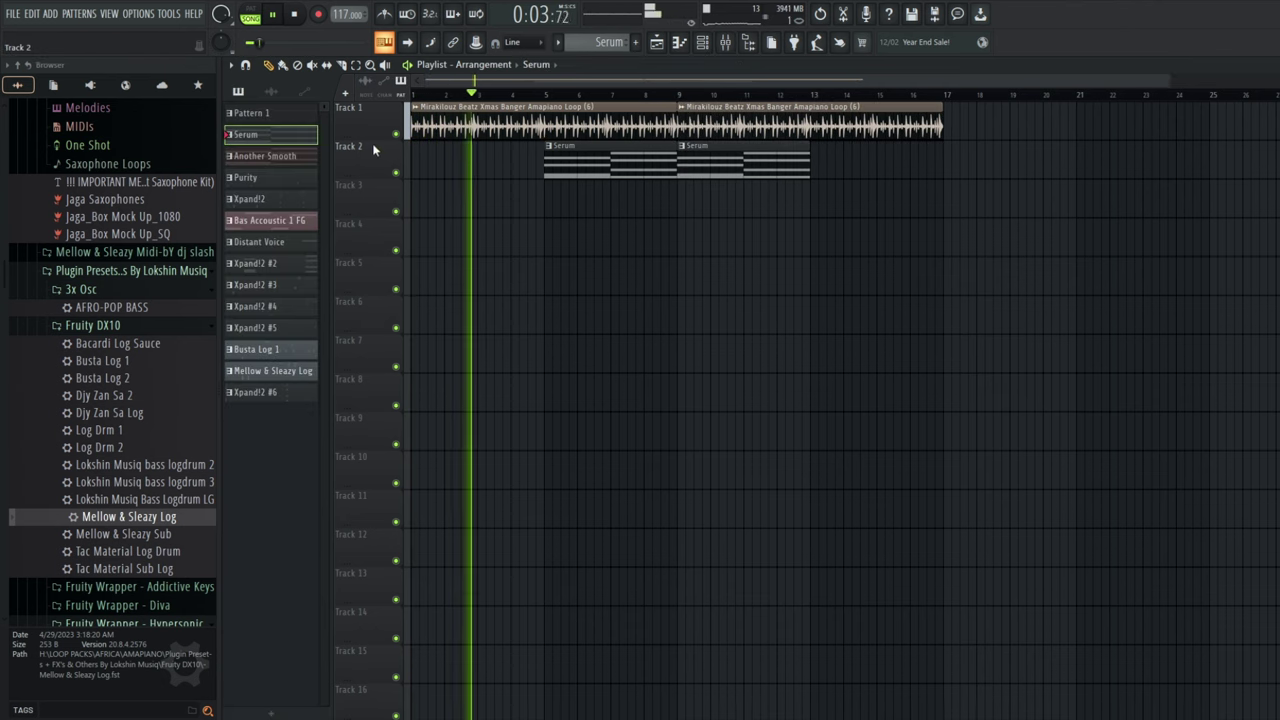
# Place Another Smooth on track 3 and Xpand!2 on track 4 at bar 9, and duplicate them with the Serum clip at bar 13.
pyautogui.moveTo(265, 156); pyautogui.dragTo(683, 209)
pyautogui.moveTo(277, 198); pyautogui.dragTo(684, 244)
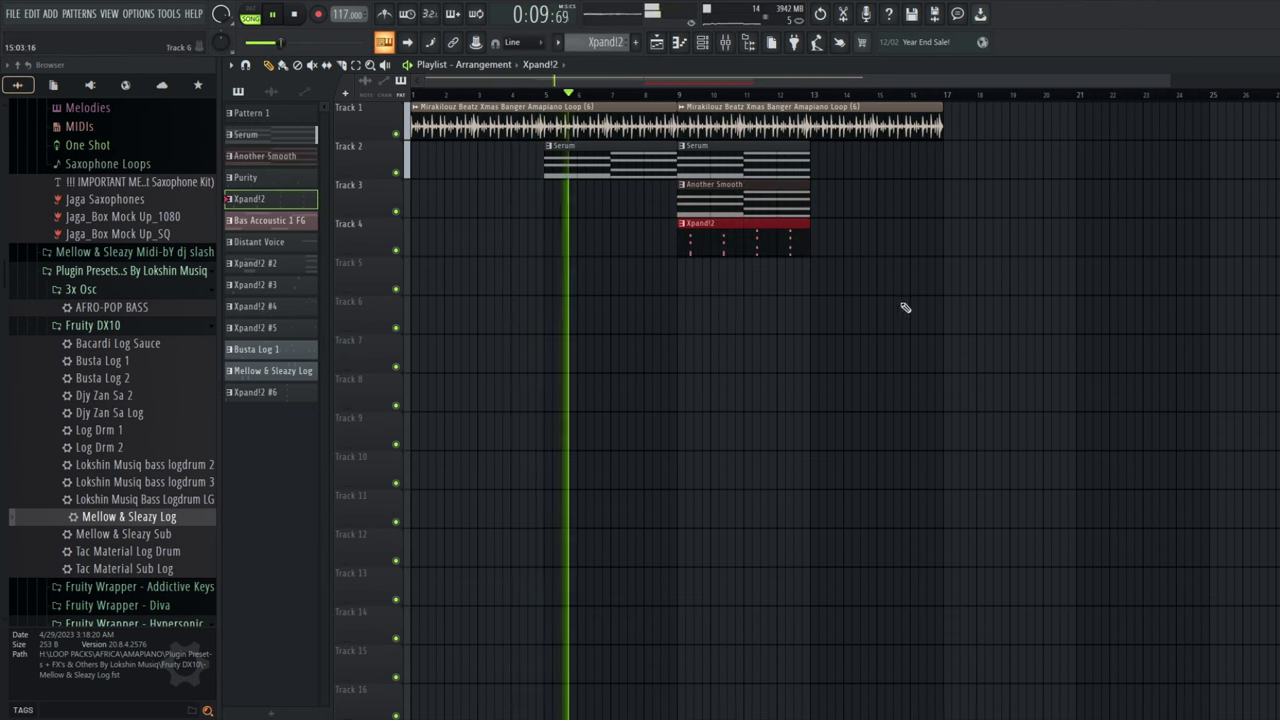
pyautogui.moveTo(750, 162); pyautogui.dragTo(748, 247)
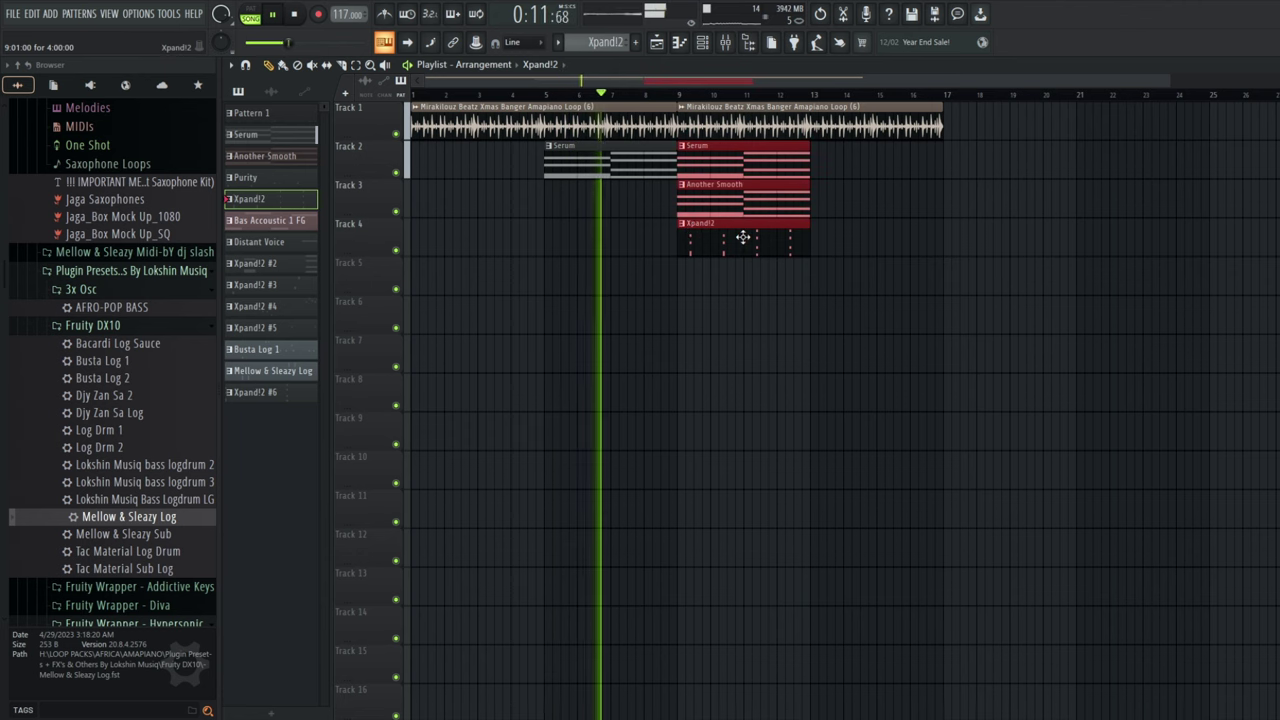
pyautogui.hotkey('ctrl', 'b')
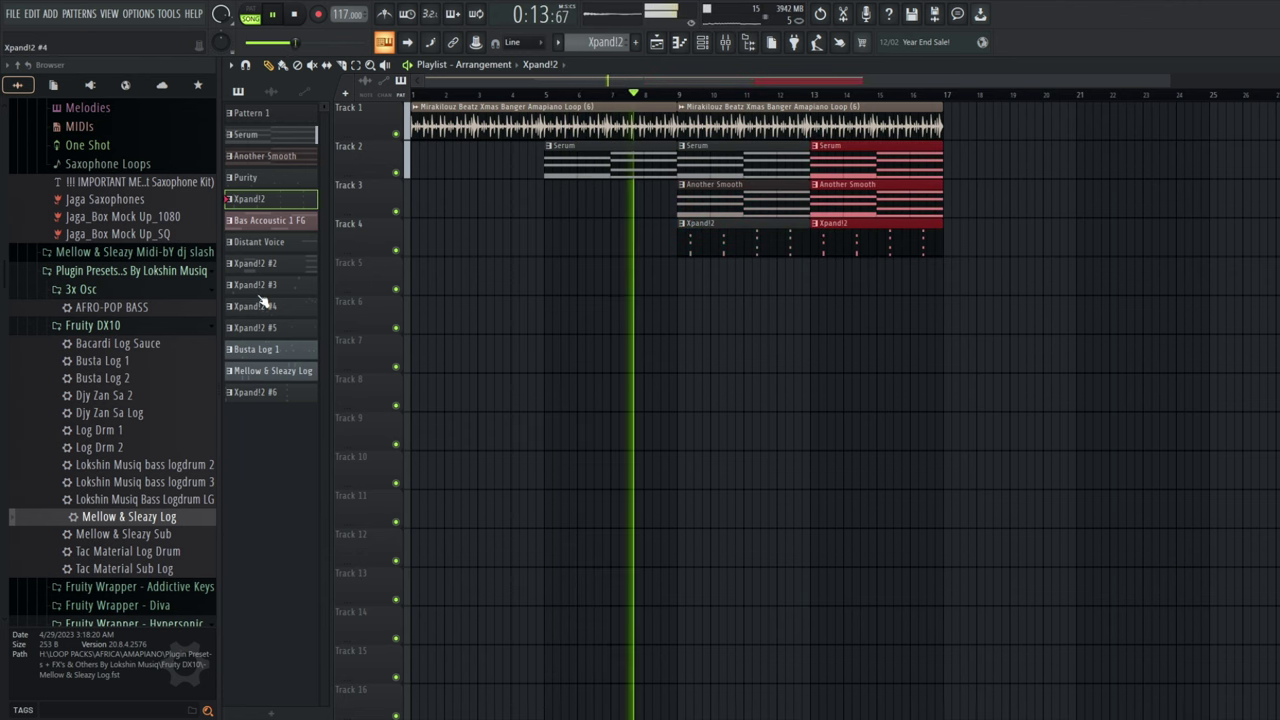
# Place Xpand!2 #2 on track 5 and Busta Log 1 on track 6 at bar 9, checking with playback.
pyautogui.moveTo(278, 272); pyautogui.dragTo(684, 285)
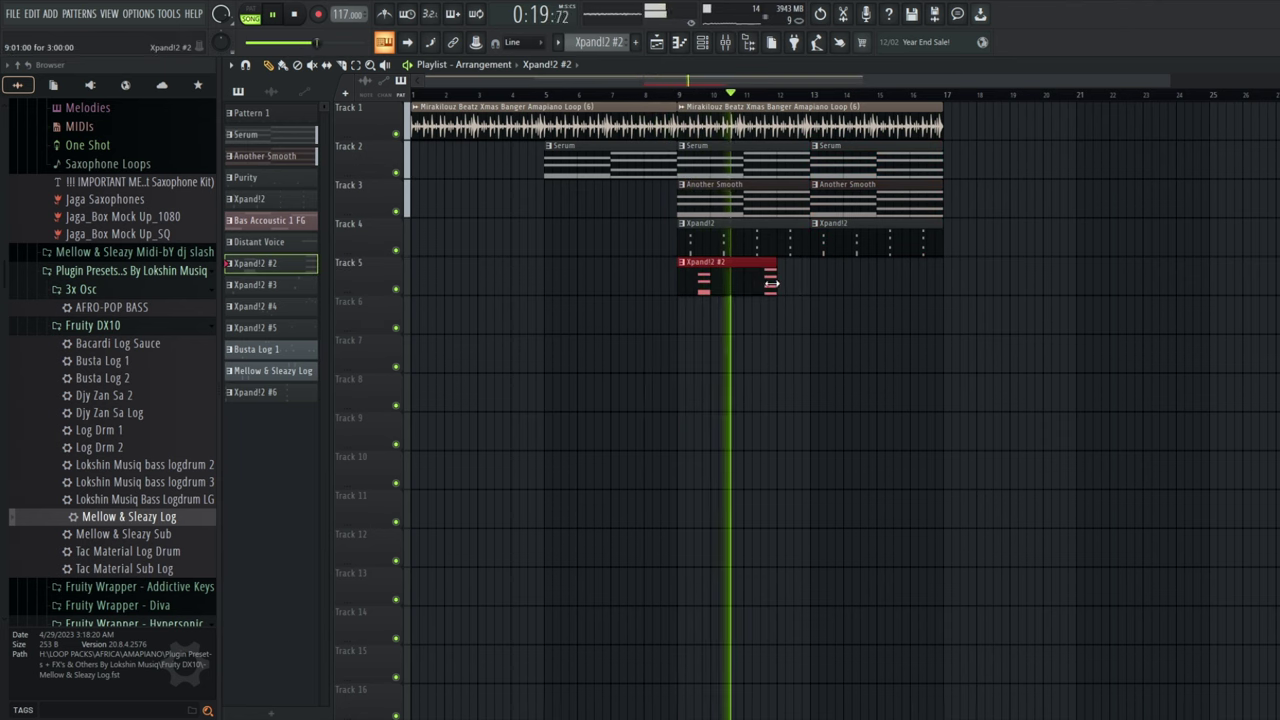
pyautogui.moveTo(252, 352); pyautogui.dragTo(676, 312)
pyautogui.press('space')
pyautogui.press('space')
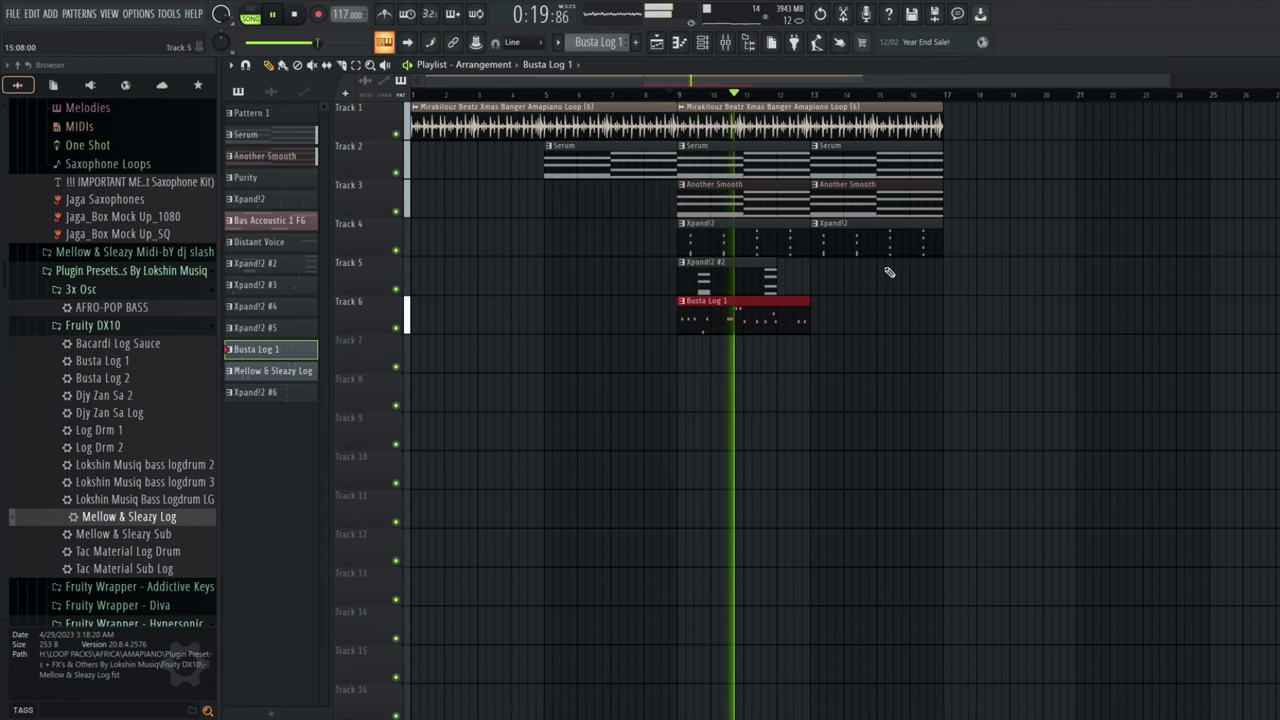
pyautogui.press('space')
# Undo the clip edits and the channel split back to the original Pattern 1 and Pattern 2 clips, and reselect Pattern 1.
pyautogui.rightClick(703, 313)
pyautogui.hotkey('ctrl', 'z')
pyautogui.hotkey('ctrl', 'z')
pyautogui.hotkey('ctrl', 'z')
pyautogui.hotkey('ctrl', 'z')
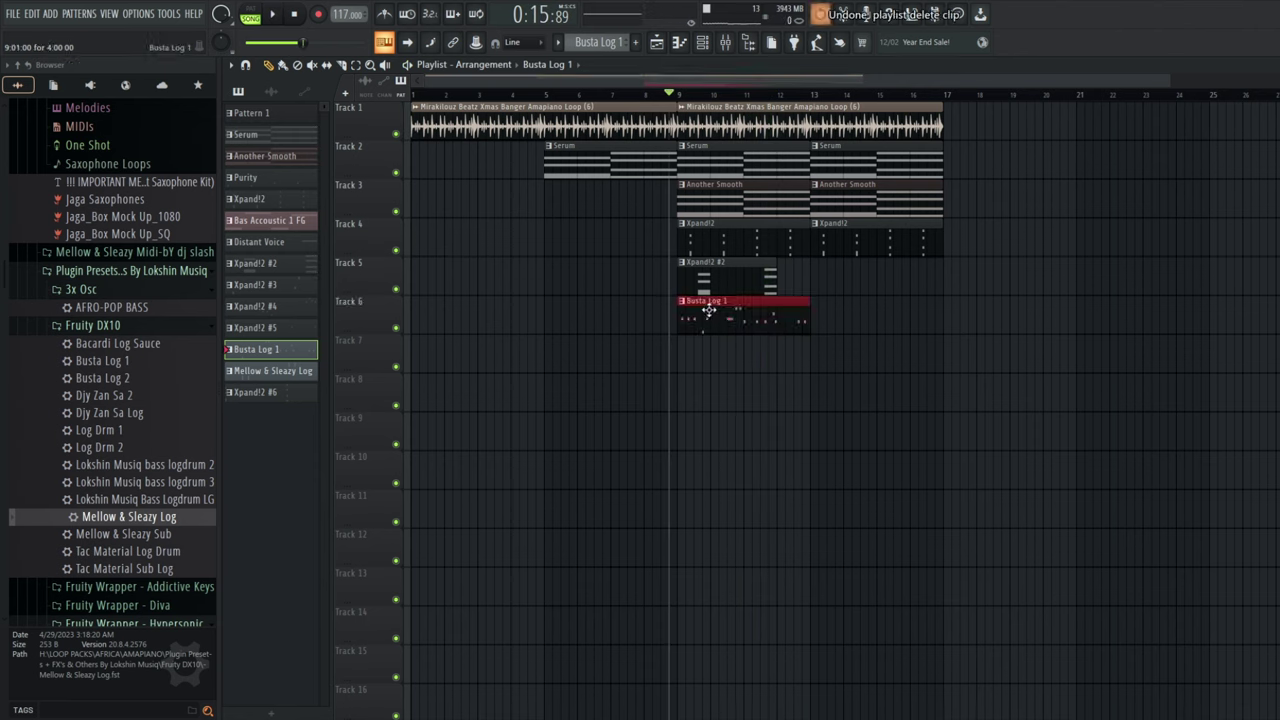
pyautogui.hotkey('ctrl', 'z')
pyautogui.hotkey('ctrl', 'z')
pyautogui.hotkey('ctrl', 'z')
pyautogui.hotkey('ctrl', 'z')
pyautogui.hotkey('ctrl', 'z')
pyautogui.hotkey('ctrl', 'z')
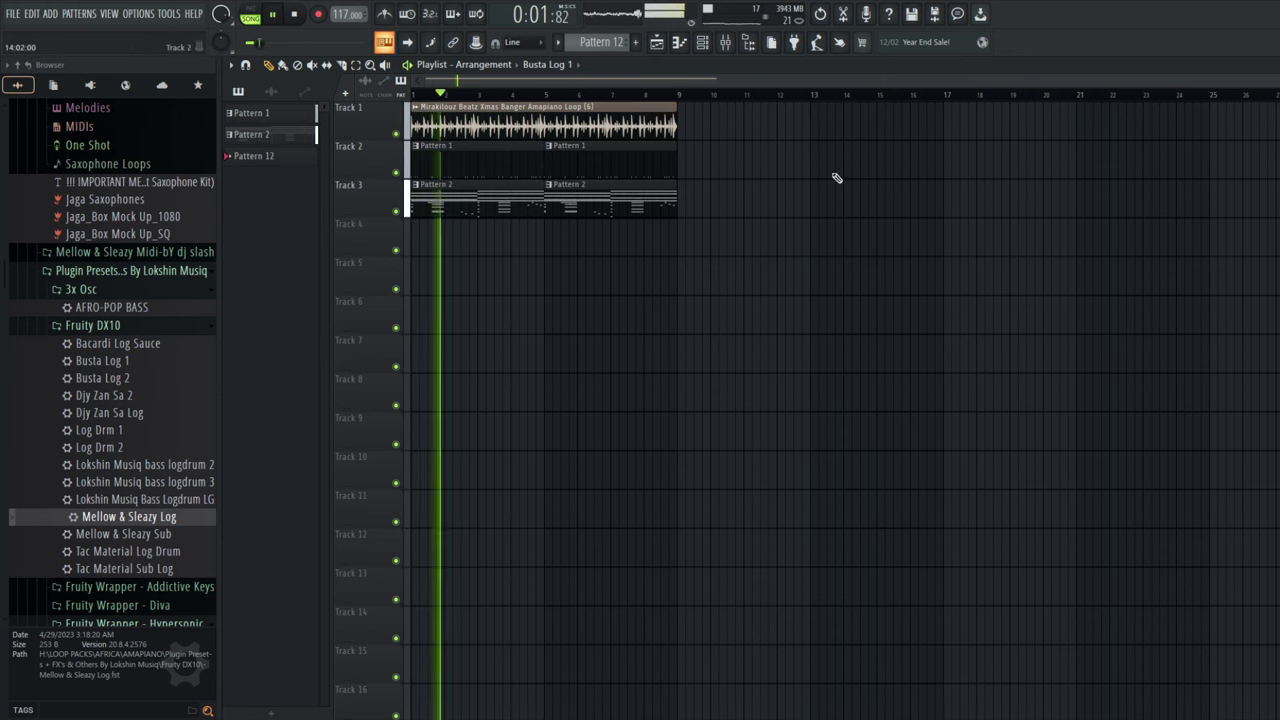
pyautogui.click(702, 43)
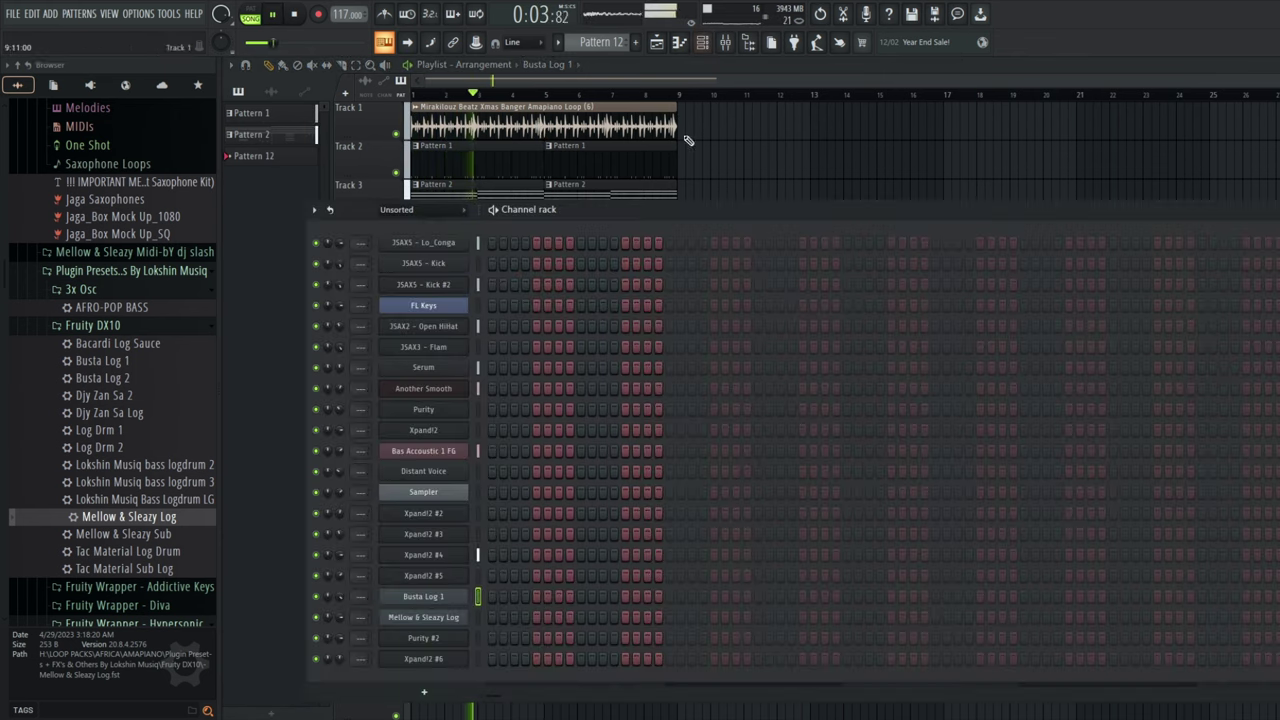
pyautogui.click(572, 165)
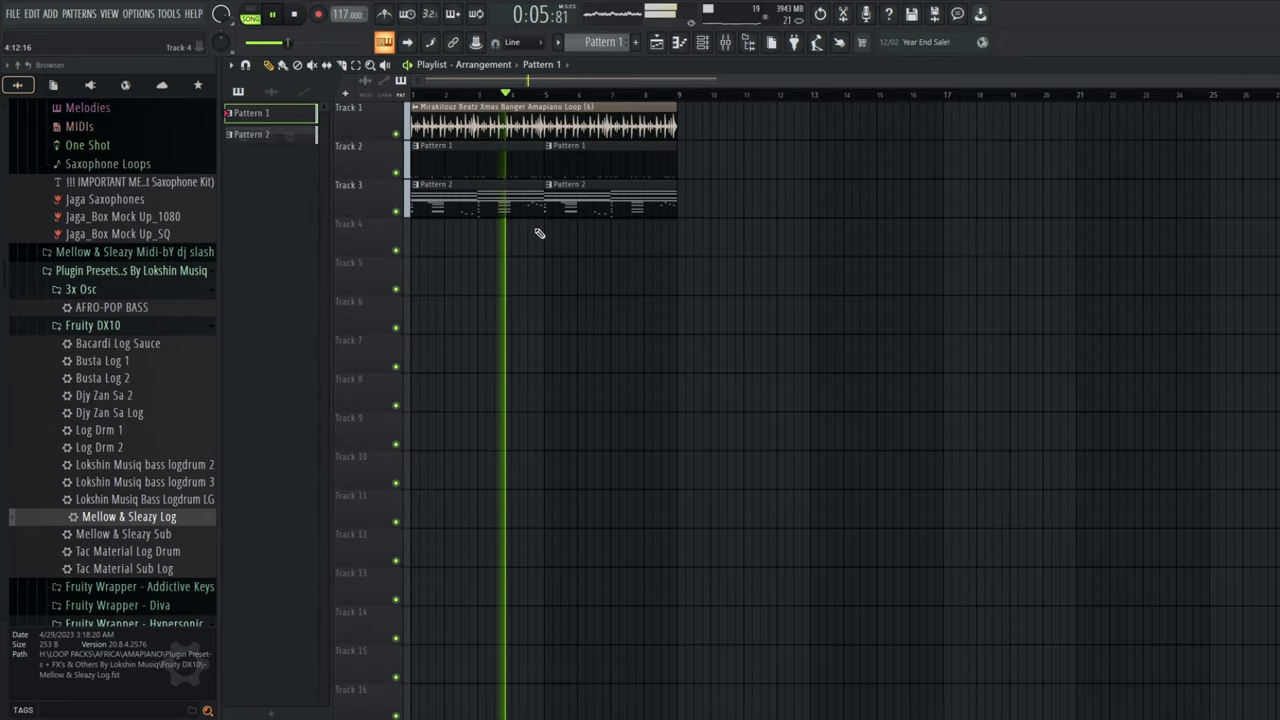
# Locate the Mixing tag audio file in its folder, place it on playlist track 4 late in bar 7 and open its clip settings.
pyautogui.press('space')
pyautogui.press('super')
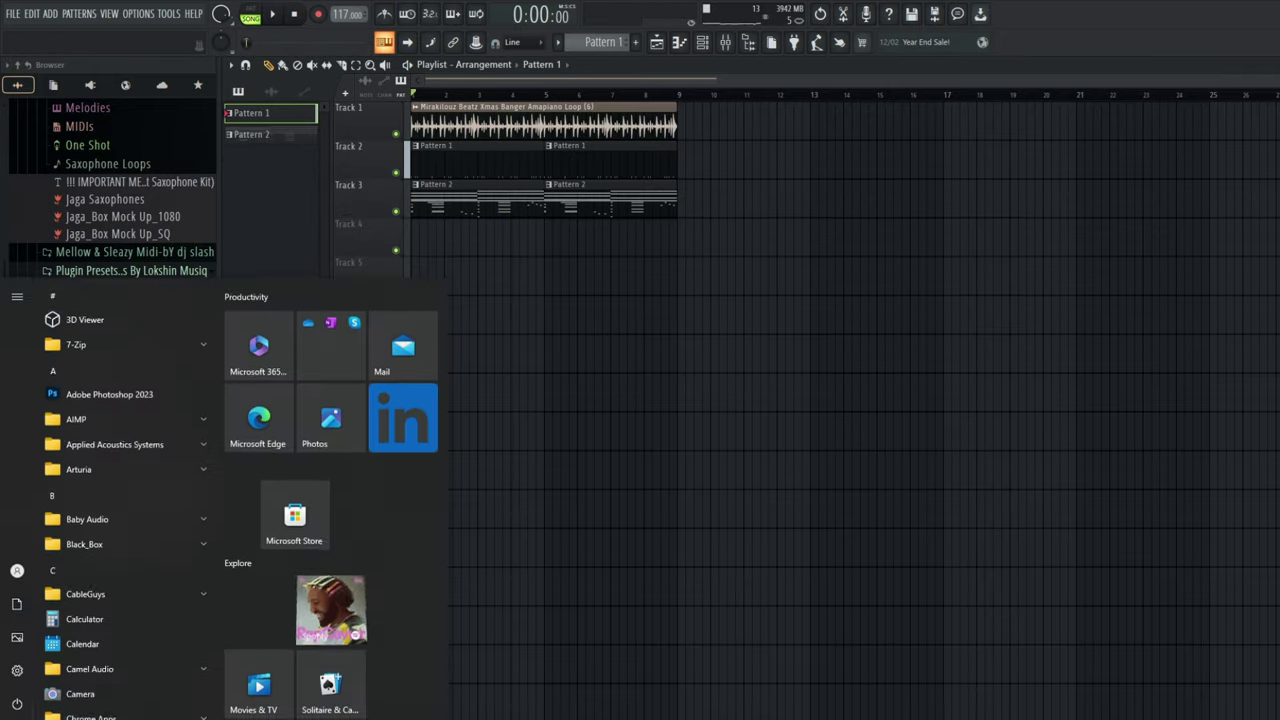
pyautogui.write('mixi')
pyautogui.rightClick(104, 381)
pyautogui.click(106, 398)
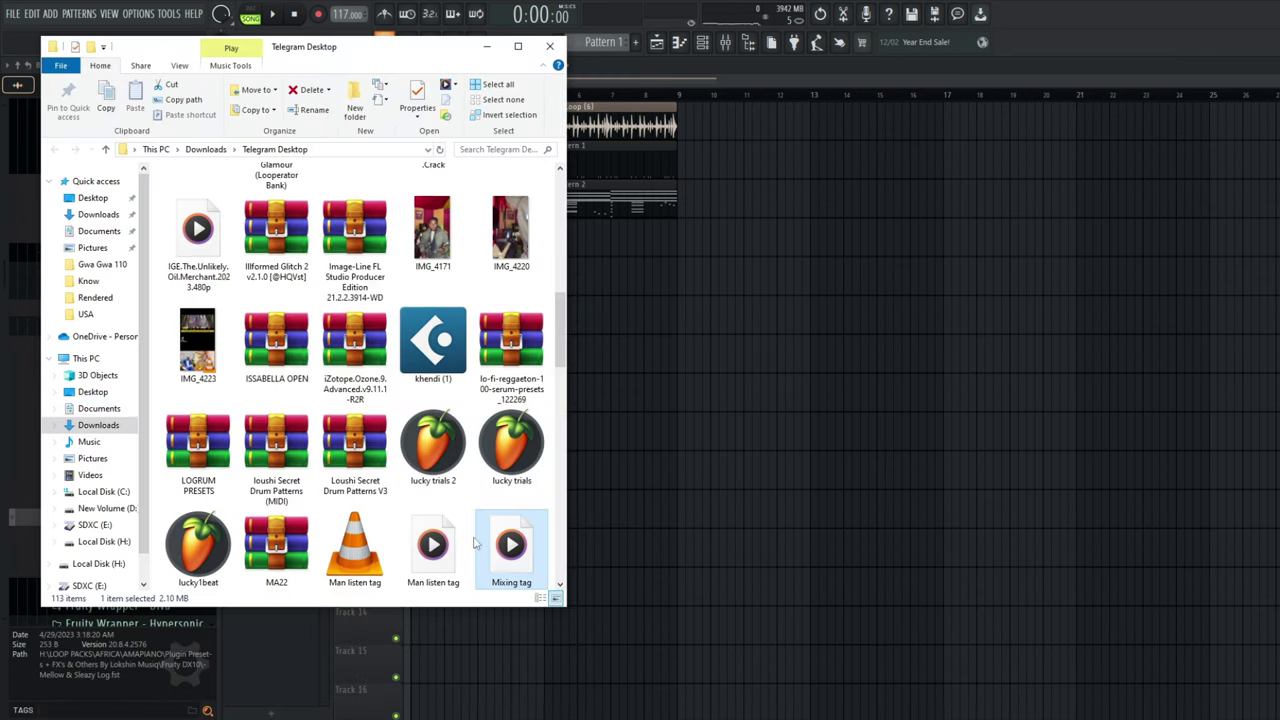
pyautogui.moveTo(549, 511); pyautogui.dragTo(646, 222)
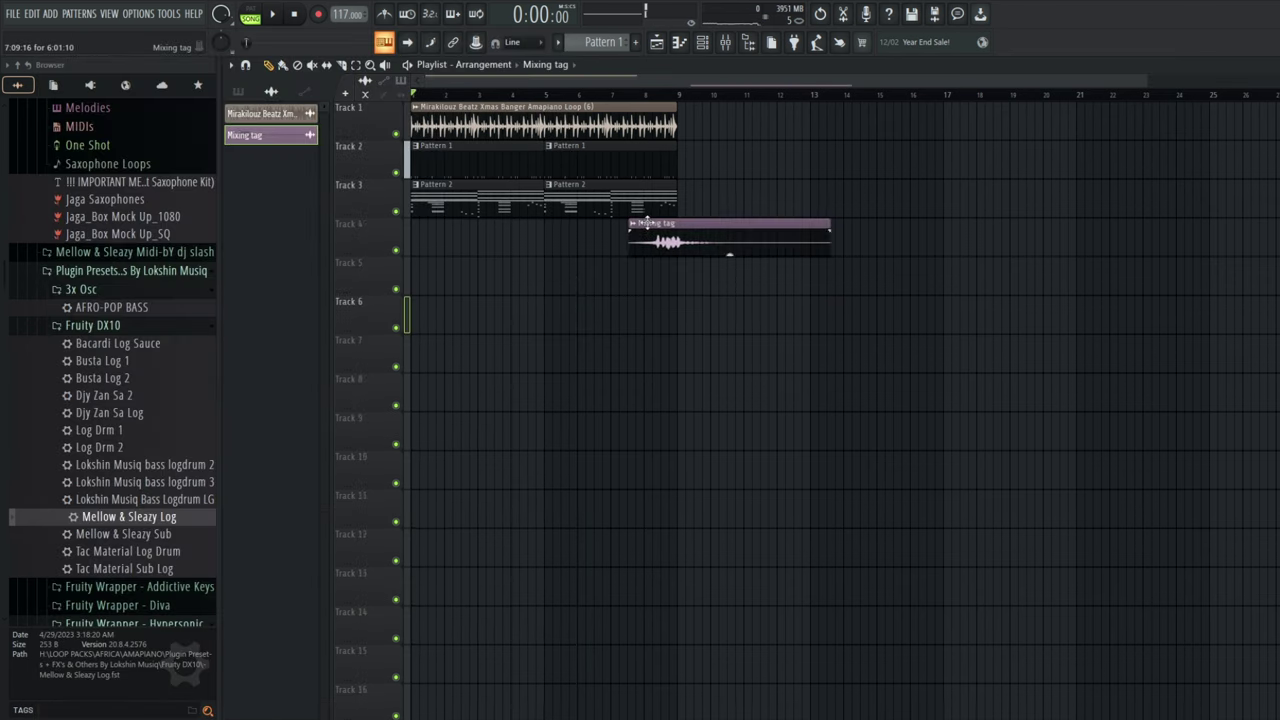
pyautogui.doubleClick(649, 229)
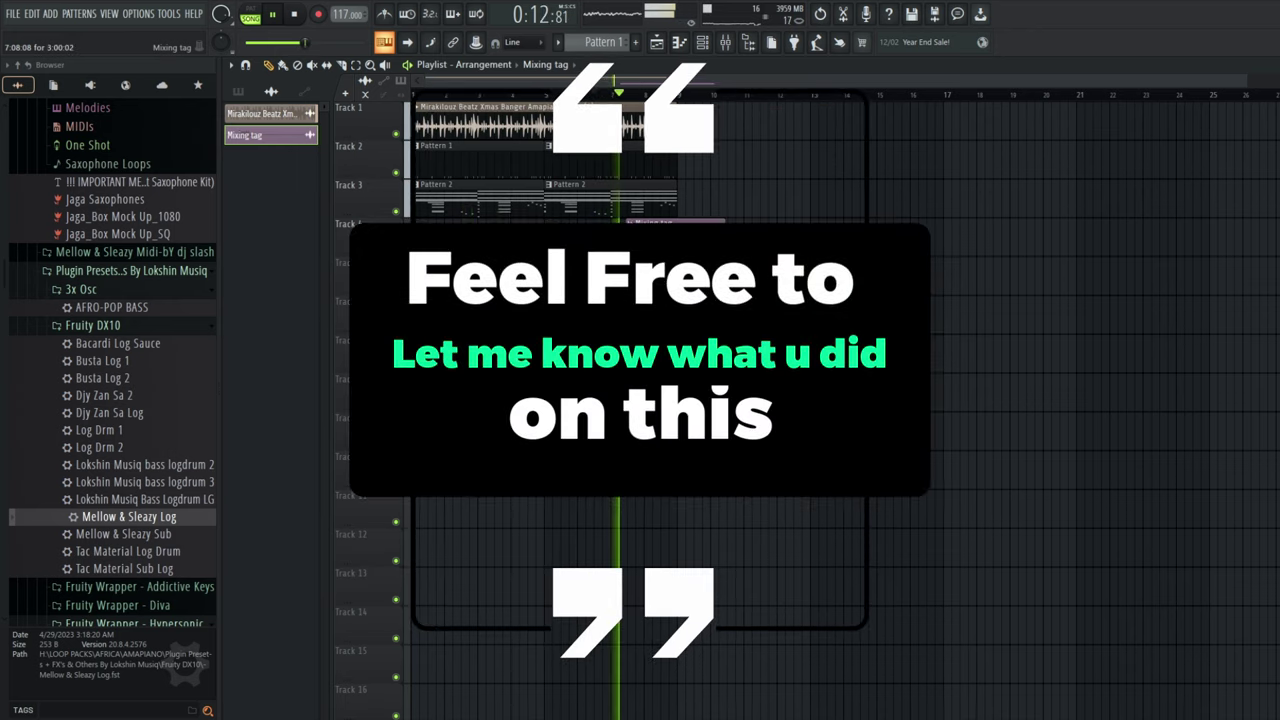
# Duplicate the clips on tracks 1 to 3 onto bars 9 to 16, and check the Mixing tag clip's settings.
pyautogui.moveTo(648, 122); pyautogui.dragTo(490, 189)
pyautogui.hotkey('ctrl', 'b')
pyautogui.press('space')
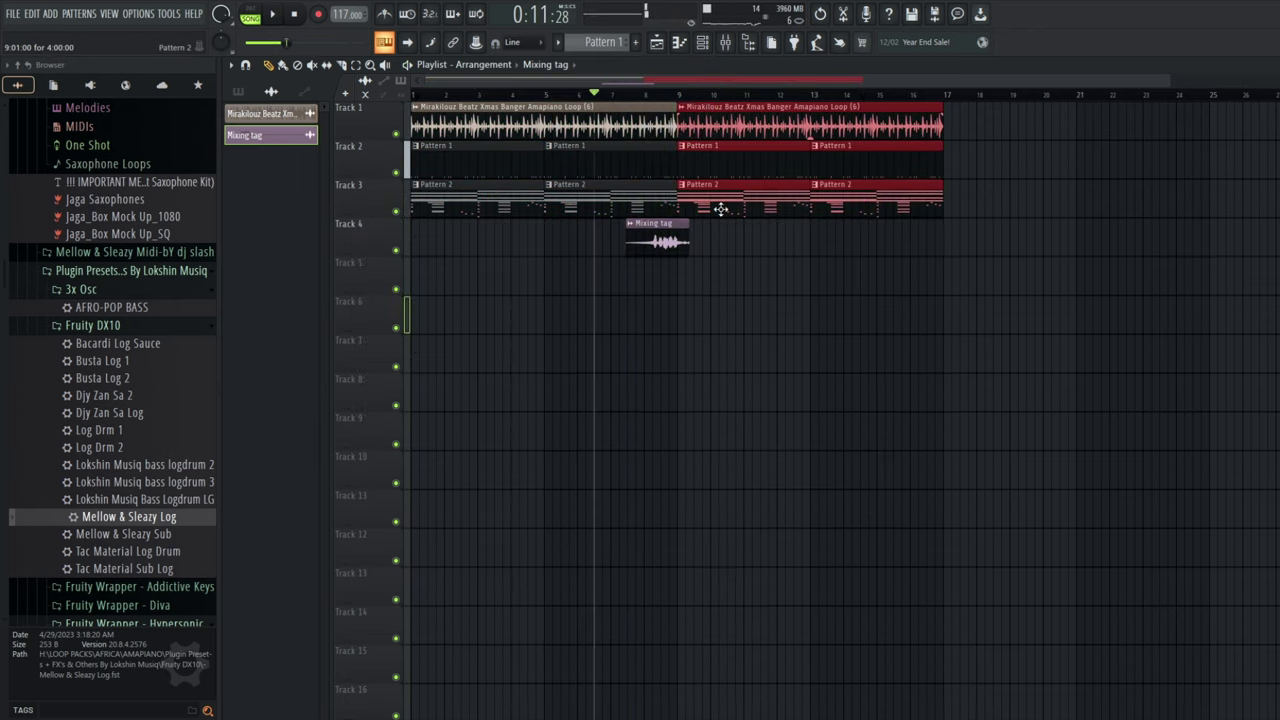
pyautogui.doubleClick(662, 240)
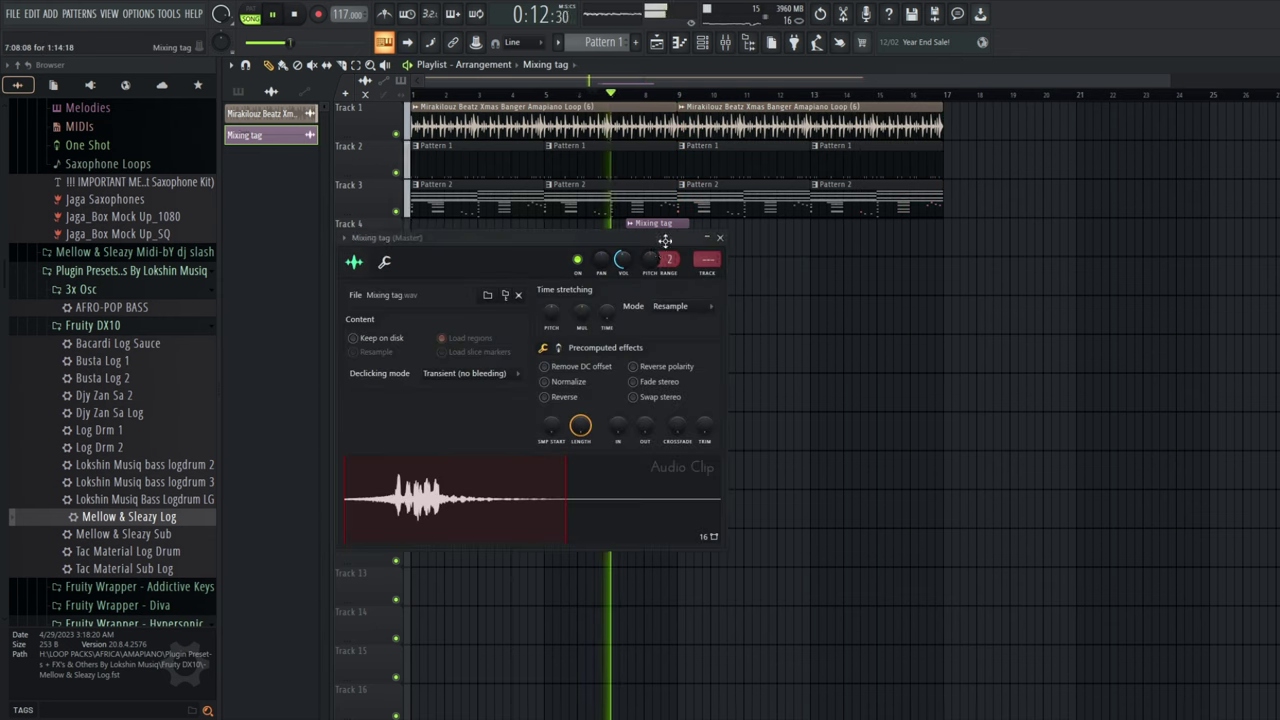
pyautogui.press('Escape')
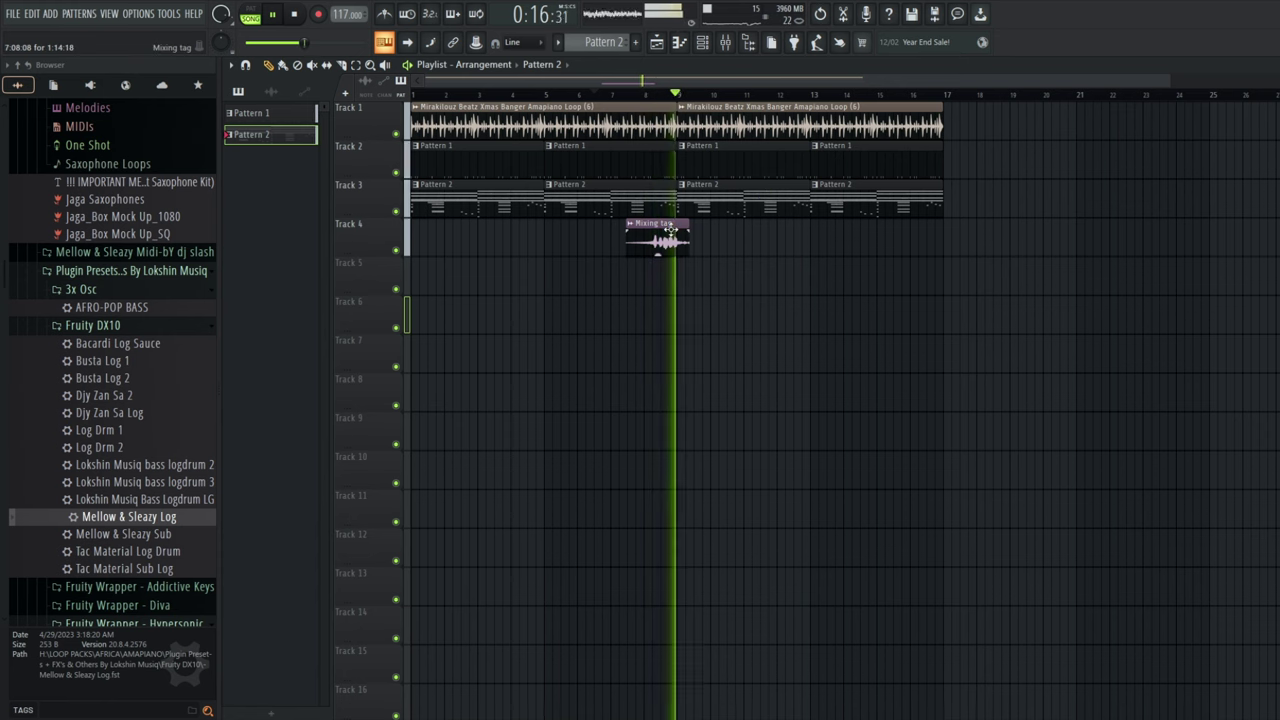
# Export the project as a zipped loop package named "Lets Collab on this Beatz" on the Desktop.
pyautogui.click(13, 13)
pyautogui.moveTo(24, 162)
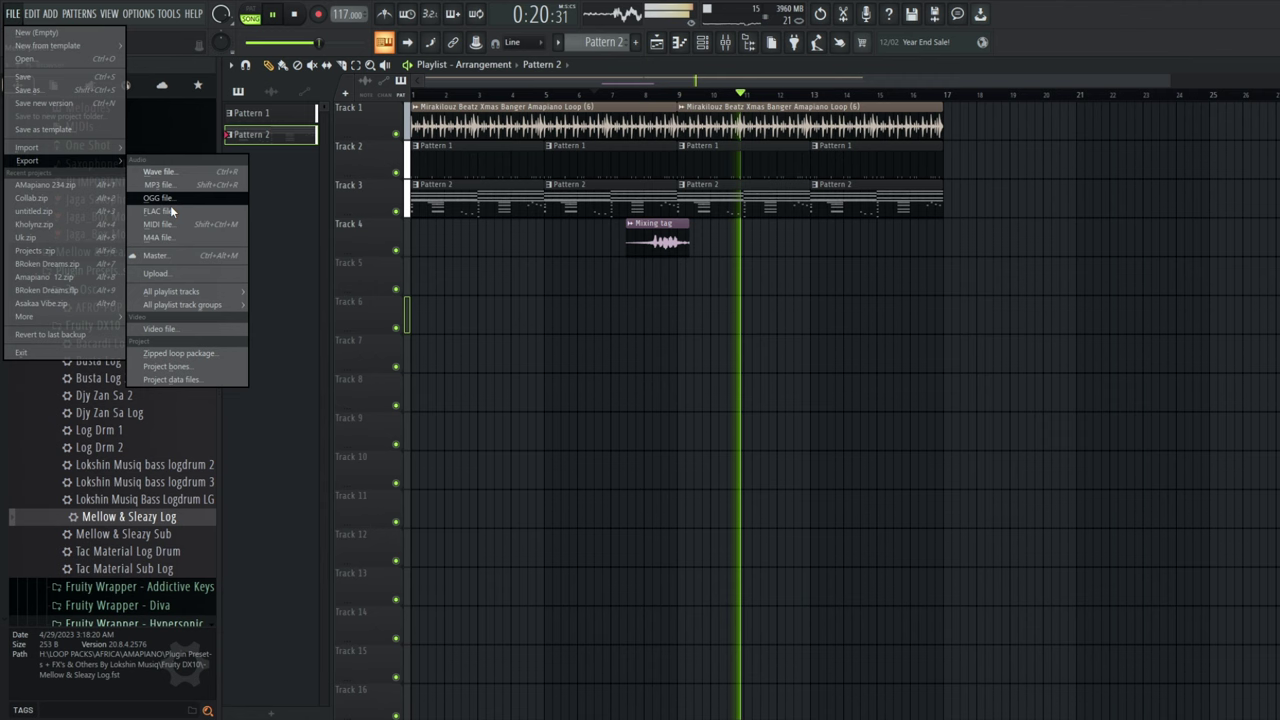
pyautogui.click(170, 352)
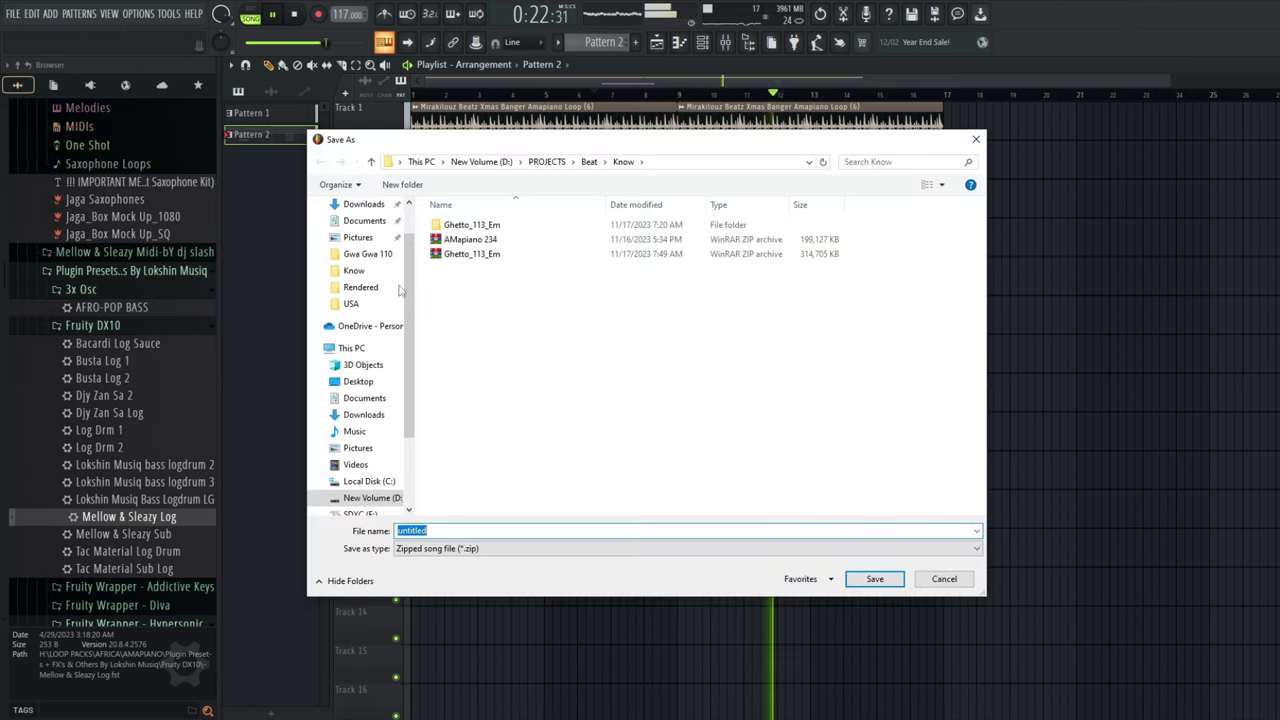
pyautogui.scroll(1, 362, 235)
pyautogui.click(358, 233)
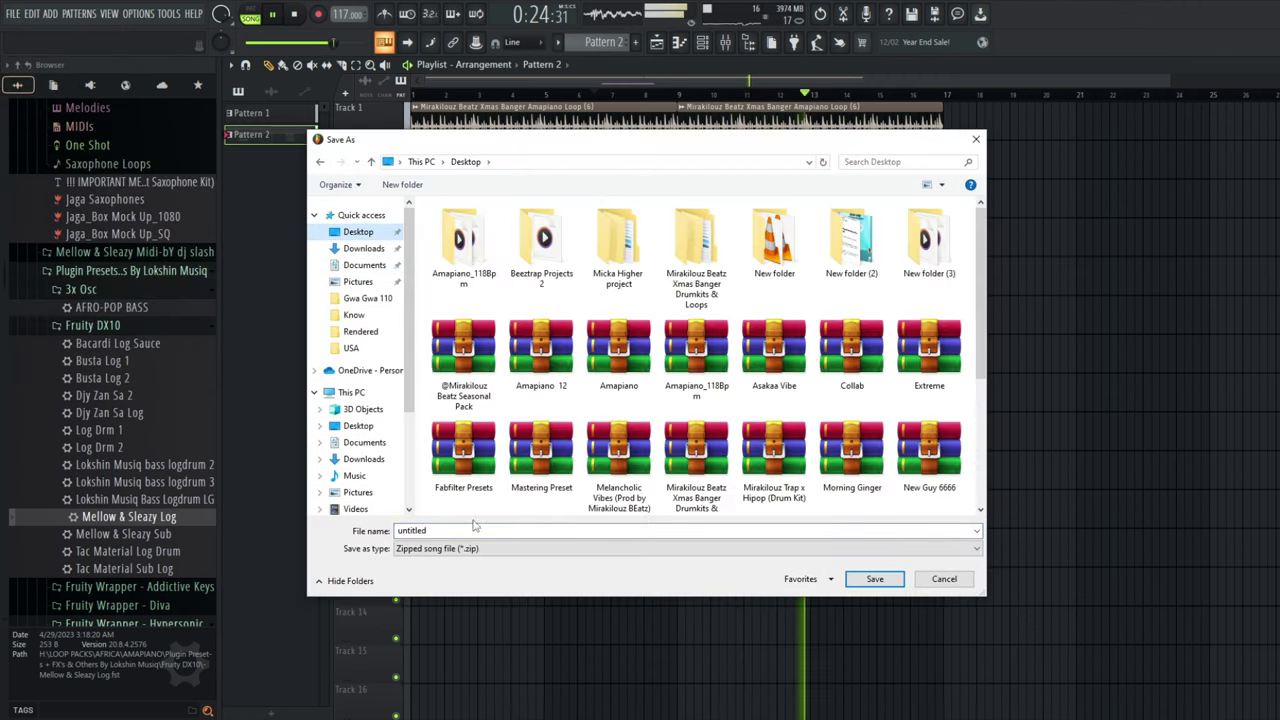
pyautogui.write('Lets Collab on this Beatz')
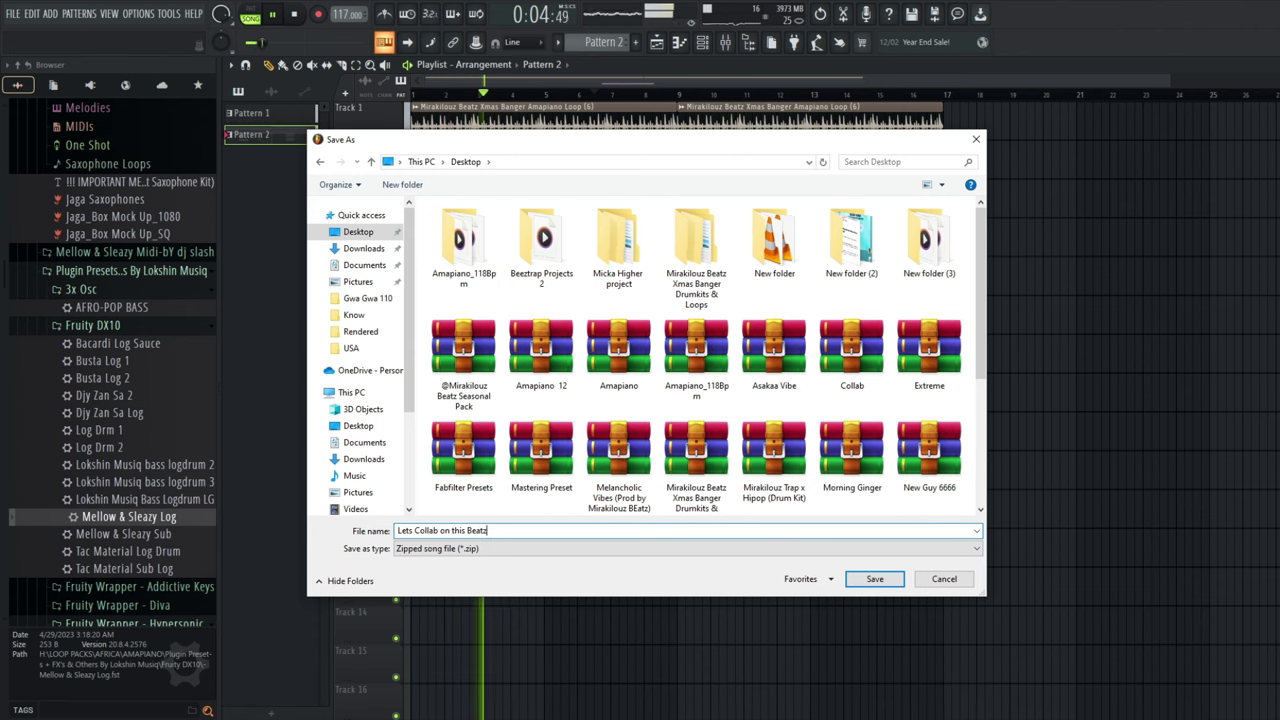
pyautogui.press('Return')
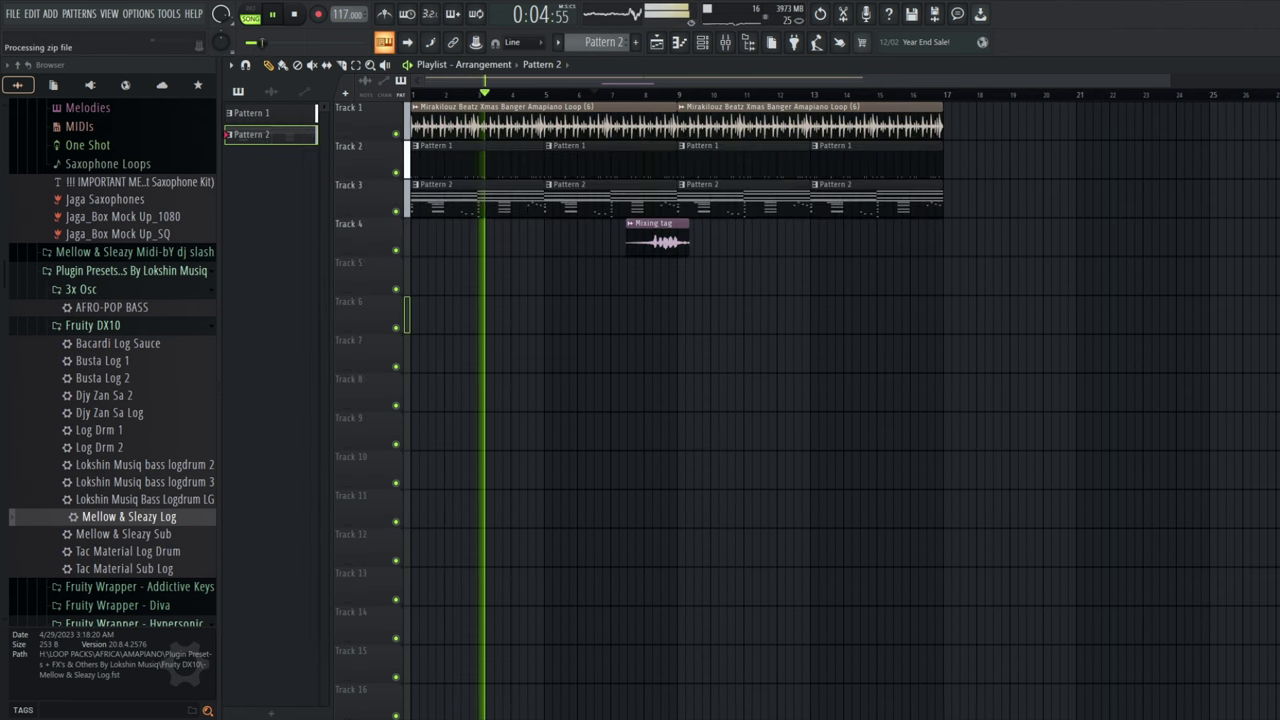